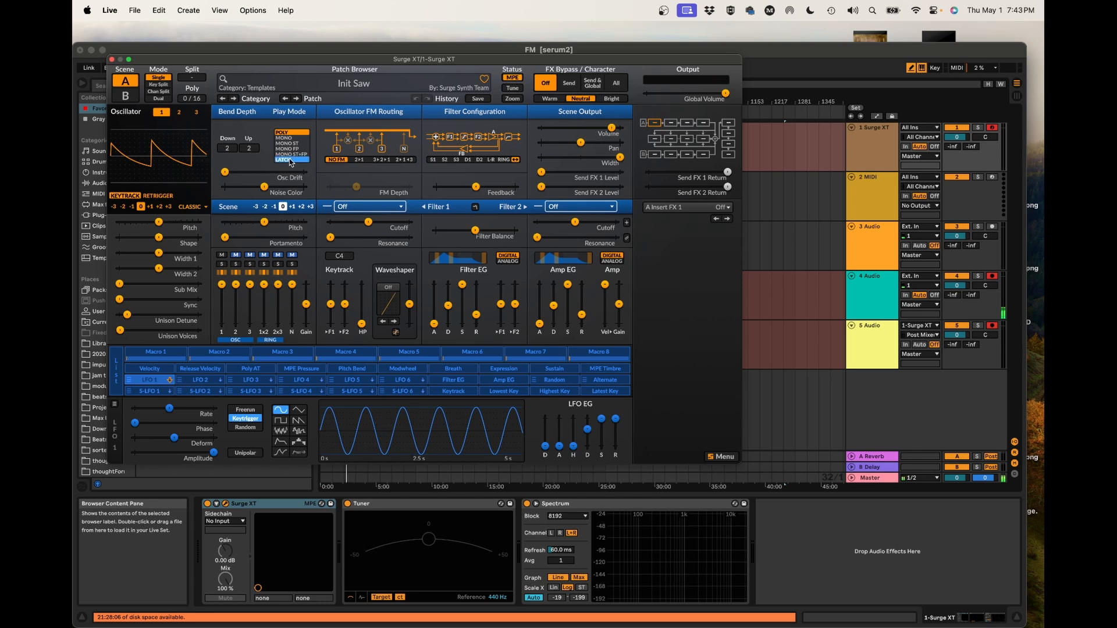
Step: Switch LFO 1 to an MSEG and replace its default shape with a Minimal MSEG in the editor
{"action": "left_click", "coordinate": [153, 381]}
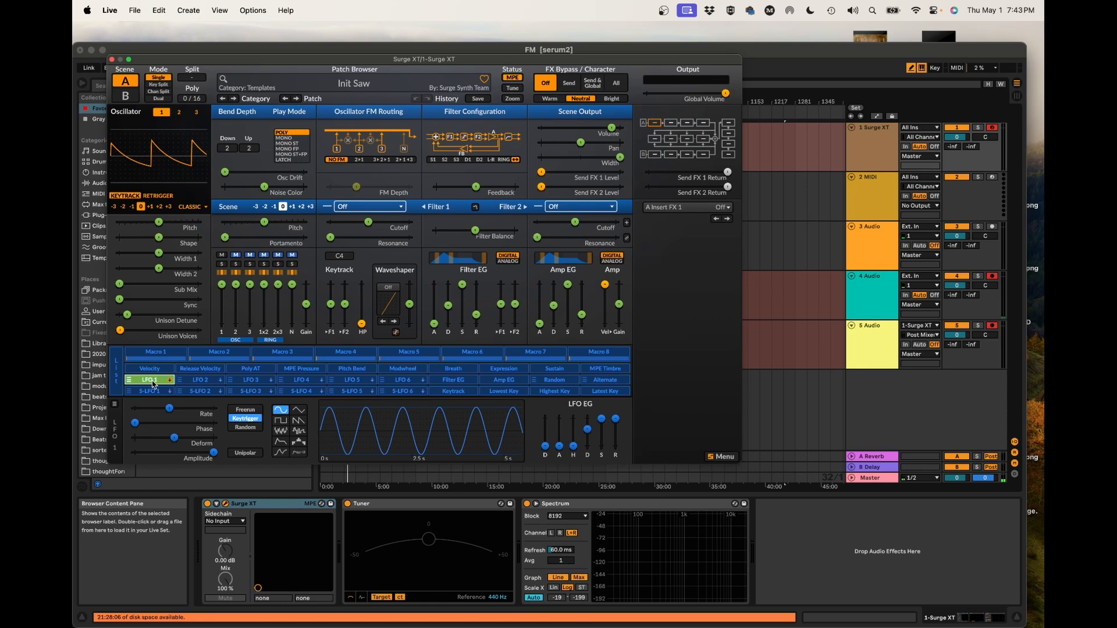
{"action": "left_click", "coordinate": [280, 453]}
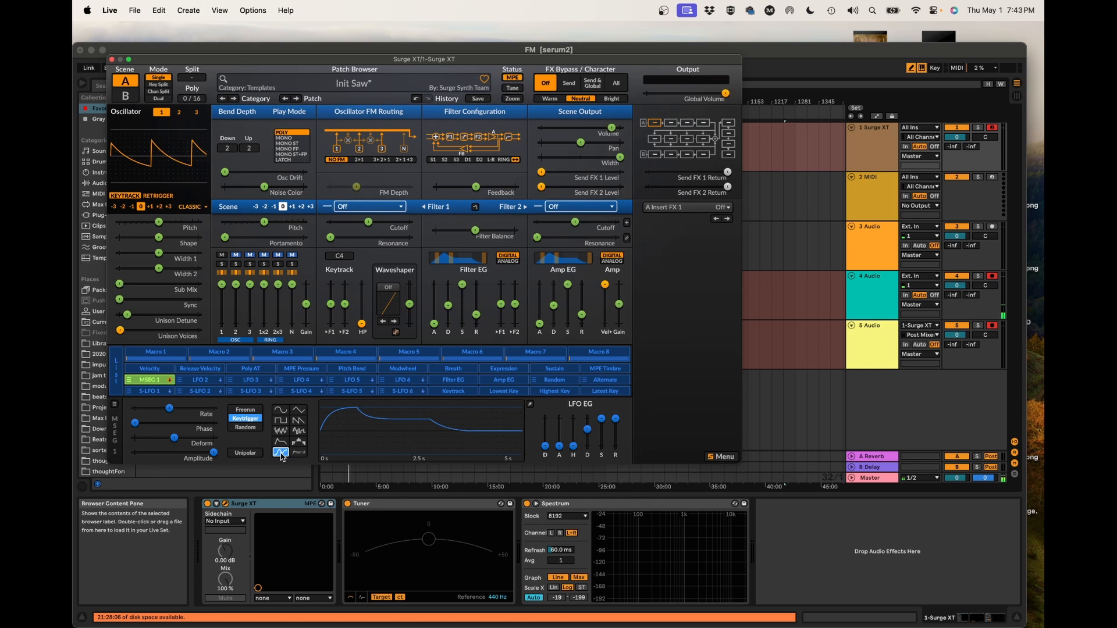
{"action": "left_click", "coordinate": [472, 418]}
{"action": "right_click", "coordinate": [423, 205]}
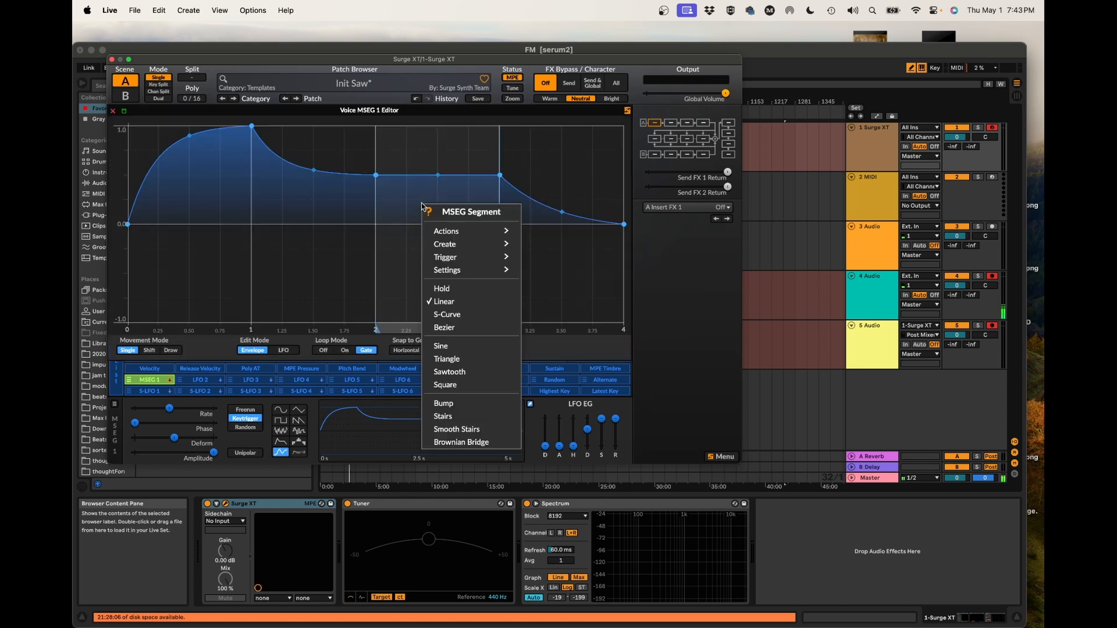
{"action": "mouse_move", "coordinate": [445, 234]}
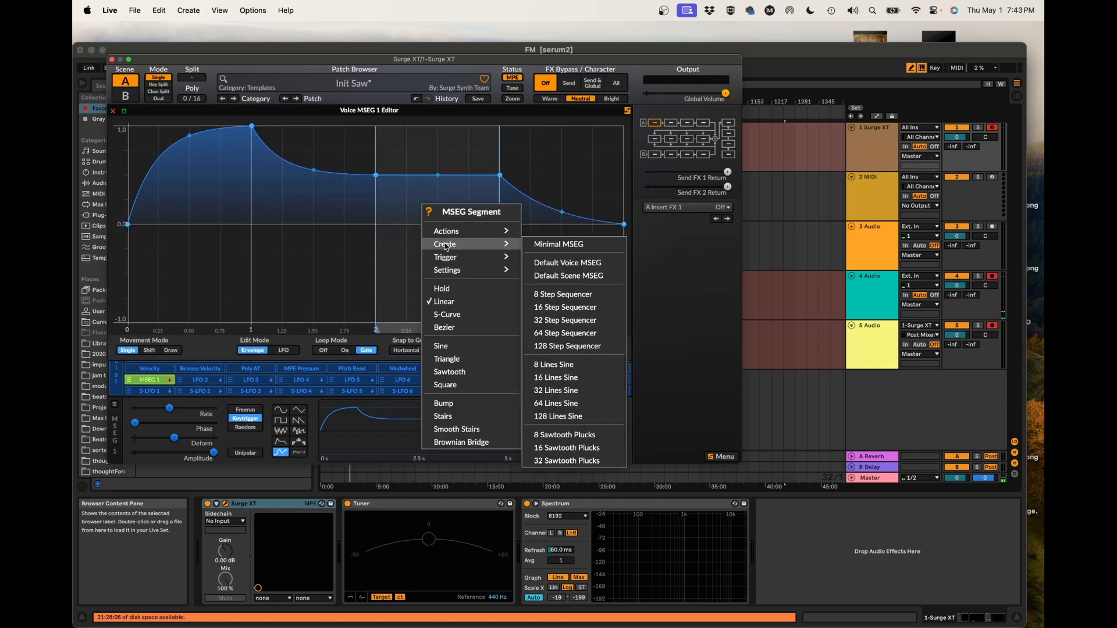
{"action": "left_click", "coordinate": [553, 244]}
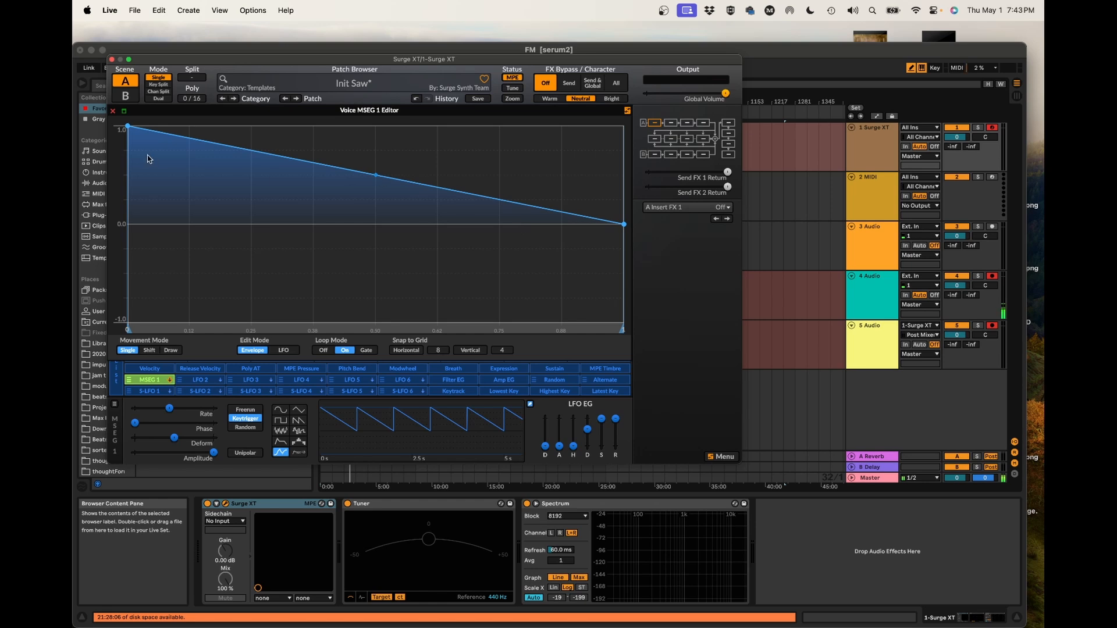
Step: Shape MSEG 1 to rise from -1.0 to 1.0 with a node at about 0.50, 0, bending both segments flatter toward that node
{"action": "left_click_drag", "start_coordinate": [127, 125], "coordinate": [127, 322]}
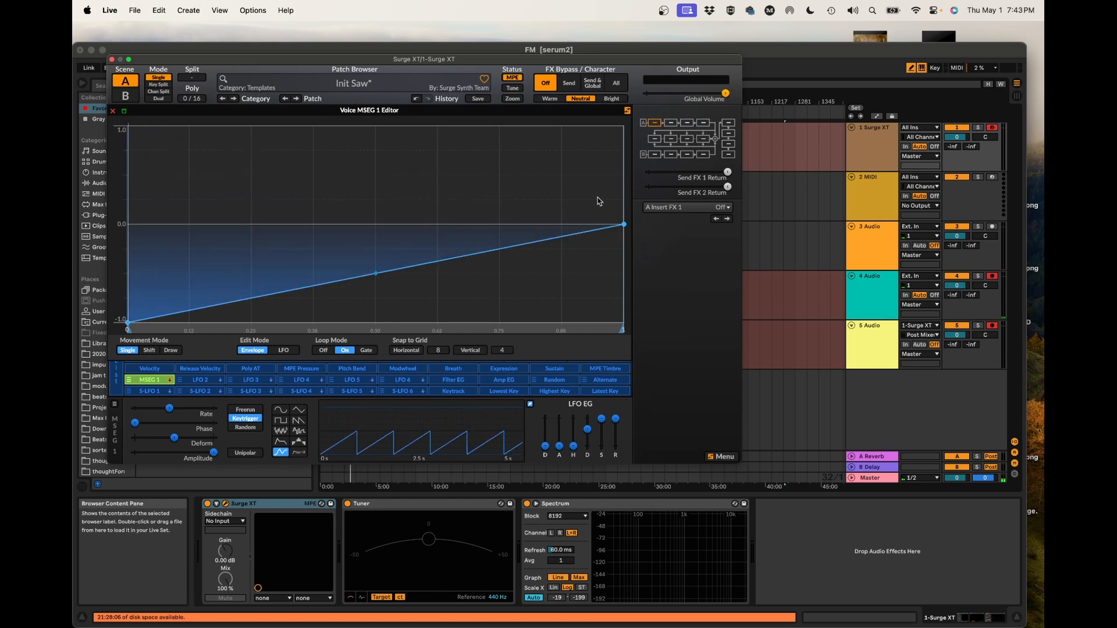
{"action": "left_click_drag", "start_coordinate": [623, 224], "coordinate": [624, 126]}
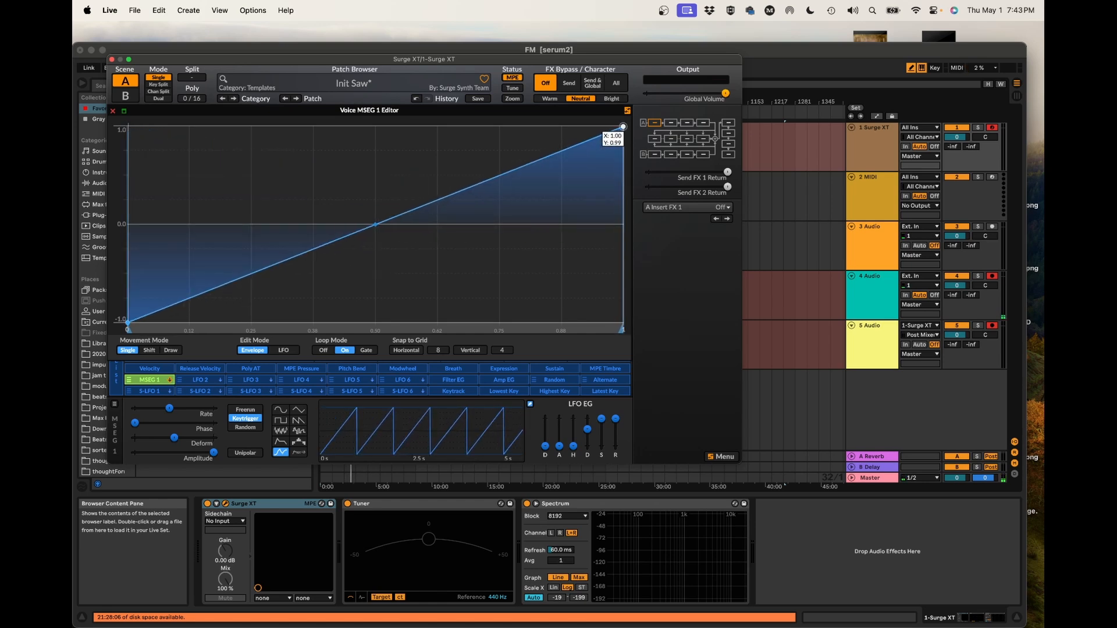
{"action": "mouse_move", "coordinate": [375, 224]}
{"action": "left_mouse_down"}
{"action": "mouse_move", "coordinate": [349, 233]}
{"action": "mouse_move", "coordinate": [376, 225]}
{"action": "left_mouse_up"}
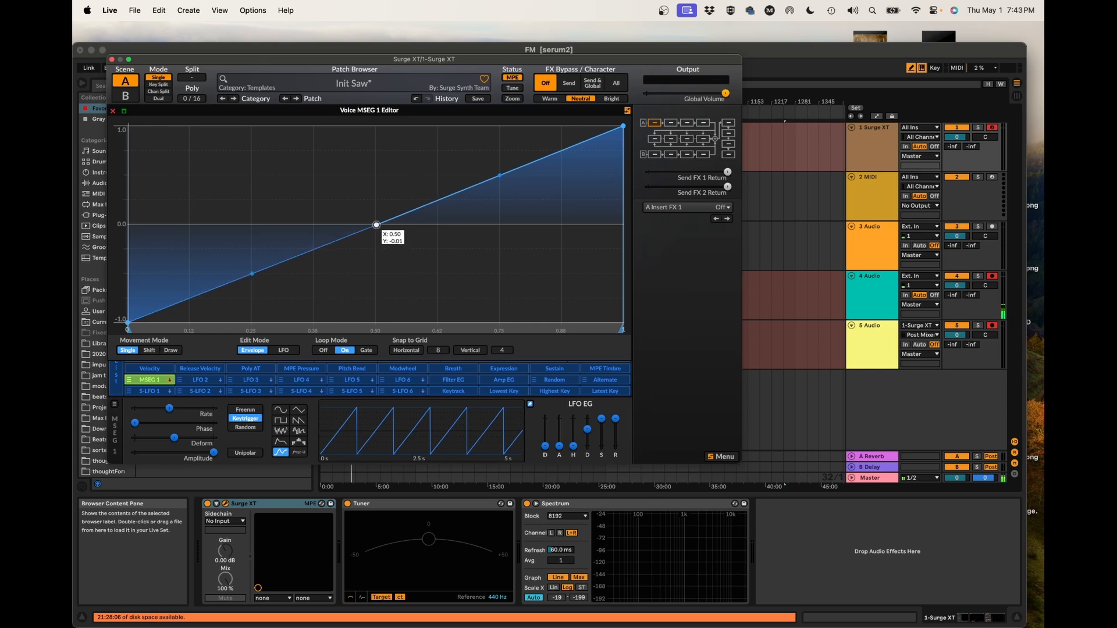
{"action": "left_click_drag", "start_coordinate": [500, 175], "coordinate": [499, 194]}
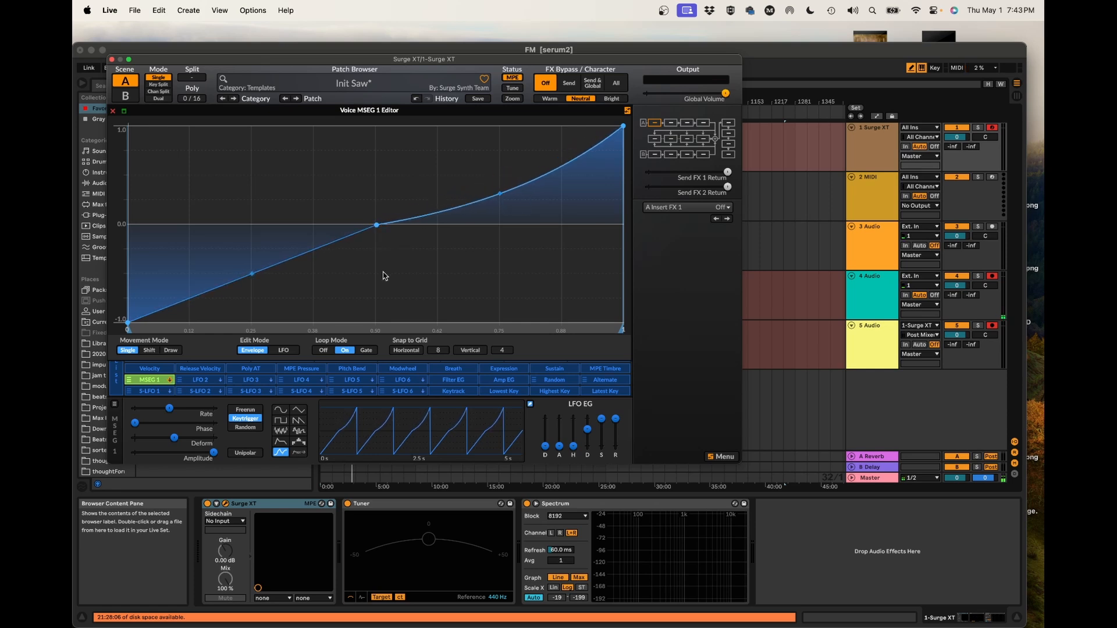
{"action": "left_click_drag", "start_coordinate": [252, 270], "coordinate": [252, 246]}
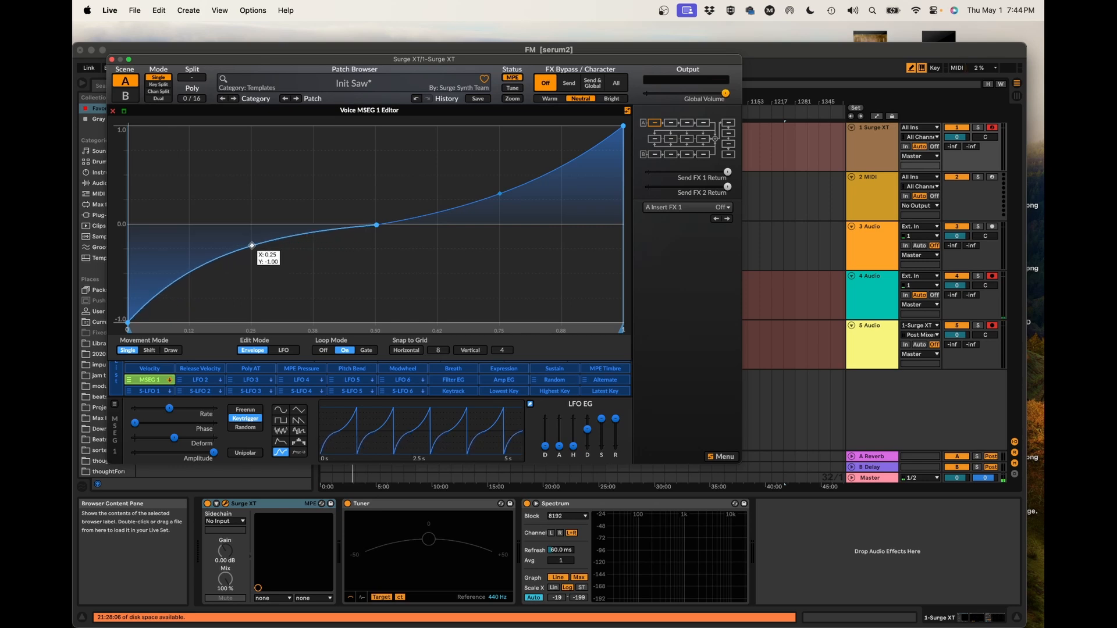
Step: Disable the LFO 1 rate, modulate its phase from MPE Pressure by 99%, and close the MSEG editor
{"action": "right_click", "coordinate": [172, 410]}
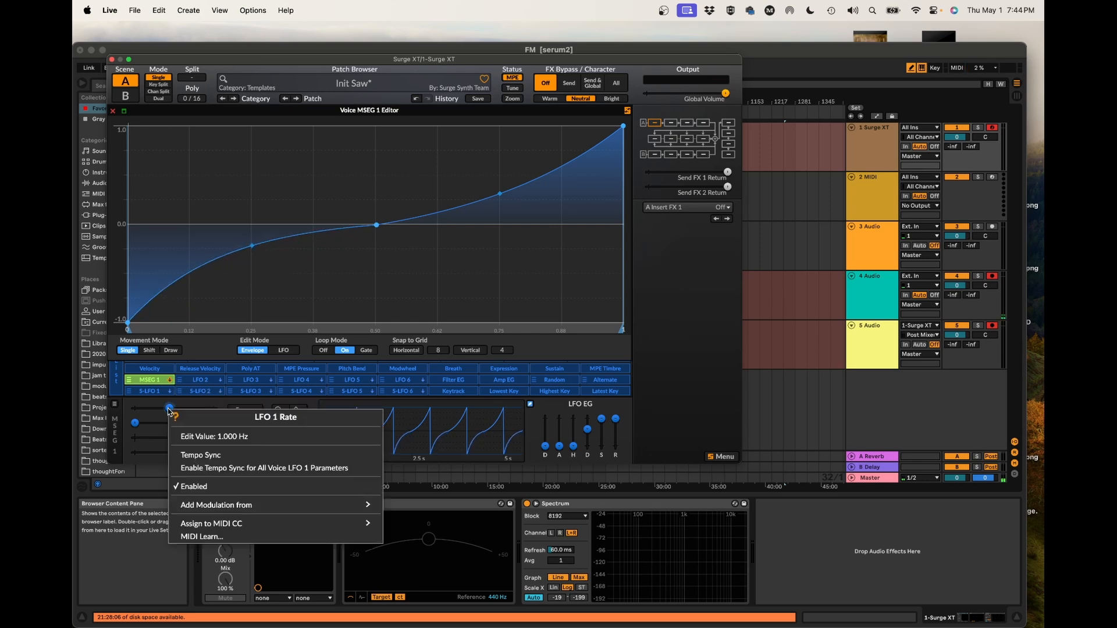
{"action": "left_click", "coordinate": [186, 488]}
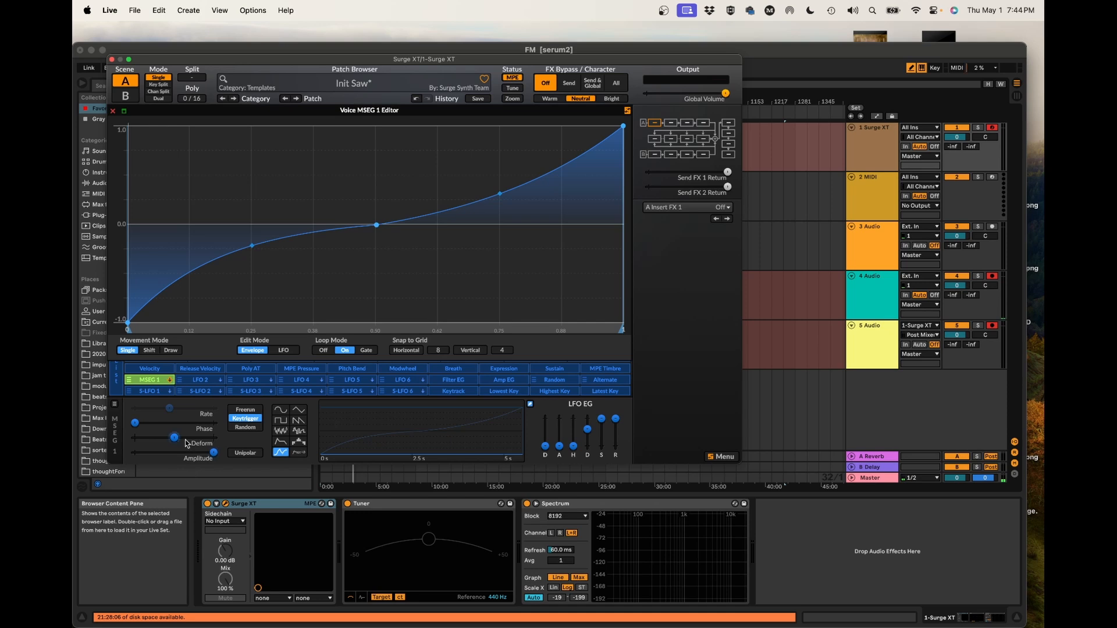
{"action": "right_click", "coordinate": [135, 426]}
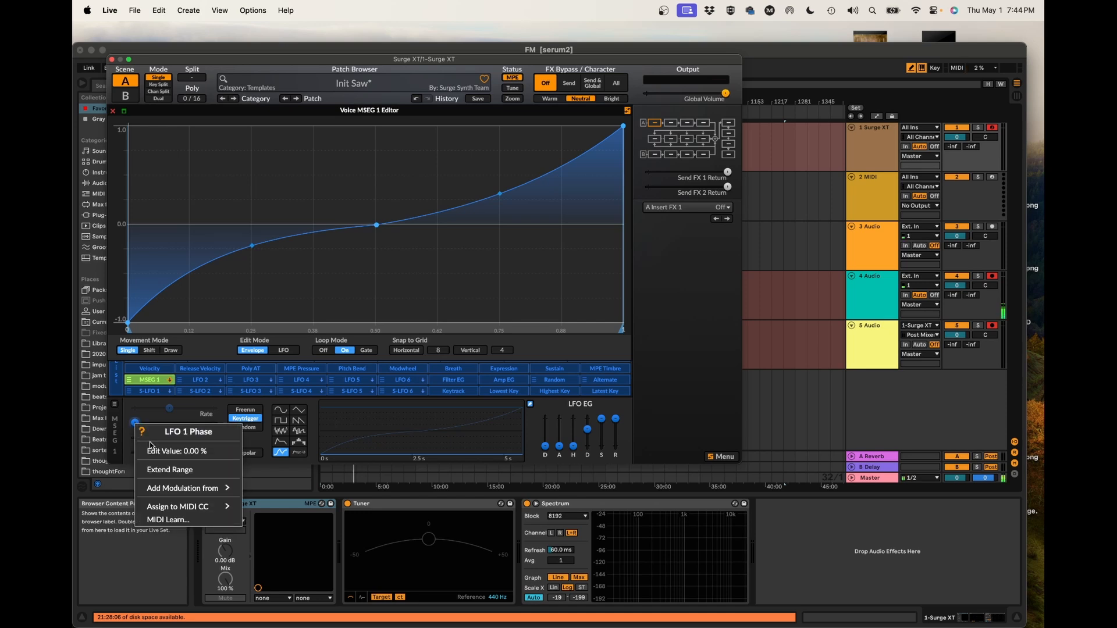
{"action": "mouse_move", "coordinate": [167, 492]}
{"action": "mouse_move", "coordinate": [288, 475]}
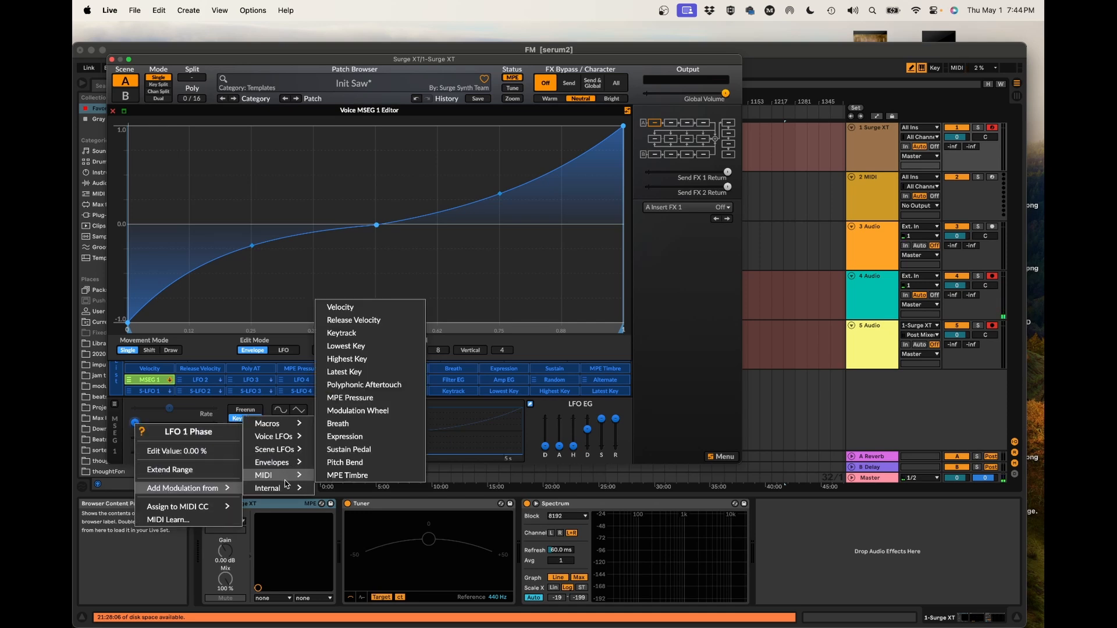
{"action": "left_click", "coordinate": [365, 399]}
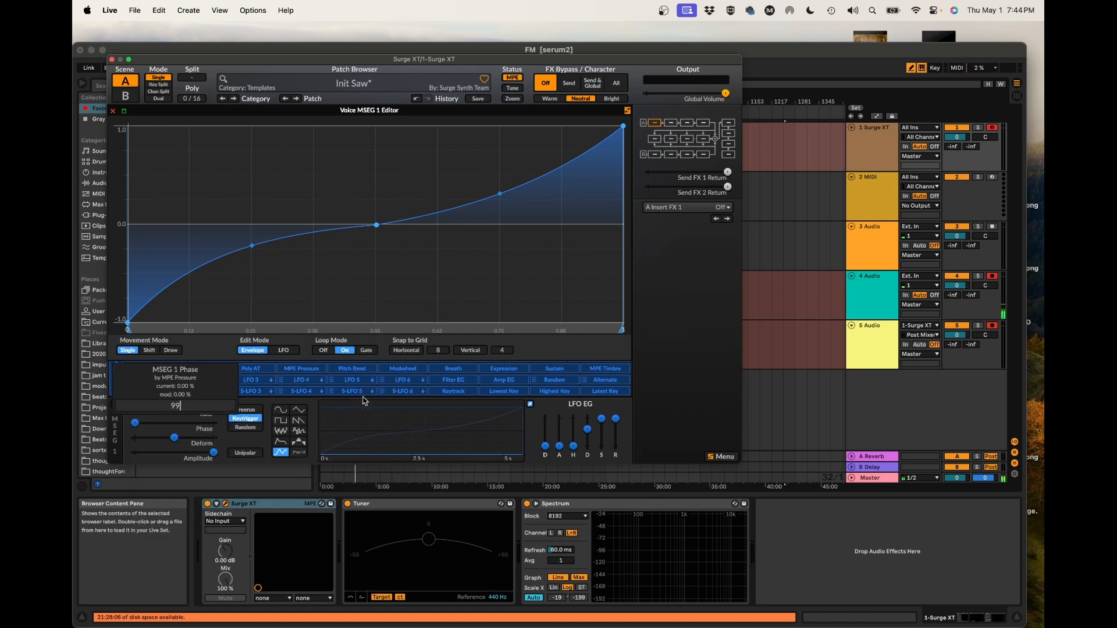
{"action": "key", "text": "Escape"}
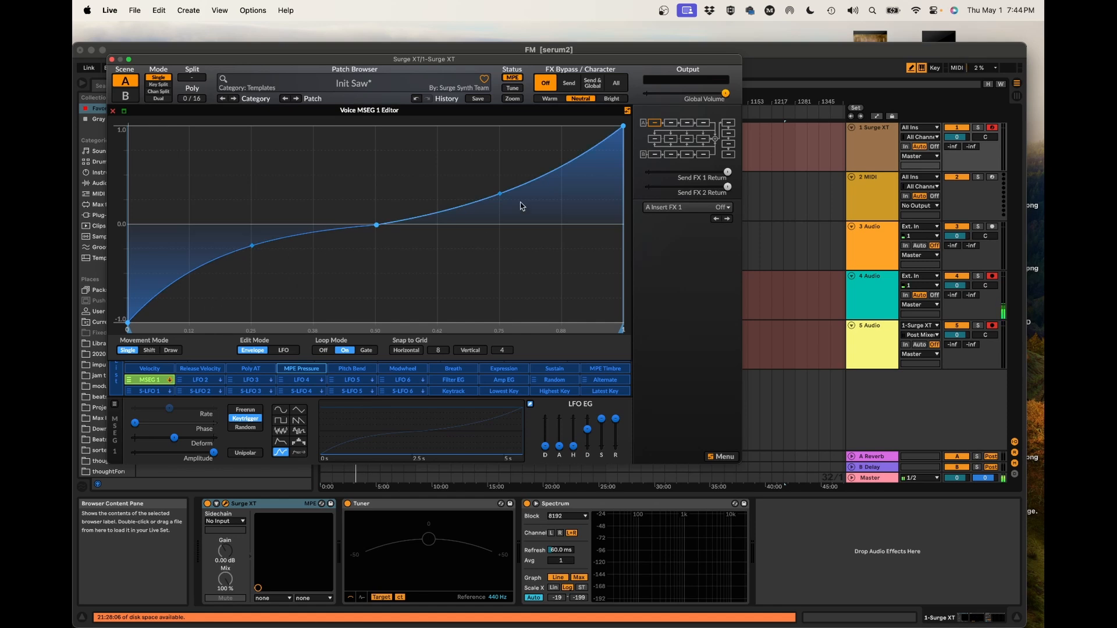
{"action": "left_click", "coordinate": [113, 114]}
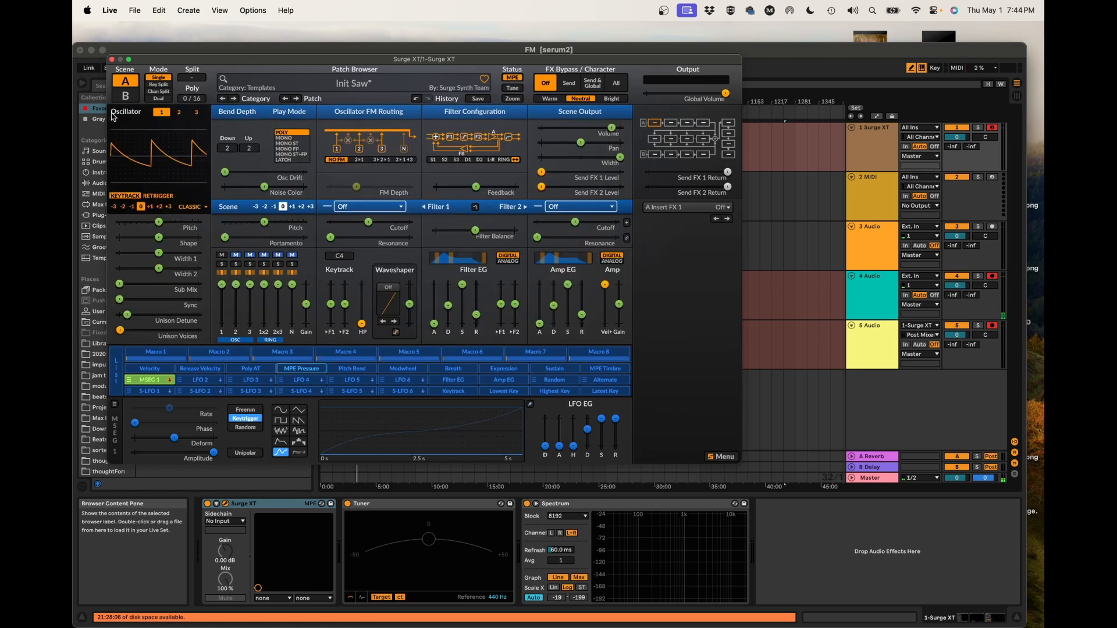
Step: Disable the rate of LFO 2
{"action": "left_click", "coordinate": [207, 382]}
{"action": "right_click", "coordinate": [171, 409]}
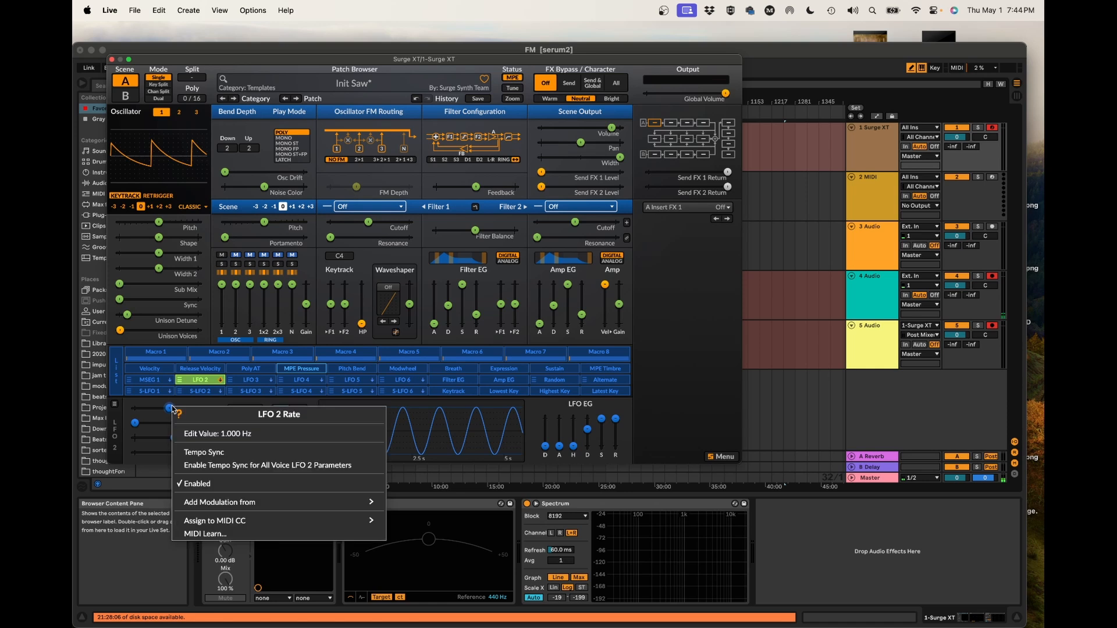
{"action": "left_click", "coordinate": [205, 484]}
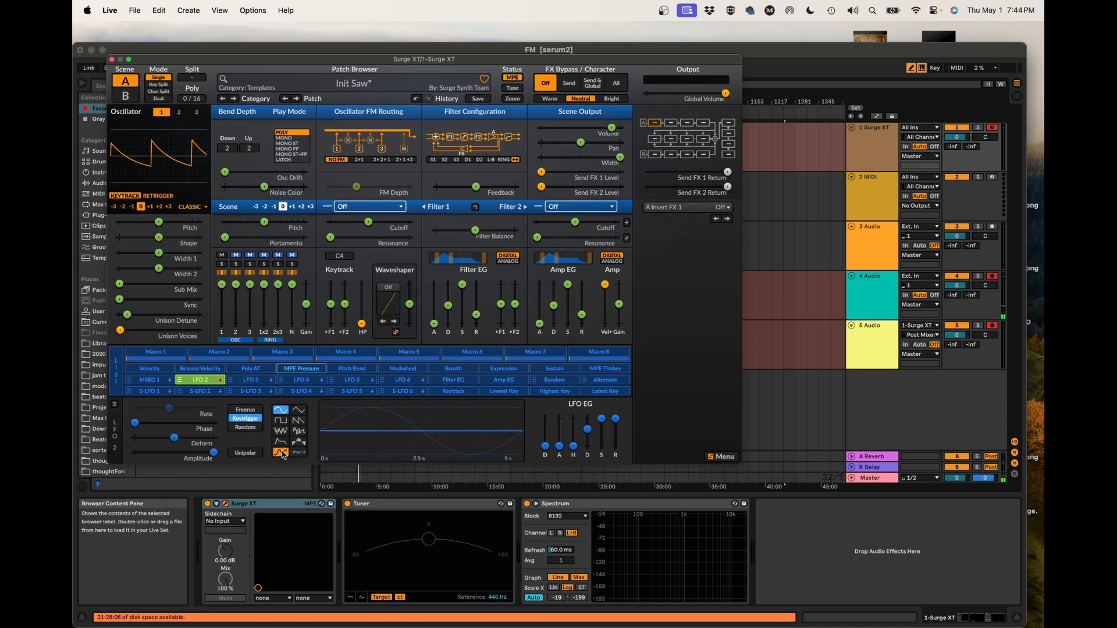
Step: Switch LFO 2 to a Minimal MSEG and shape it as a straight ramp rising from -1.0 to 1.0
{"action": "left_click", "coordinate": [281, 453]}
{"action": "left_click", "coordinate": [369, 434]}
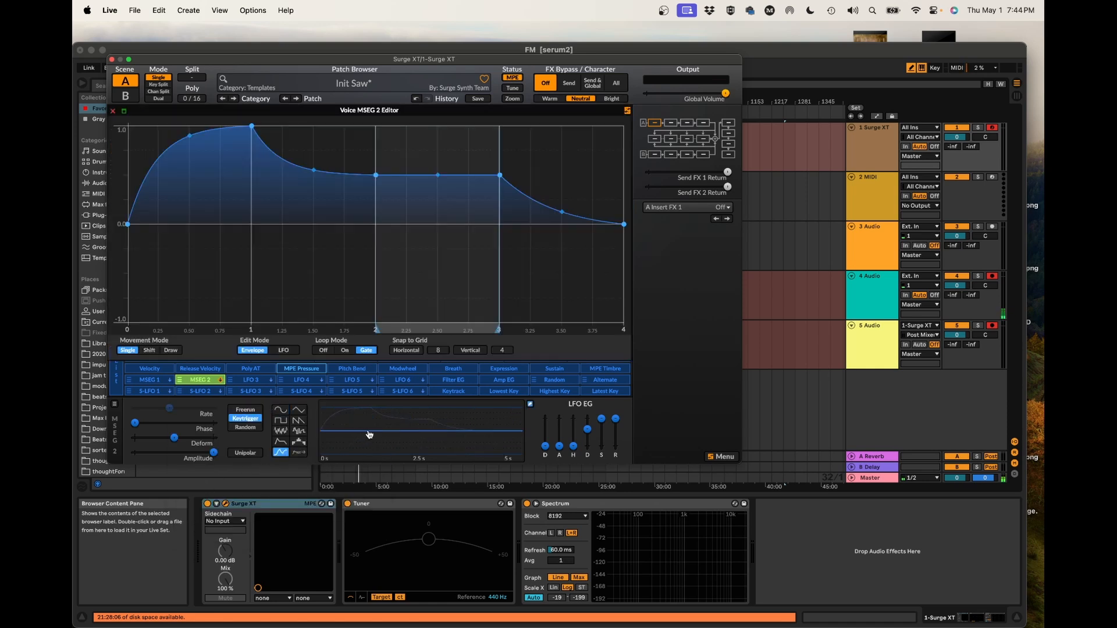
{"action": "right_click", "coordinate": [457, 206]}
{"action": "mouse_move", "coordinate": [512, 244]}
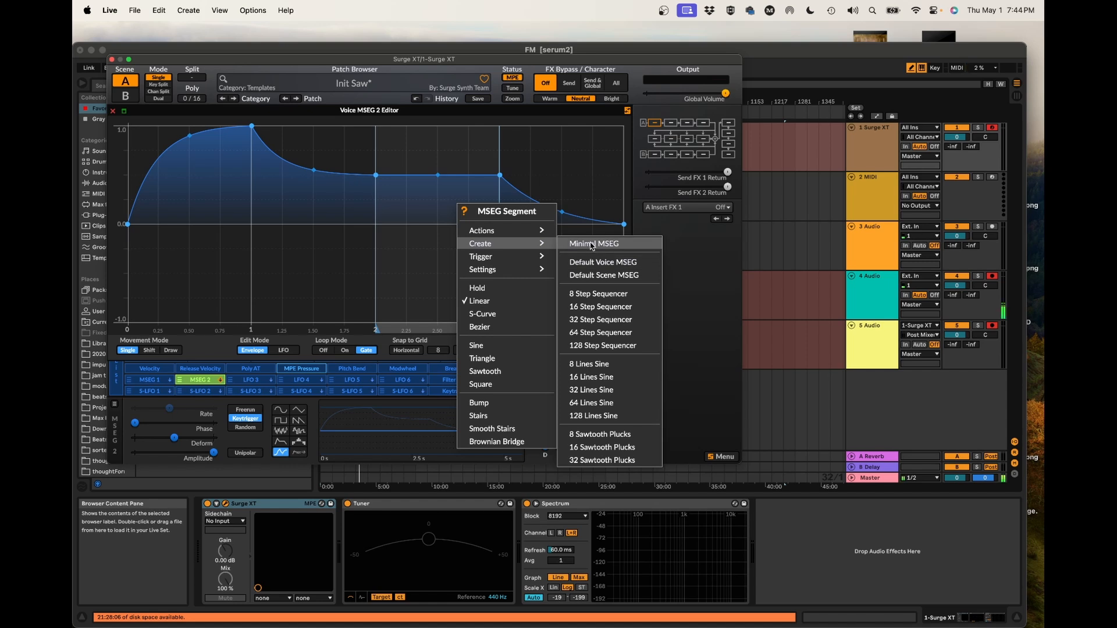
{"action": "left_click", "coordinate": [591, 244]}
{"action": "left_click_drag", "start_coordinate": [624, 224], "coordinate": [623, 125]}
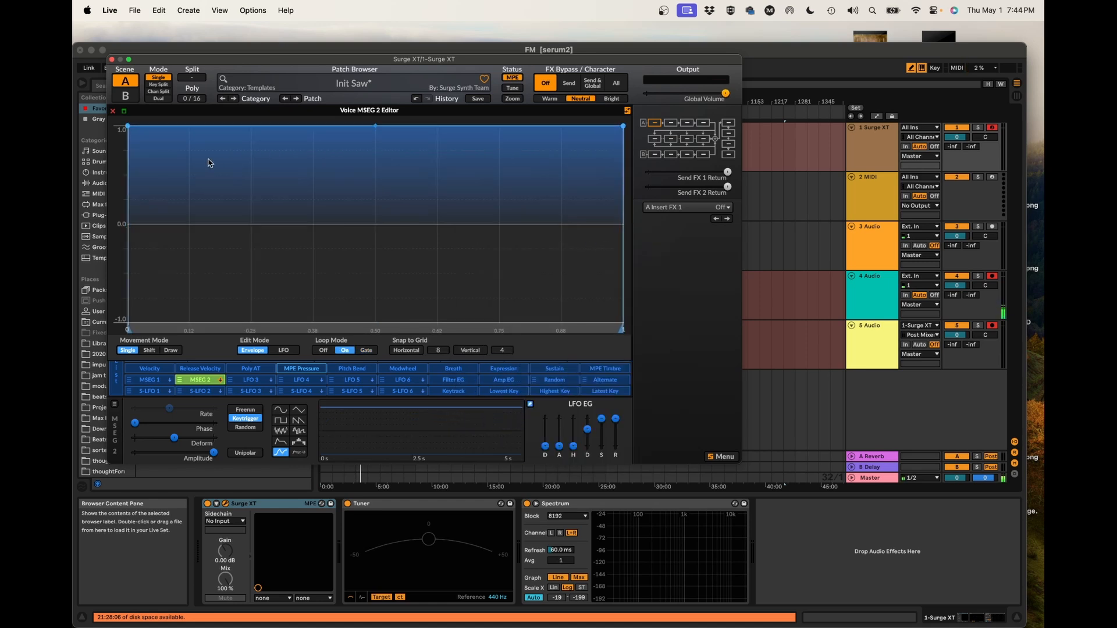
{"action": "left_click_drag", "start_coordinate": [128, 126], "coordinate": [128, 322]}
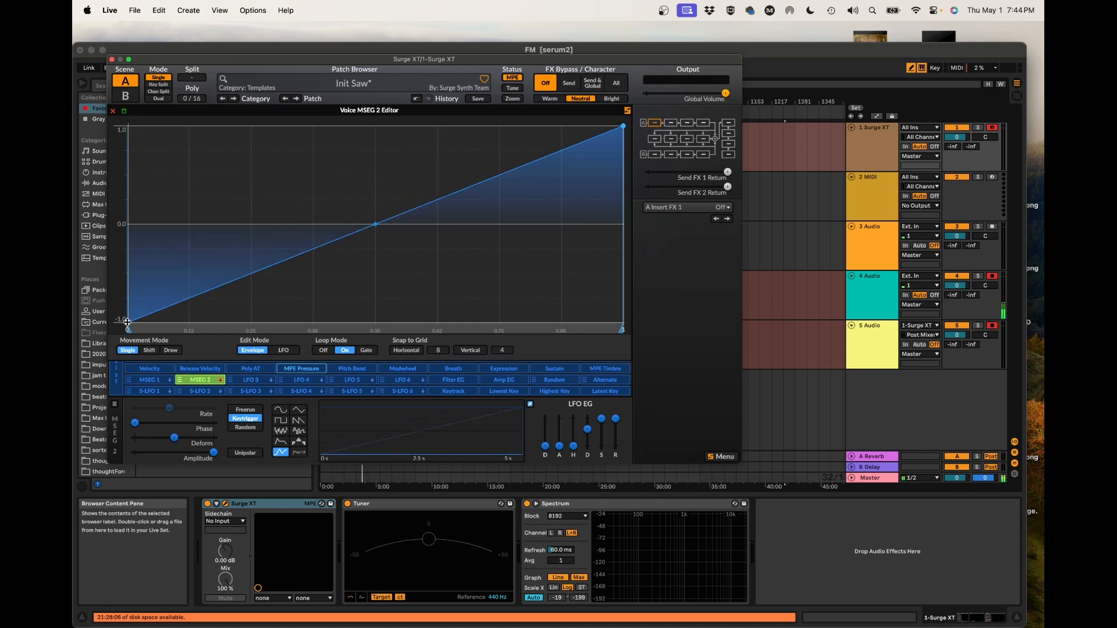
Step: Modulate the LFO 2 phase from MPE Timbre by 49%
{"action": "right_click", "coordinate": [134, 422]}
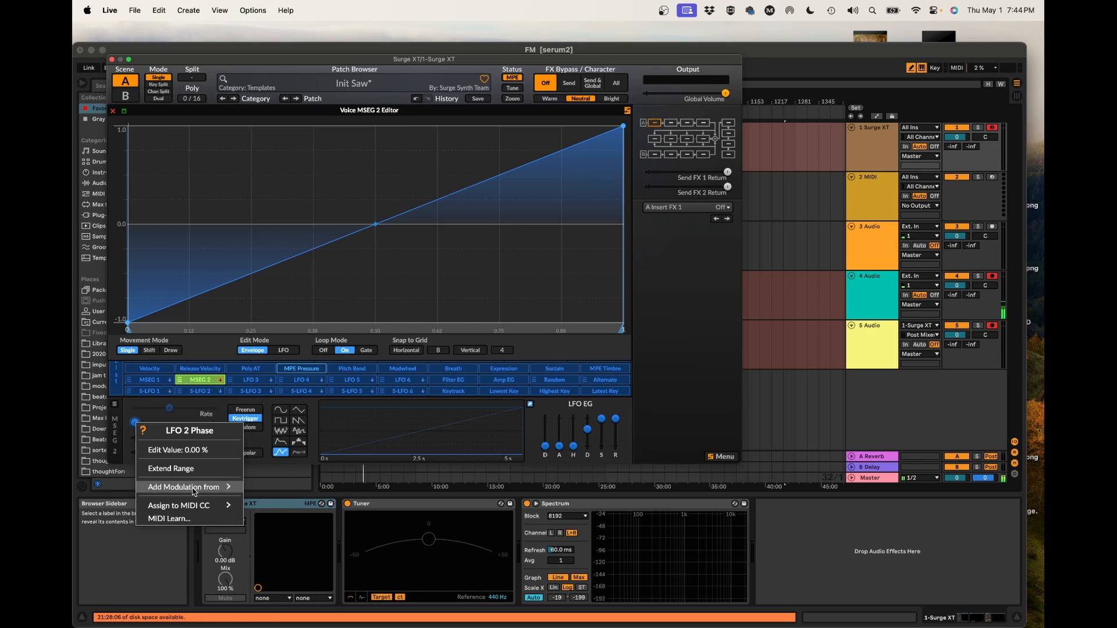
{"action": "mouse_move", "coordinate": [195, 488]}
{"action": "mouse_move", "coordinate": [291, 475]}
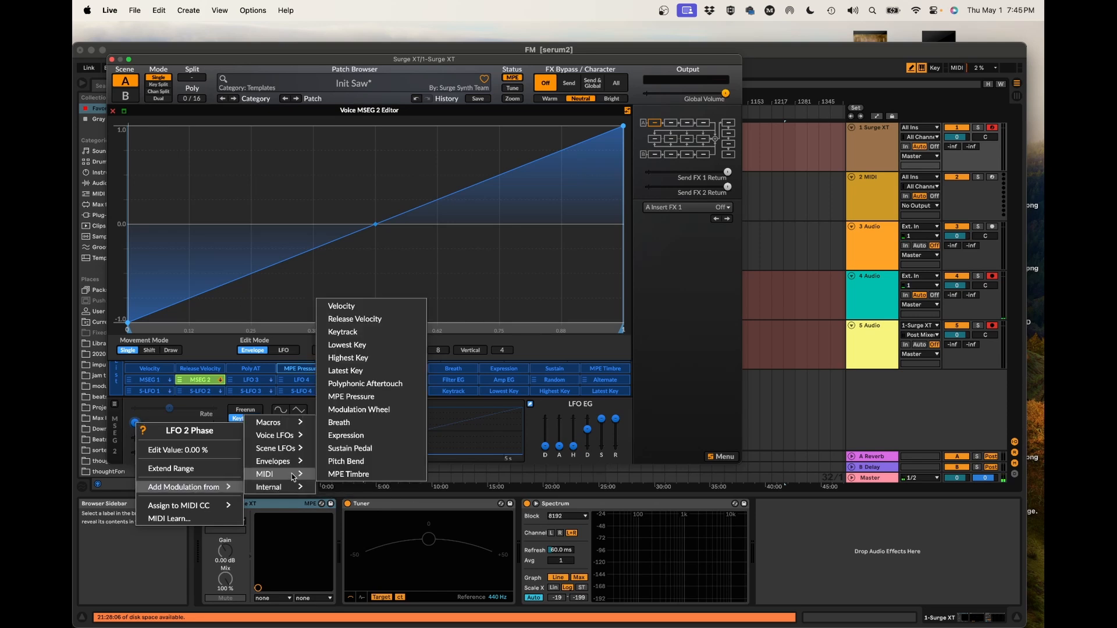
{"action": "left_click", "coordinate": [348, 475]}
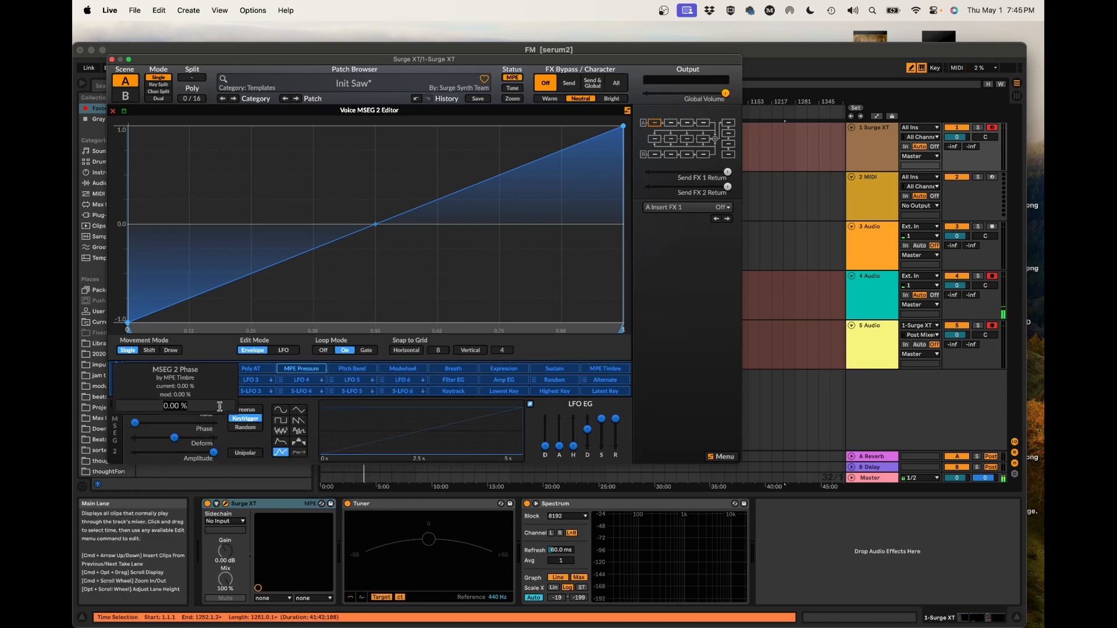
{"action": "key", "text": "Return"}
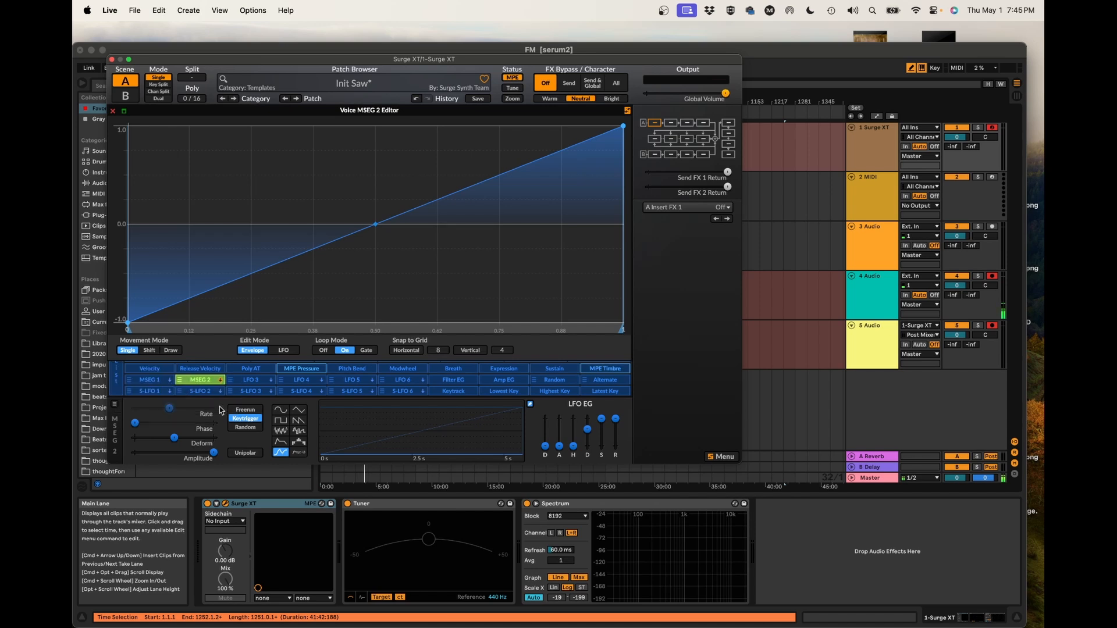
Step: Set the LFO 2 phase to 50%, make the MSEG unipolar, and close its editor
{"action": "left_click_drag", "start_coordinate": [136, 427], "coordinate": [166, 426]}
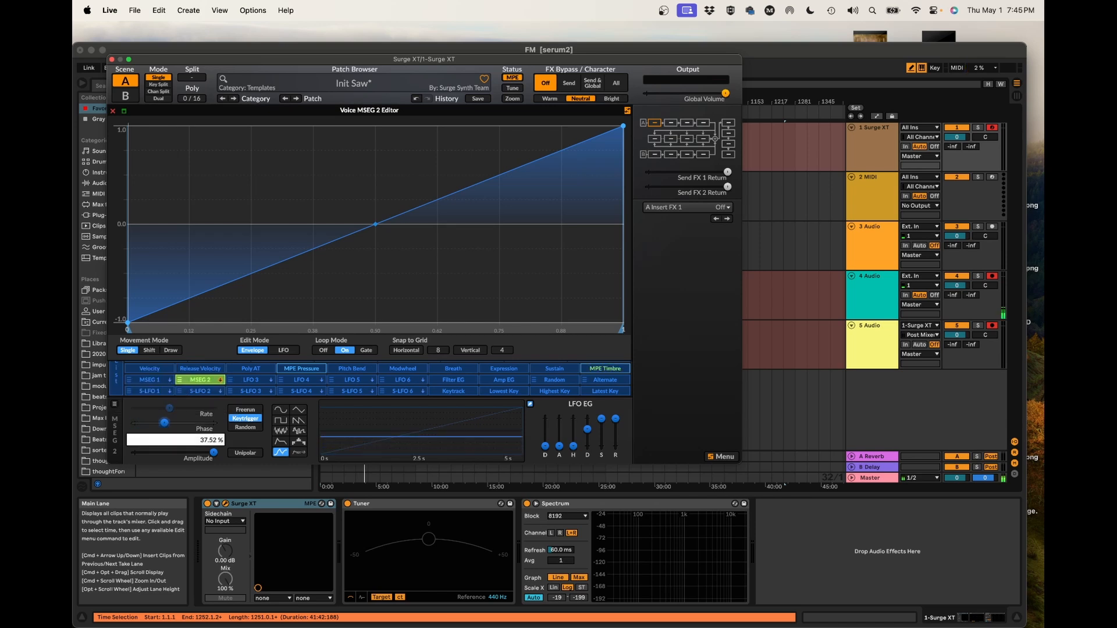
{"action": "right_click", "coordinate": [133, 422]}
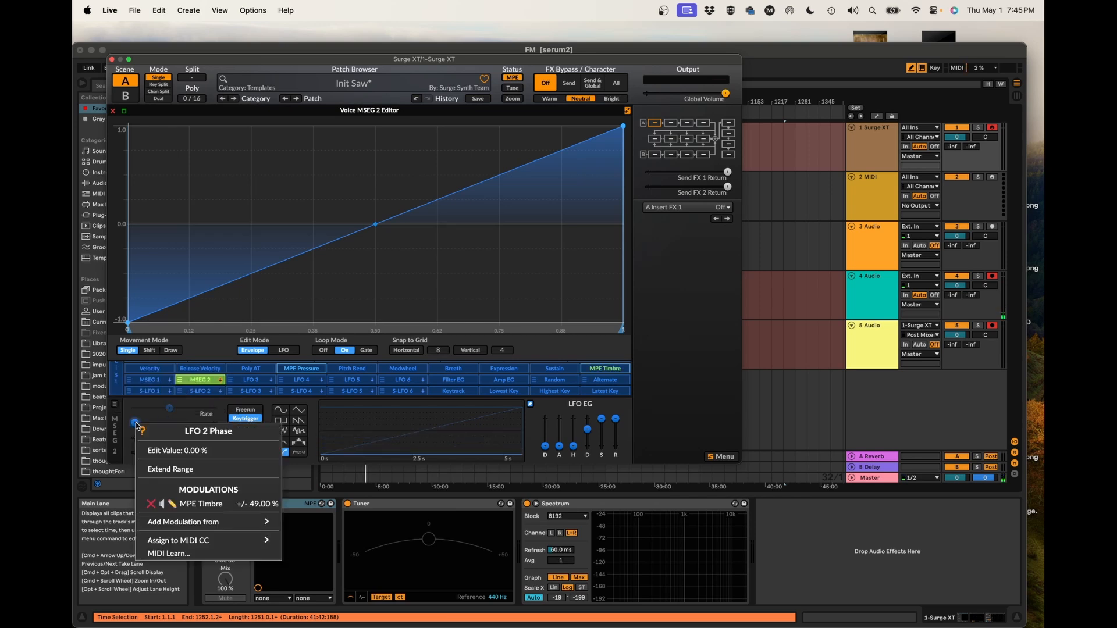
{"action": "left_click", "coordinate": [167, 452]}
{"action": "type", "text": "50"}
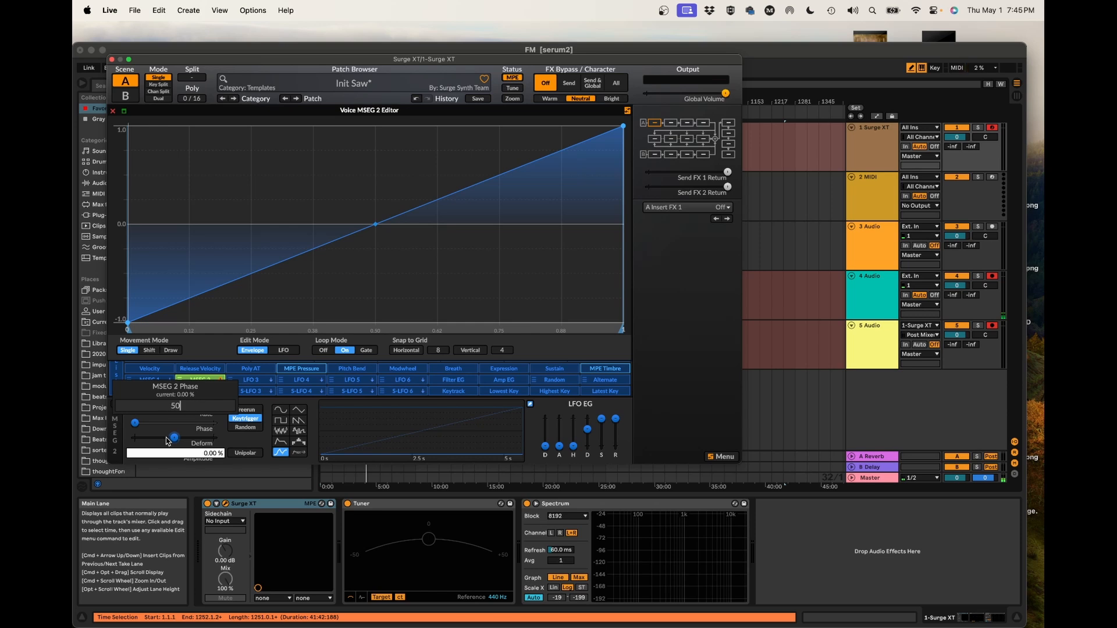
{"action": "key", "text": "Return"}
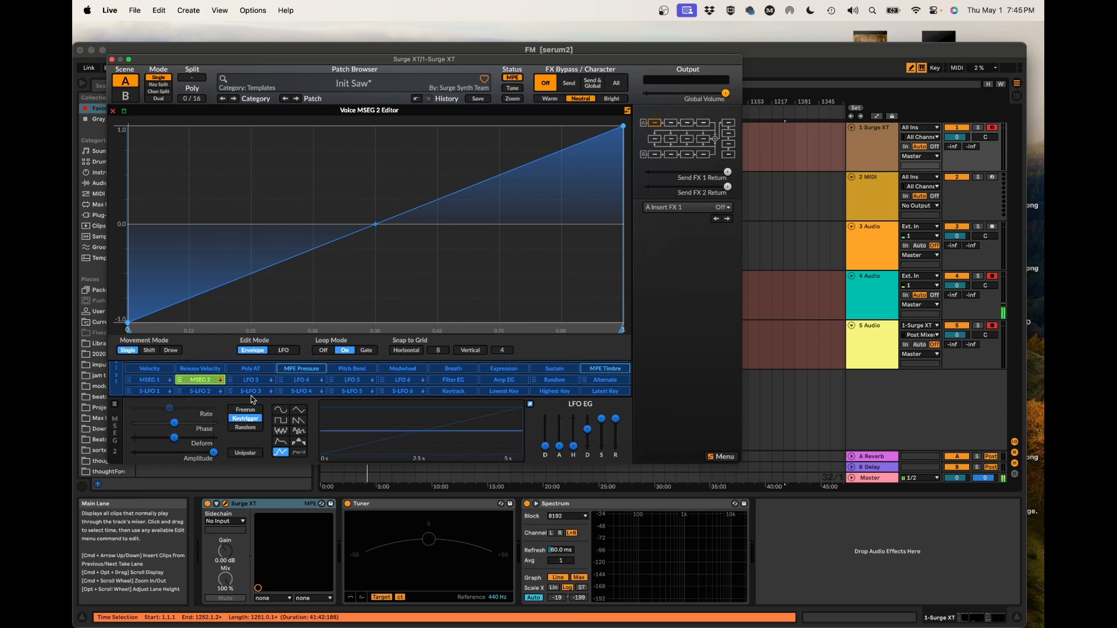
{"action": "left_click", "coordinate": [242, 455]}
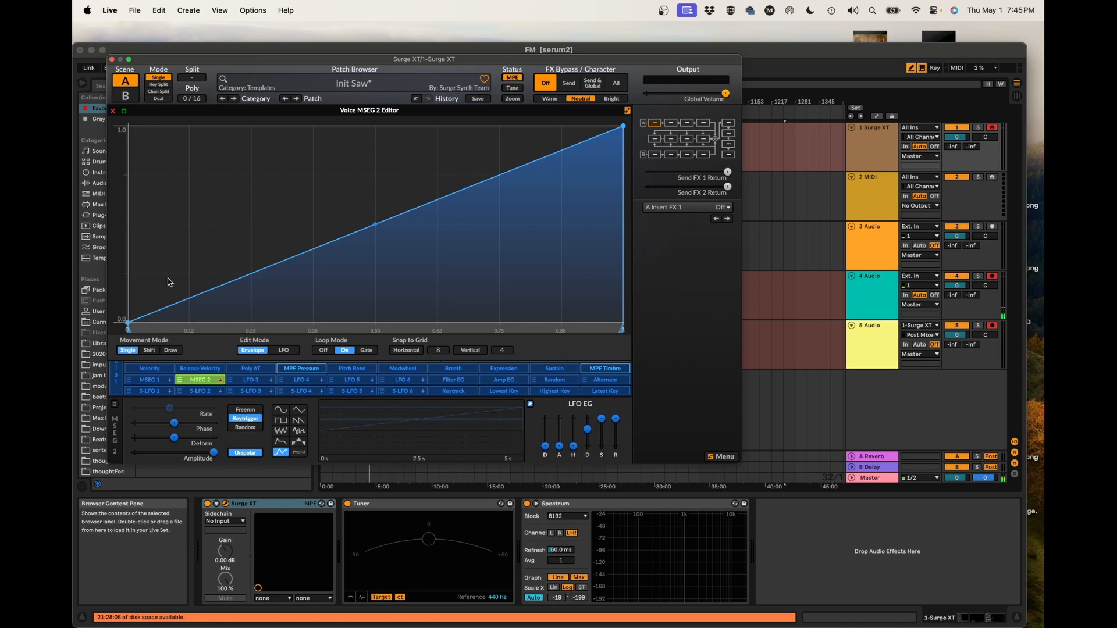
{"action": "left_click", "coordinate": [113, 111]}
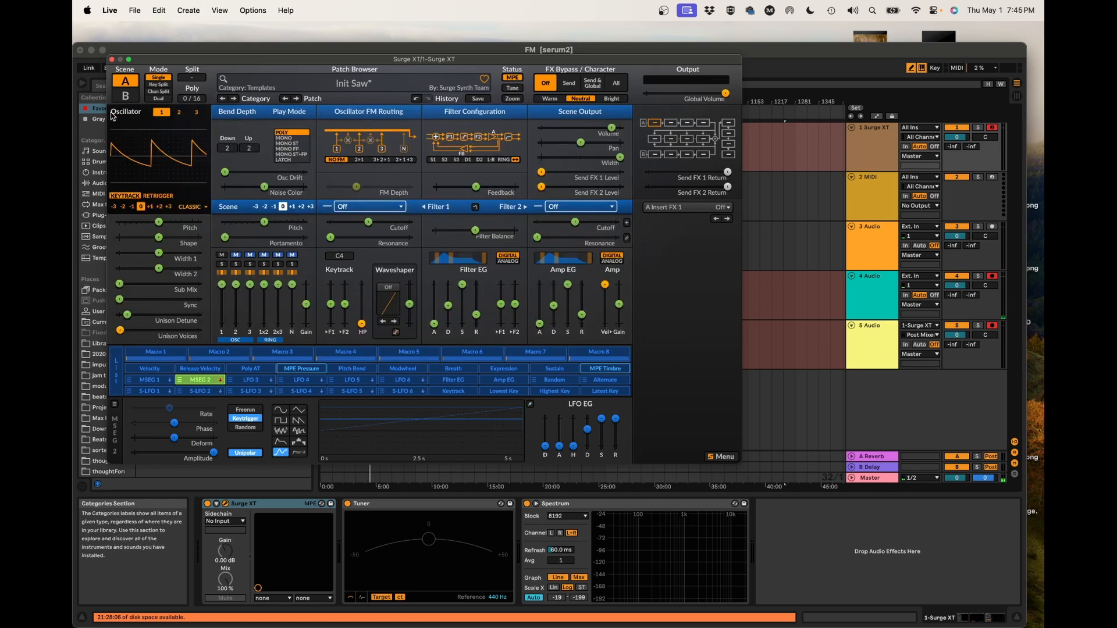
Step: Exit the modulation assignment mode of MSEG 2 and switch oscillator 1 to the FM2 type
{"action": "left_click", "coordinate": [215, 378]}
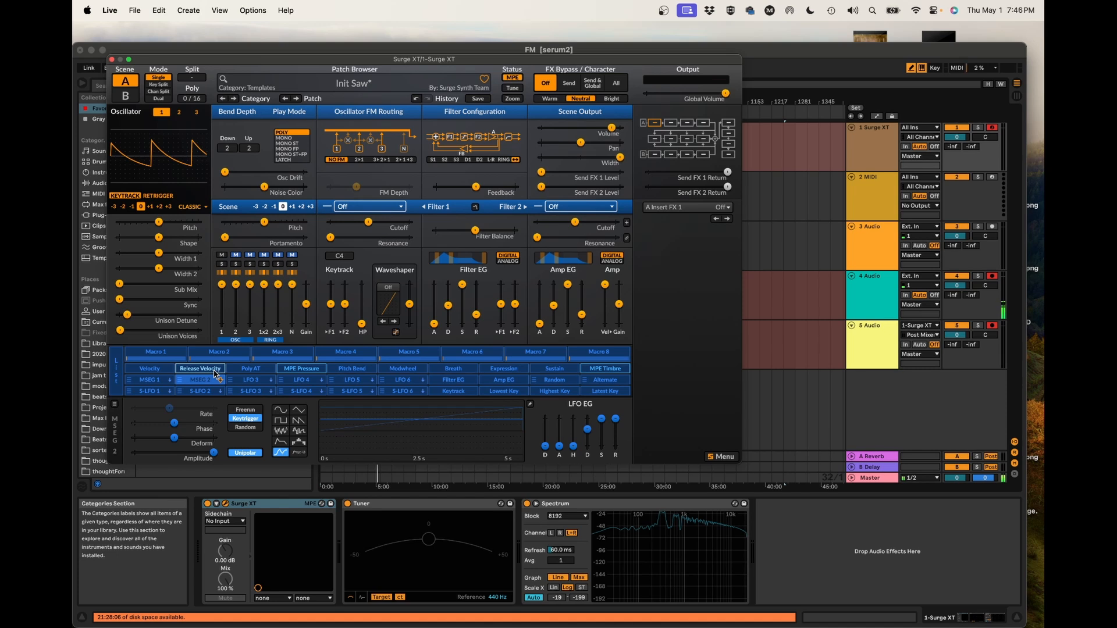
{"action": "left_click", "coordinate": [192, 208]}
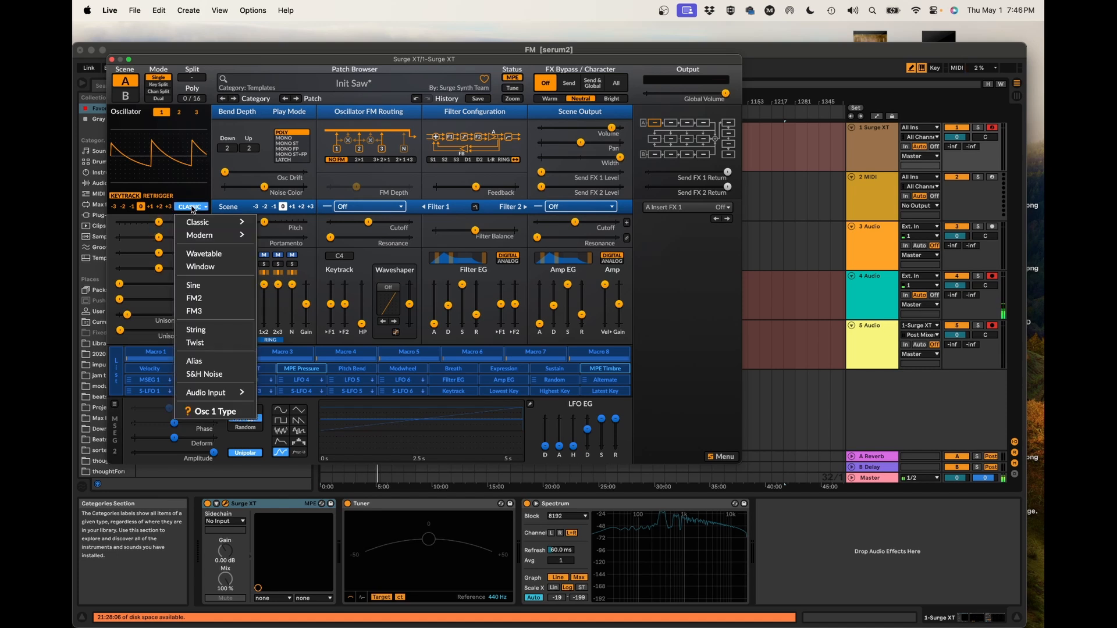
{"action": "left_click", "coordinate": [207, 302]}
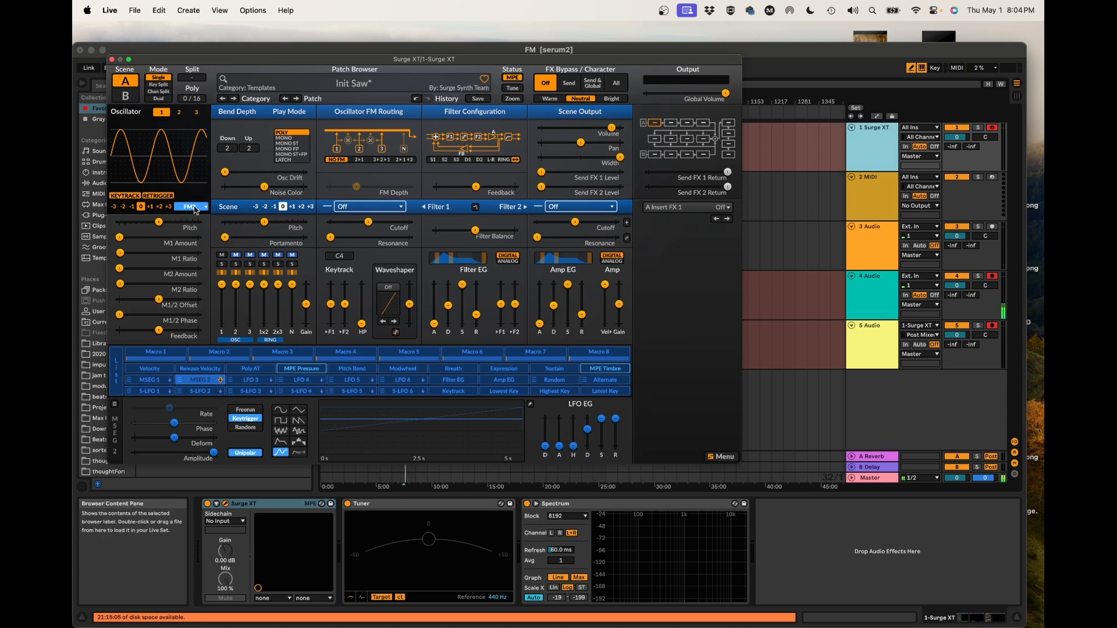
{"action": "left_click", "coordinate": [192, 207]}
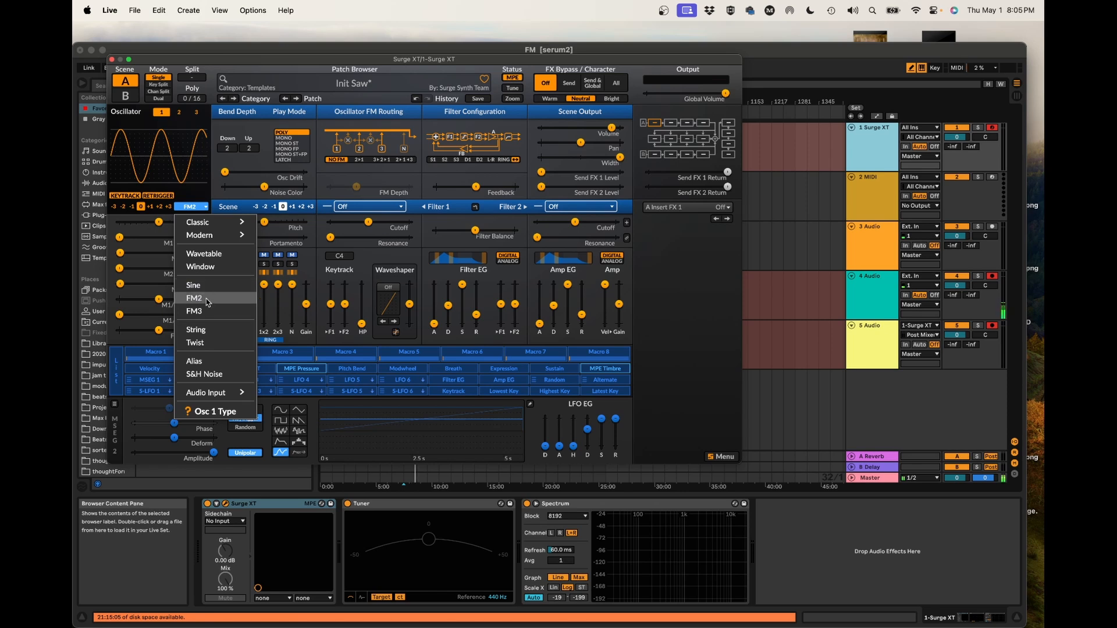
{"action": "left_click", "coordinate": [208, 302]}
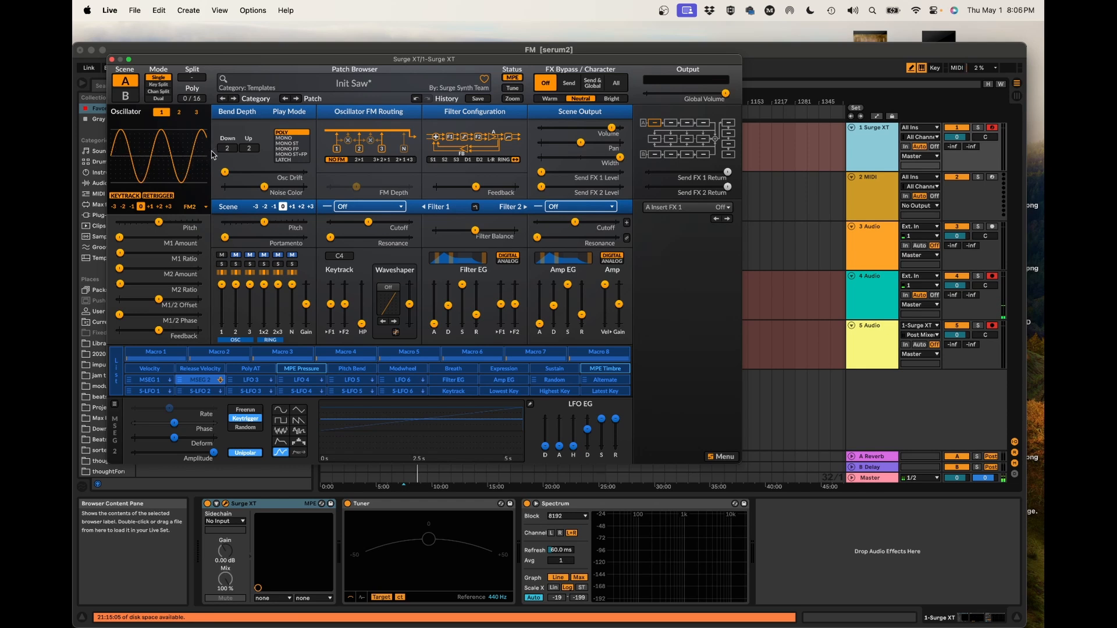
{"action": "key", "text": "d"}
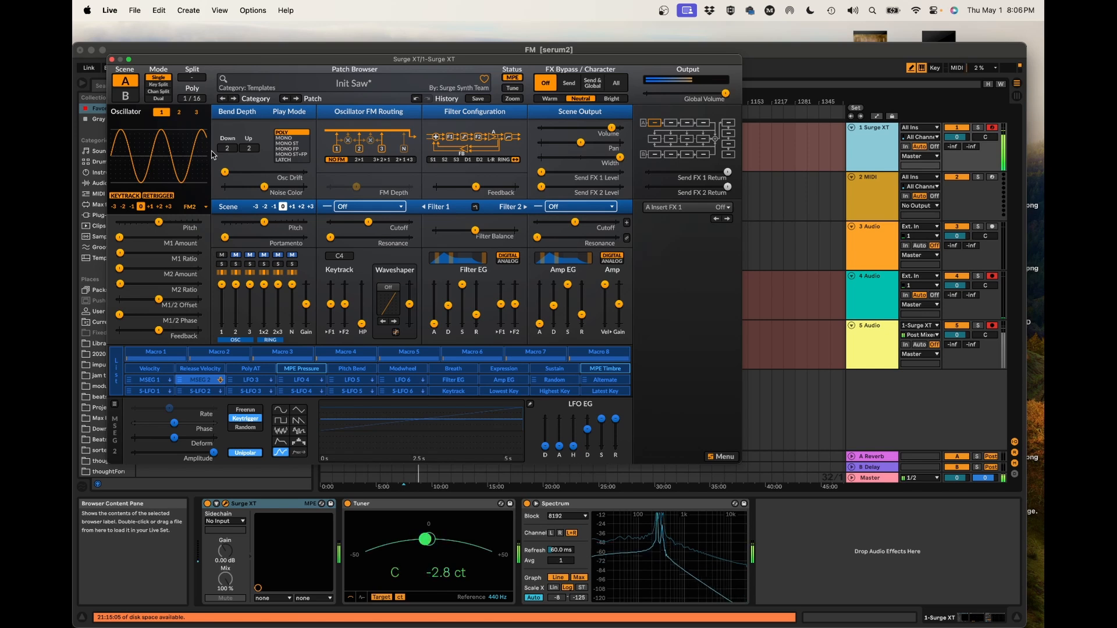
Step: Lower oscillator 1's level in the mixer and modulate it upward from MSEG 1 by about the same amount
{"action": "mouse_move", "coordinate": [222, 287]}
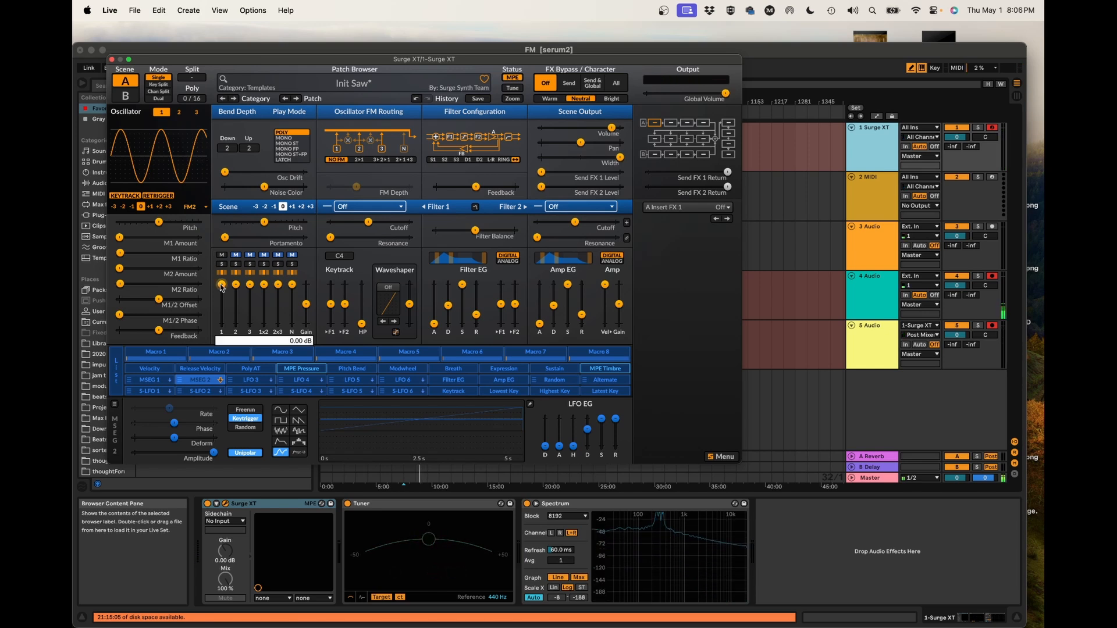
{"action": "left_click_drag", "start_coordinate": [222, 287], "coordinate": [222, 301]}
{"action": "left_click", "coordinate": [149, 380]}
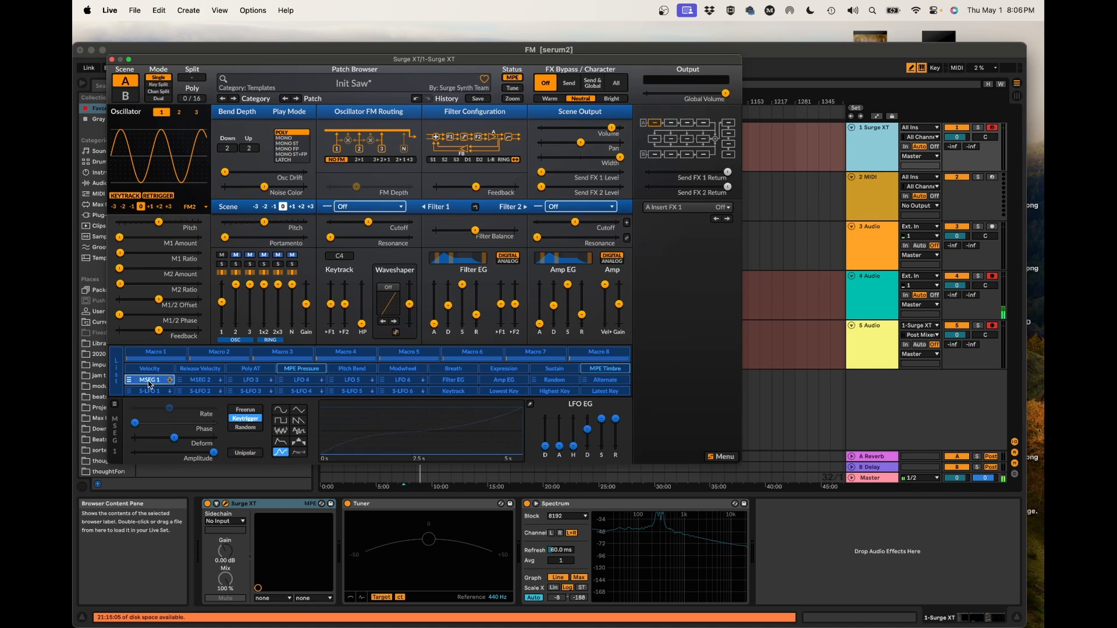
{"action": "left_click", "coordinate": [150, 381]}
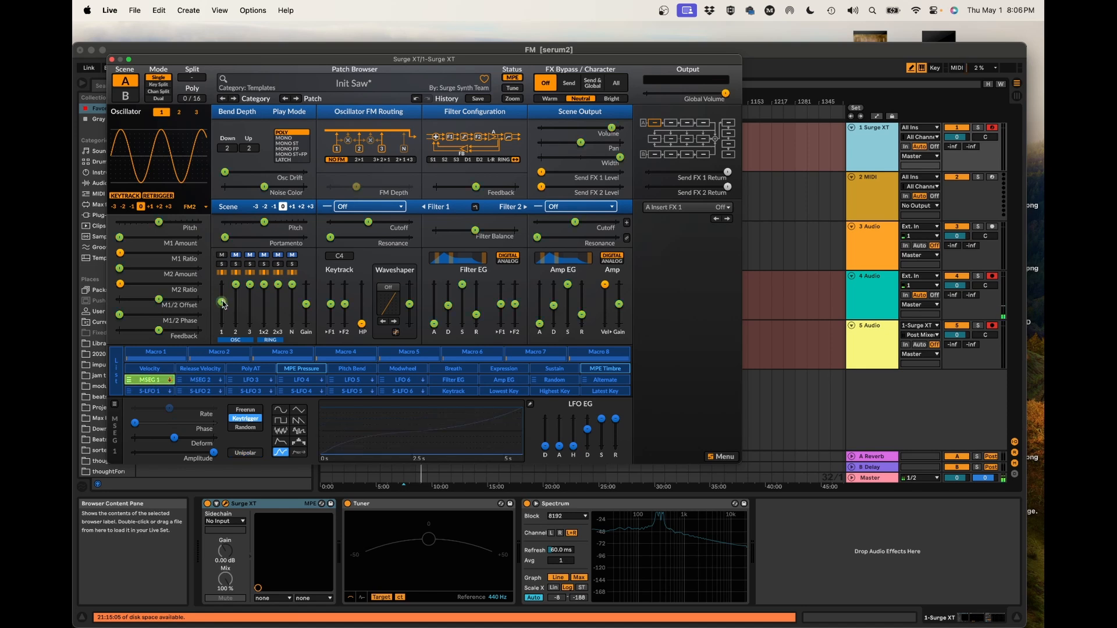
{"action": "left_click_drag", "start_coordinate": [221, 302], "coordinate": [222, 284]}
{"action": "left_click", "coordinate": [149, 380]}
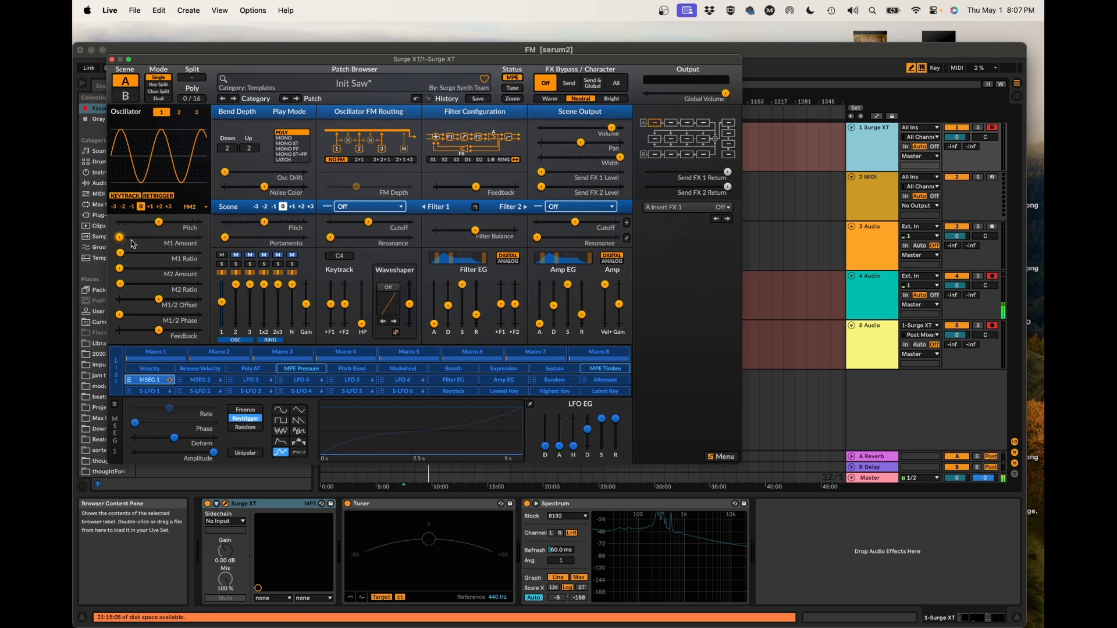
Step: Audition oscillator 1's M1 Amount by raising it to 100% and bringing it back to 0%
{"action": "mouse_move", "coordinate": [133, 271]}
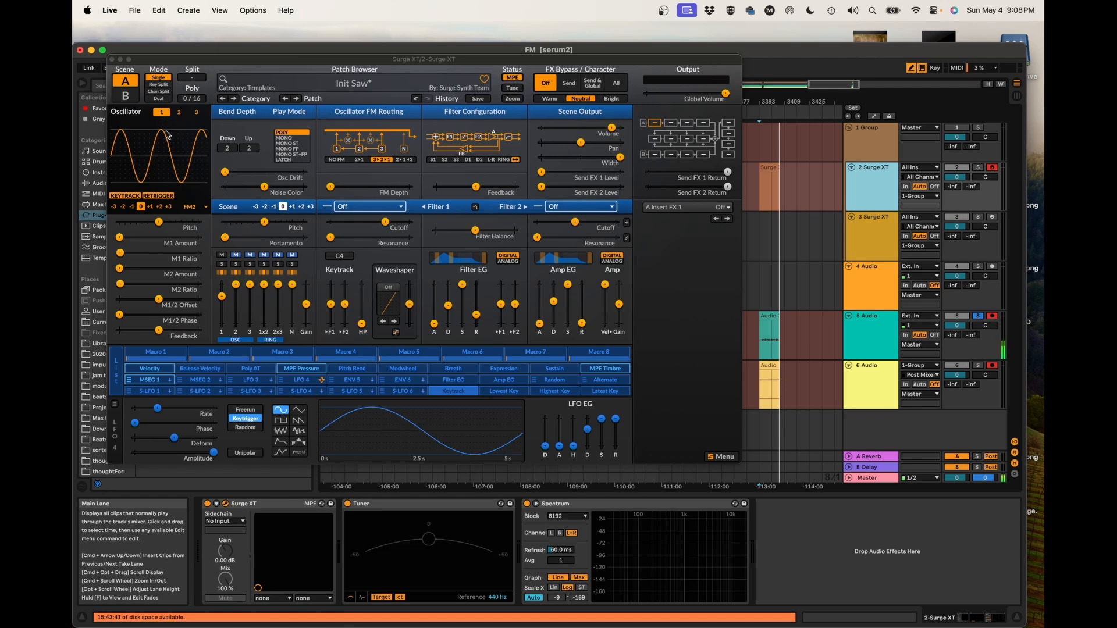
{"action": "mouse_move", "coordinate": [168, 231]}
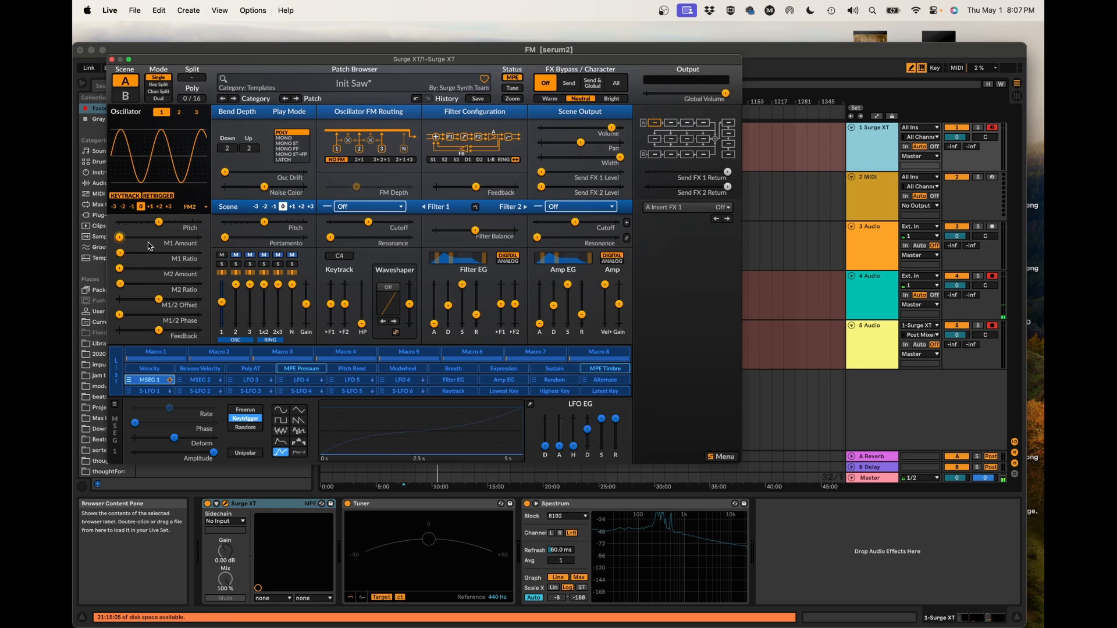
{"action": "mouse_move", "coordinate": [150, 246]}
{"action": "mouse_move", "coordinate": [120, 239]}
{"action": "left_mouse_down"}
{"action": "mouse_move", "coordinate": [152, 236]}
{"action": "mouse_move", "coordinate": [119, 238]}
{"action": "left_mouse_up"}
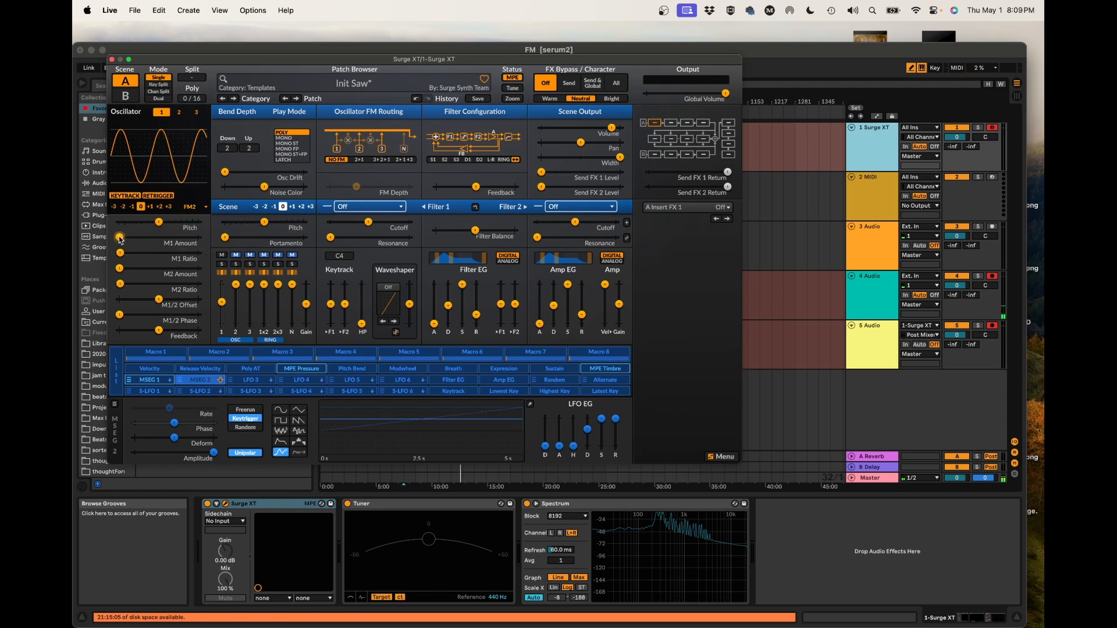
{"action": "left_click_drag", "start_coordinate": [119, 239], "coordinate": [162, 237]}
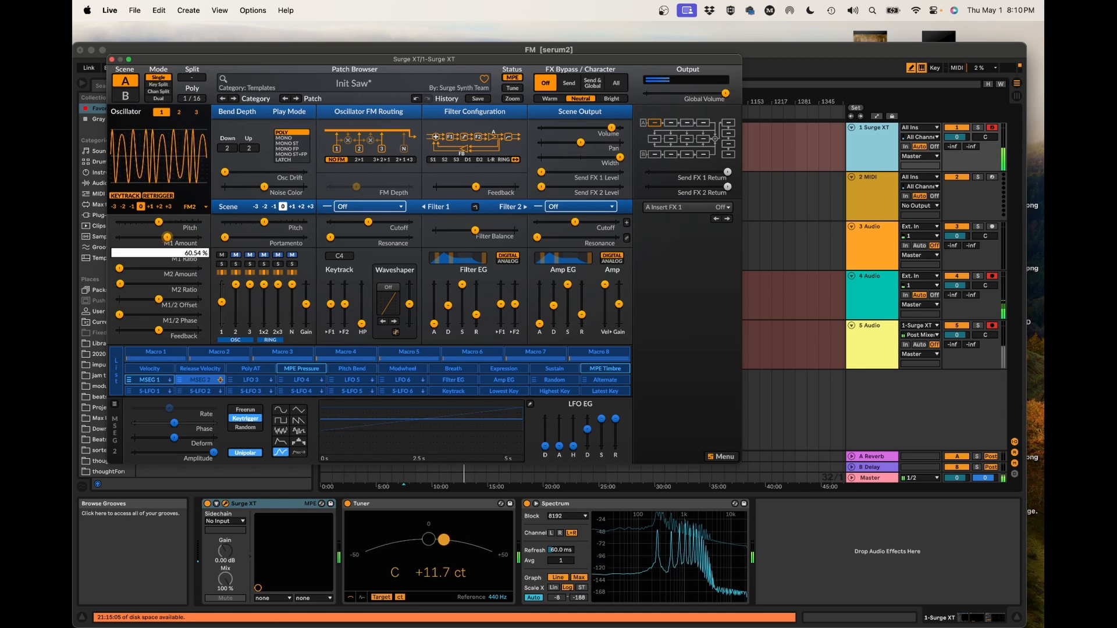
{"action": "left_click_drag", "start_coordinate": [170, 237], "coordinate": [198, 238]}
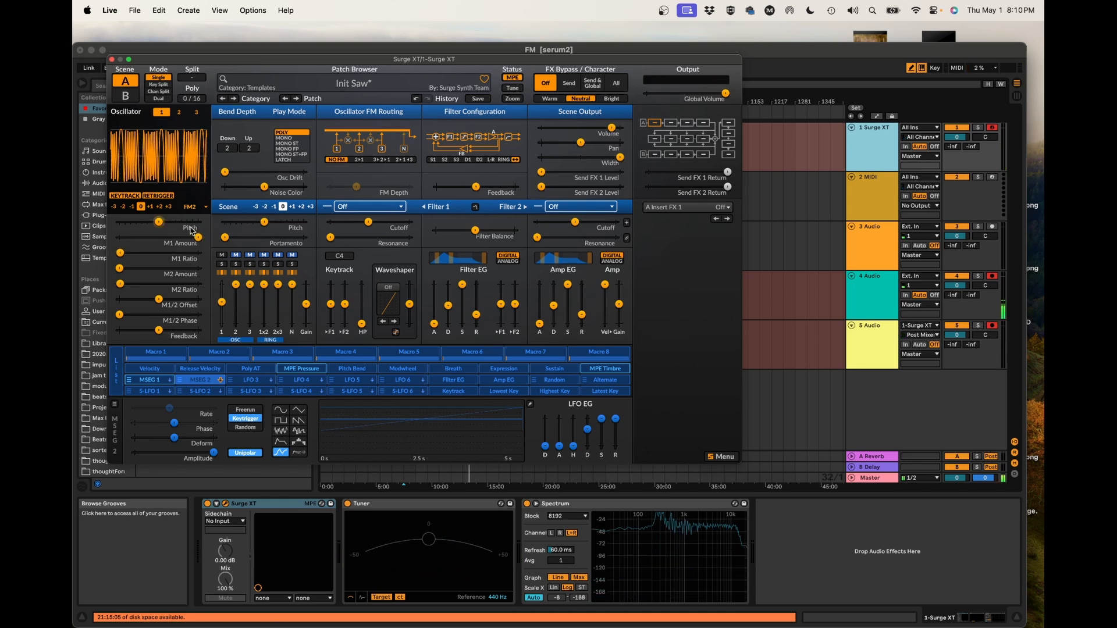
{"action": "double_click", "coordinate": [198, 238]}
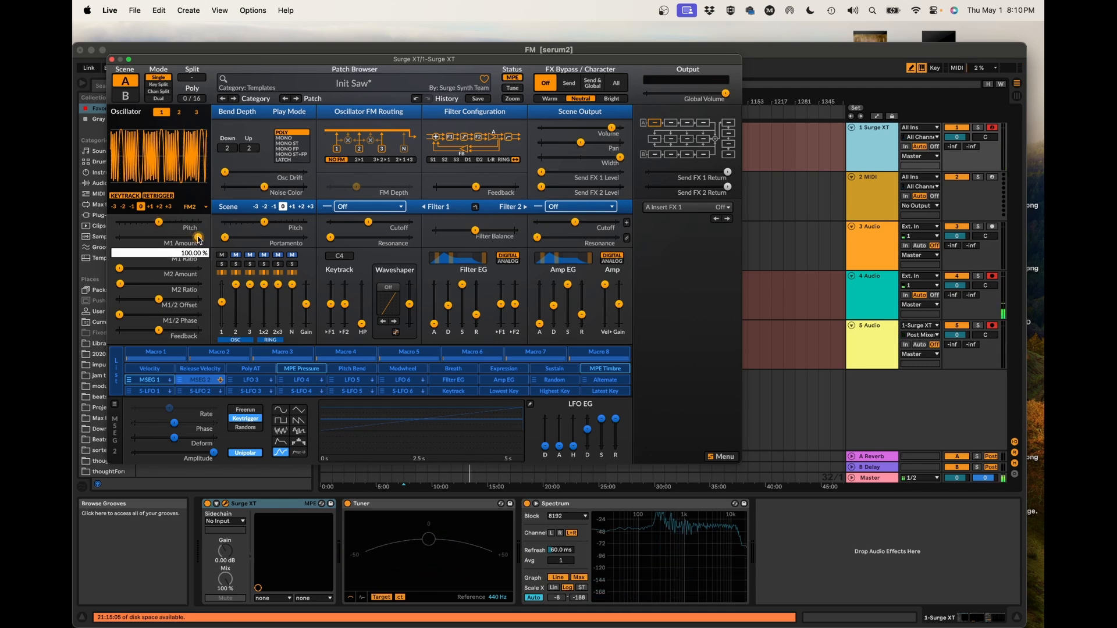
{"action": "left_click_drag", "start_coordinate": [199, 239], "coordinate": [184, 237]}
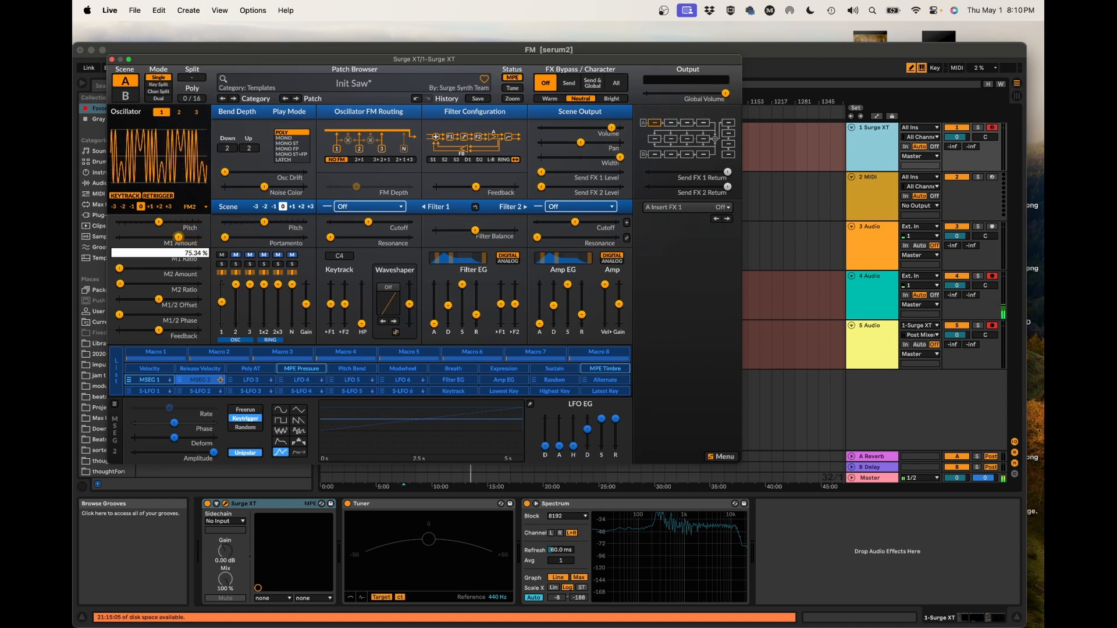
{"action": "left_click_drag", "start_coordinate": [178, 237], "coordinate": [120, 237]}
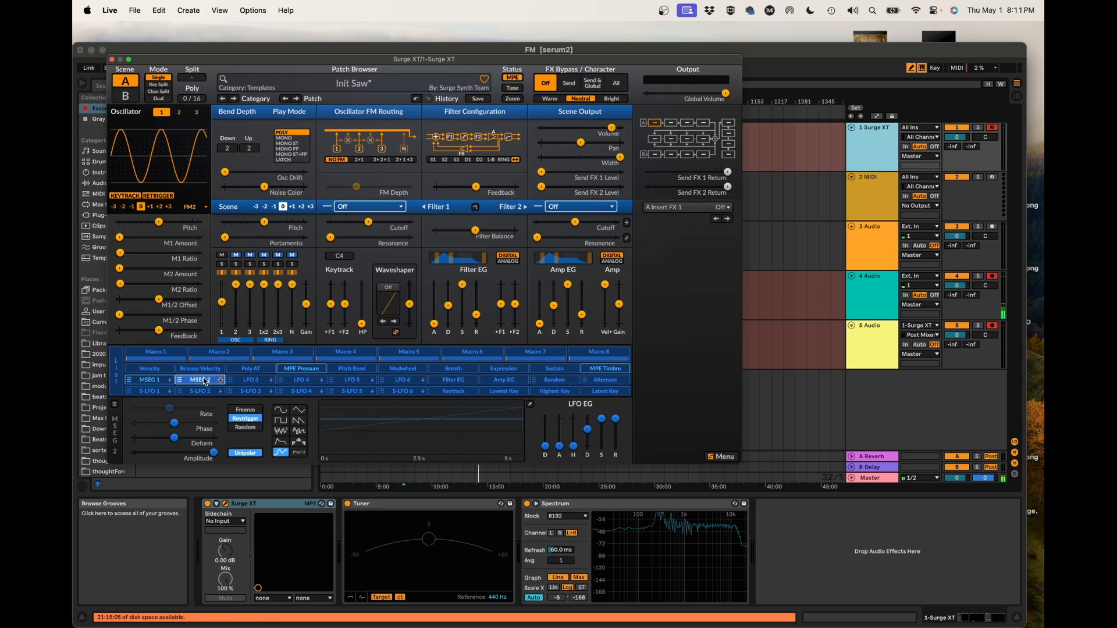
Step: Modulate oscillator 1's M1 Amount from MSEG 2 by 100%
{"action": "left_click", "coordinate": [205, 381]}
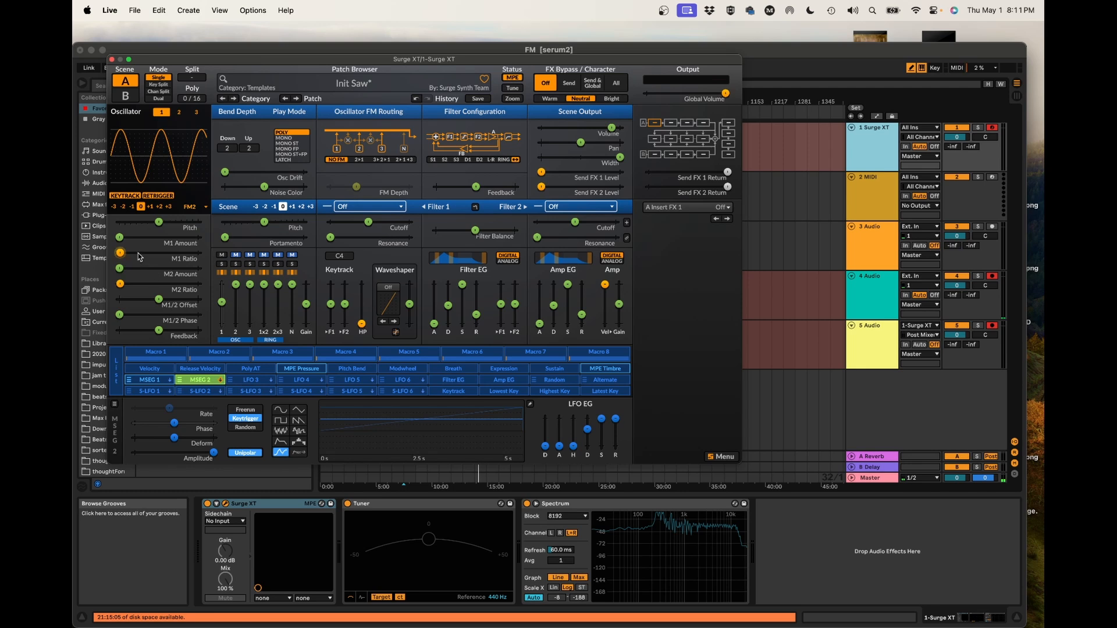
{"action": "left_click_drag", "start_coordinate": [121, 239], "coordinate": [160, 237]}
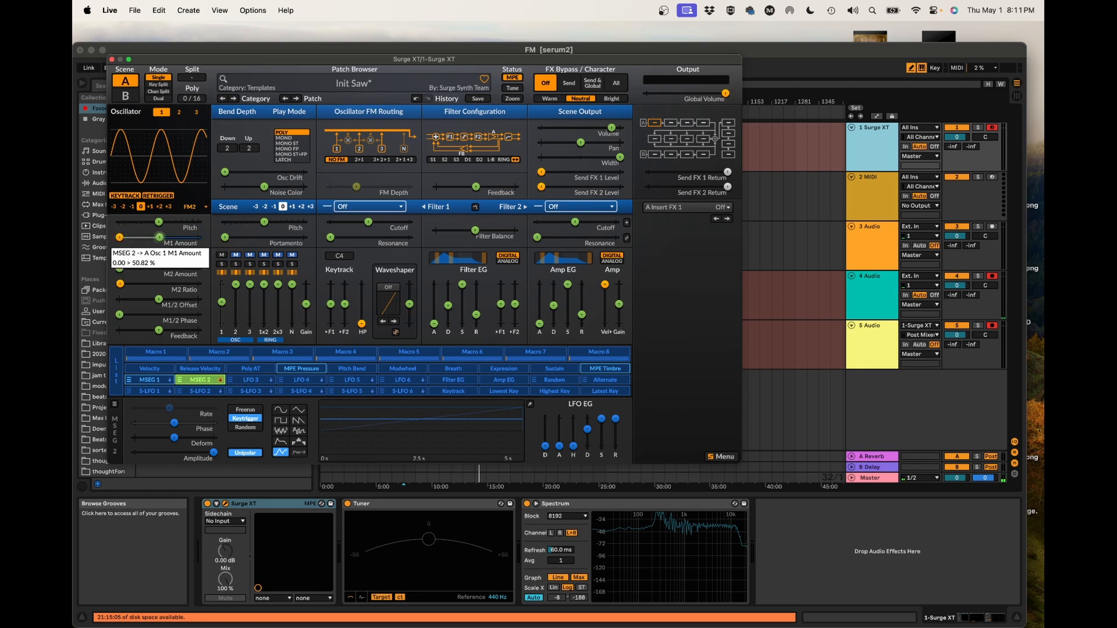
{"action": "key", "text": "Escape"}
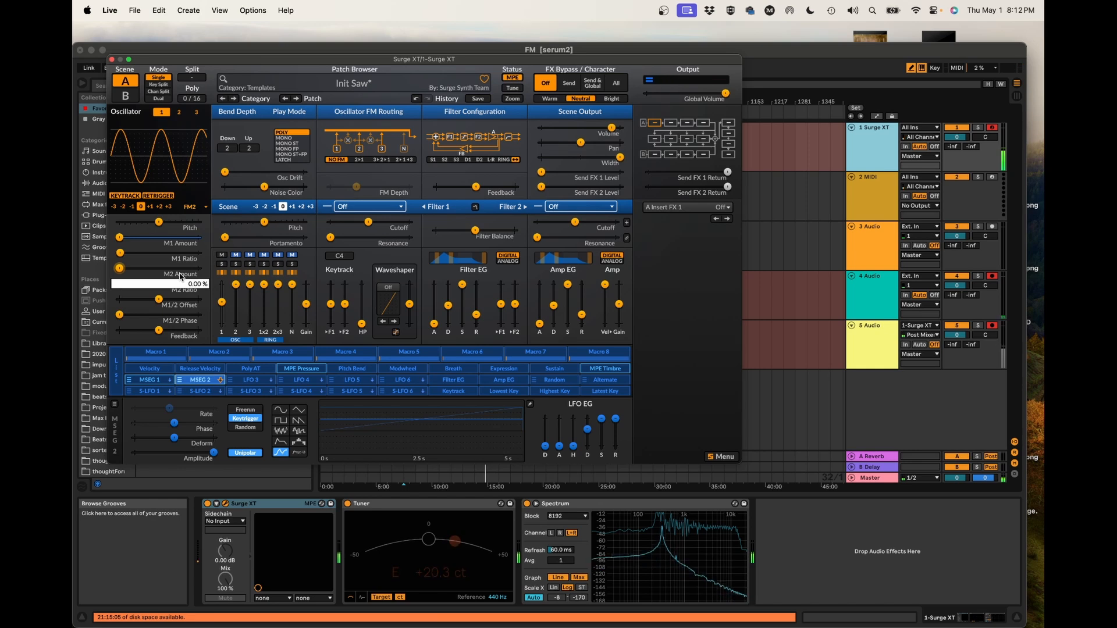
{"action": "left_click", "coordinate": [201, 380]}
{"action": "left_click_drag", "start_coordinate": [161, 237], "coordinate": [198, 237]}
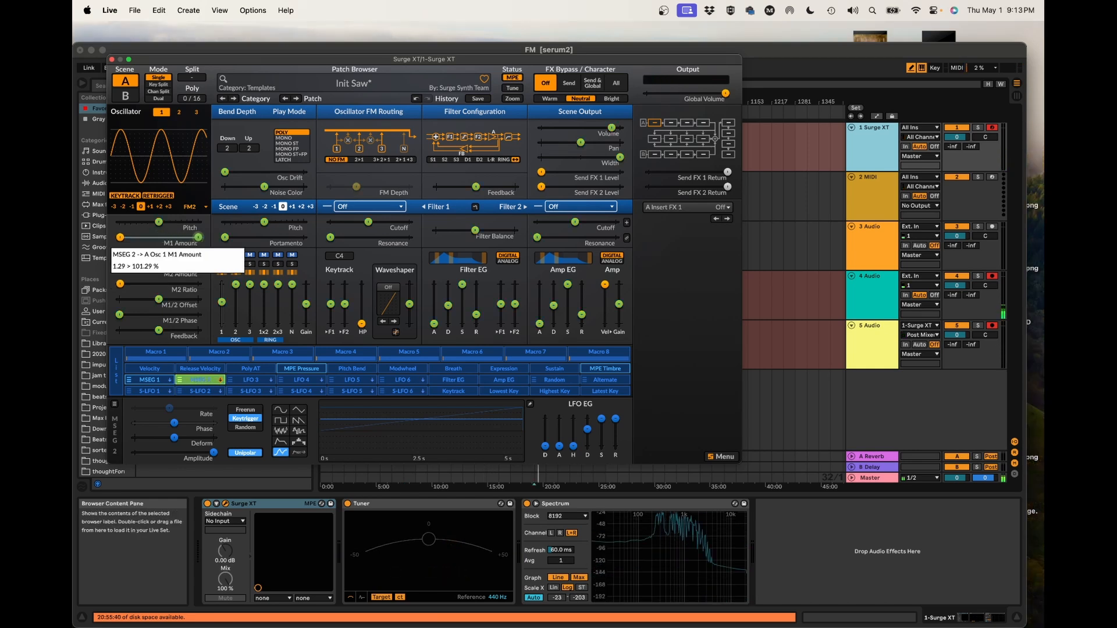
{"action": "left_click", "coordinate": [201, 380]}
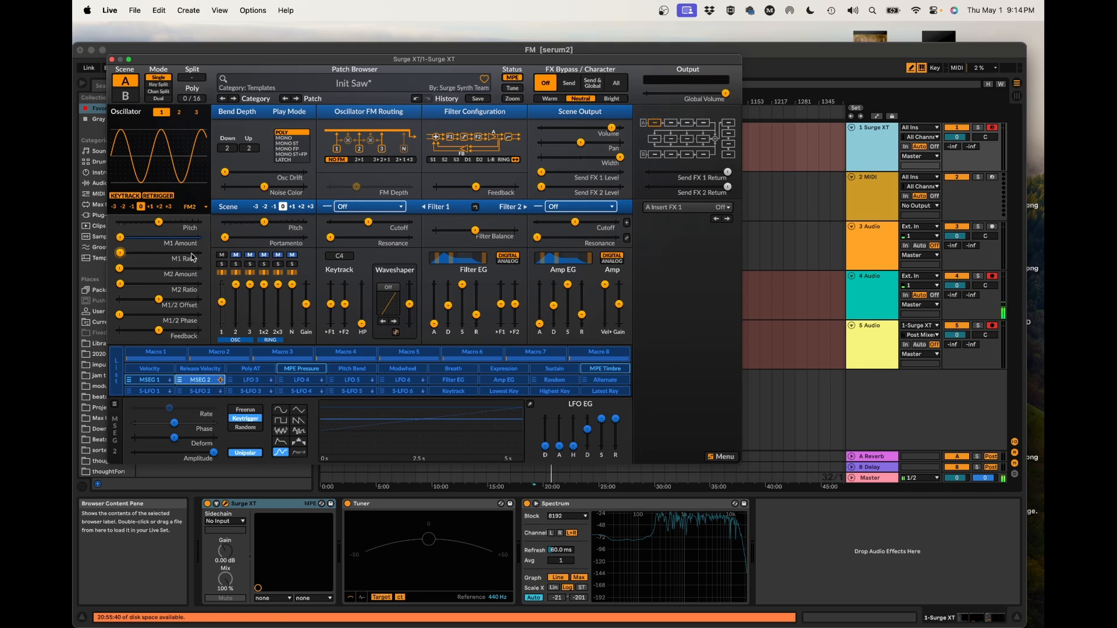
Step: Set oscillator 1's base M1 Amount to 0% and keep its M1 Ratio at C:1
{"action": "mouse_move", "coordinate": [200, 258]}
{"action": "mouse_move", "coordinate": [121, 254]}
{"action": "mouse_move", "coordinate": [120, 253]}
{"action": "left_mouse_down"}
{"action": "mouse_move", "coordinate": [197, 253]}
{"action": "mouse_move", "coordinate": [121, 252]}
{"action": "left_mouse_up"}
{"action": "mouse_move", "coordinate": [121, 240]}
{"action": "left_mouse_down"}
{"action": "mouse_move", "coordinate": [188, 237]}
{"action": "mouse_move", "coordinate": [119, 239]}
{"action": "left_mouse_up"}
{"action": "left_click", "coordinate": [120, 254]}
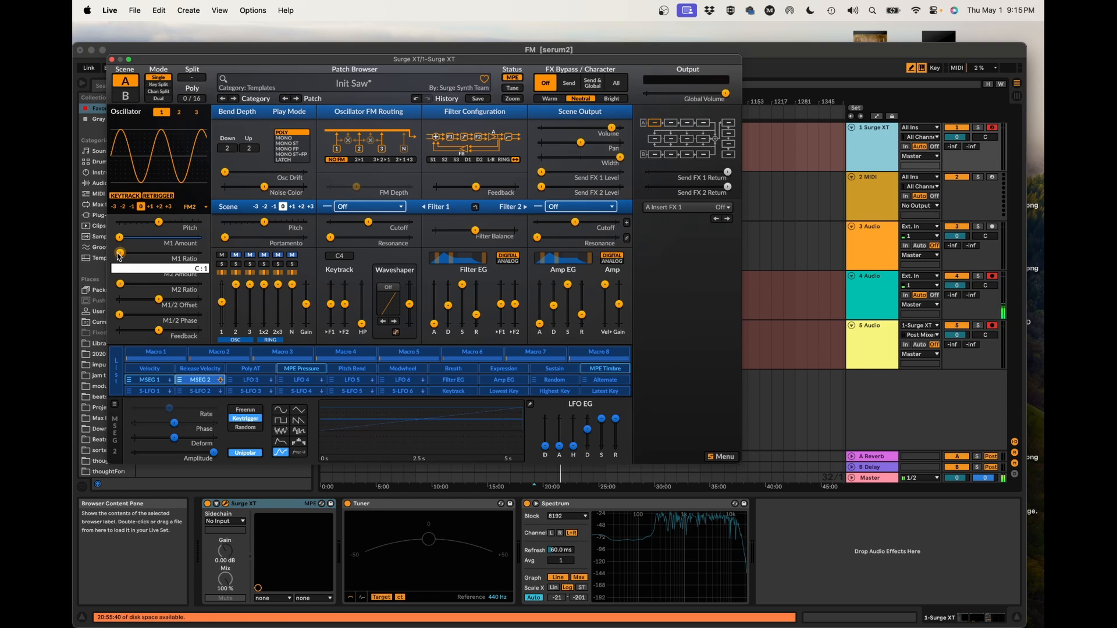
Step: Audition oscillator 1's M1 Ratio at C:2 and return it to C:1
{"action": "left_click_drag", "start_coordinate": [120, 253], "coordinate": [122, 254]}
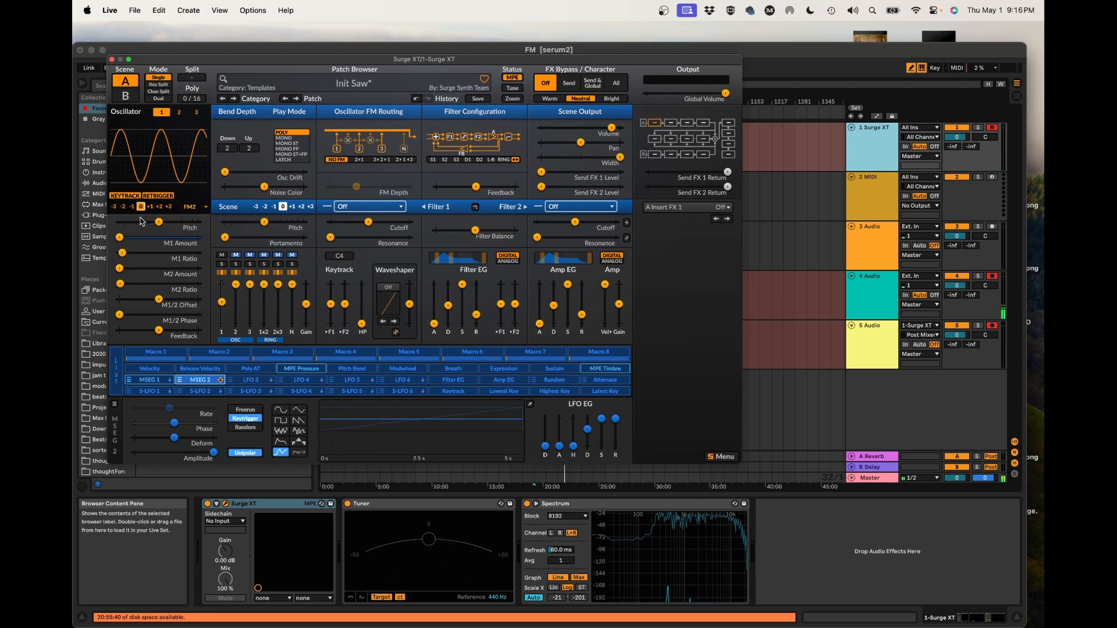
{"action": "mouse_move", "coordinate": [120, 237]}
{"action": "left_mouse_down"}
{"action": "mouse_move", "coordinate": [182, 237]}
{"action": "mouse_move", "coordinate": [119, 237]}
{"action": "left_mouse_up"}
{"action": "mouse_move", "coordinate": [120, 253]}
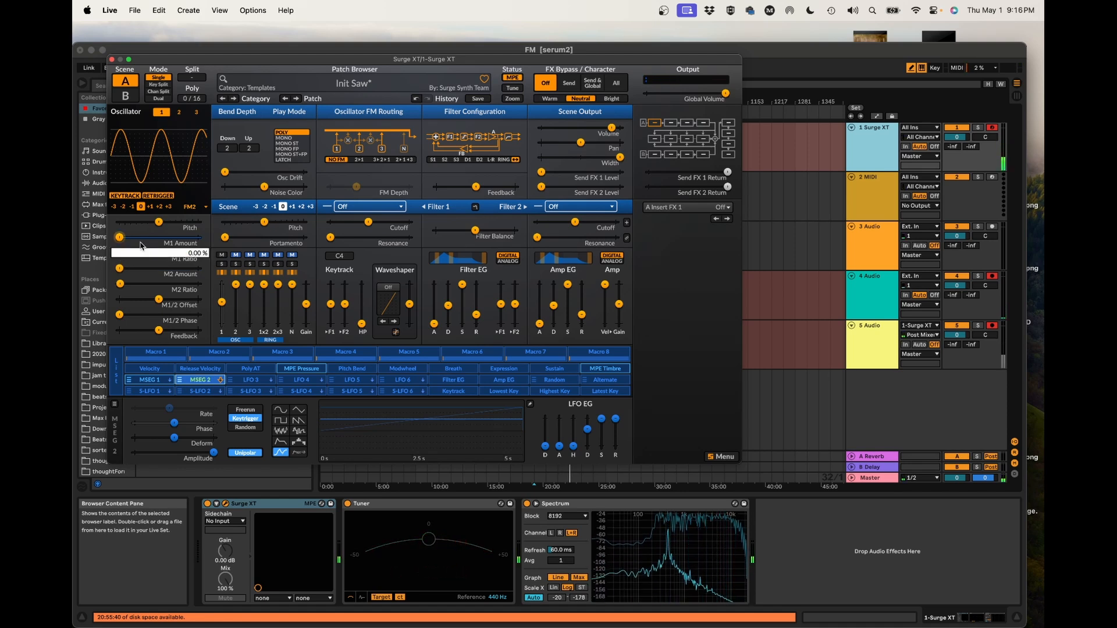
{"action": "left_click_drag", "start_coordinate": [122, 252], "coordinate": [120, 252]}
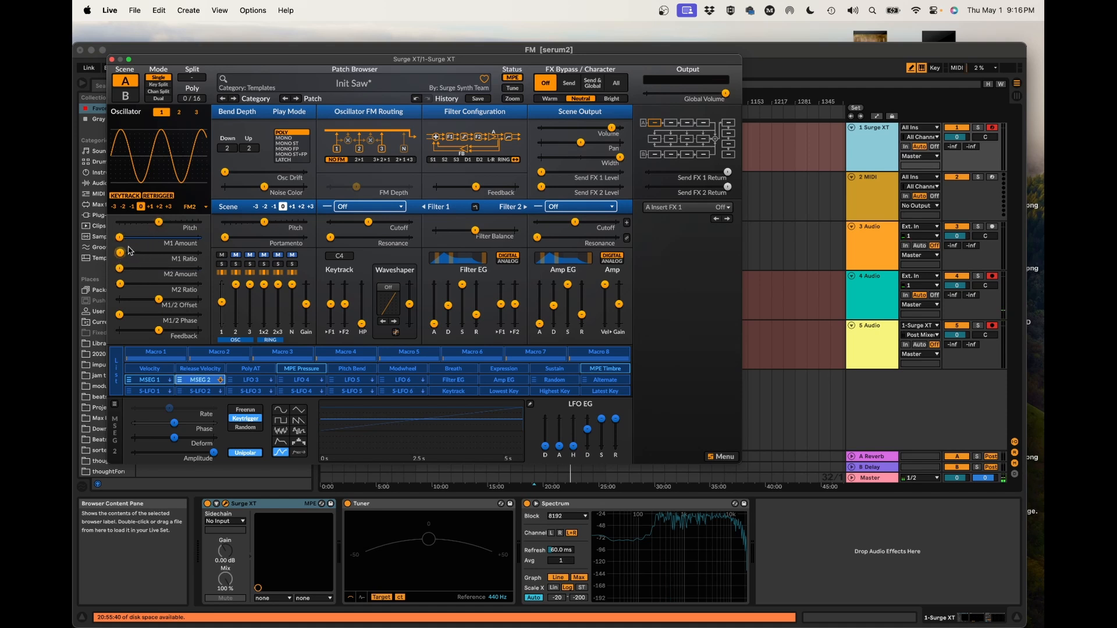
{"action": "mouse_move", "coordinate": [130, 251]}
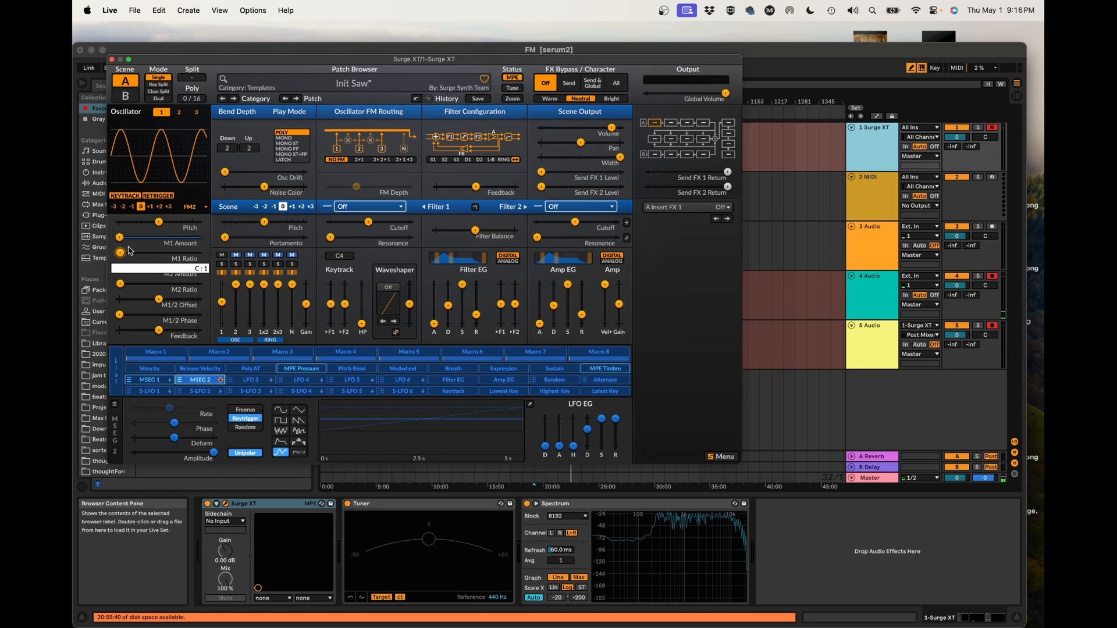
Step: Audition oscillator 1's M1 Ratio at C:2 and at progressively higher ratios
{"action": "left_click_drag", "start_coordinate": [121, 252], "coordinate": [123, 257]}
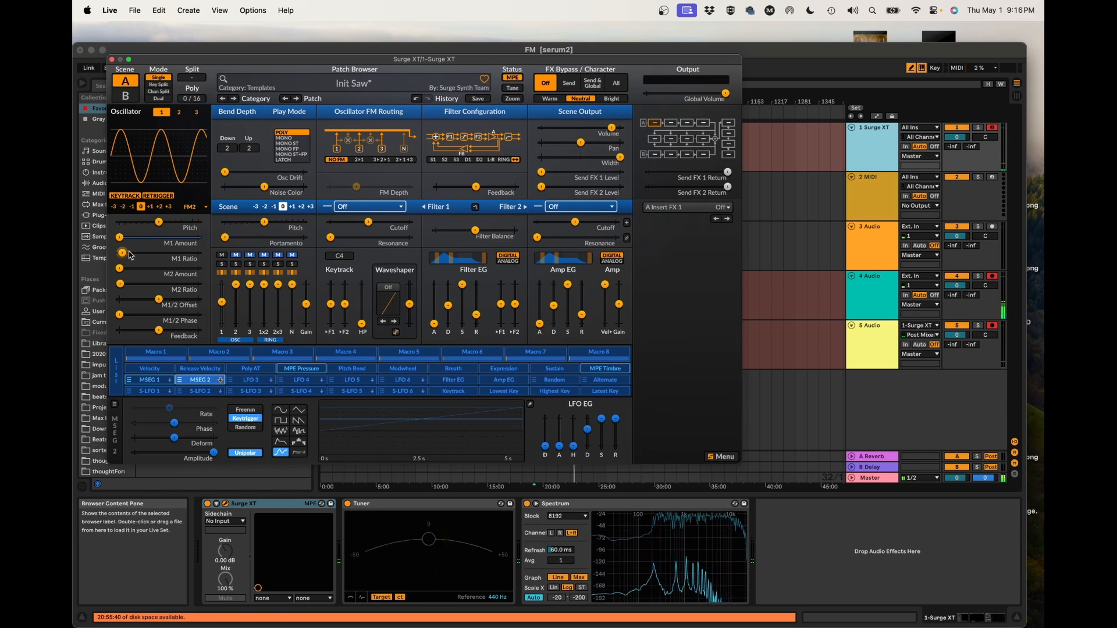
{"action": "mouse_move", "coordinate": [123, 256]}
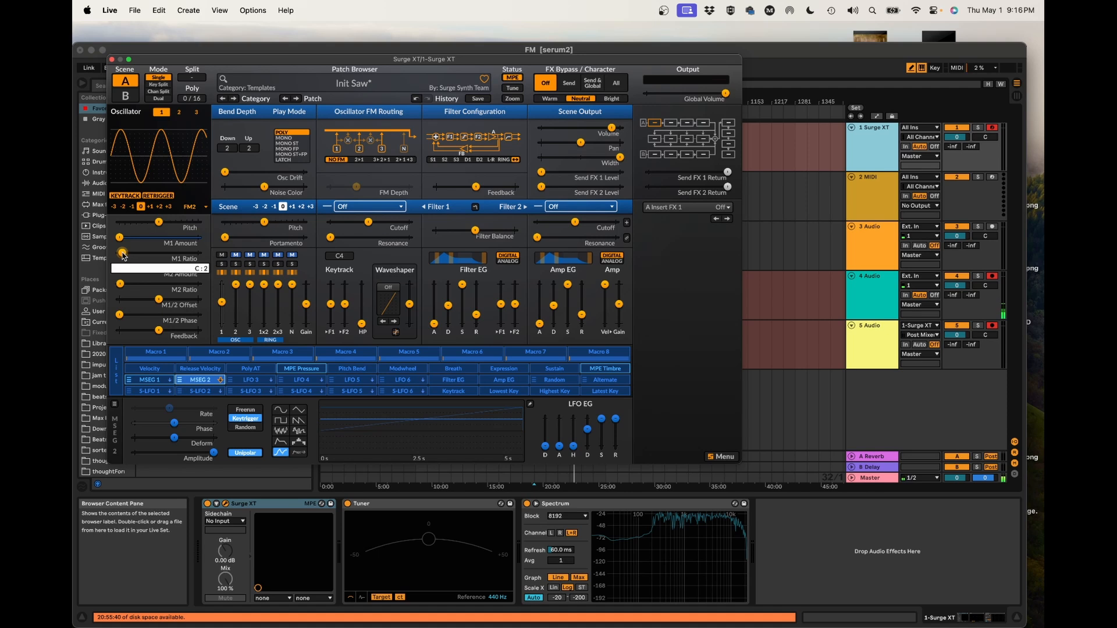
{"action": "left_click_drag", "start_coordinate": [123, 256], "coordinate": [126, 256]}
{"action": "left_click_drag", "start_coordinate": [125, 252], "coordinate": [126, 256]}
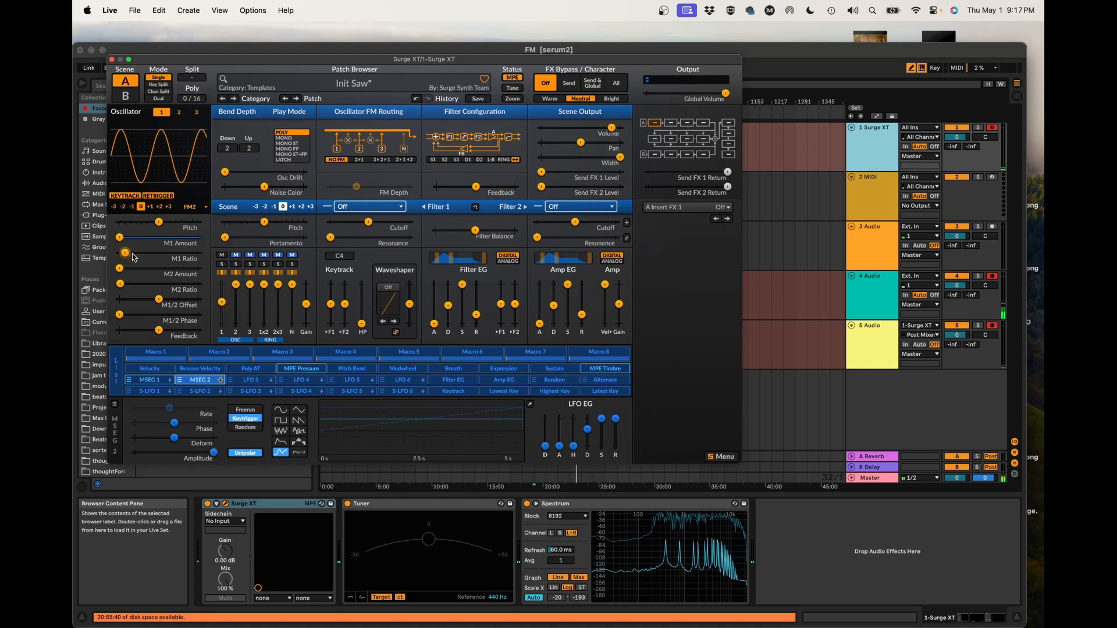
{"action": "mouse_move", "coordinate": [119, 238]}
{"action": "left_mouse_down"}
{"action": "mouse_move", "coordinate": [147, 237]}
{"action": "mouse_move", "coordinate": [120, 239]}
{"action": "left_mouse_up"}
{"action": "left_click", "coordinate": [124, 253]}
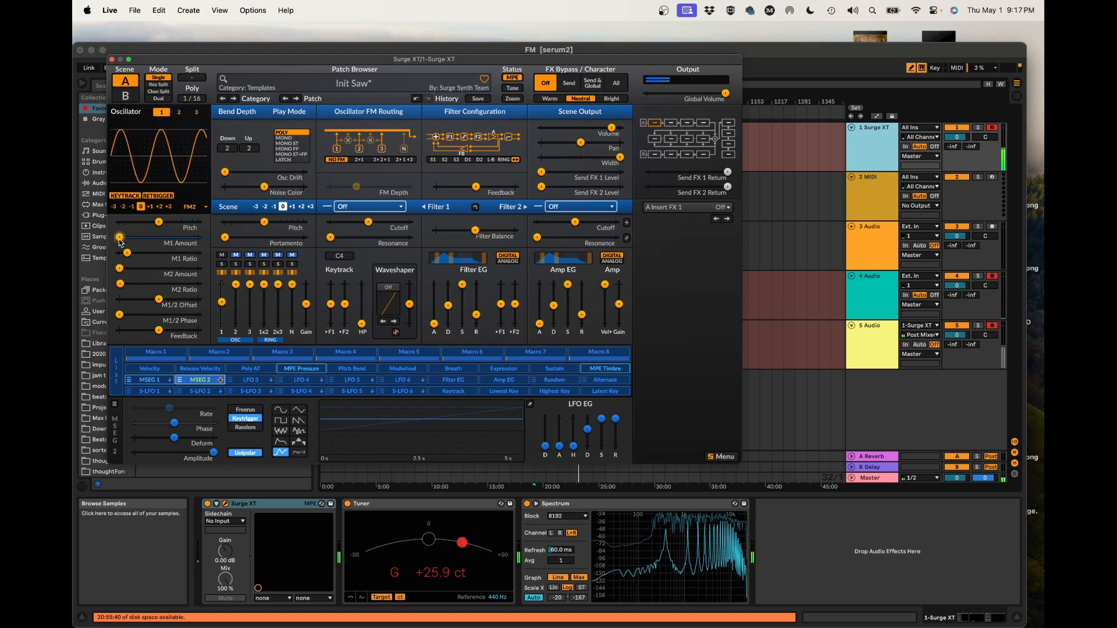
{"action": "mouse_move", "coordinate": [119, 238]}
{"action": "left_mouse_down"}
{"action": "mouse_move", "coordinate": [139, 237]}
{"action": "mouse_move", "coordinate": [119, 239]}
{"action": "left_mouse_up"}
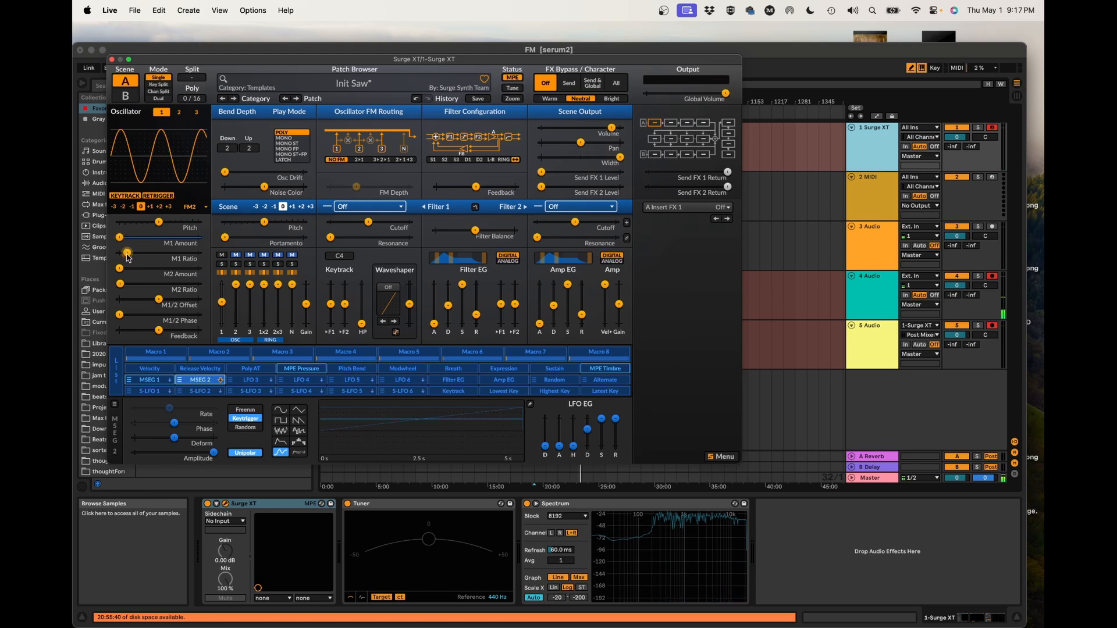
{"action": "mouse_move", "coordinate": [128, 254]}
Step: Reset oscillator 1's M1 Ratio to C:1 and raise it to C:7
{"action": "left_click_drag", "start_coordinate": [127, 253], "coordinate": [120, 253]}
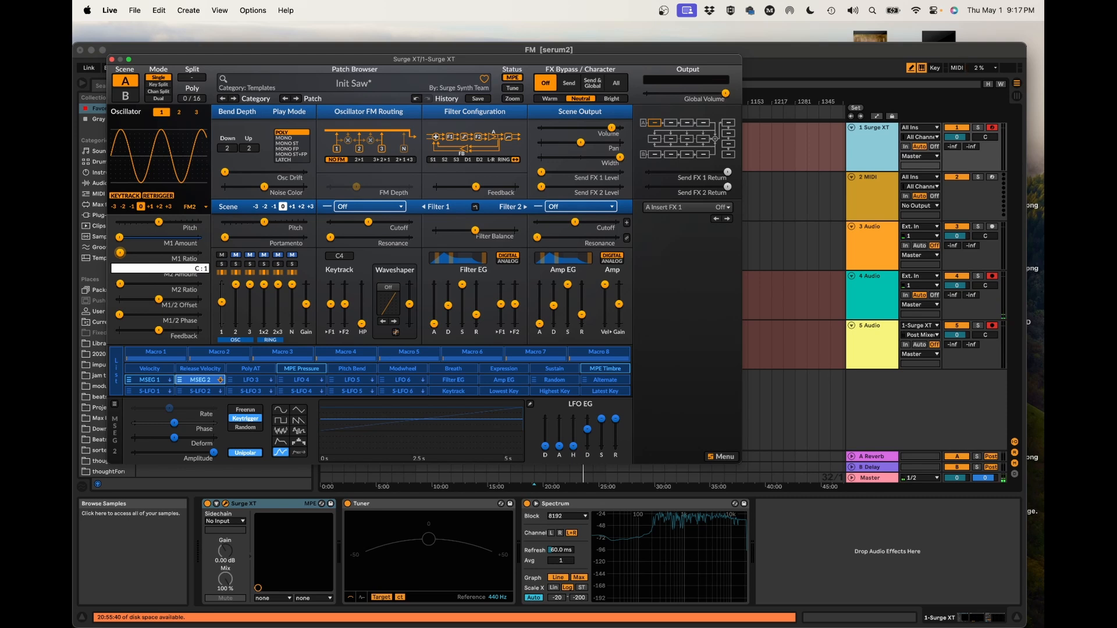
{"action": "left_click_drag", "start_coordinate": [122, 252], "coordinate": [130, 253]}
{"action": "mouse_move", "coordinate": [130, 252]}
{"action": "left_mouse_down"}
{"action": "mouse_move", "coordinate": [120, 253]}
{"action": "mouse_move", "coordinate": [135, 252]}
{"action": "left_mouse_up"}
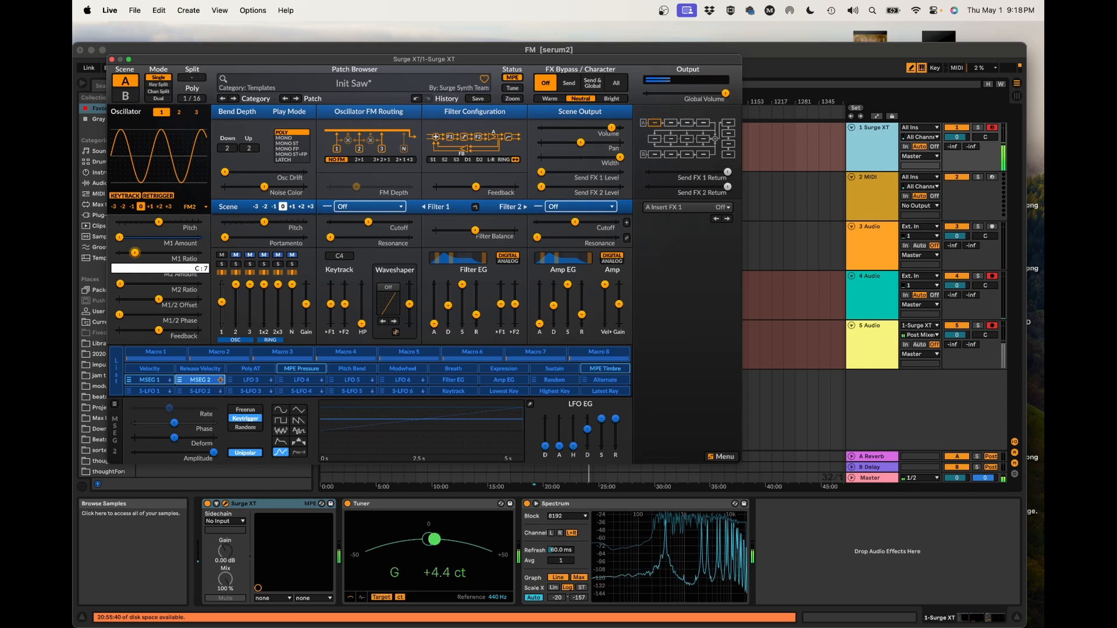
Step: Reset oscillator 1's M1 Ratio to C:1 and raise it by one ratio step
{"action": "mouse_move", "coordinate": [120, 237]}
{"action": "left_mouse_down"}
{"action": "mouse_move", "coordinate": [135, 238]}
{"action": "mouse_move", "coordinate": [119, 237]}
{"action": "mouse_move", "coordinate": [122, 252]}
{"action": "left_mouse_up"}
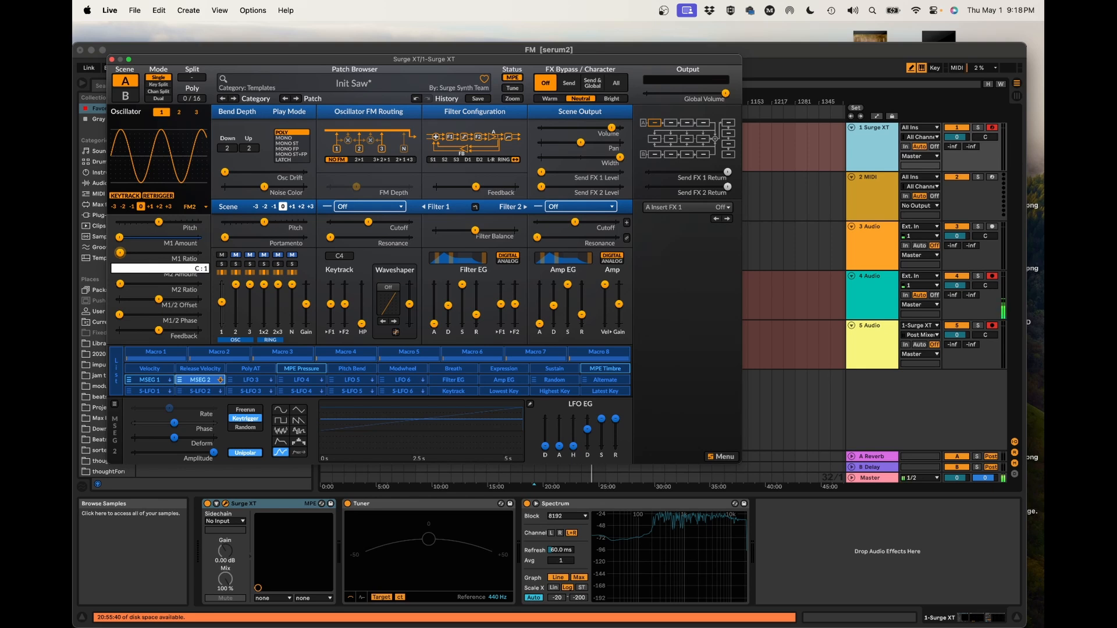
{"action": "mouse_move", "coordinate": [120, 253]}
{"action": "left_mouse_down"}
{"action": "mouse_move", "coordinate": [143, 252]}
{"action": "mouse_move", "coordinate": [122, 253]}
{"action": "left_mouse_up"}
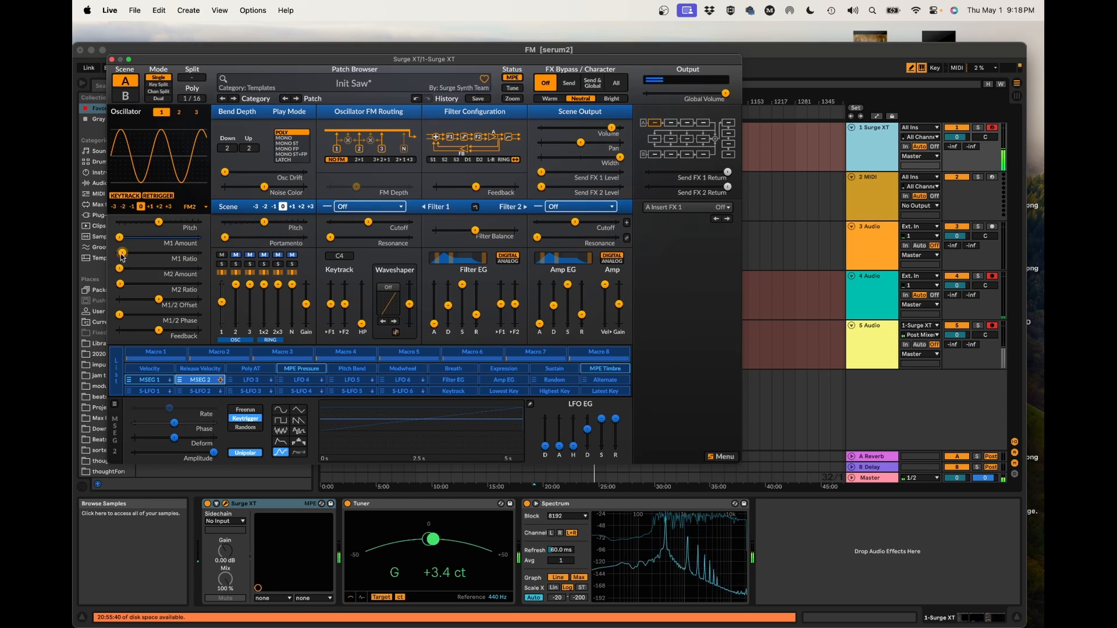
Step: Reduce MSEG 2's modulation depth on oscillator 1's M1 Amount from full to about half
{"action": "left_click", "coordinate": [200, 380]}
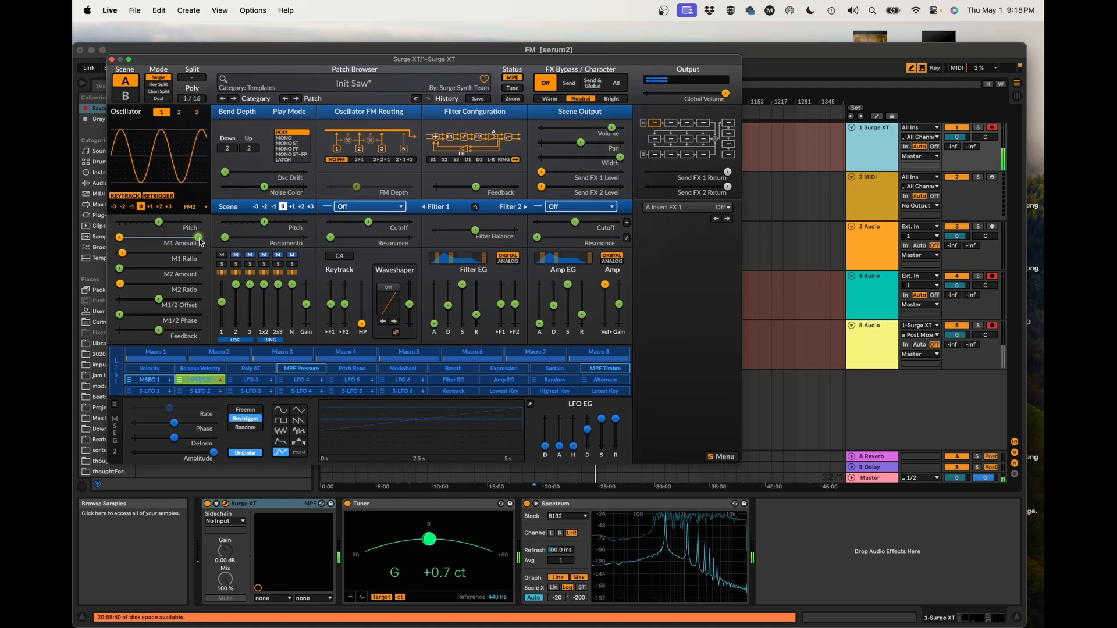
{"action": "left_click_drag", "start_coordinate": [186, 238], "coordinate": [157, 238]}
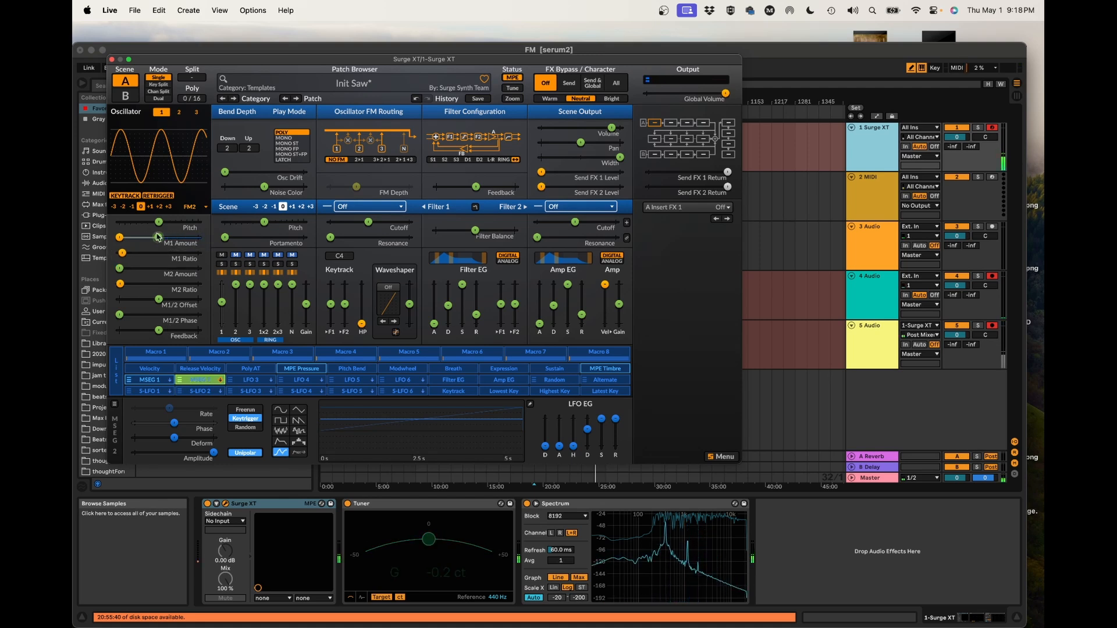
{"action": "left_click", "coordinate": [200, 379]}
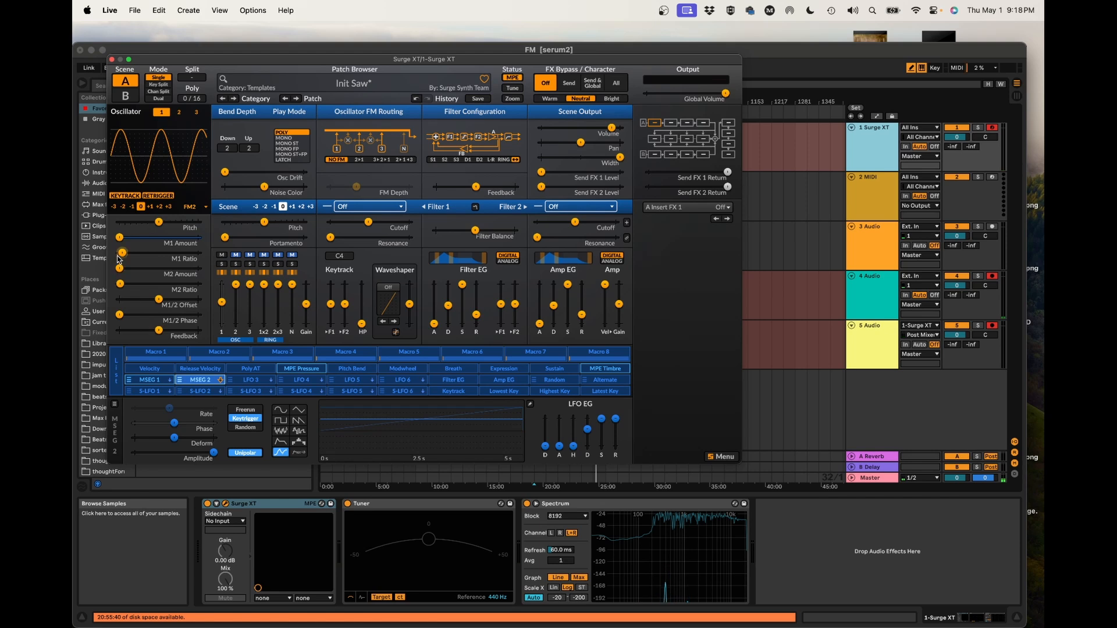
Step: Audition oscillator 1's M1 Ratio at progressively higher ratios and bring it back down to a low ratio
{"action": "left_click_drag", "start_coordinate": [122, 253], "coordinate": [140, 253]}
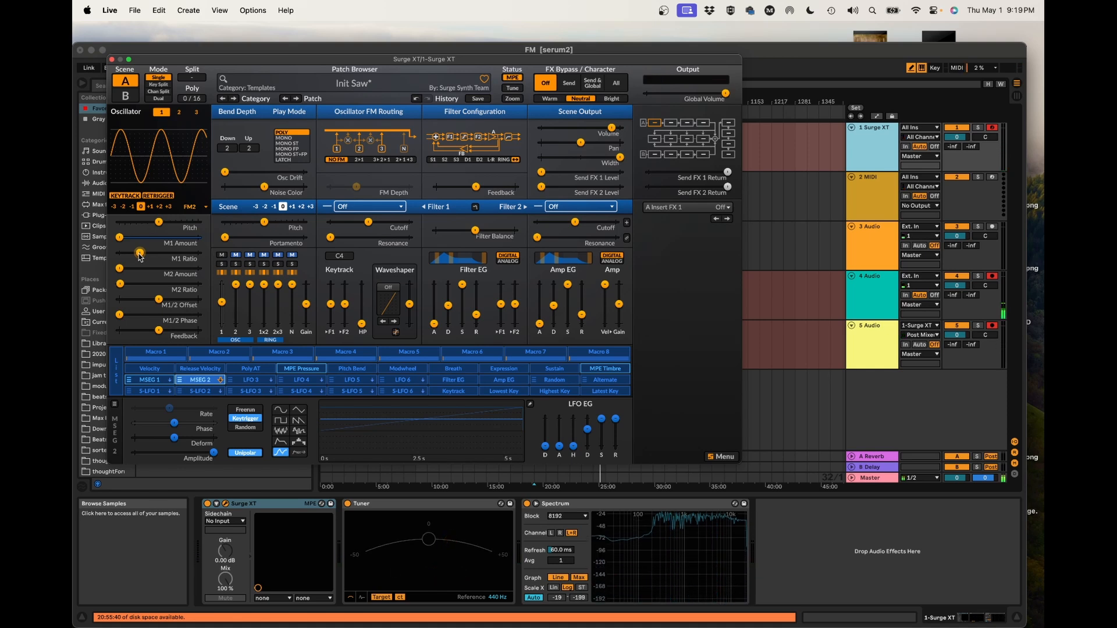
{"action": "mouse_move", "coordinate": [139, 256]}
{"action": "left_click_drag", "start_coordinate": [139, 252], "coordinate": [160, 253]}
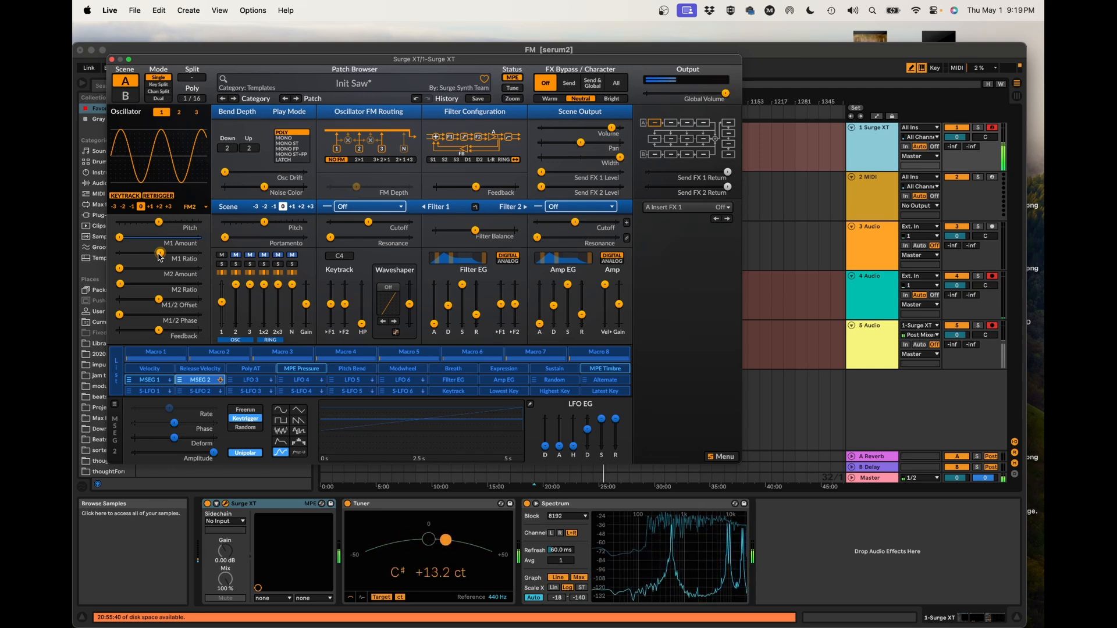
{"action": "left_click_drag", "start_coordinate": [160, 256], "coordinate": [129, 254]}
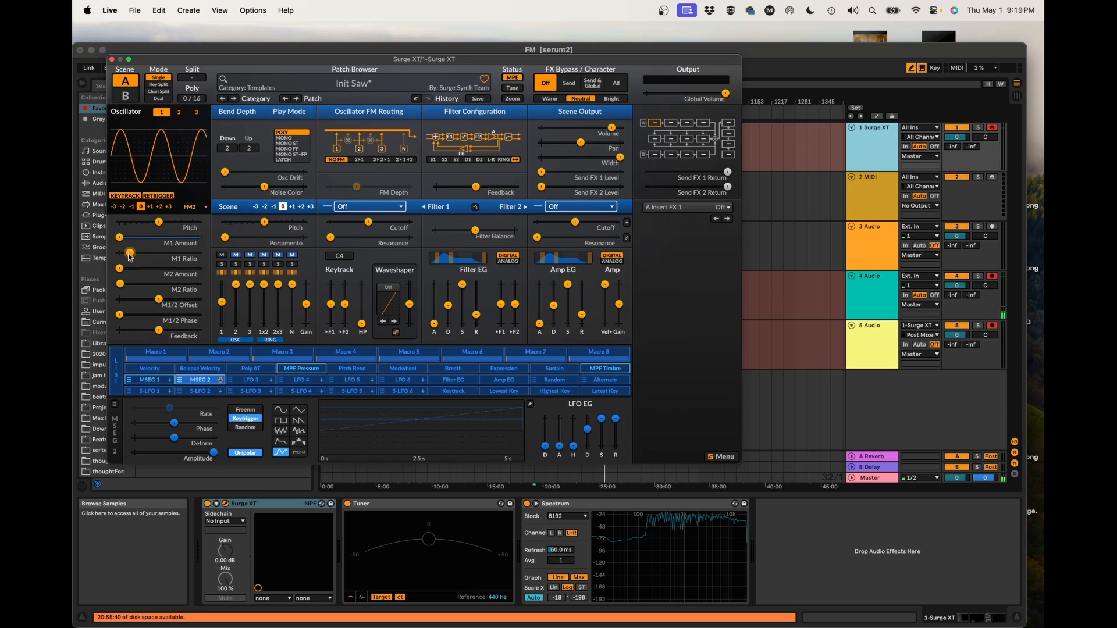
{"action": "key", "text": "g"}
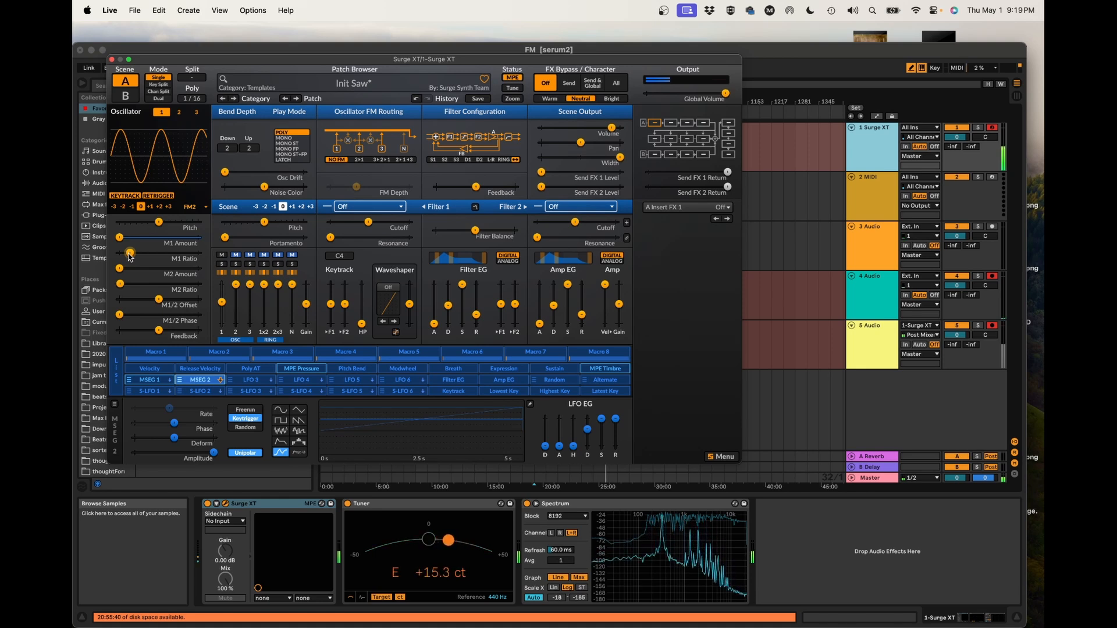
{"action": "key", "text": "f"}
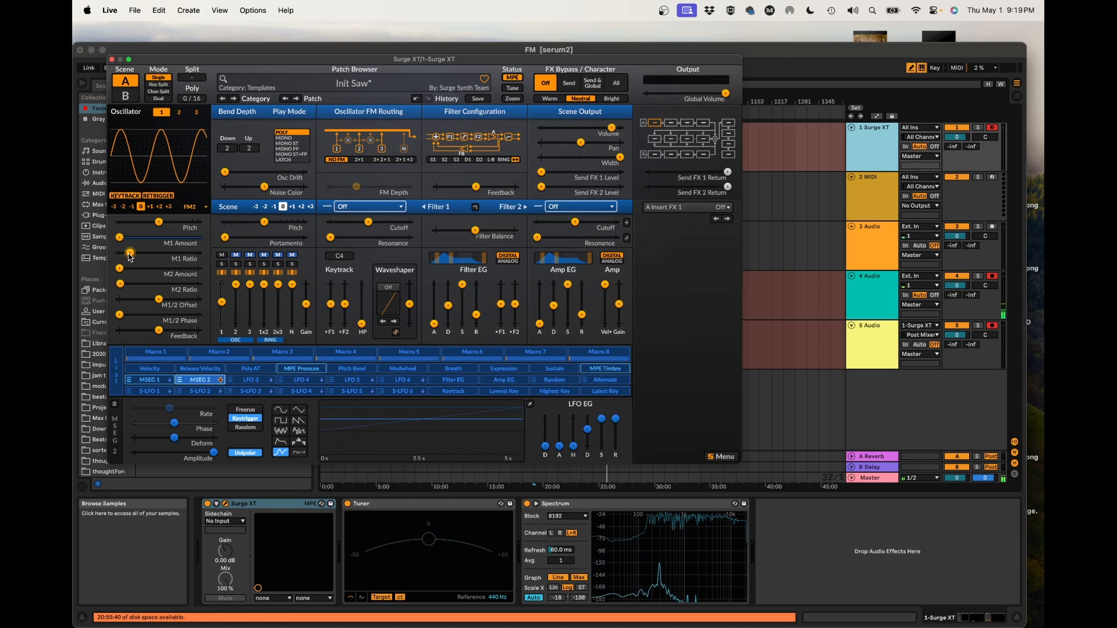
Step: Audition oscillator 1's M1 Ratio at C:3 and at a slightly higher ratio
{"action": "left_click_drag", "start_coordinate": [130, 256], "coordinate": [125, 256]}
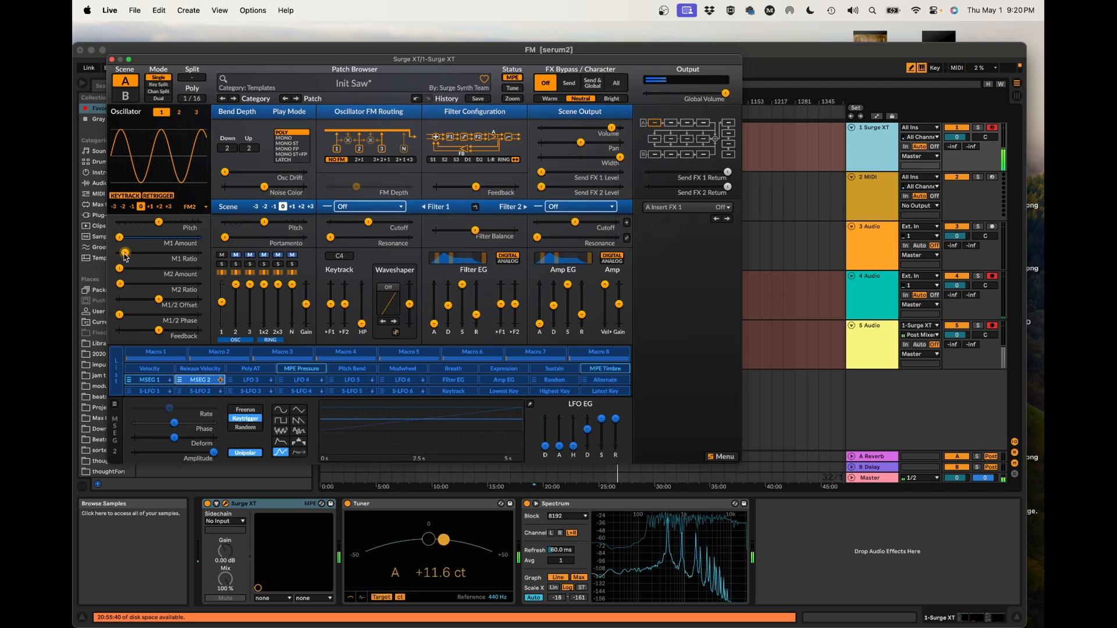
{"action": "mouse_move", "coordinate": [126, 256]}
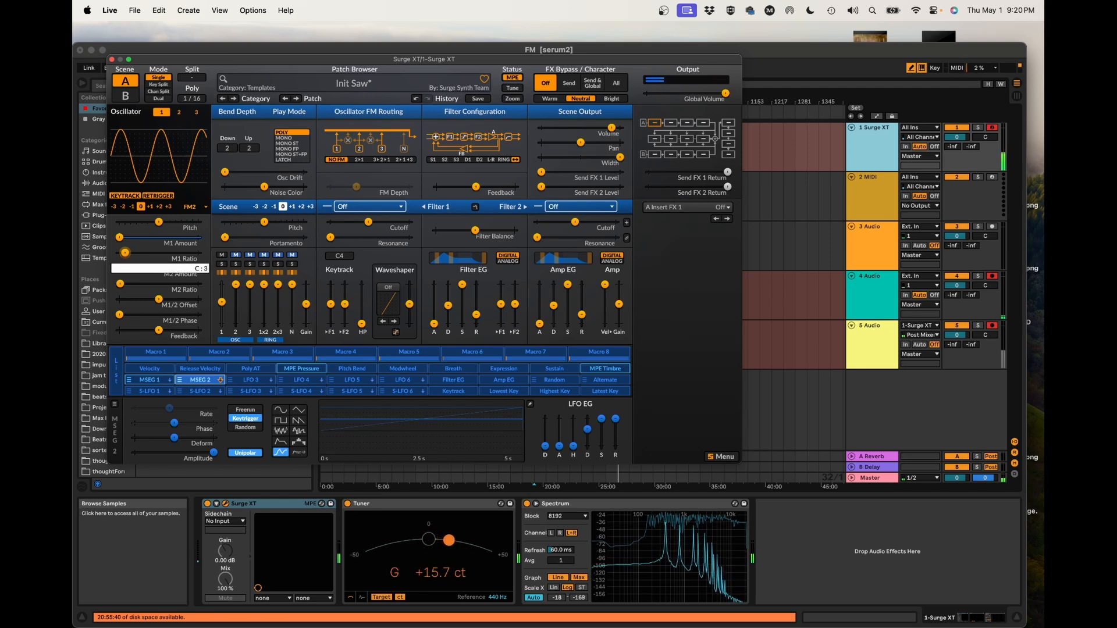
{"action": "left_click_drag", "start_coordinate": [125, 252], "coordinate": [128, 256]}
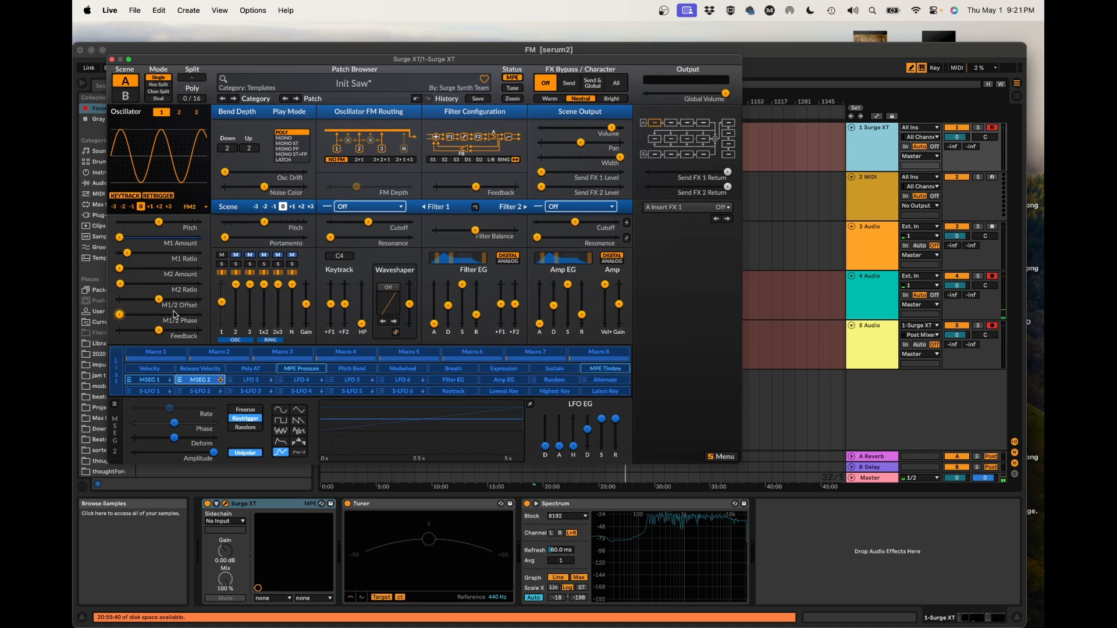
Step: Remove MSEG 2's modulation from oscillator 1's M1 Amount and return M1 Ratio to C:1
{"action": "left_click_drag", "start_coordinate": [198, 384], "coordinate": [159, 240]}
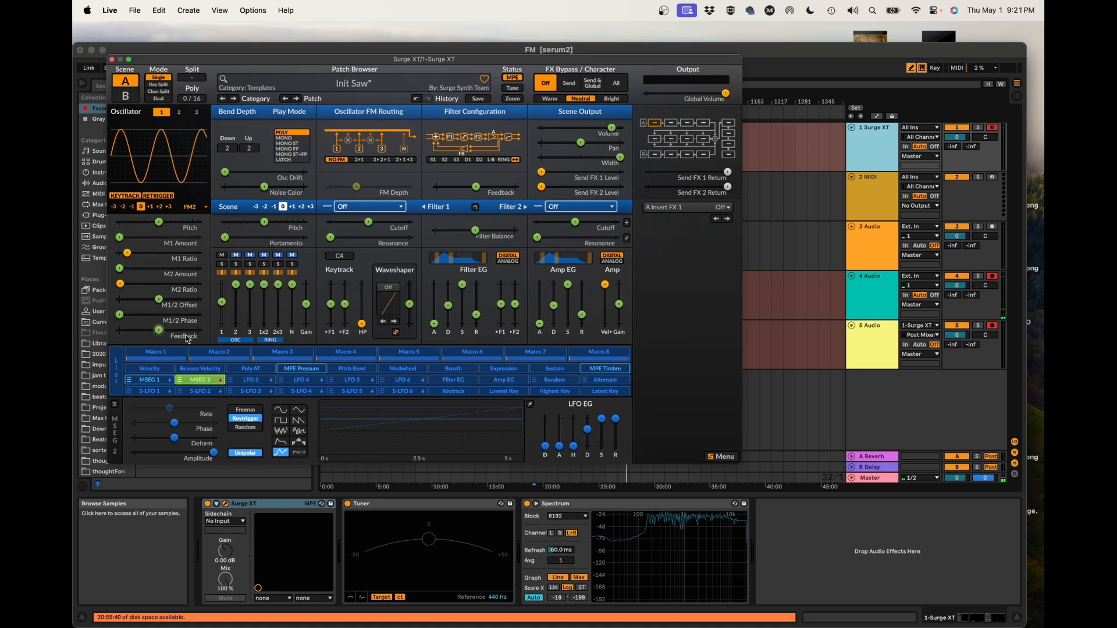
{"action": "left_click", "coordinate": [200, 379]}
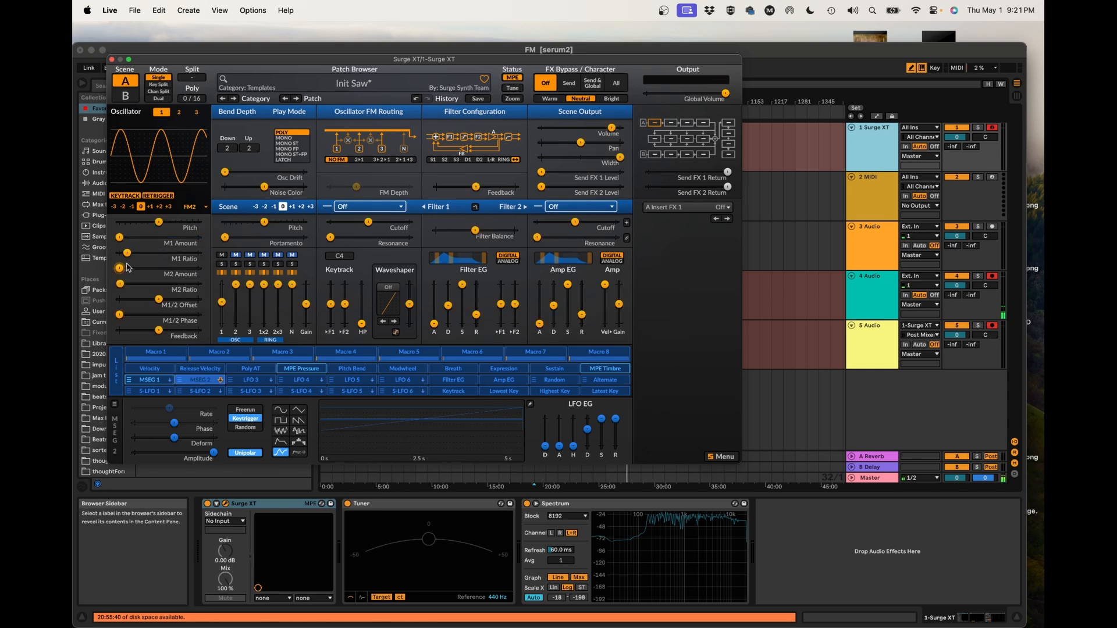
{"action": "left_click_drag", "start_coordinate": [127, 252], "coordinate": [120, 254]}
Step: Audition oscillator 1's Feedback at rising amounts, including 183.80% and 294.13%
{"action": "left_click_drag", "start_coordinate": [160, 333], "coordinate": [172, 333]}
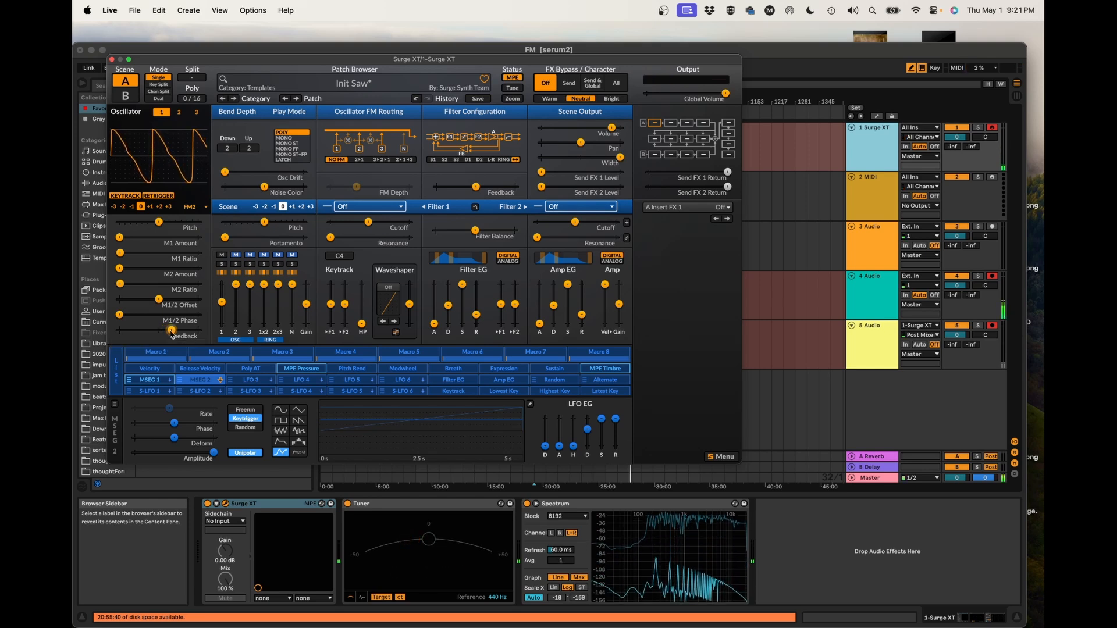
{"action": "left_click_drag", "start_coordinate": [172, 333], "coordinate": [171, 329]}
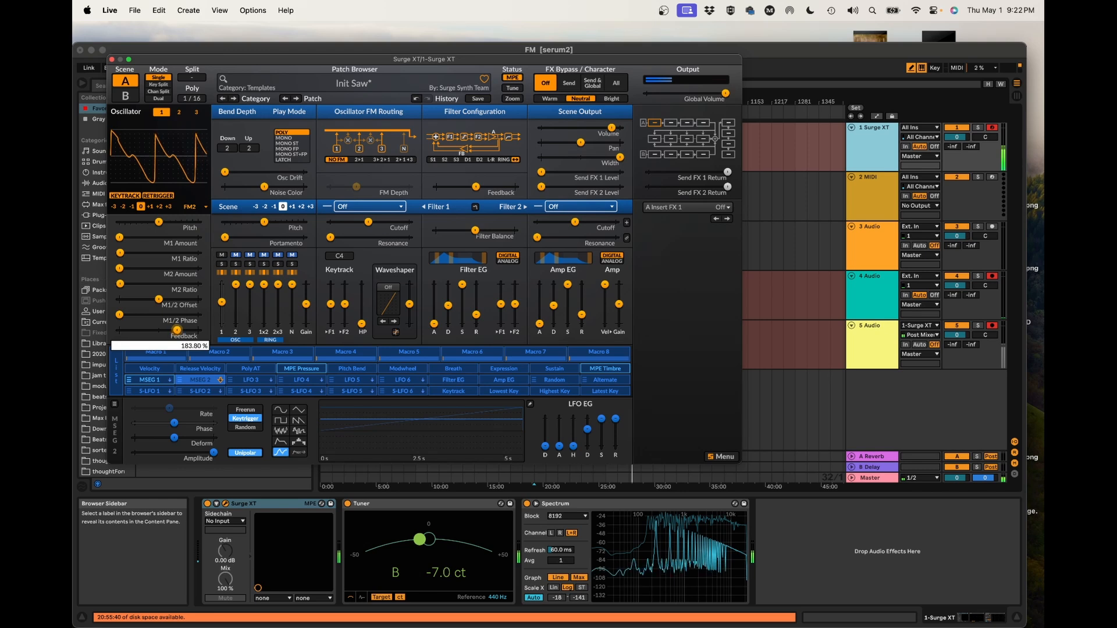
{"action": "left_click_drag", "start_coordinate": [179, 329], "coordinate": [186, 330]}
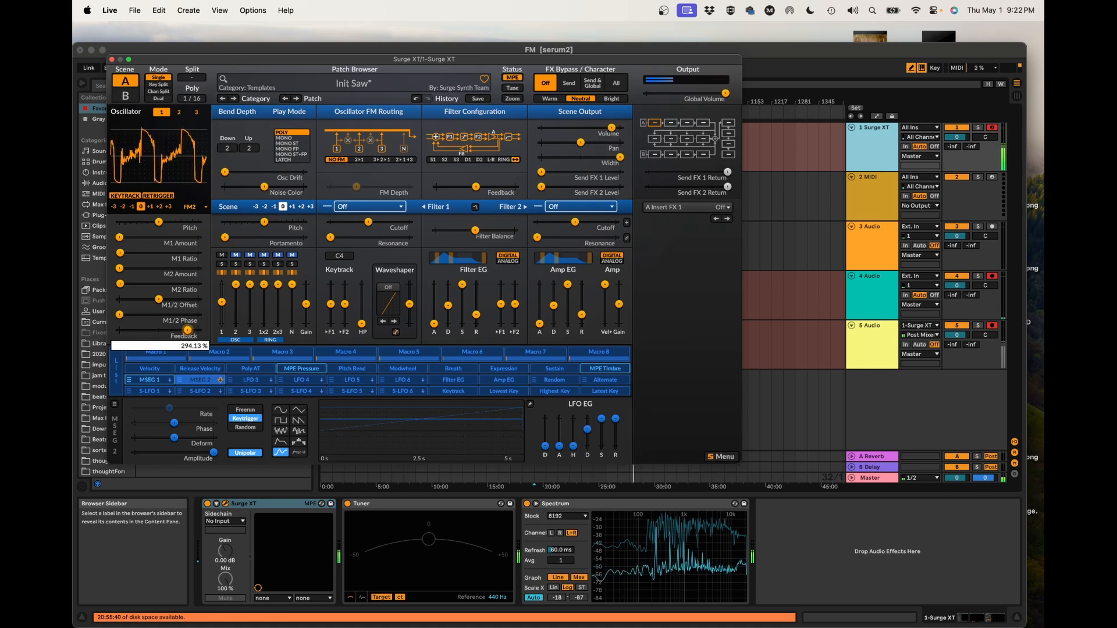
Step: Lower oscillator 1's Feedback and audition it close to zero, at -9.08% and 18.56%
{"action": "left_click_drag", "start_coordinate": [190, 330], "coordinate": [164, 330]}
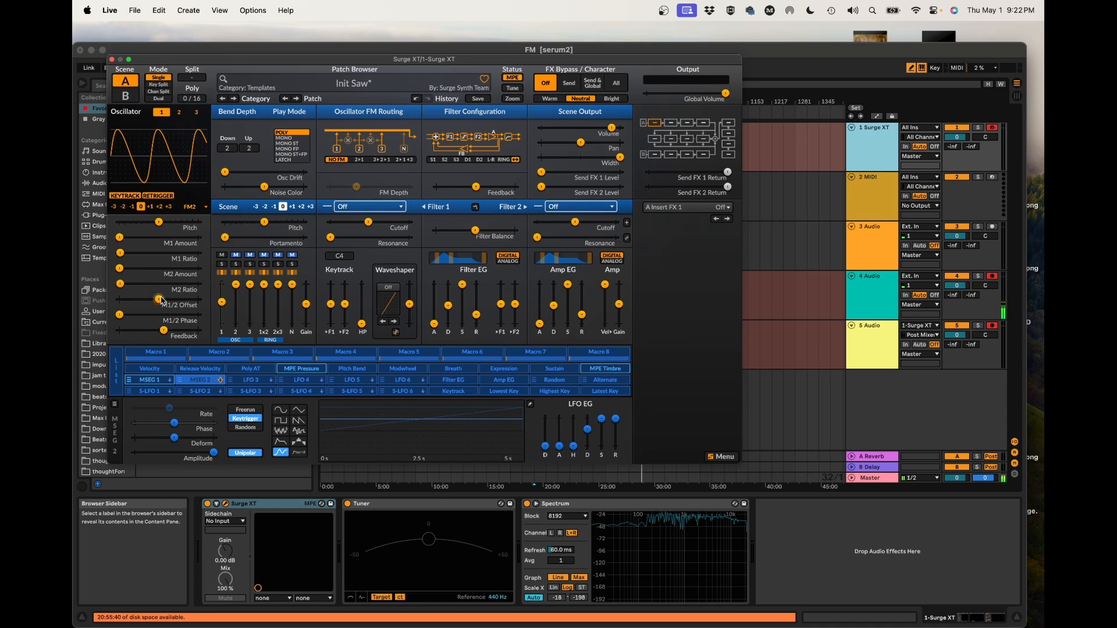
{"action": "left_click_drag", "start_coordinate": [164, 332], "coordinate": [157, 332]}
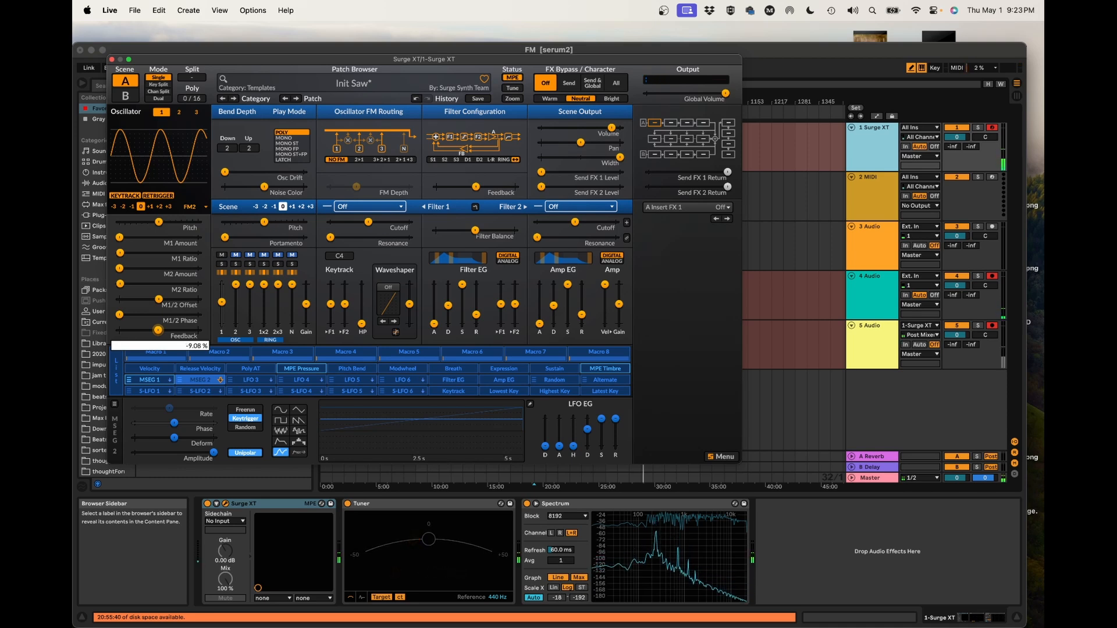
{"action": "left_click_drag", "start_coordinate": [158, 330], "coordinate": [161, 329]}
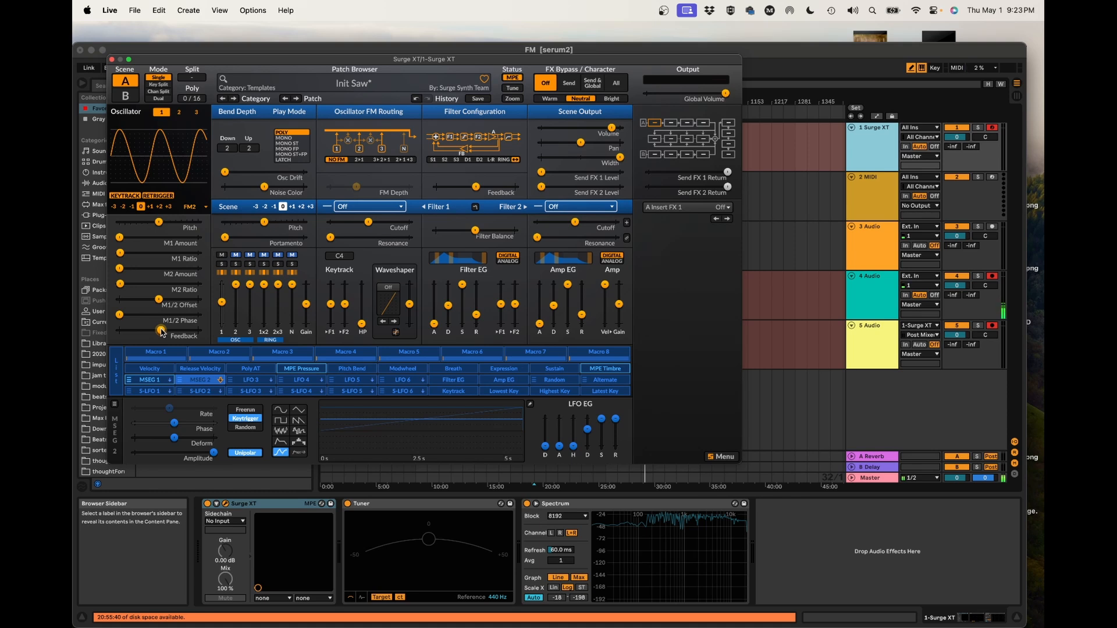
{"action": "mouse_move", "coordinate": [161, 333]}
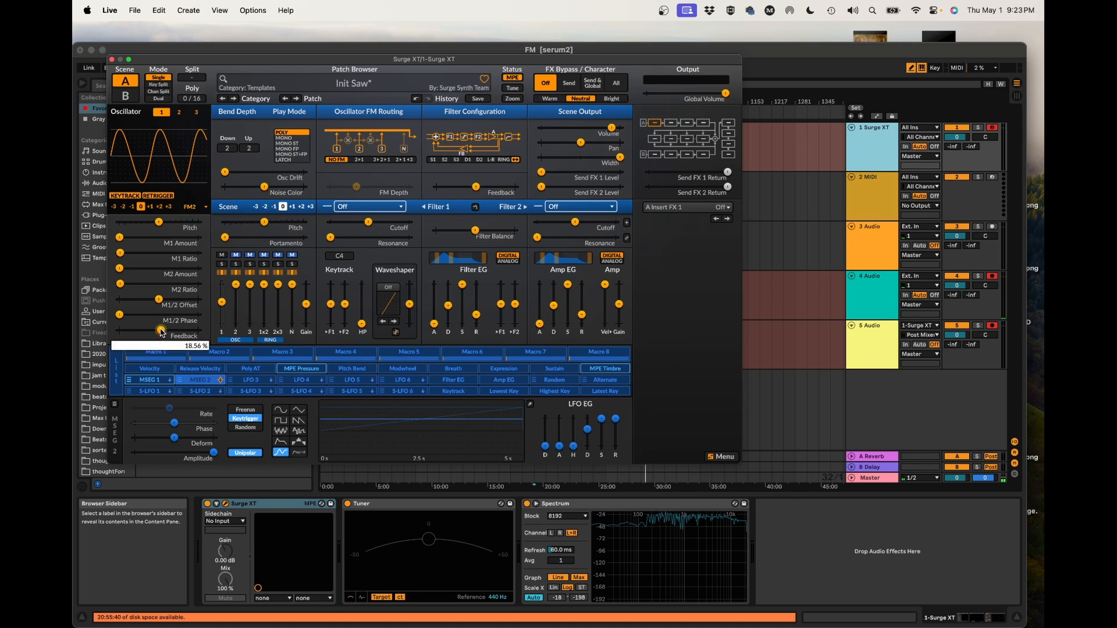
Step: Audition a stronger positive Feedback on oscillator 1 and return it to 0.00%
{"action": "left_click_drag", "start_coordinate": [163, 332], "coordinate": [172, 333]}
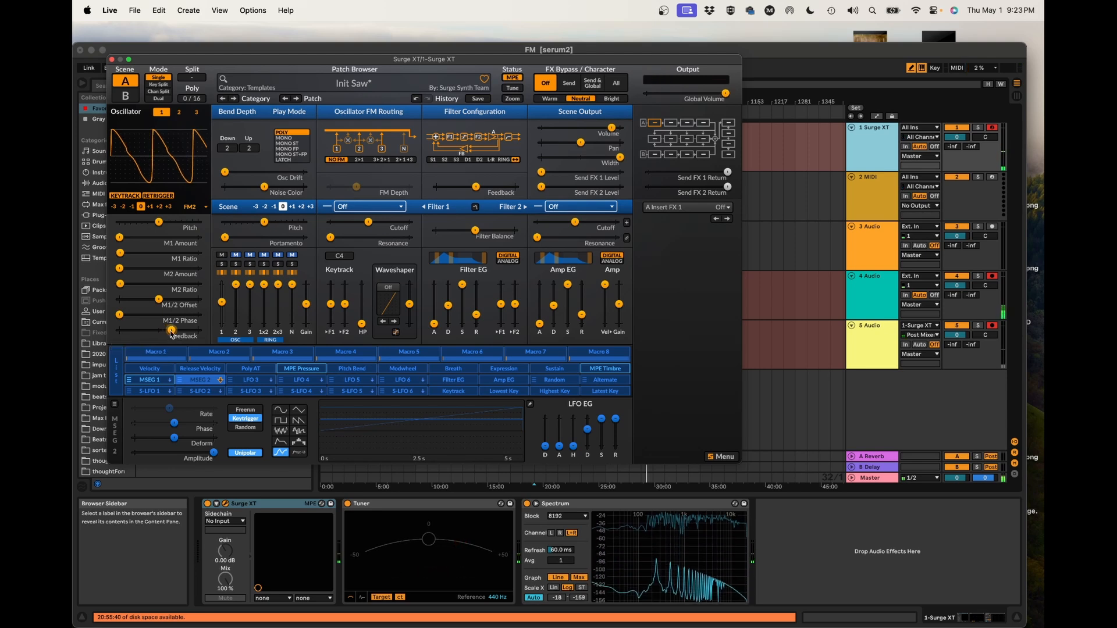
{"action": "mouse_move", "coordinate": [172, 333]}
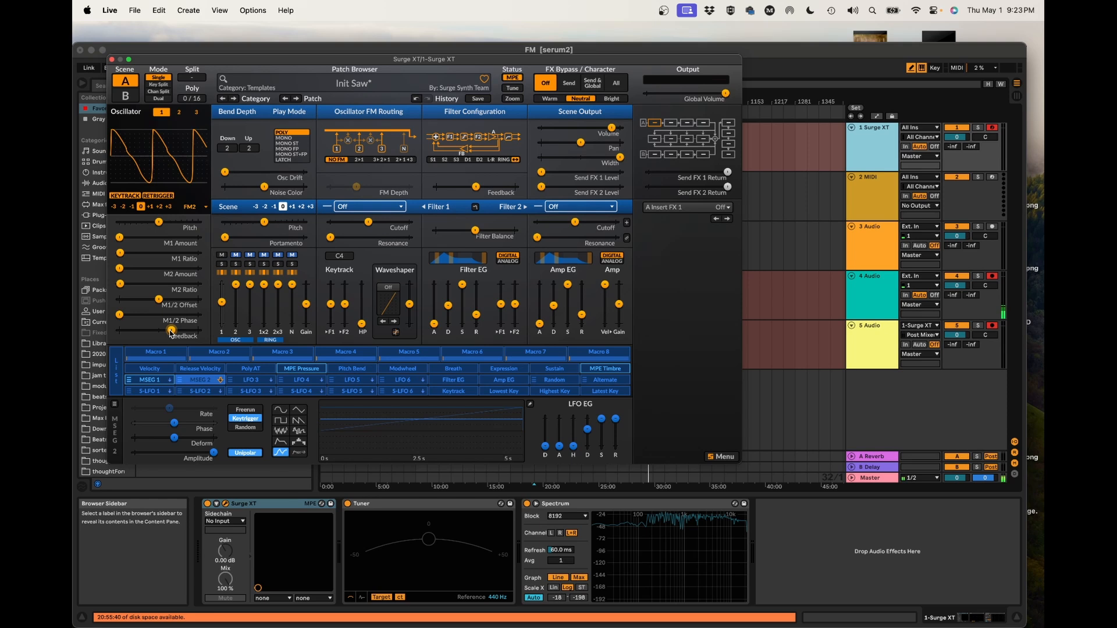
{"action": "mouse_move", "coordinate": [171, 330]}
{"action": "left_mouse_down"}
{"action": "mouse_move", "coordinate": [187, 329]}
{"action": "mouse_move", "coordinate": [160, 330]}
{"action": "left_mouse_up"}
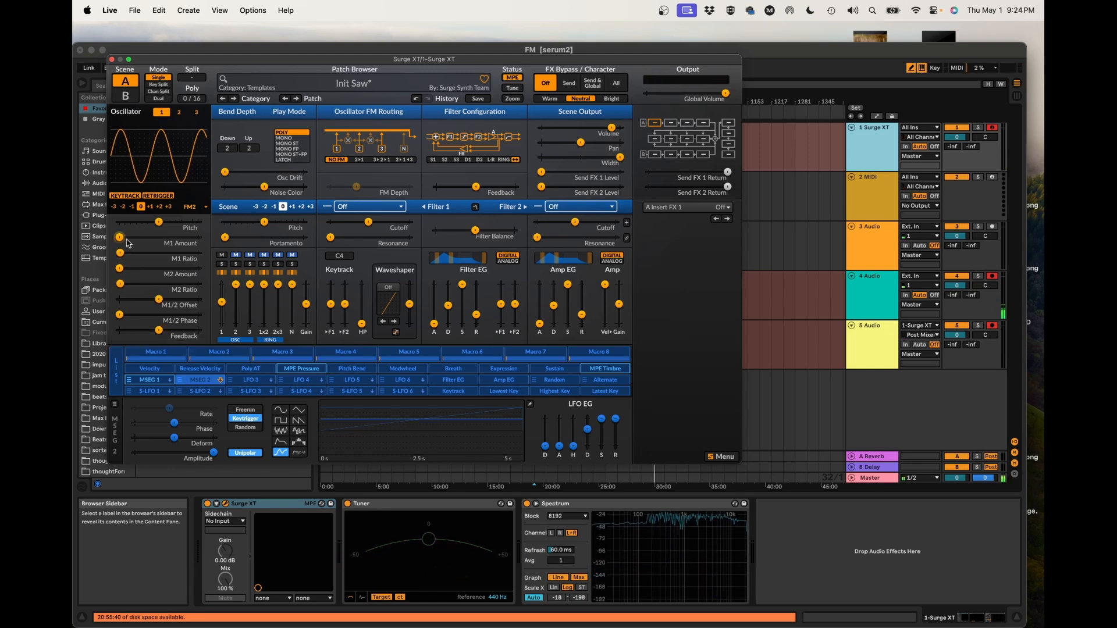
{"action": "left_click", "coordinate": [160, 330]}
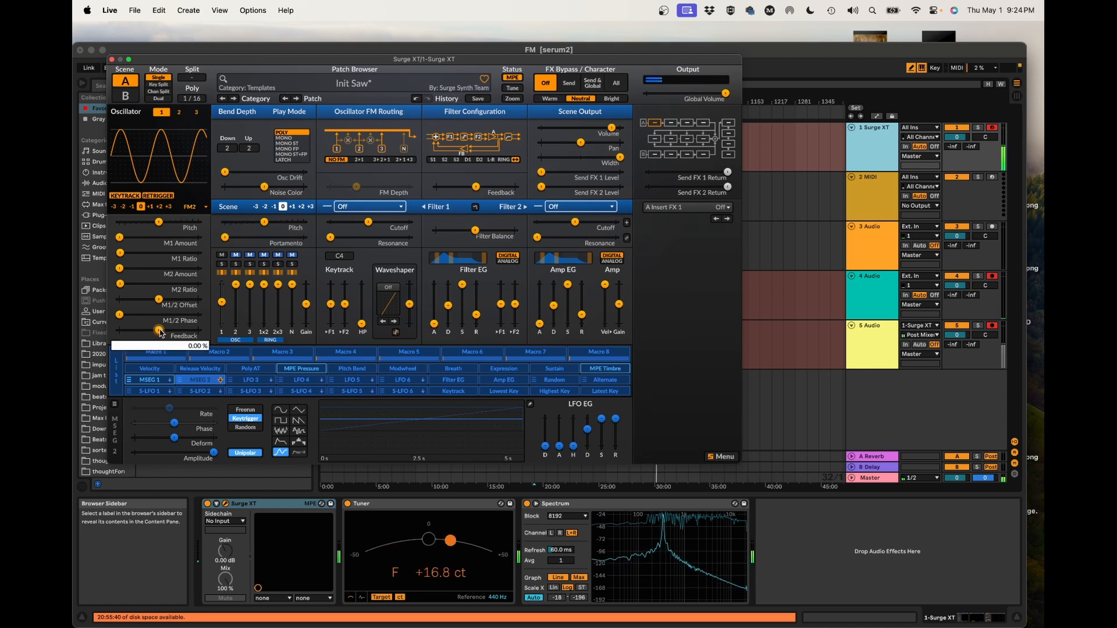
Step: Assign MSEG 2 to modulate oscillator 1's M1 Amount at about half depth
{"action": "left_click", "coordinate": [209, 380]}
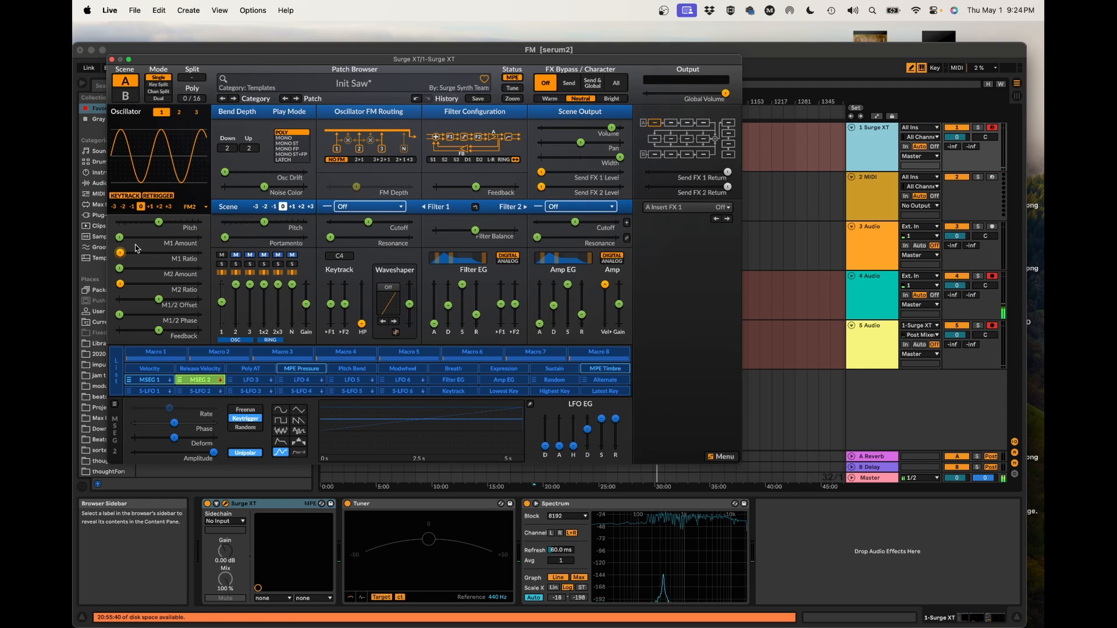
{"action": "left_click_drag", "start_coordinate": [120, 238], "coordinate": [158, 238]}
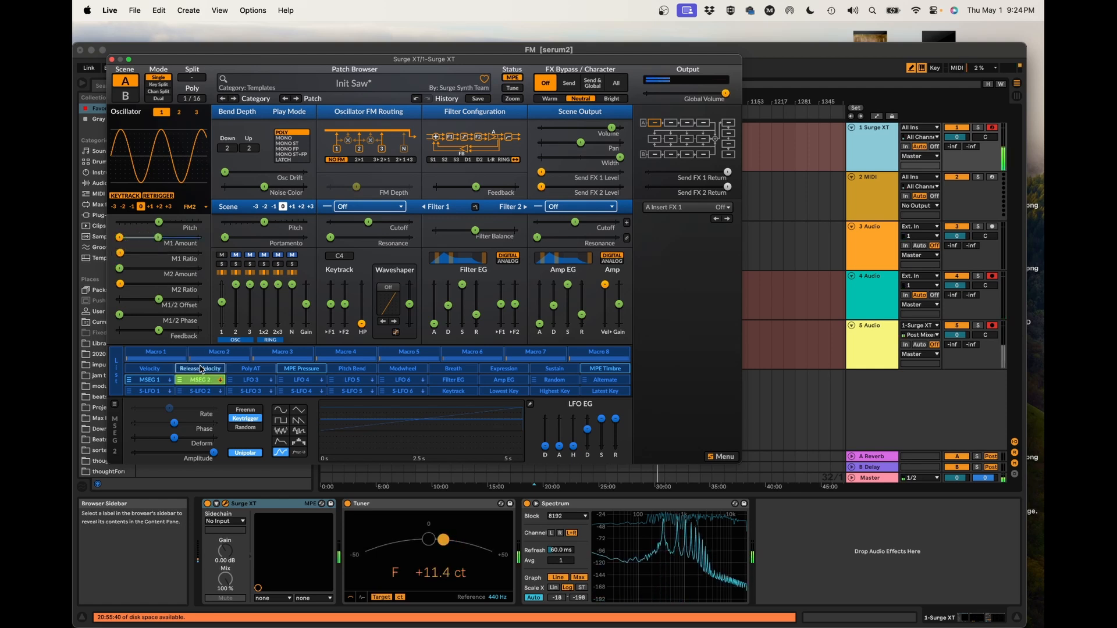
Step: Assign MSEG 1 to modulate oscillator 1's Feedback with a depth of 240.74%
{"action": "left_click", "coordinate": [151, 380]}
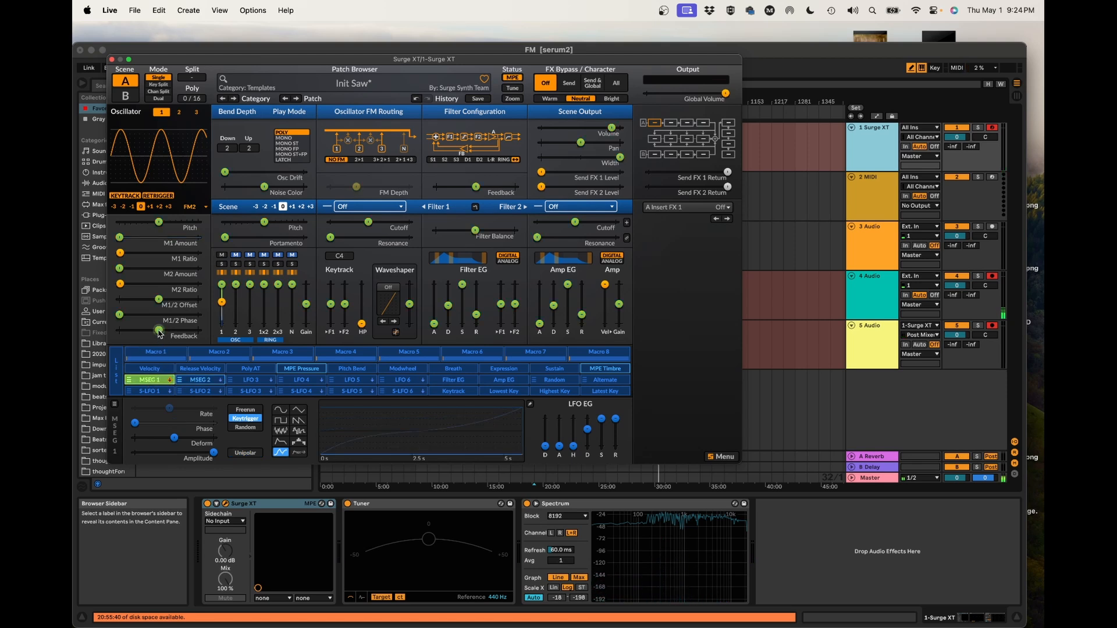
{"action": "left_click_drag", "start_coordinate": [160, 333], "coordinate": [182, 333]}
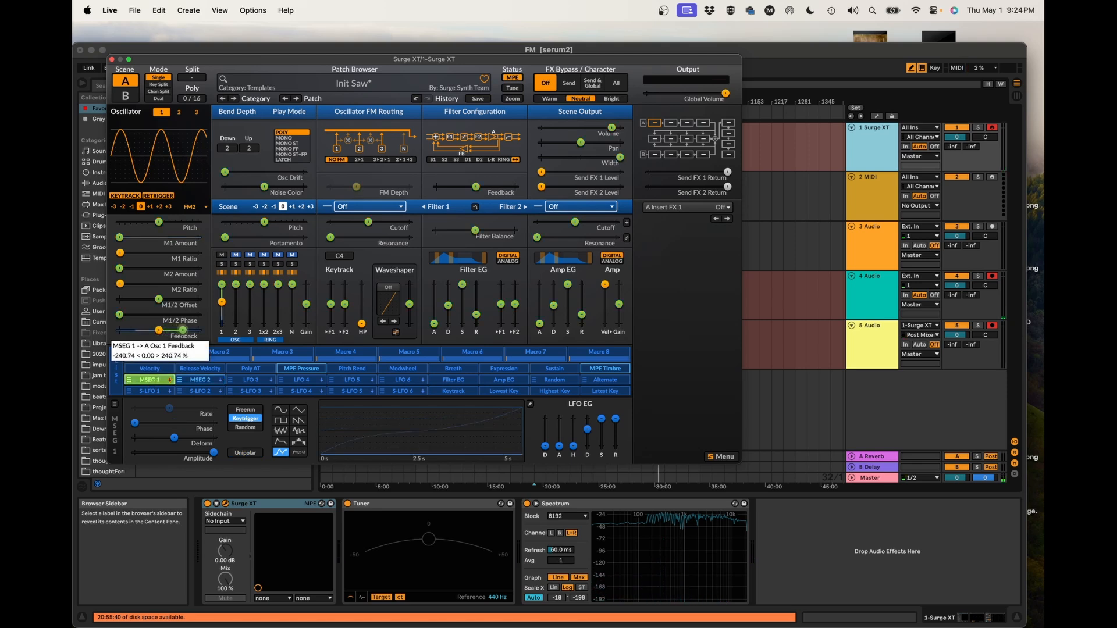
{"action": "left_click", "coordinate": [151, 382]}
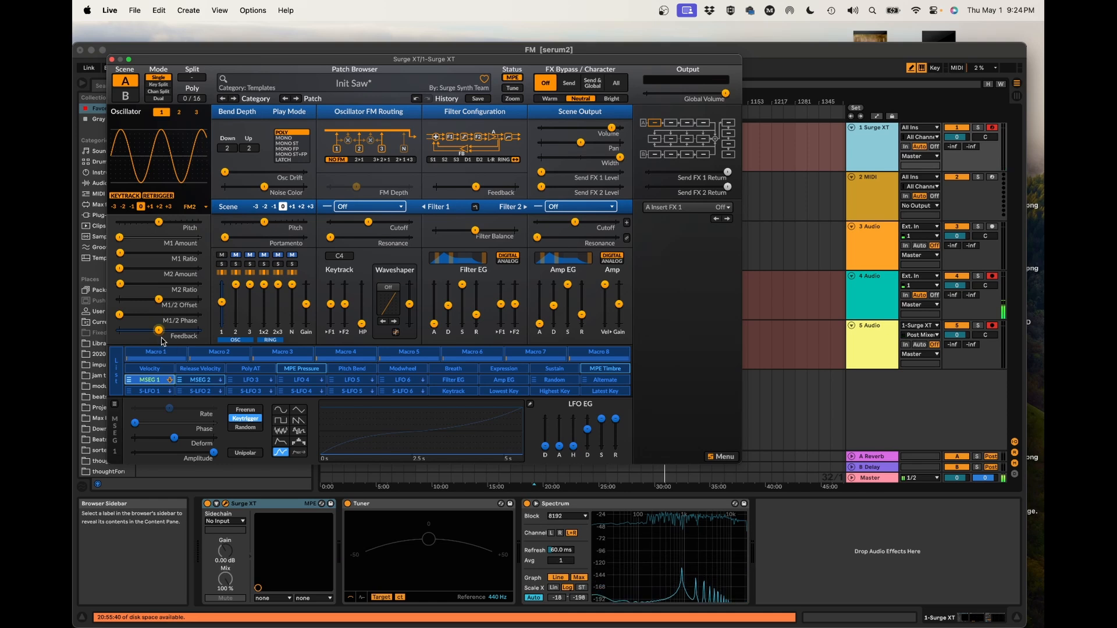
Step: Invert MSEG 1's modulation of oscillator 1's Feedback, with a depth of about 196%
{"action": "left_click", "coordinate": [149, 380]}
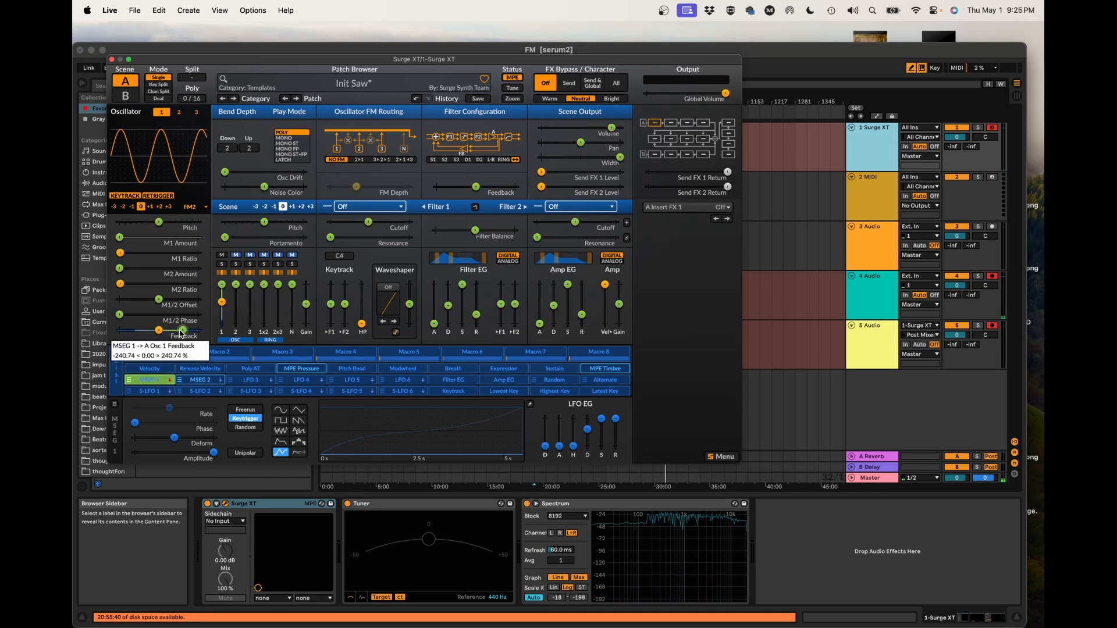
{"action": "left_click_drag", "start_coordinate": [158, 330], "coordinate": [140, 330]}
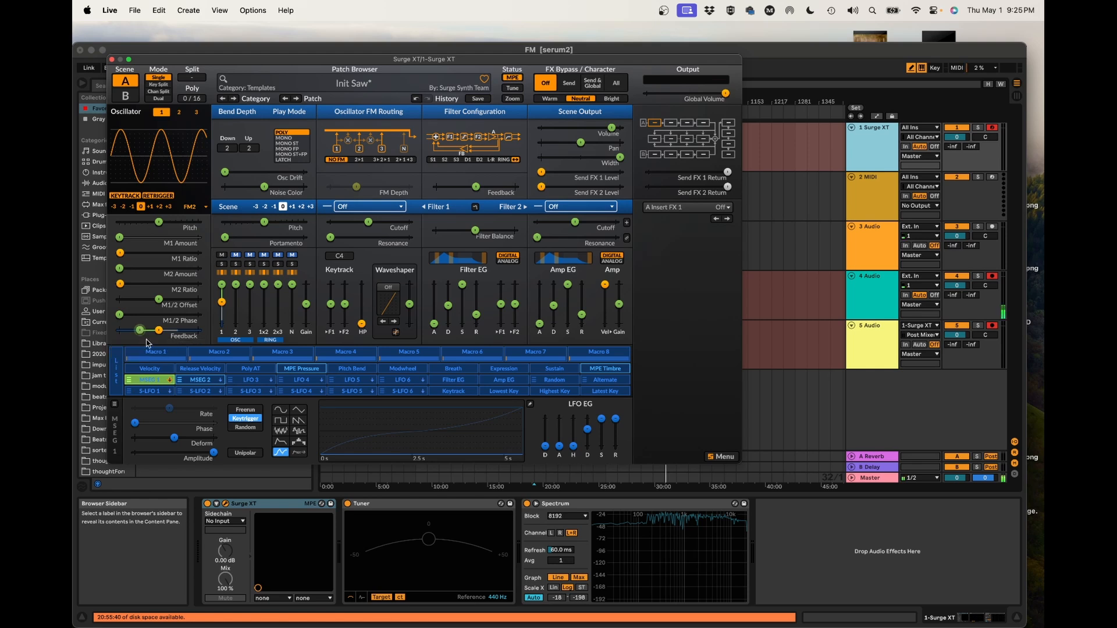
{"action": "left_click", "coordinate": [154, 382]}
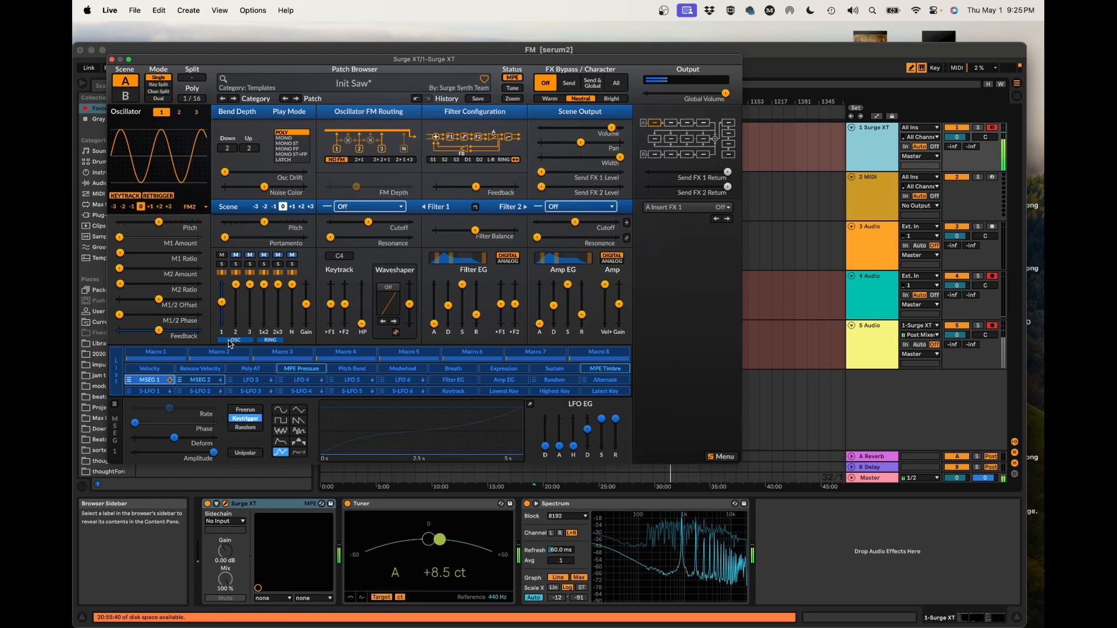
Step: Lower oscillator 1's Feedback to -94.04% and switch its feedback type to Vintage FM
{"action": "left_click_drag", "start_coordinate": [158, 331], "coordinate": [150, 330]}
{"action": "right_click", "coordinate": [149, 330]}
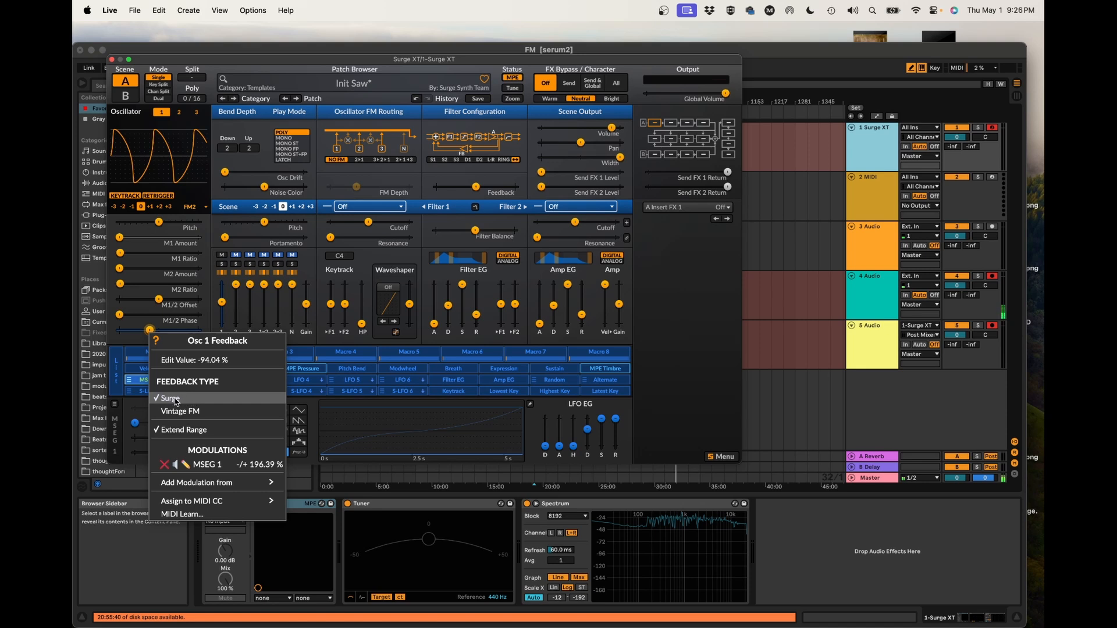
{"action": "left_click", "coordinate": [187, 413]}
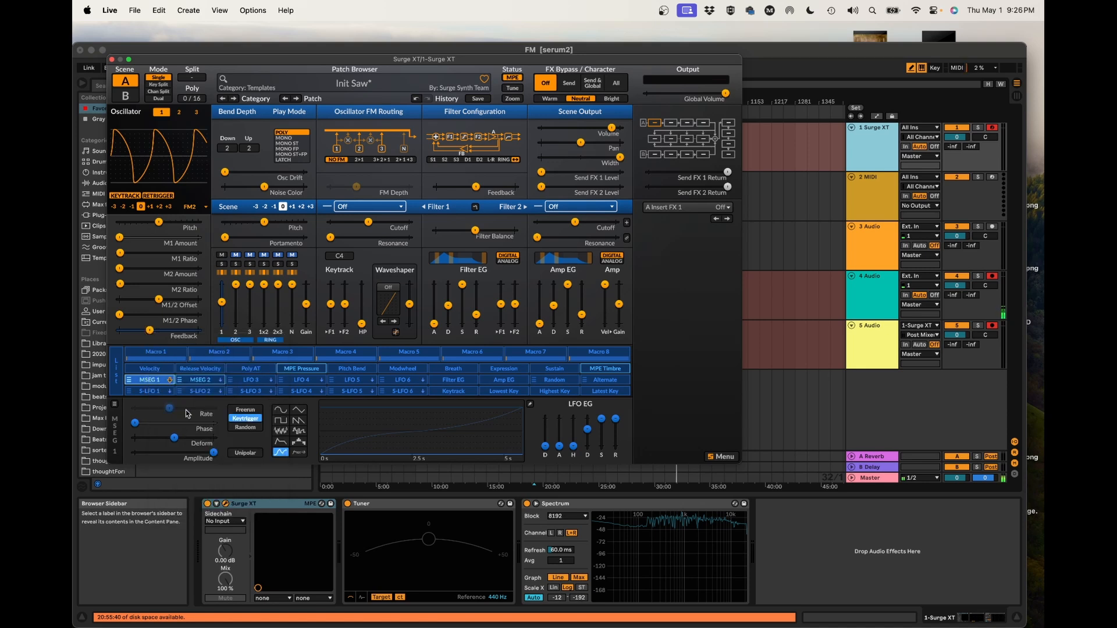
Step: Return oscillator 1's Feedback to 0.00% and set MSEG 1's modulation of it to a positive depth of 240.70%
{"action": "left_click_drag", "start_coordinate": [149, 331], "coordinate": [176, 331]}
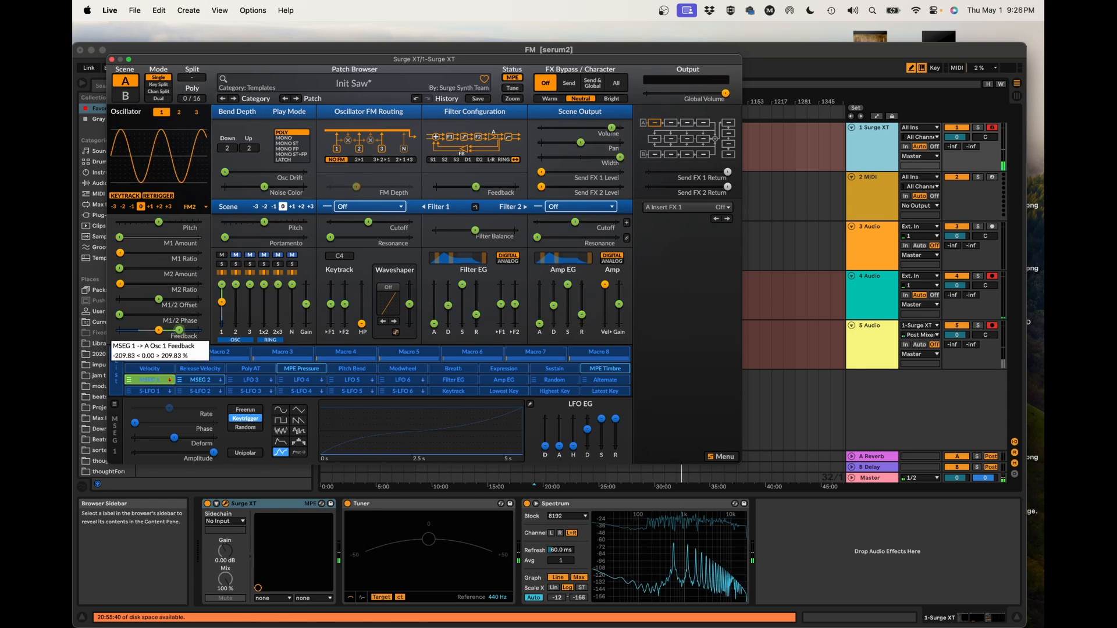
{"action": "left_click_drag", "start_coordinate": [180, 331], "coordinate": [183, 330]}
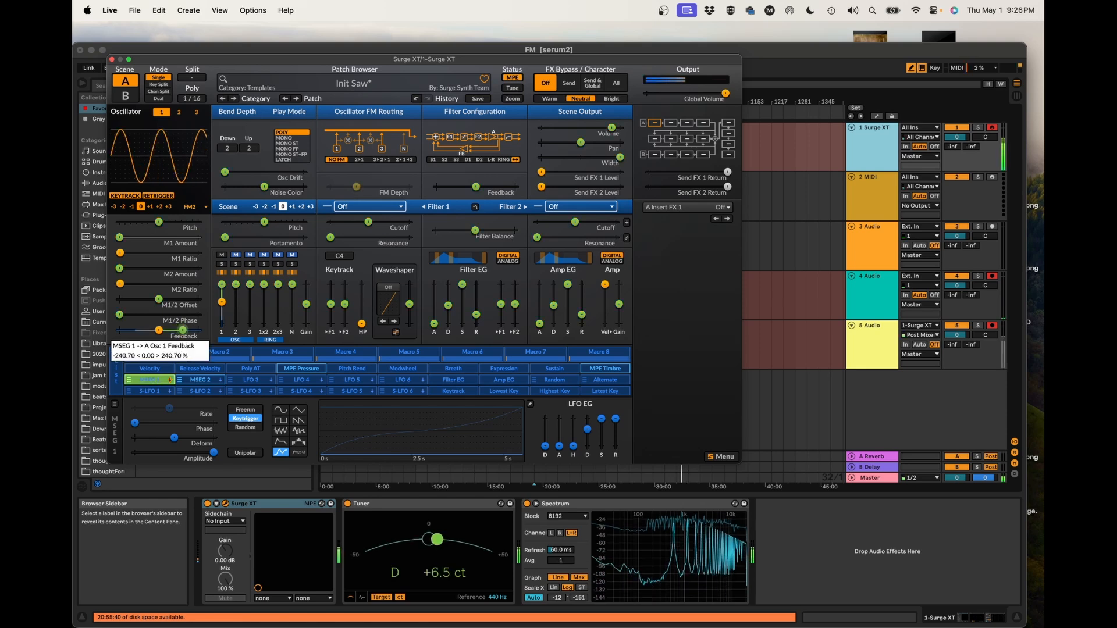
{"action": "left_click", "coordinate": [148, 381]}
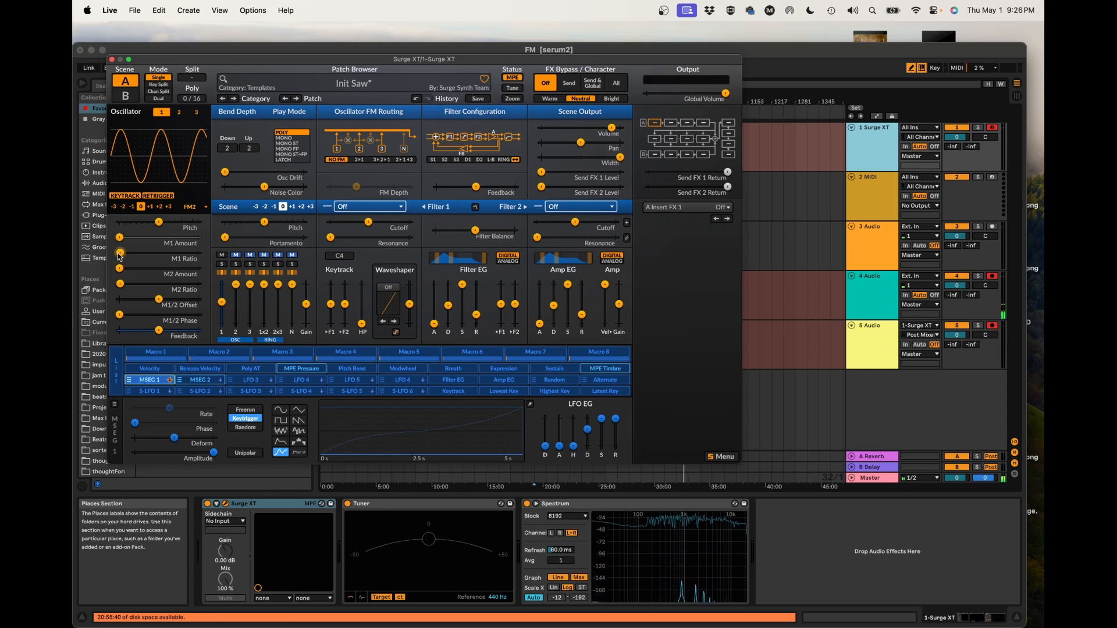
Step: Raise oscillator 1's M1 Ratio slightly and reset MSEG 1's modulation of its Feedback to 0.00%
{"action": "mouse_move", "coordinate": [119, 255]}
{"action": "left_click_drag", "start_coordinate": [119, 253], "coordinate": [122, 254]}
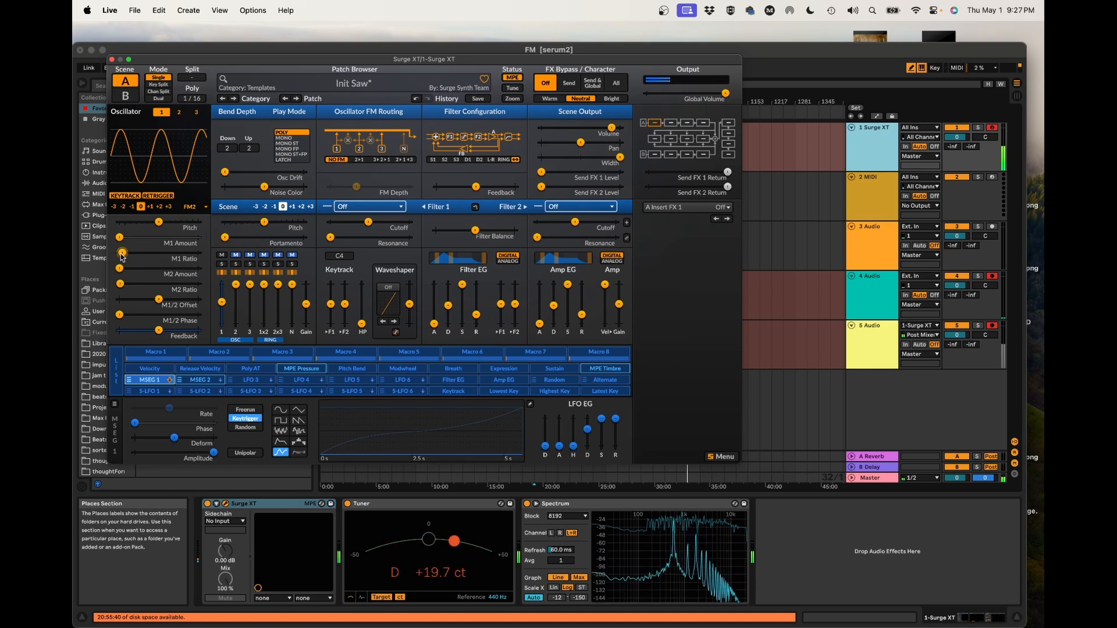
{"action": "left_click", "coordinate": [153, 380]}
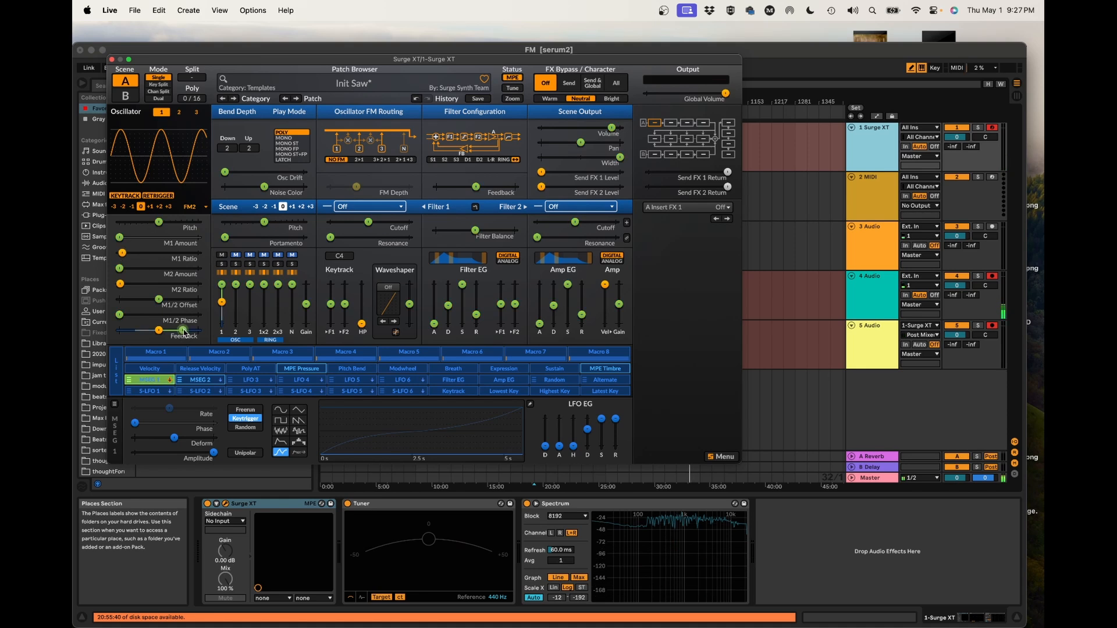
{"action": "double_click", "coordinate": [183, 333]}
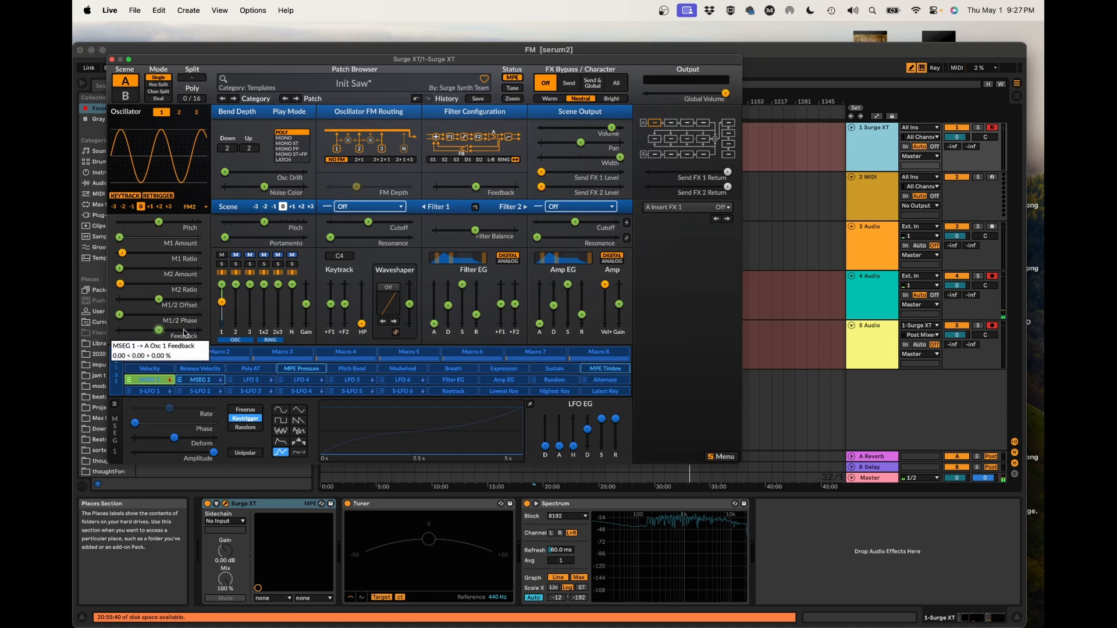
{"action": "left_click", "coordinate": [146, 381]}
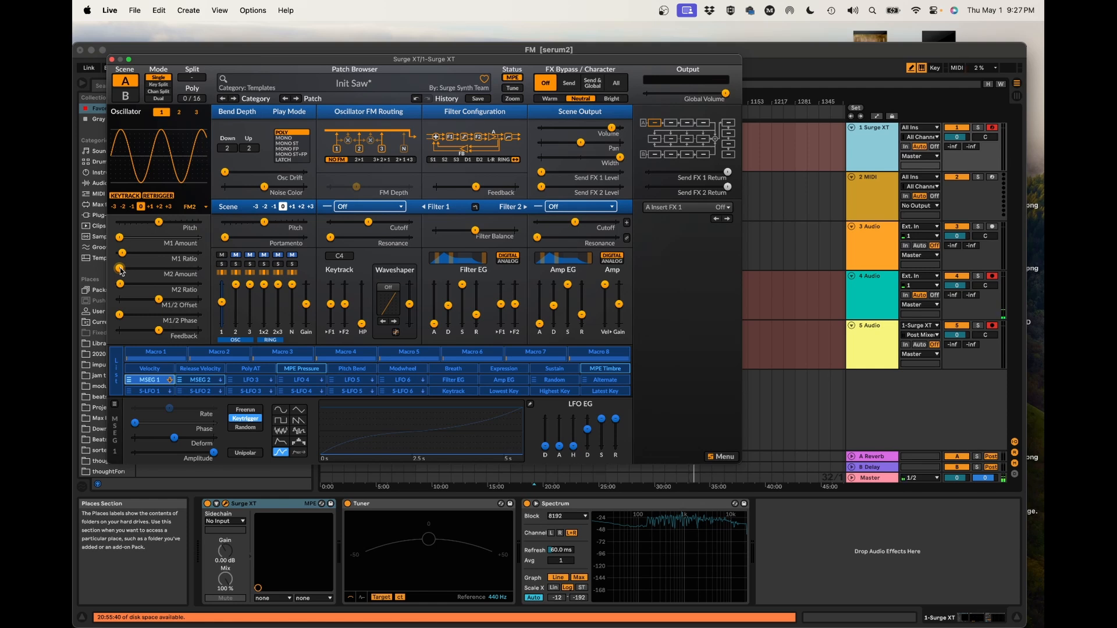
Step: Assign MSEG 1 to modulate oscillator 1's M2 Amount with a depth of 38.82%
{"action": "middle_click", "coordinate": [120, 271]}
{"action": "left_click_drag", "start_coordinate": [120, 271], "coordinate": [150, 269]}
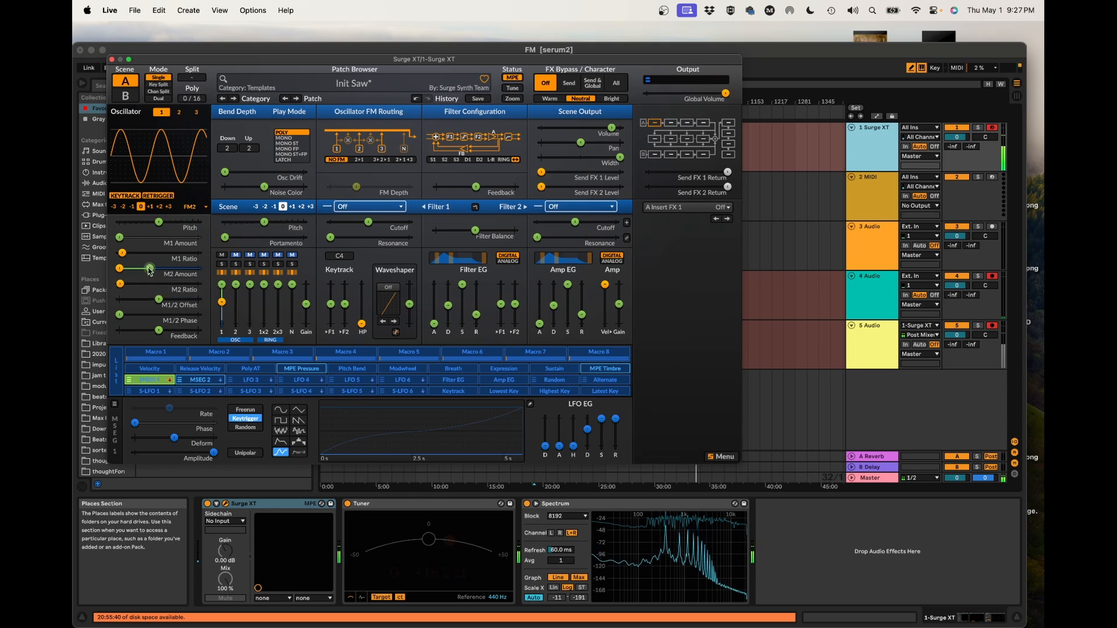
{"action": "left_click", "coordinate": [145, 382]}
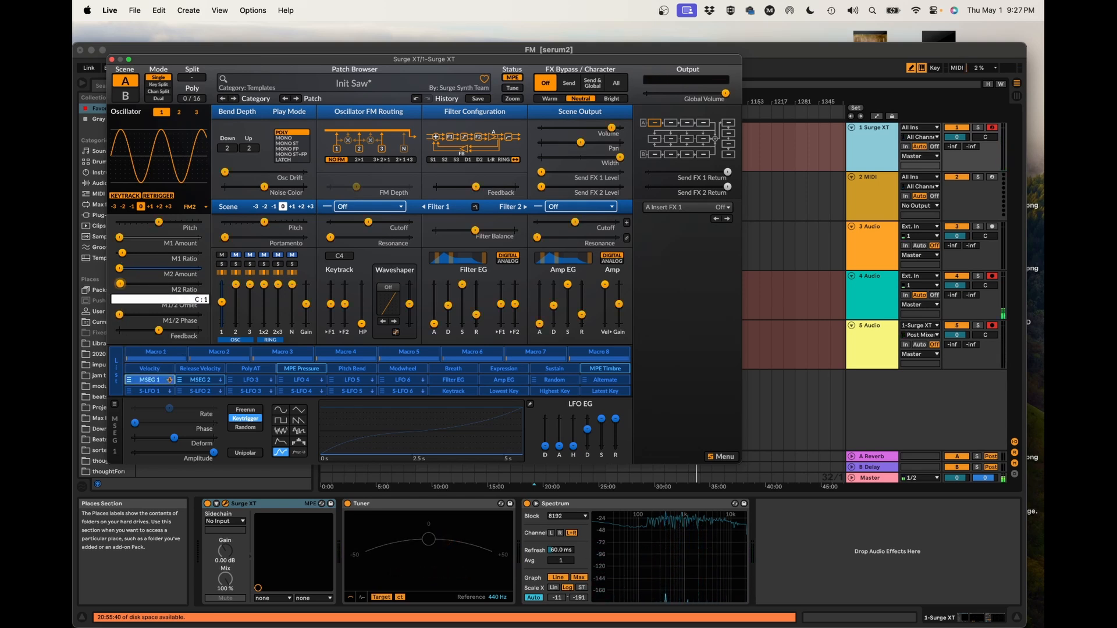
Step: Raise oscillator 1's M2 Ratio in stages past C:5, and try a higher M1 Ratio before lowering it back
{"action": "left_click_drag", "start_coordinate": [120, 283], "coordinate": [124, 283]}
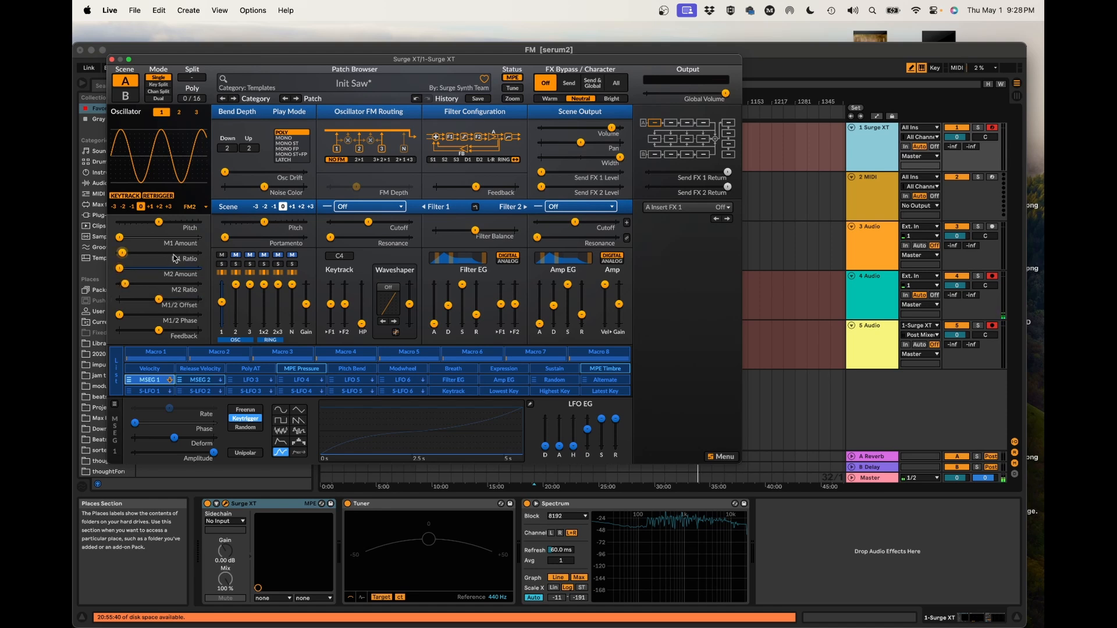
{"action": "mouse_move", "coordinate": [175, 258]}
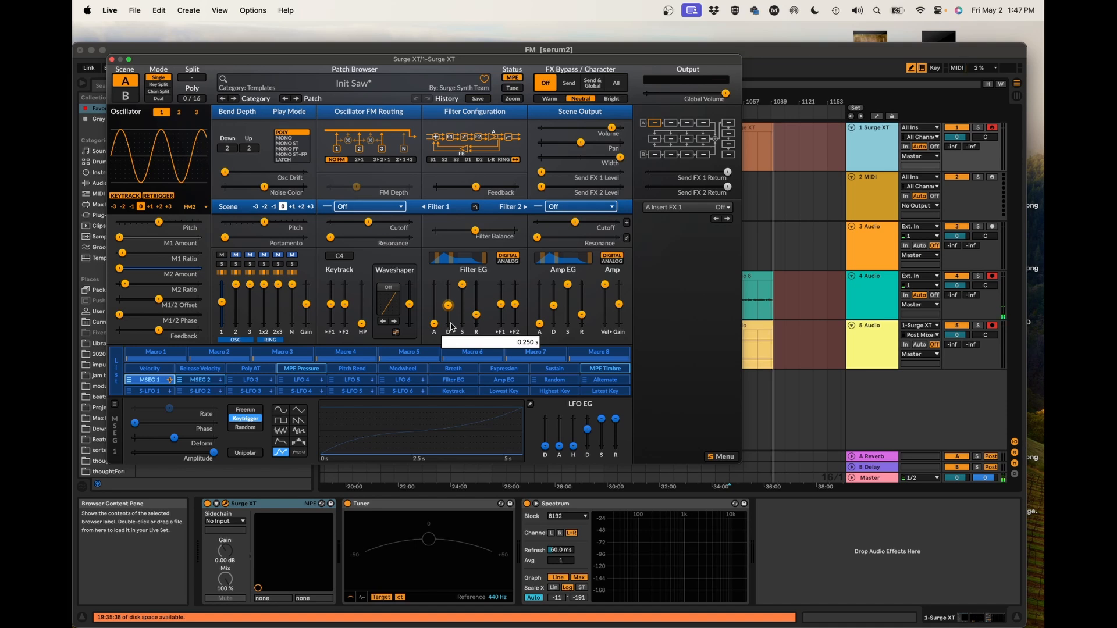
{"action": "left_click_drag", "start_coordinate": [123, 252], "coordinate": [127, 252]}
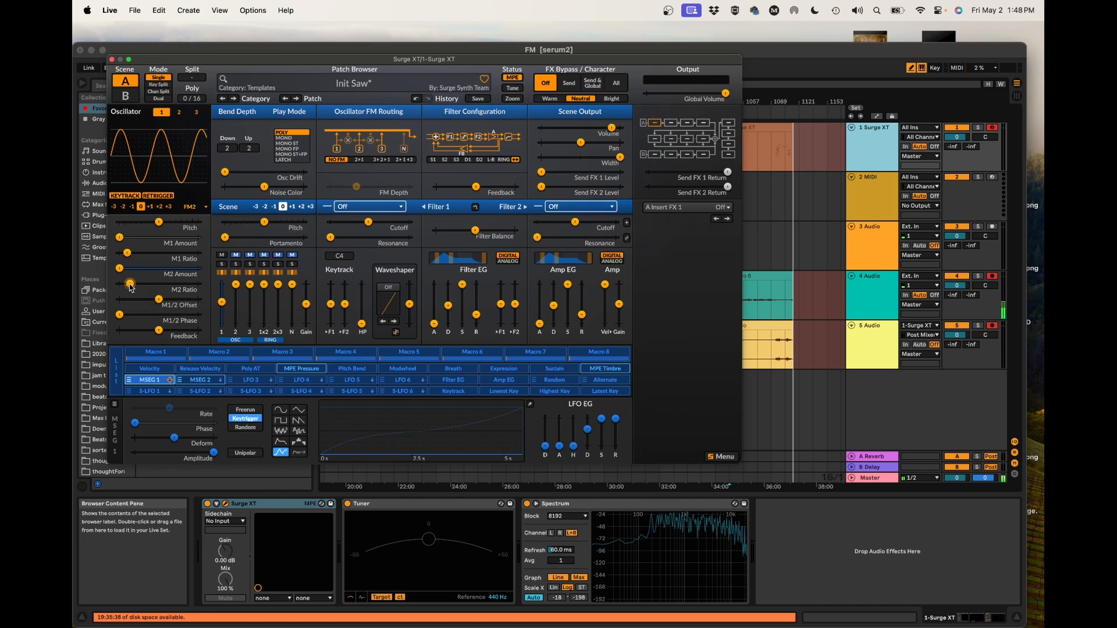
{"action": "left_click", "coordinate": [130, 285]}
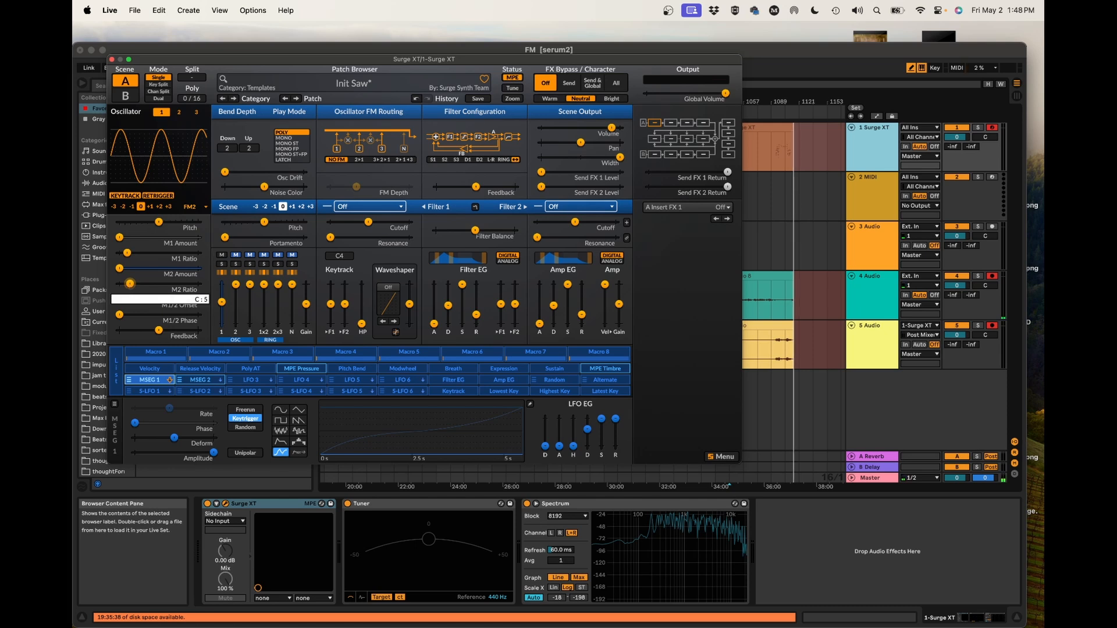
{"action": "left_click_drag", "start_coordinate": [130, 284], "coordinate": [135, 284]}
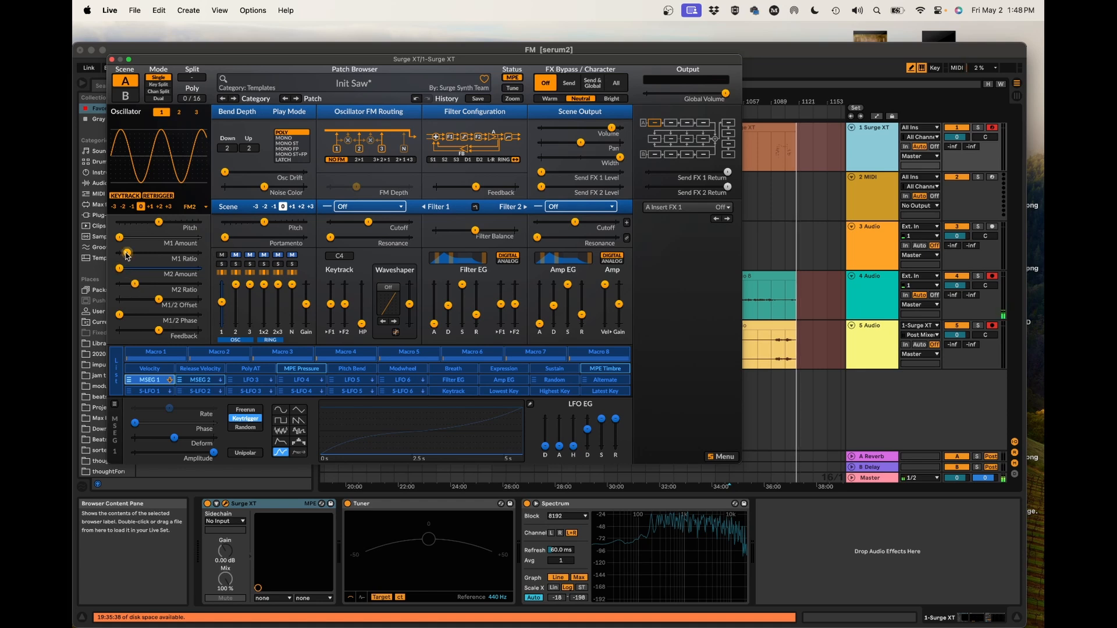
{"action": "left_click_drag", "start_coordinate": [127, 255], "coordinate": [128, 265]}
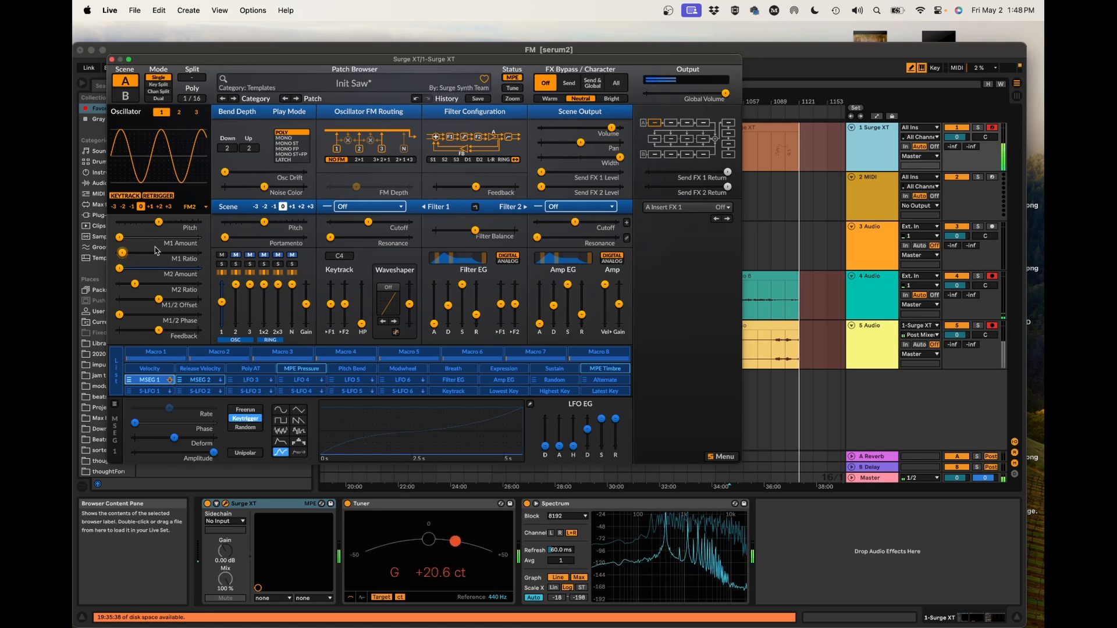
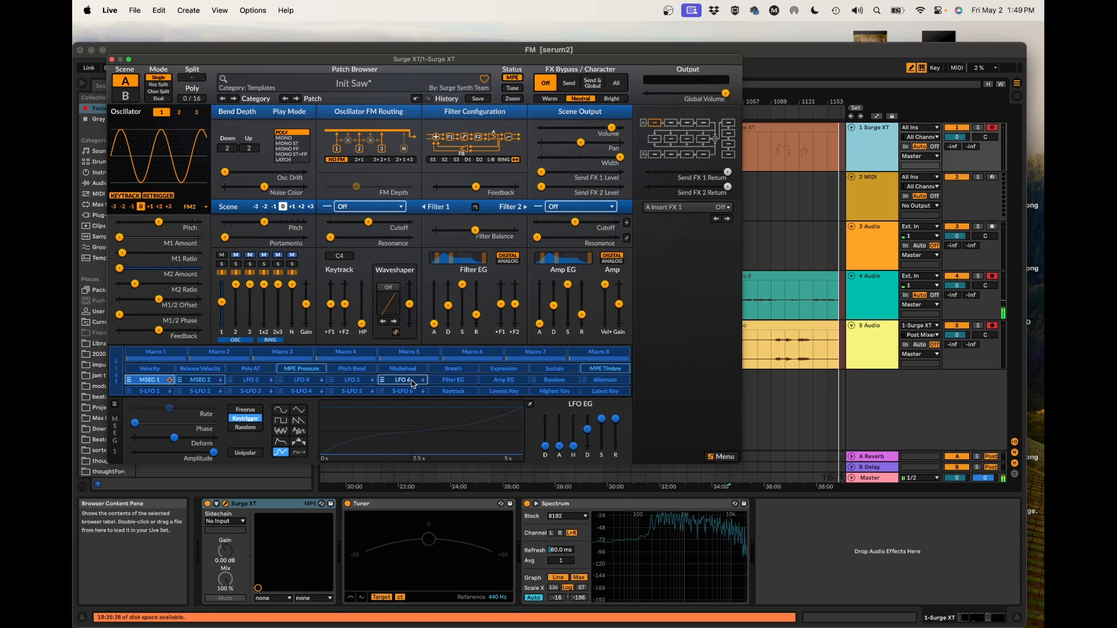
Step: Turn LFO 6 into an envelope with zero sustain, a slightly shorter decay and maximum Deform
{"action": "left_click", "coordinate": [411, 382]}
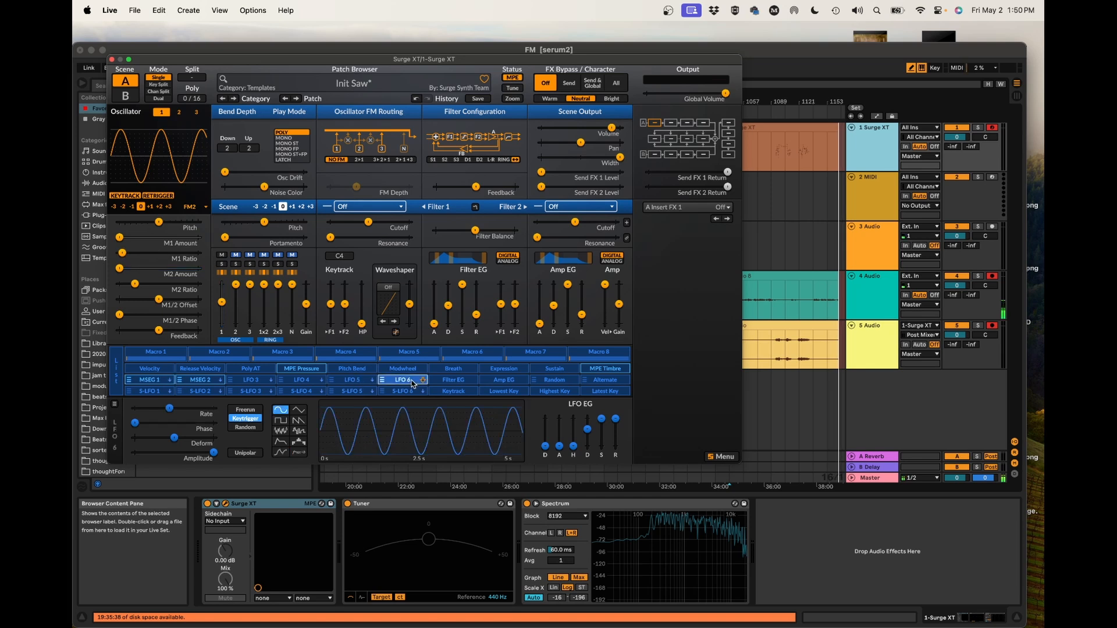
{"action": "left_click", "coordinate": [281, 441]}
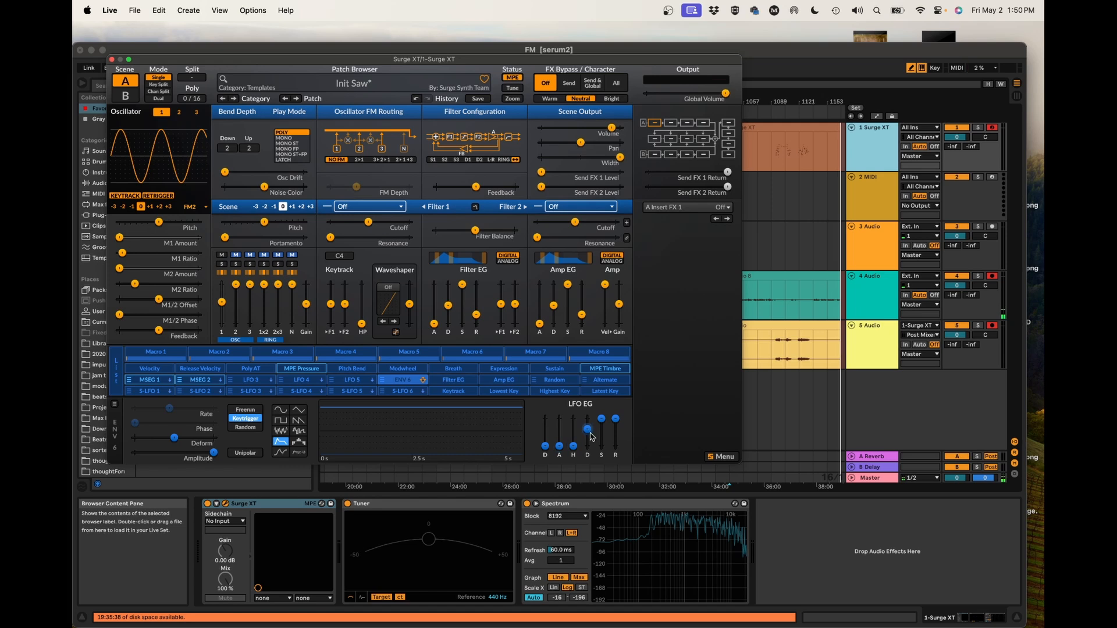
{"action": "mouse_move", "coordinate": [601, 419]}
{"action": "left_mouse_down"}
{"action": "mouse_move", "coordinate": [601, 445]}
{"action": "mouse_move", "coordinate": [587, 434]}
{"action": "left_mouse_up"}
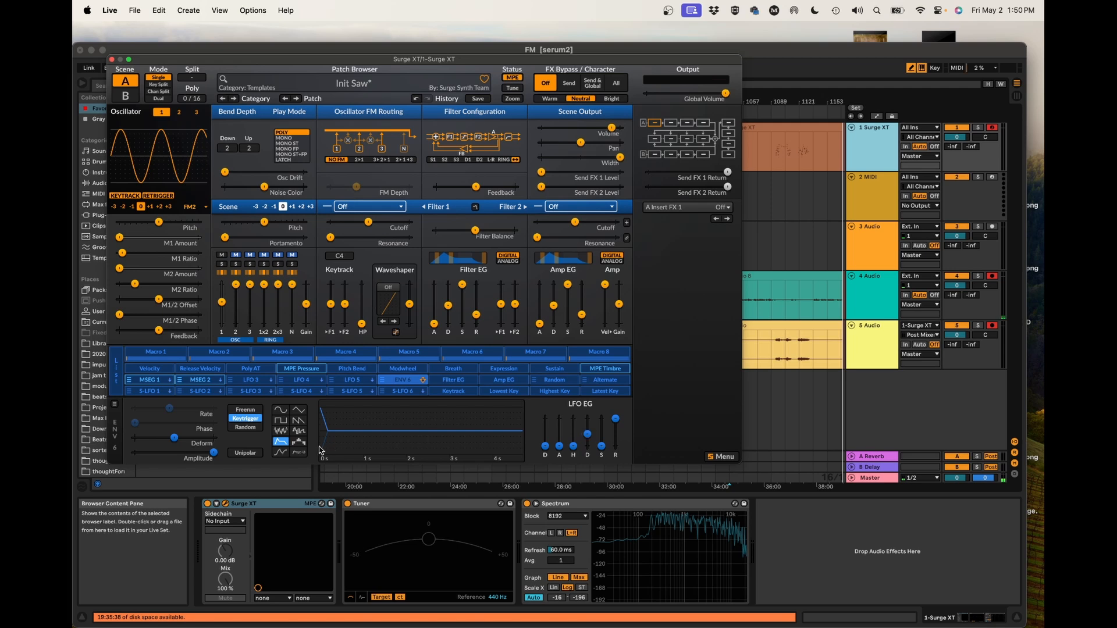
{"action": "left_click_drag", "start_coordinate": [175, 438], "coordinate": [214, 438]}
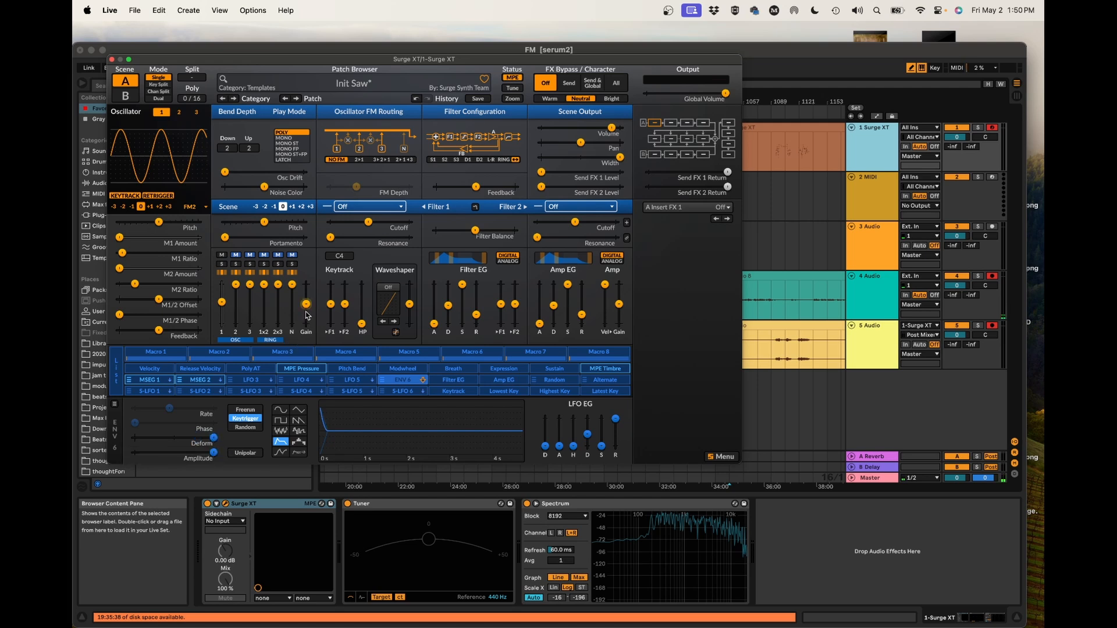
Step: Replace MSEG 1 with ENV 6 as the modulator of oscillator 1's M2 Amount, at about half depth
{"action": "left_click", "coordinate": [120, 270]}
{"action": "right_click", "coordinate": [121, 271]}
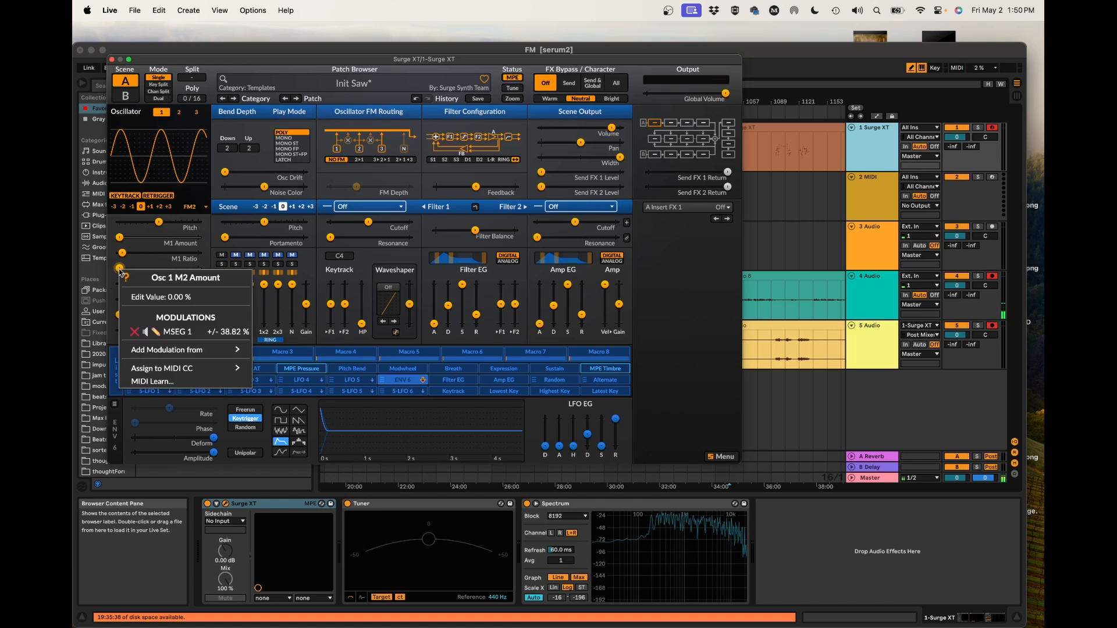
{"action": "left_click", "coordinate": [136, 333]}
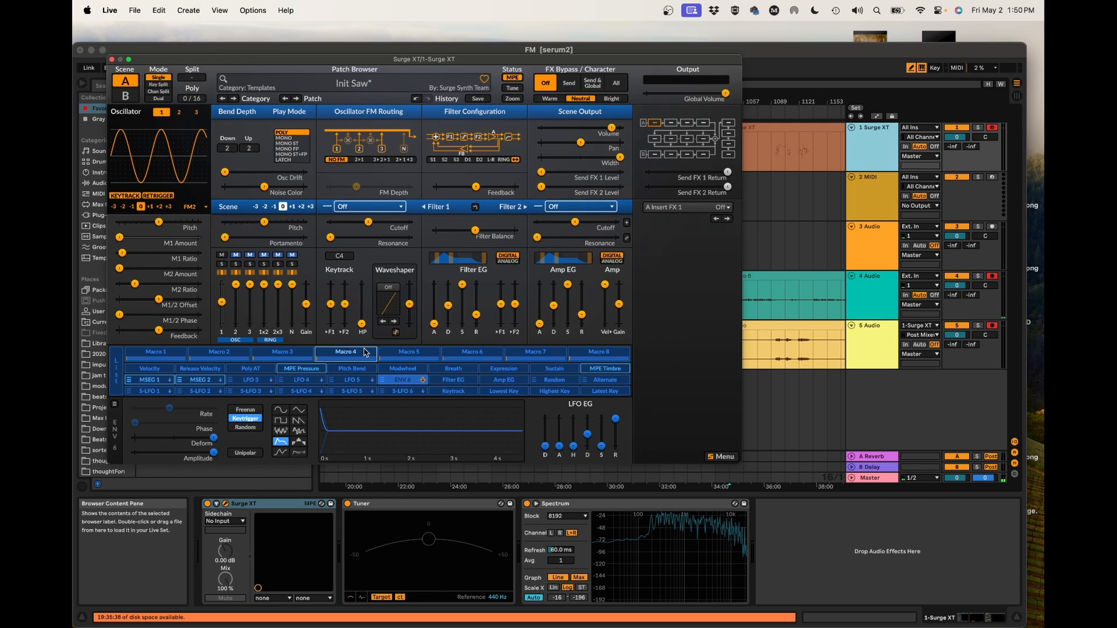
{"action": "left_click", "coordinate": [404, 380]}
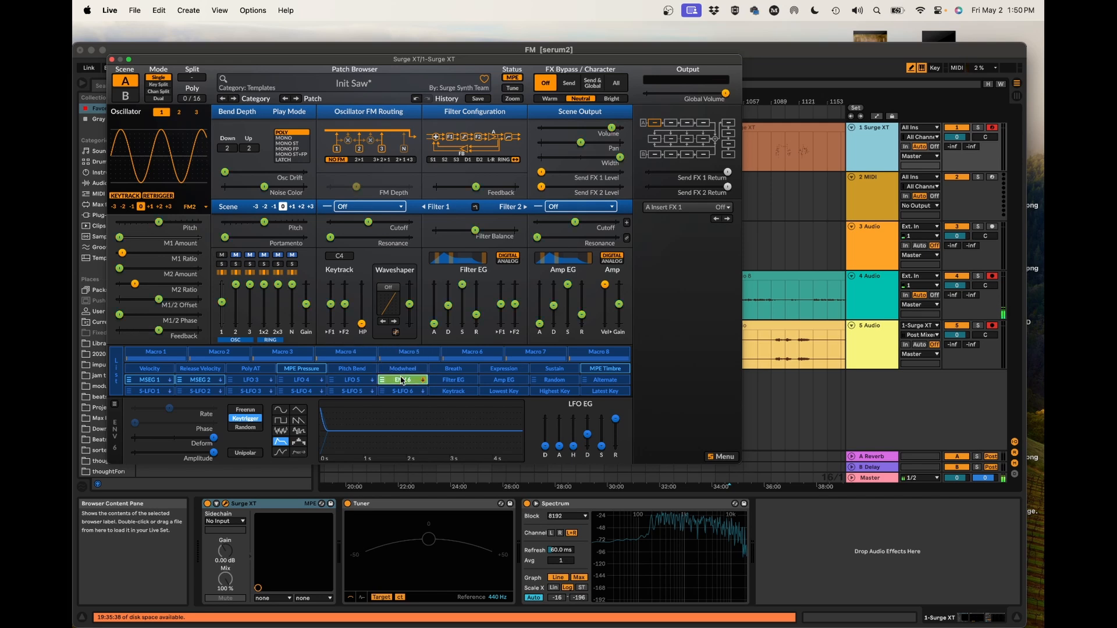
{"action": "mouse_move", "coordinate": [119, 269]}
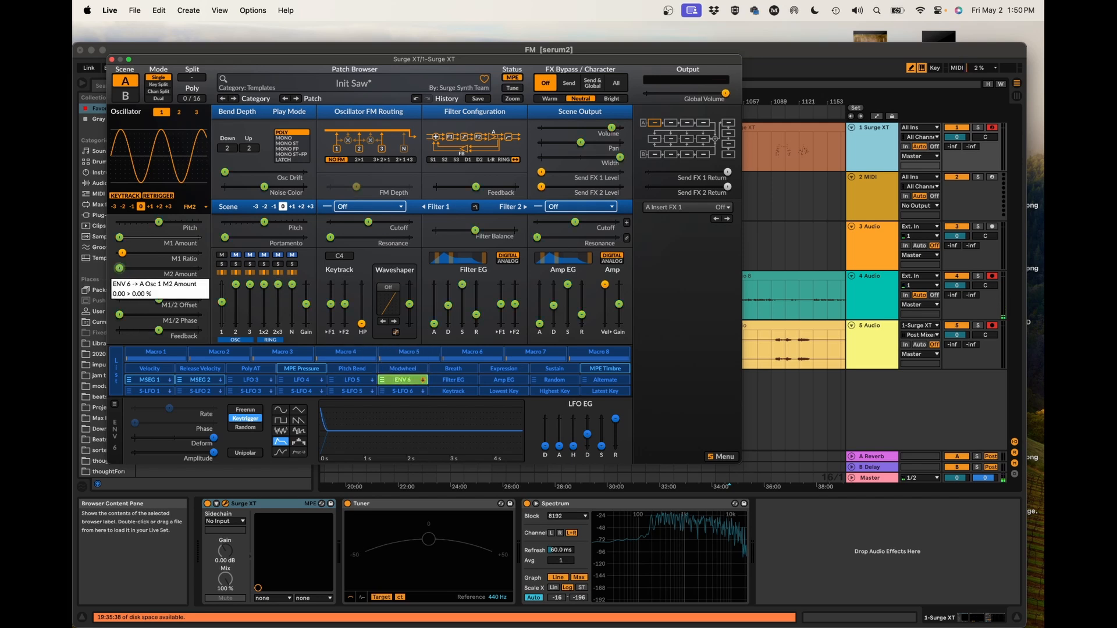
{"action": "left_click_drag", "start_coordinate": [119, 268], "coordinate": [156, 268]}
{"action": "left_click", "coordinate": [403, 380]}
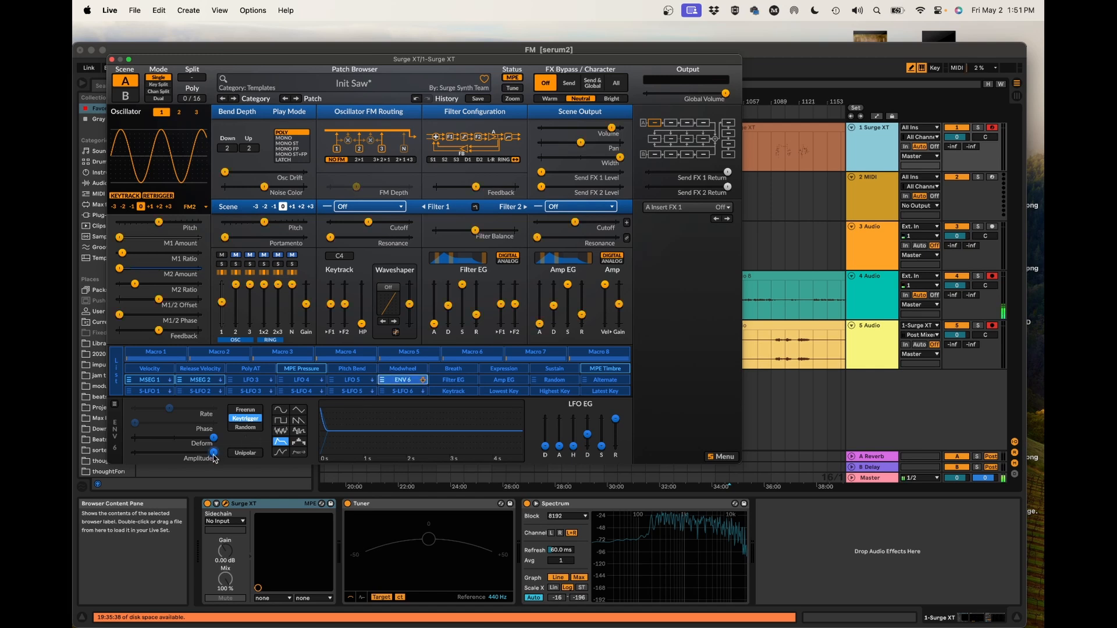
Step: Set ENV 6's Amplitude to 0.00% and add Velocity modulation to it with a depth of 99%
{"action": "left_click_drag", "start_coordinate": [214, 453], "coordinate": [134, 453]}
{"action": "right_click", "coordinate": [133, 454]}
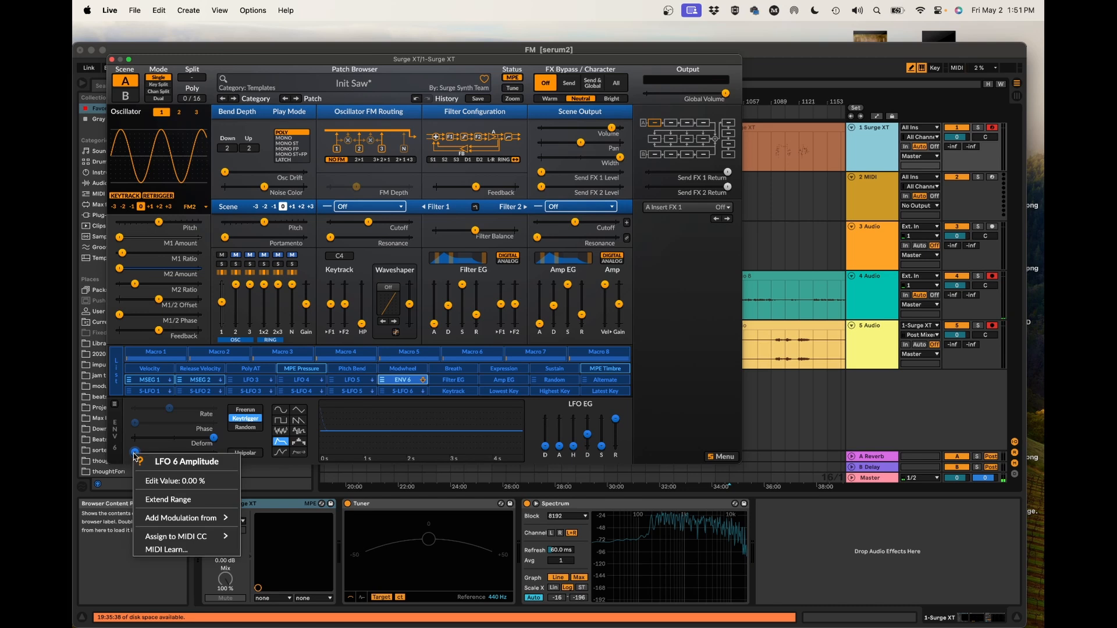
{"action": "mouse_move", "coordinate": [174, 517]}
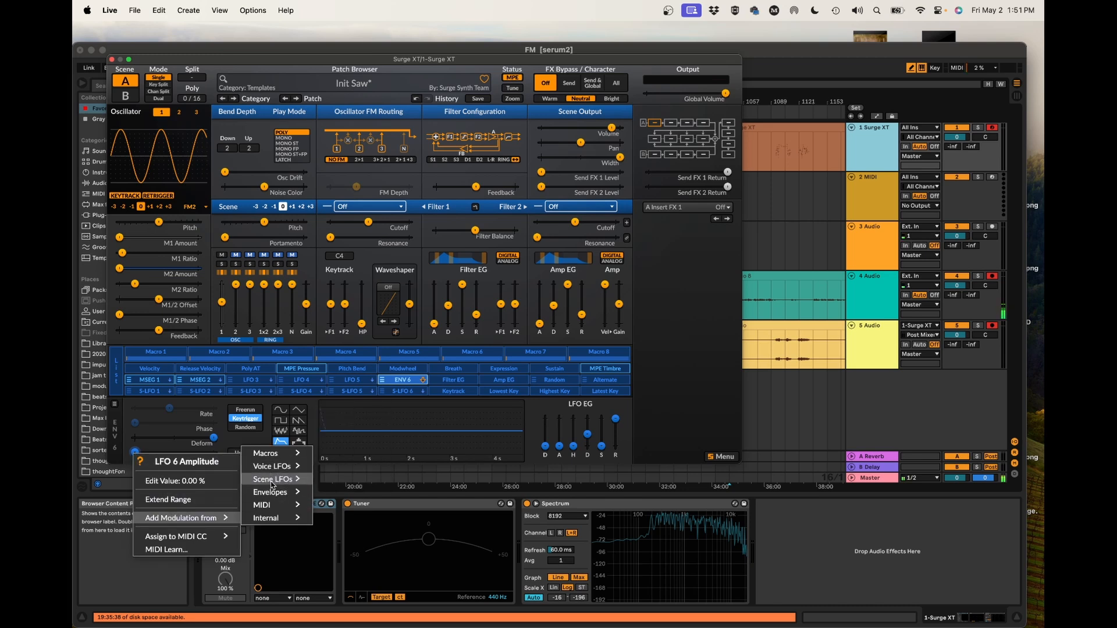
{"action": "mouse_move", "coordinate": [278, 505]}
{"action": "left_click", "coordinate": [344, 343]}
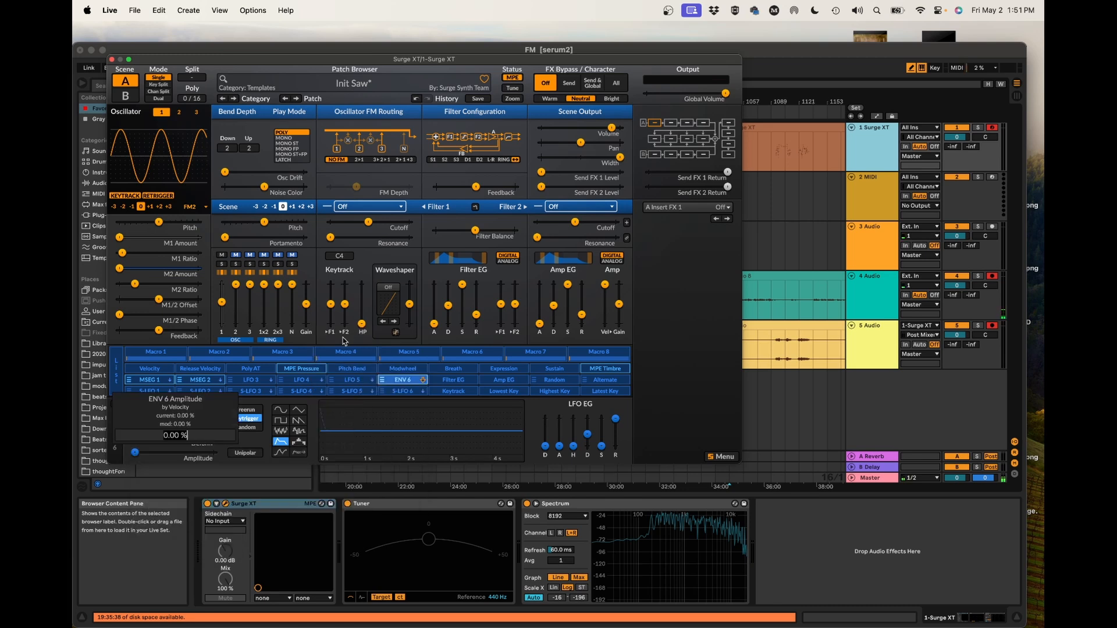
{"action": "type", "text": "99"}
{"action": "key", "text": "Return"}
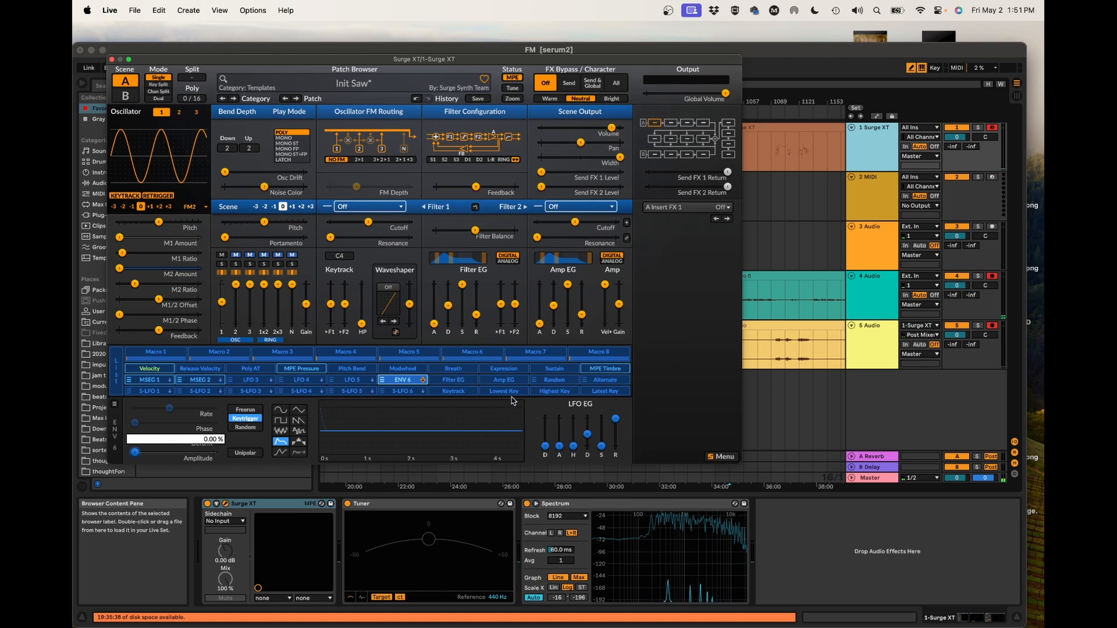
Step: Lengthen ENV 6's decay slightly and raise its base Amplitude to 40.55%
{"action": "left_click_drag", "start_coordinate": [587, 434], "coordinate": [588, 430]}
{"action": "left_click_drag", "start_coordinate": [135, 452], "coordinate": [167, 452]}
{"action": "mouse_move", "coordinate": [166, 457]}
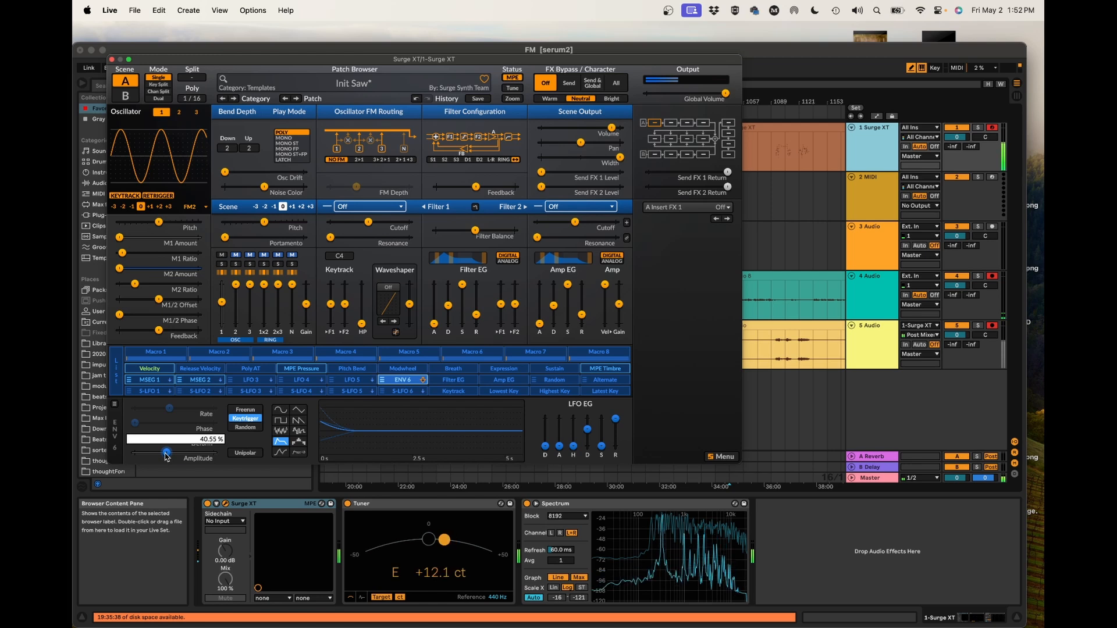
{"action": "key", "text": "Return"}
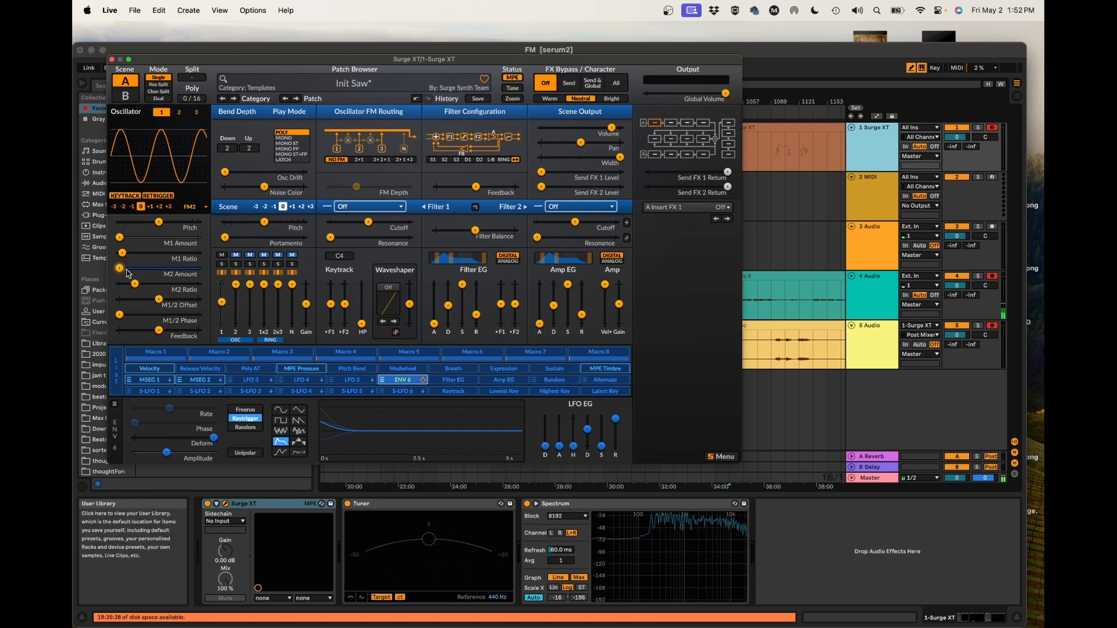
Step: Shorten ENV 6's decay and reset oscillator 1's M2 Ratio to its default
{"action": "mouse_move", "coordinate": [129, 269]}
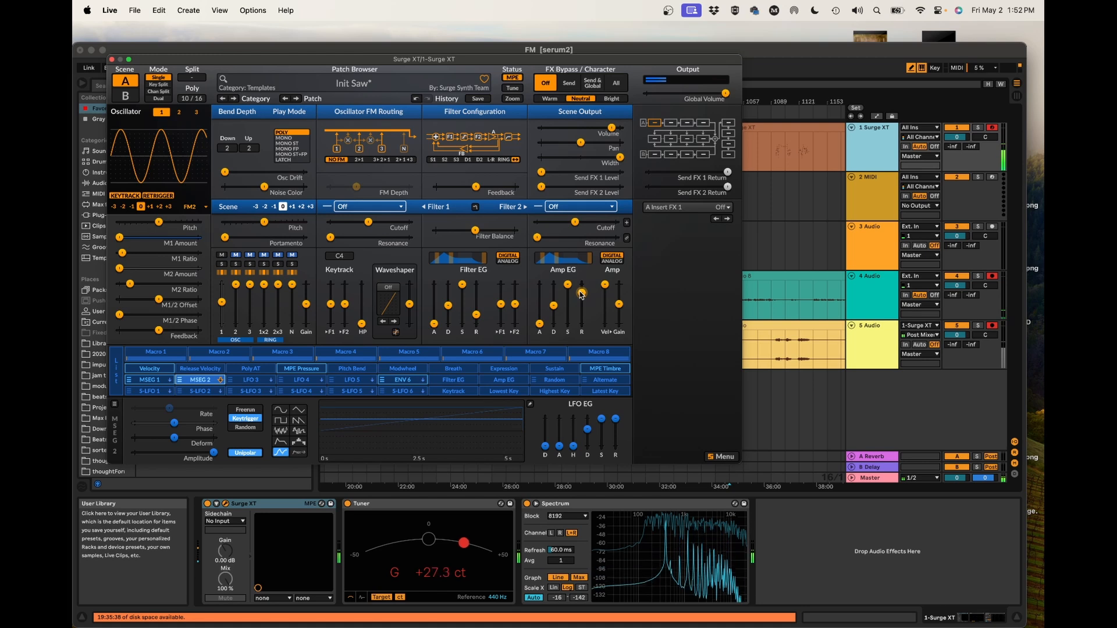
{"action": "left_click", "coordinate": [403, 380]}
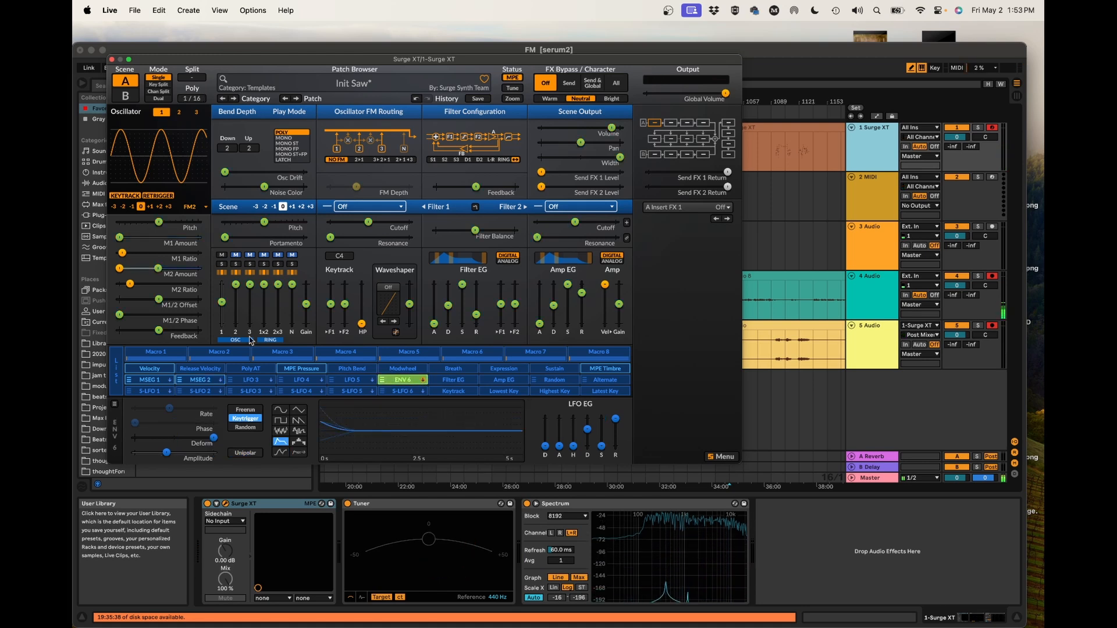
{"action": "left_click", "coordinate": [407, 380]}
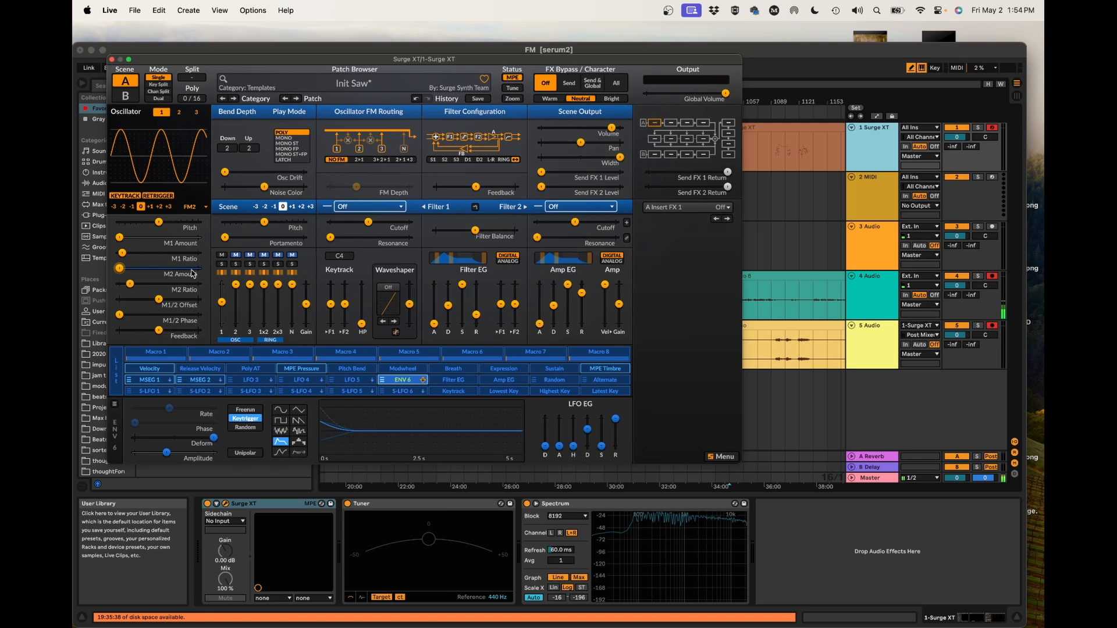
{"action": "mouse_move", "coordinate": [193, 274]}
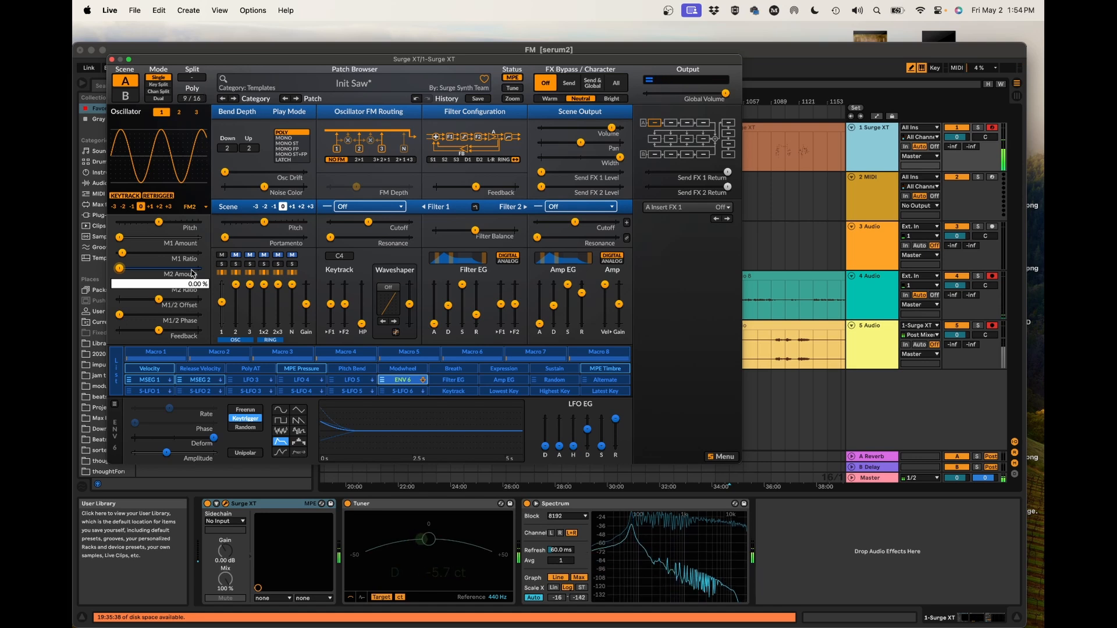
{"action": "left_click_drag", "start_coordinate": [587, 429], "coordinate": [588, 440]}
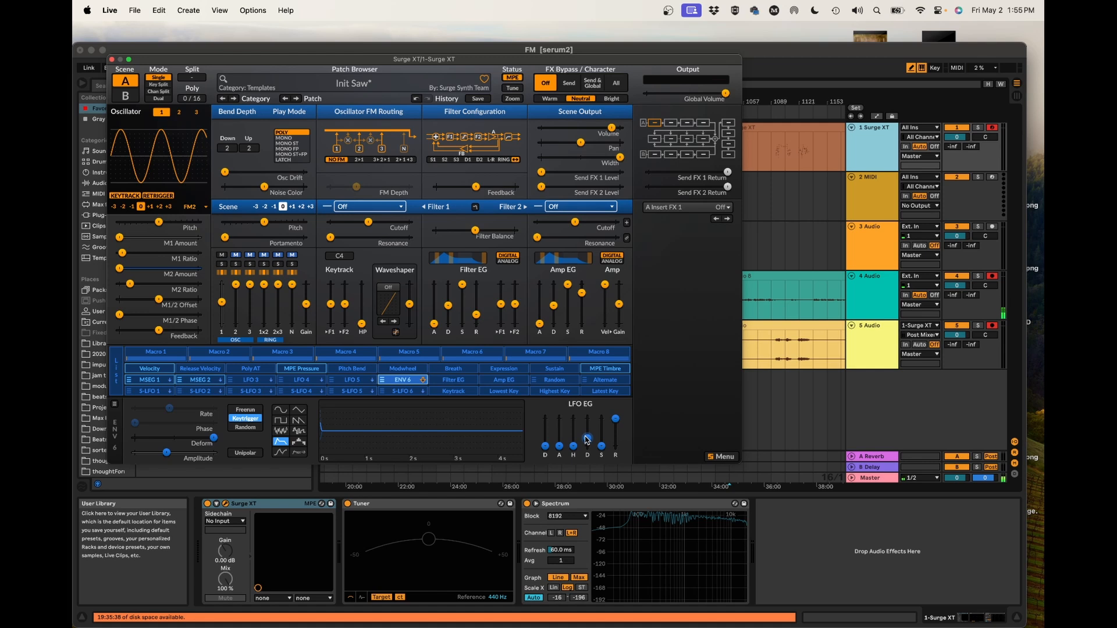
{"action": "double_click", "coordinate": [172, 284]}
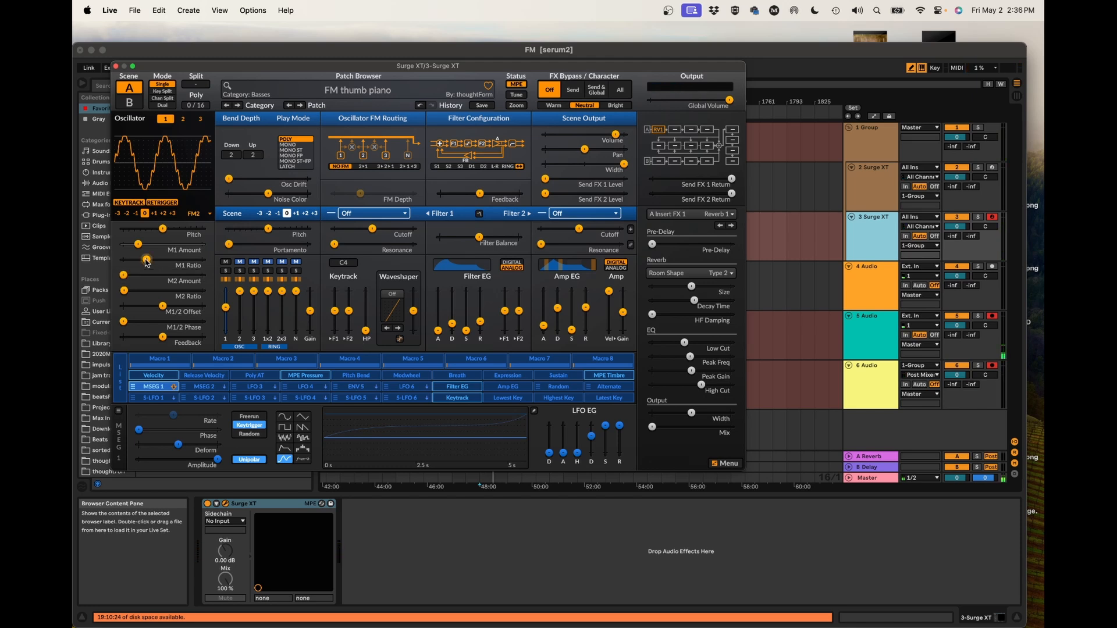
Step: Examine the FM thumb piano patch's M1 and M2 ratios and its Filter EG modulation source
{"action": "mouse_move", "coordinate": [148, 262]}
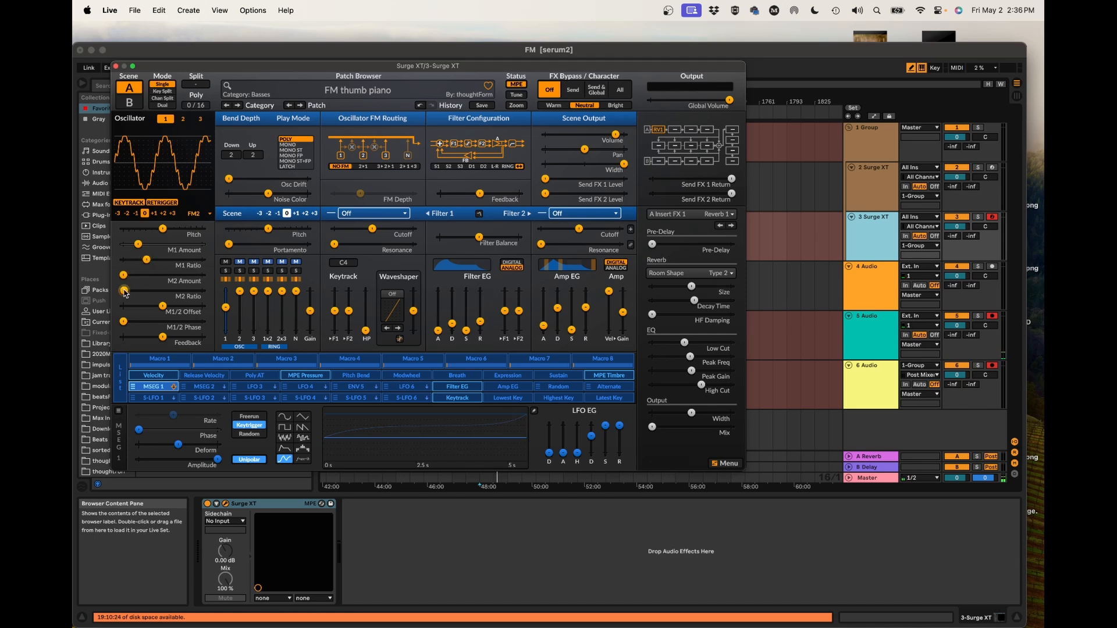
{"action": "mouse_move", "coordinate": [126, 293]}
{"action": "left_click", "coordinate": [457, 387]}
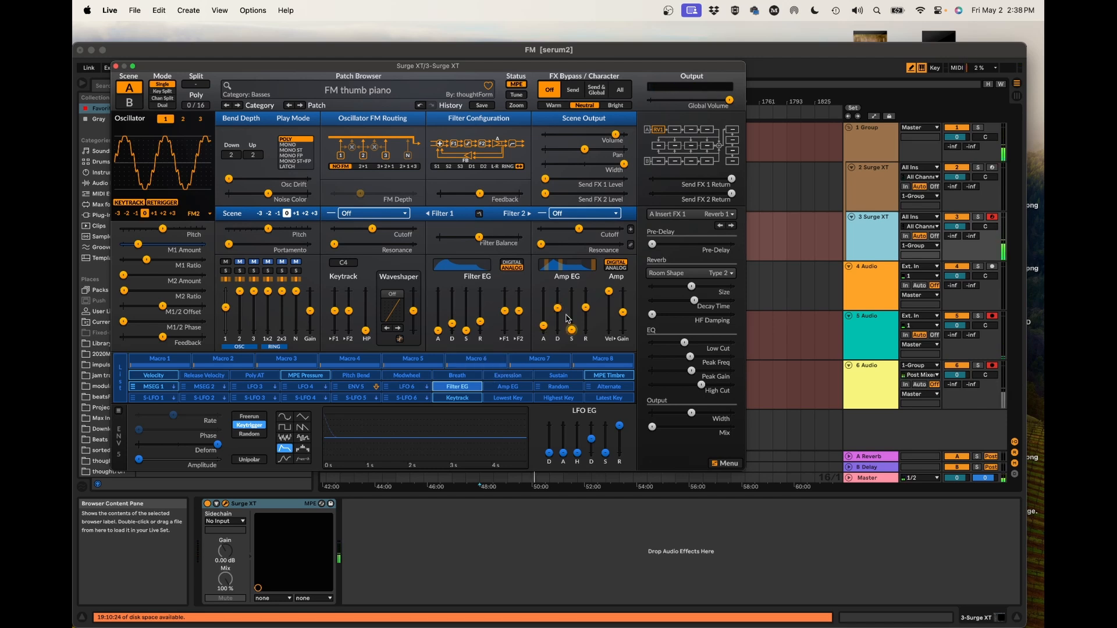
Step: Shorten the release and decay of the FM thumb piano patch's Amp EG
{"action": "left_click_drag", "start_coordinate": [586, 312], "coordinate": [586, 330]}
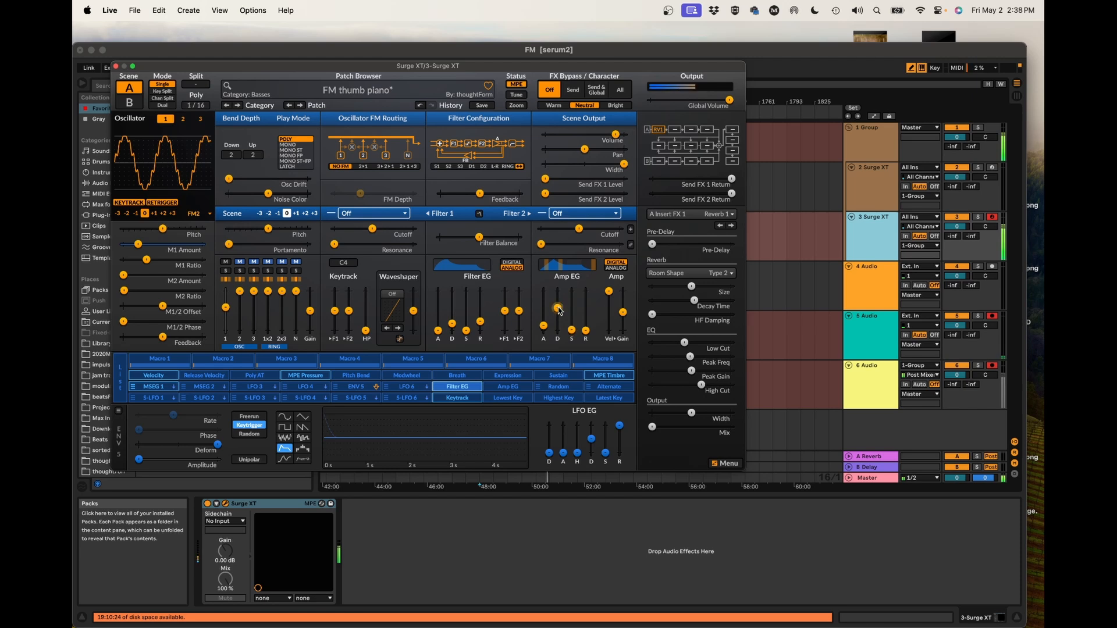
{"action": "left_click_drag", "start_coordinate": [558, 308], "coordinate": [557, 318]}
{"action": "left_click_drag", "start_coordinate": [558, 319], "coordinate": [586, 330]}
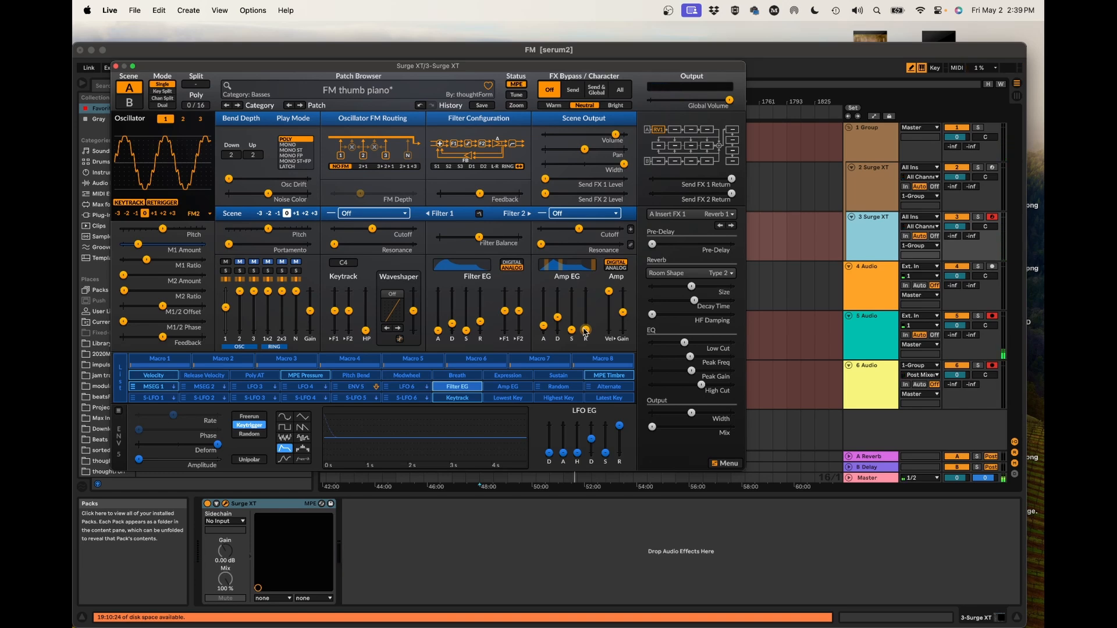
Step: Load the user patch FM guitar and check its M1 and M2 ratios
{"action": "left_click", "coordinate": [358, 90]}
{"action": "left_click", "coordinate": [553, 167]}
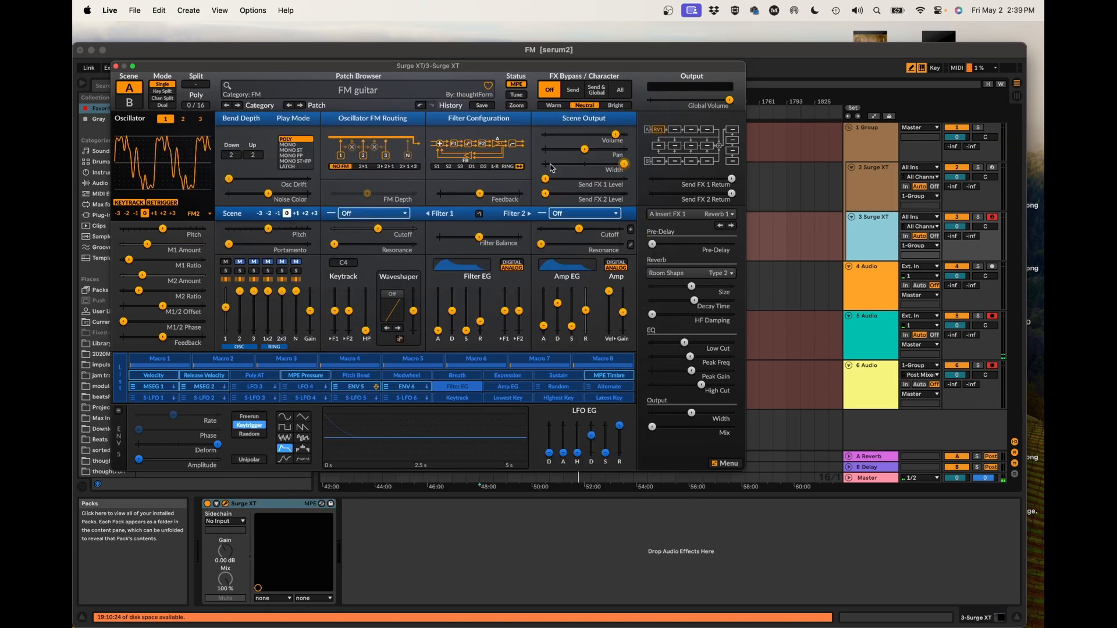
{"action": "mouse_move", "coordinate": [545, 164]}
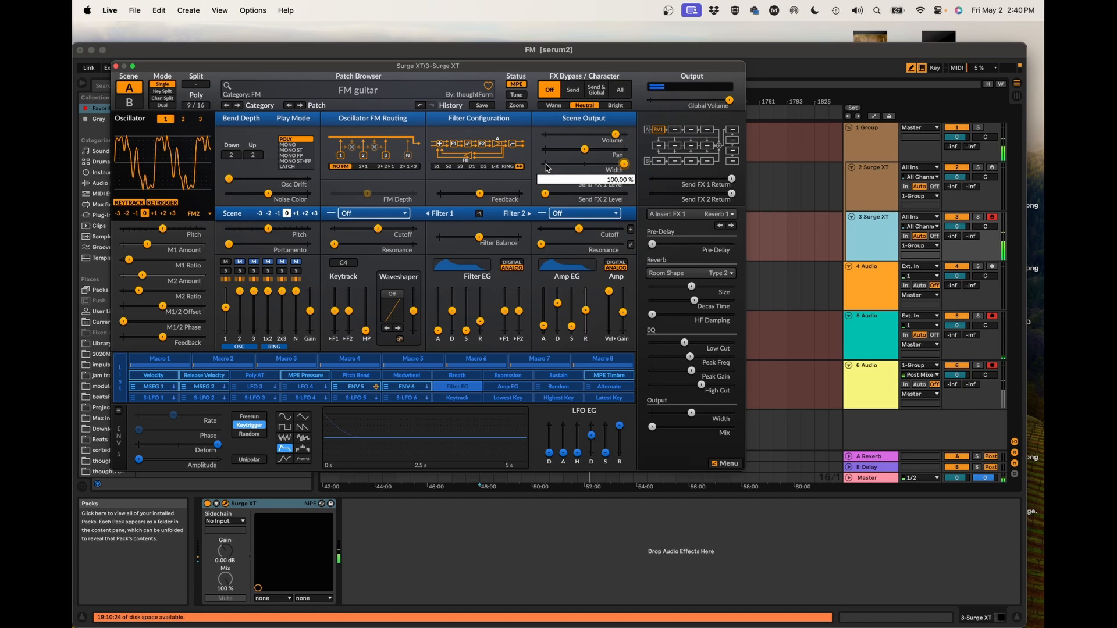
{"action": "mouse_move", "coordinate": [130, 263]}
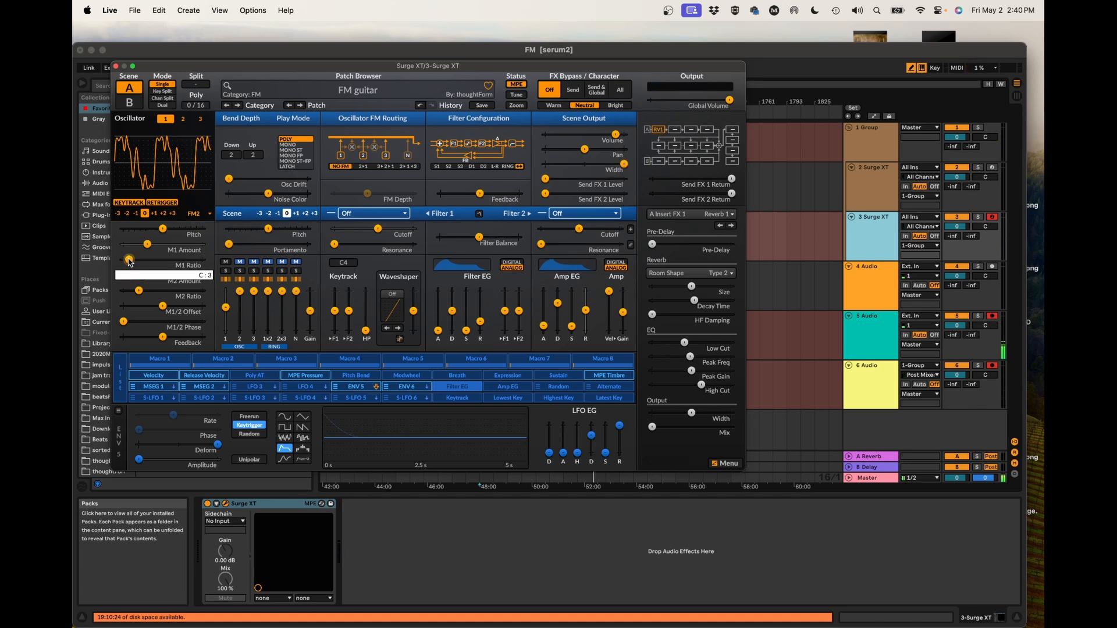
{"action": "mouse_move", "coordinate": [139, 293]}
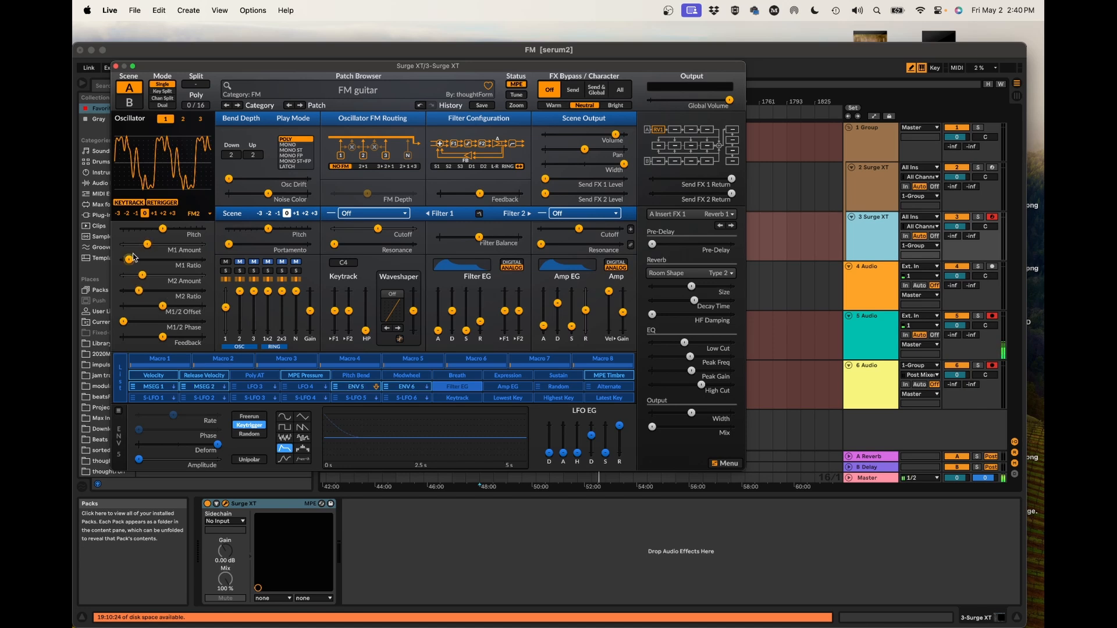
Step: Examine which parameters MSEG 2, ENV 6 and ENV 5 modulate in the FM guitar patch
{"action": "left_click", "coordinate": [204, 387]}
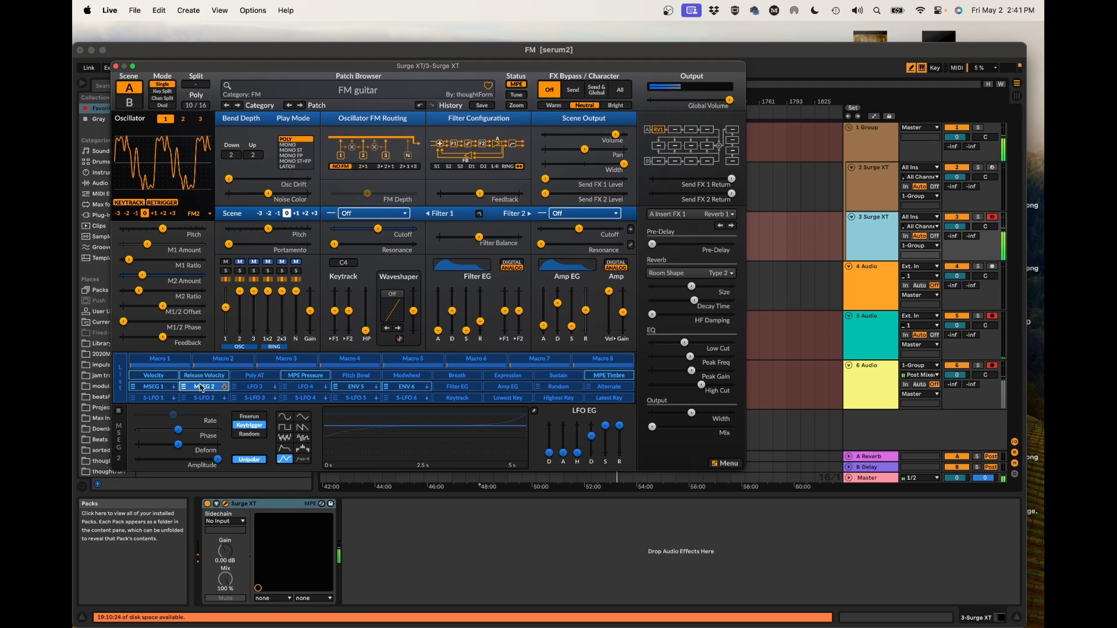
{"action": "left_click", "coordinate": [415, 388]}
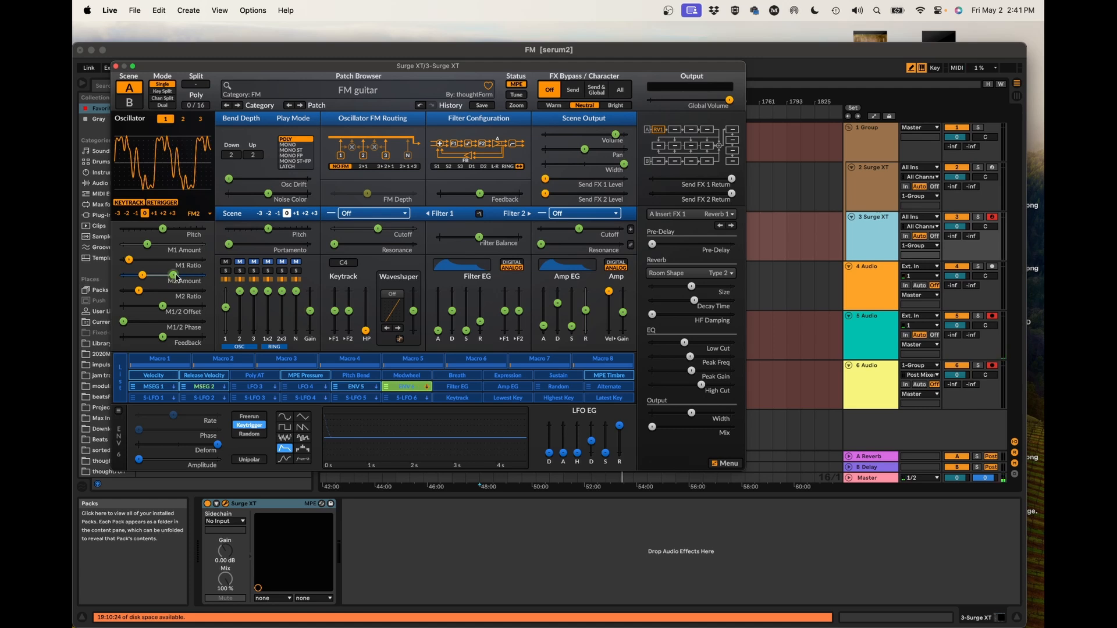
{"action": "left_click", "coordinate": [353, 388]}
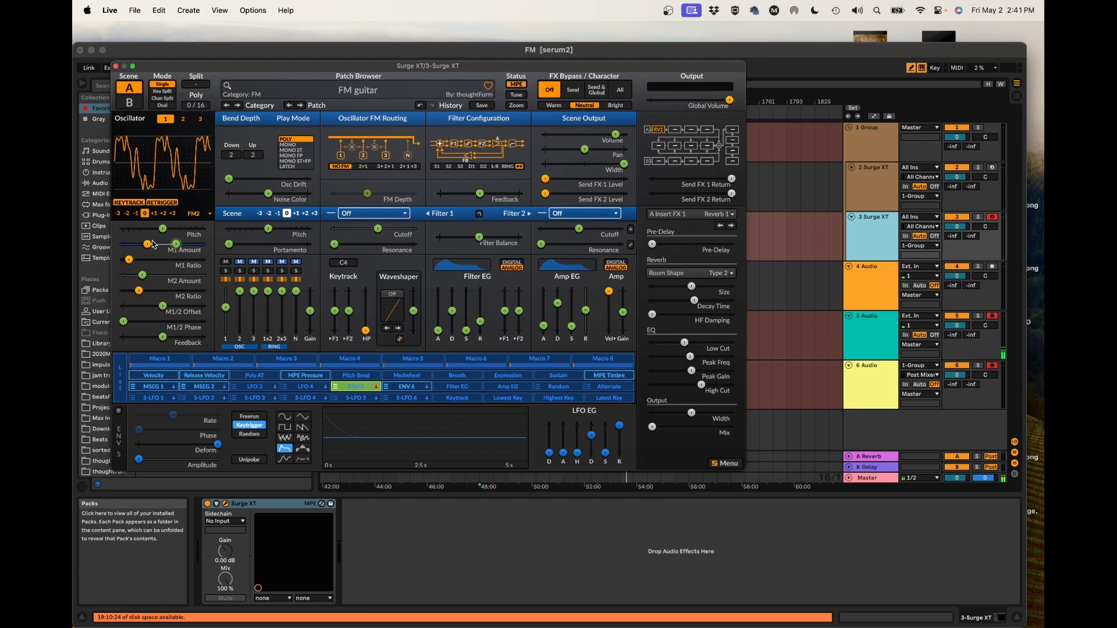
{"action": "mouse_move", "coordinate": [178, 248]}
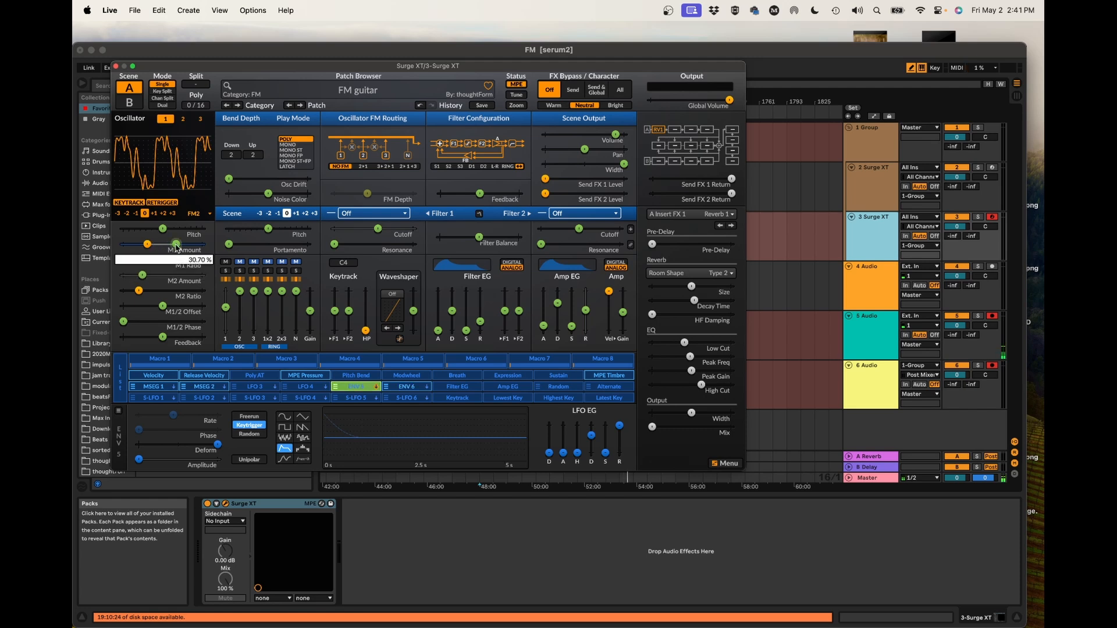
{"action": "left_click", "coordinate": [204, 388]}
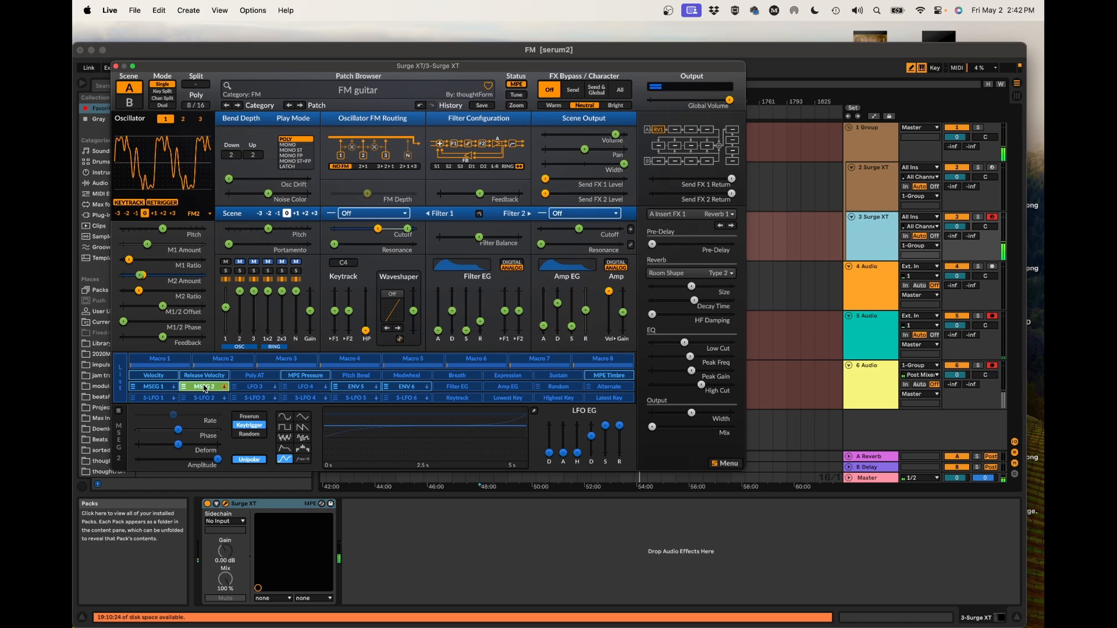
Step: Load the user brass patch FM Horn and check its M1 and M2 ratios
{"action": "left_click", "coordinate": [358, 90]}
{"action": "mouse_move", "coordinate": [484, 132]}
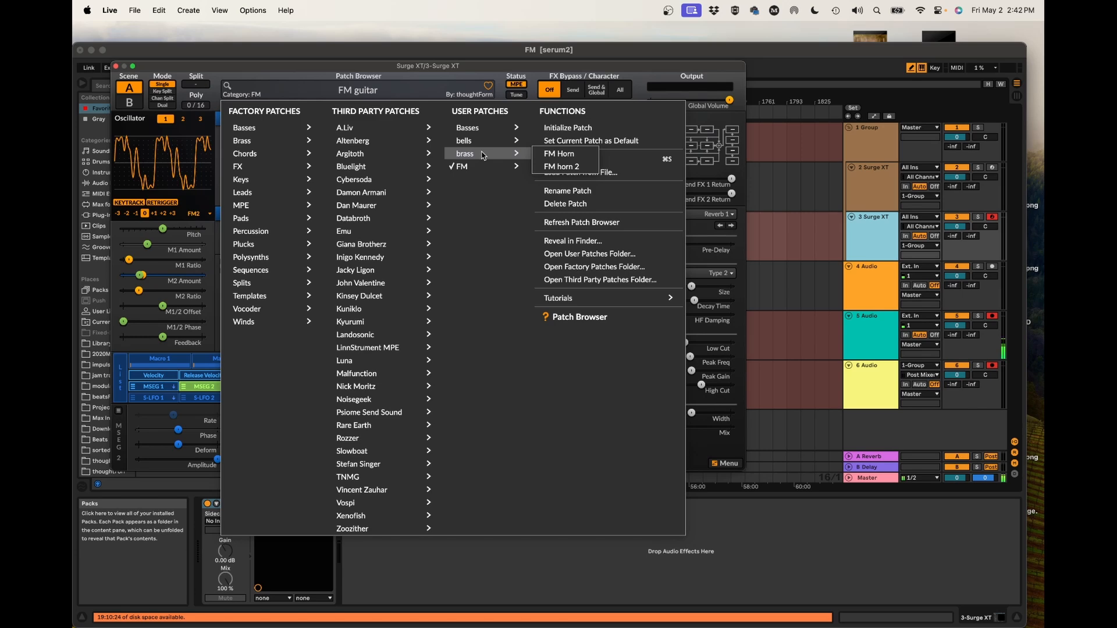
{"action": "left_click", "coordinate": [561, 154]}
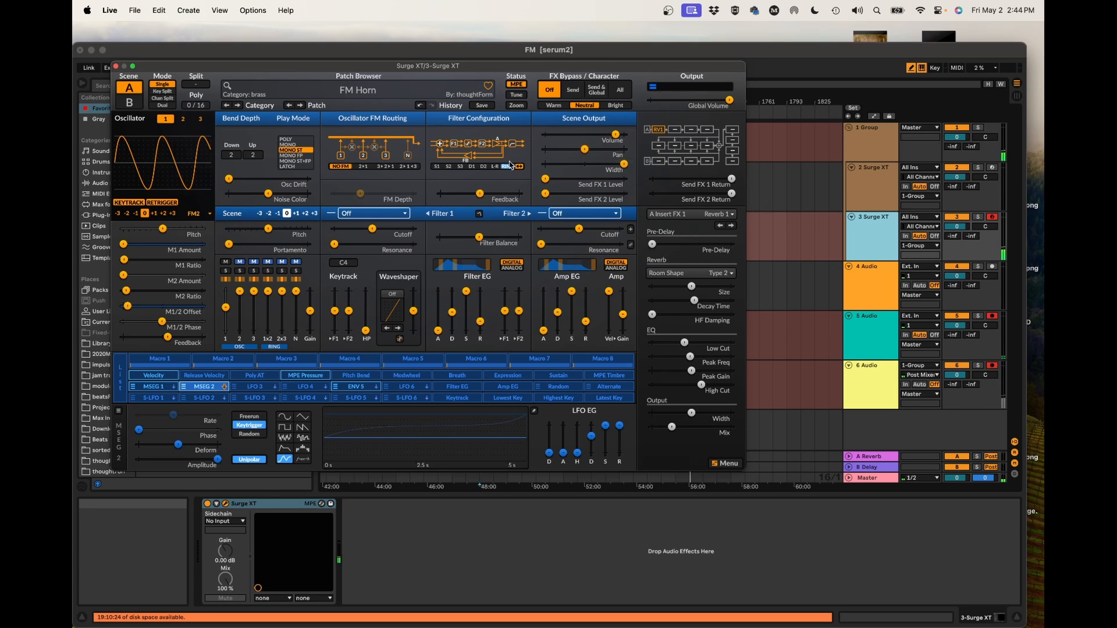
{"action": "mouse_move", "coordinate": [126, 261]}
{"action": "mouse_move", "coordinate": [127, 295]}
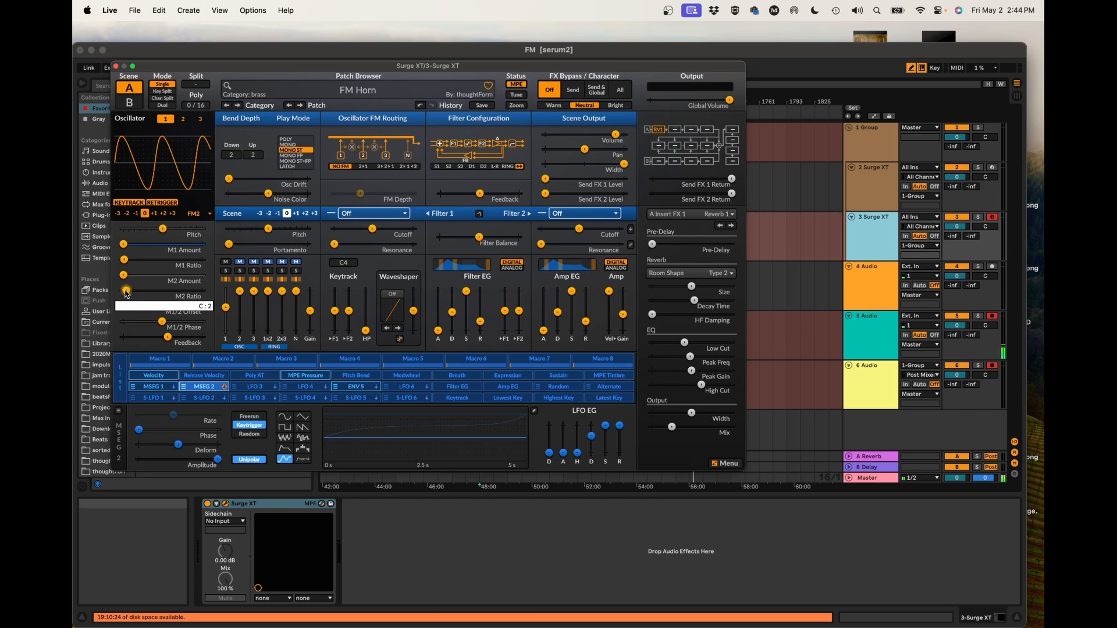
Step: Examine MSEG 1 and the parameters that MSEG 2 modulates in the FM Horn patch
{"action": "left_click", "coordinate": [162, 389]}
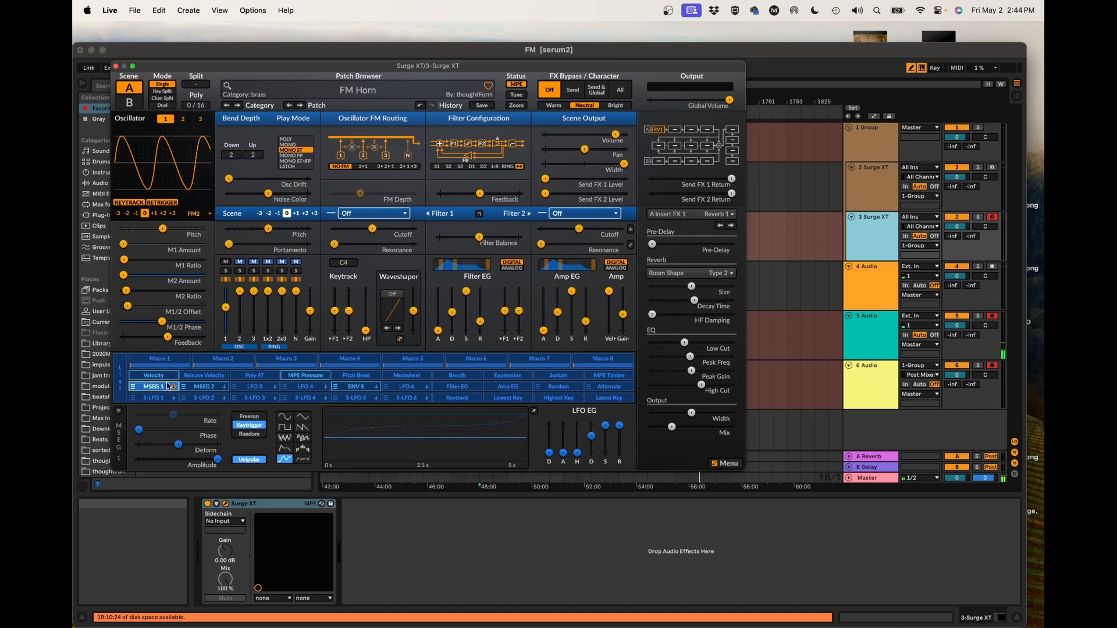
{"action": "left_click", "coordinate": [210, 388]}
{"action": "left_click", "coordinate": [213, 389]}
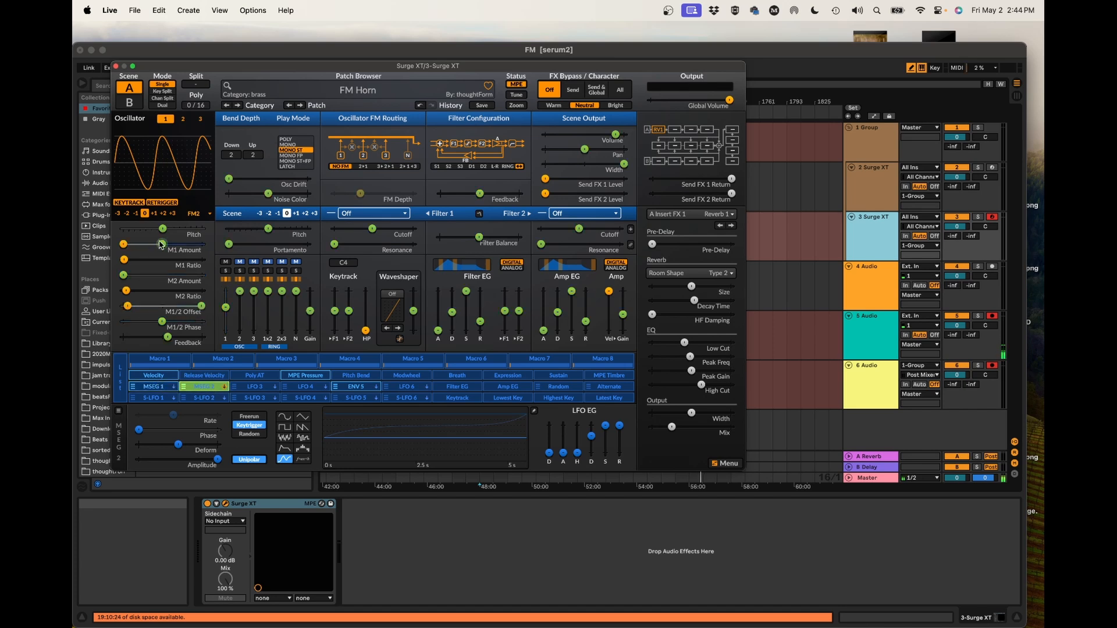
{"action": "left_click_drag", "start_coordinate": [163, 246], "coordinate": [134, 248]}
{"action": "left_click", "coordinate": [207, 387]}
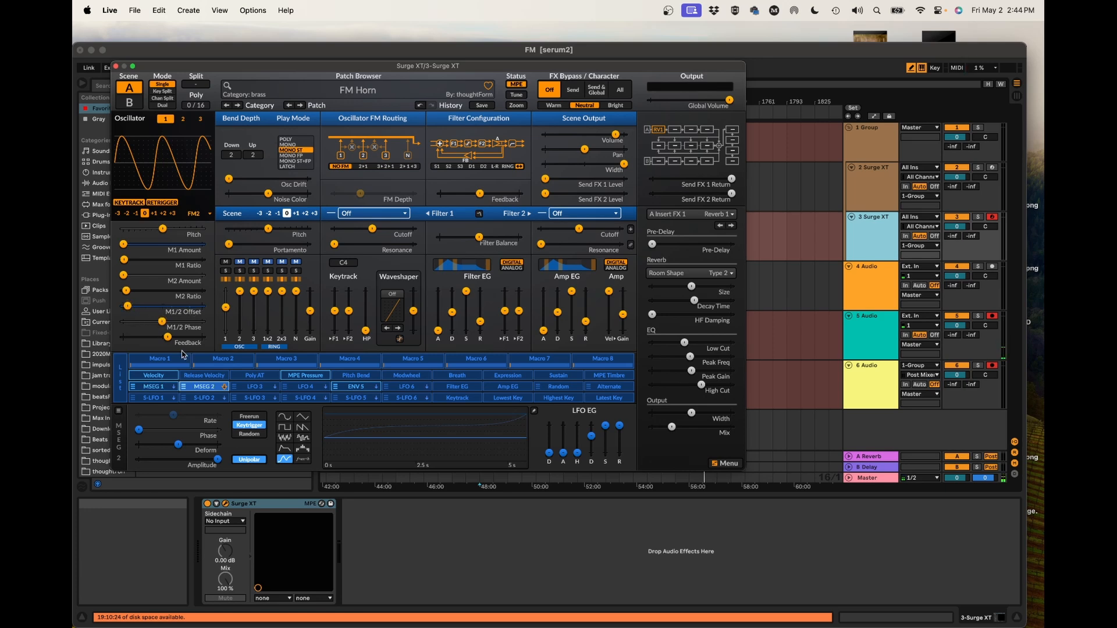
{"action": "left_click", "coordinate": [203, 388]}
{"action": "left_click", "coordinate": [203, 387]}
Step: Try oscillator 1's M1/2 Offset at 5.16 Hz and then slightly below the middle of its range
{"action": "mouse_move", "coordinate": [135, 312]}
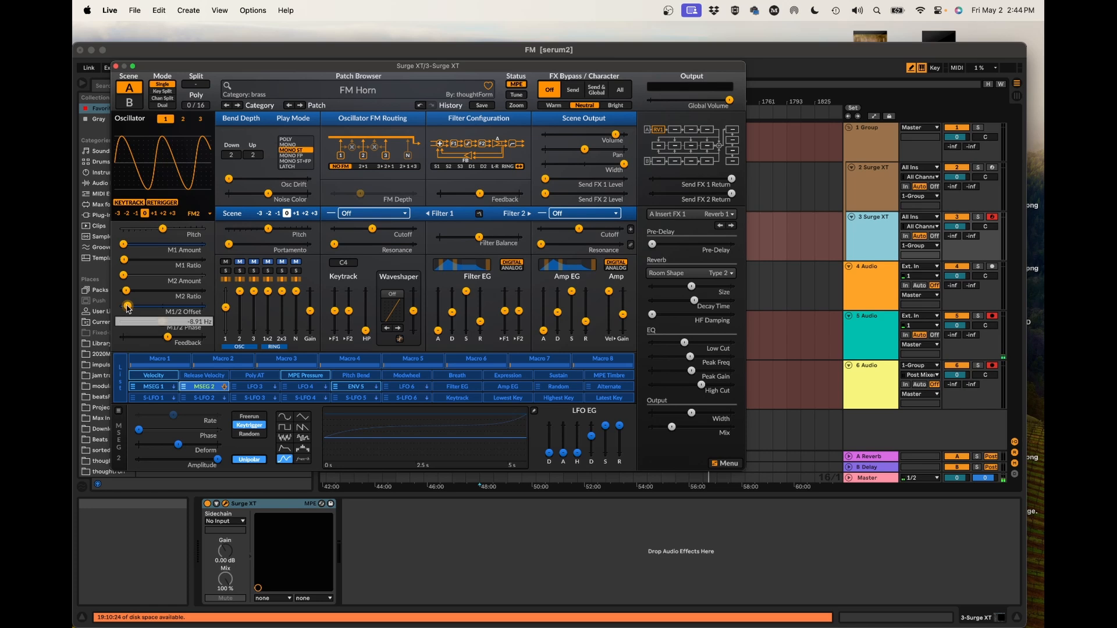
{"action": "left_click_drag", "start_coordinate": [125, 307], "coordinate": [182, 308]}
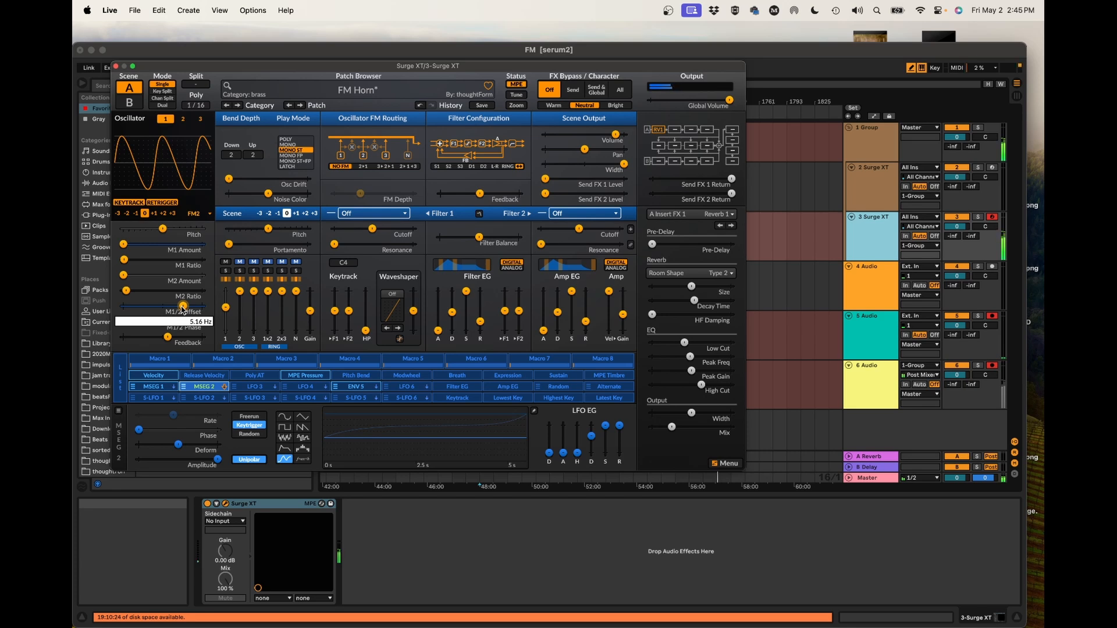
{"action": "left_click_drag", "start_coordinate": [182, 310], "coordinate": [153, 310]}
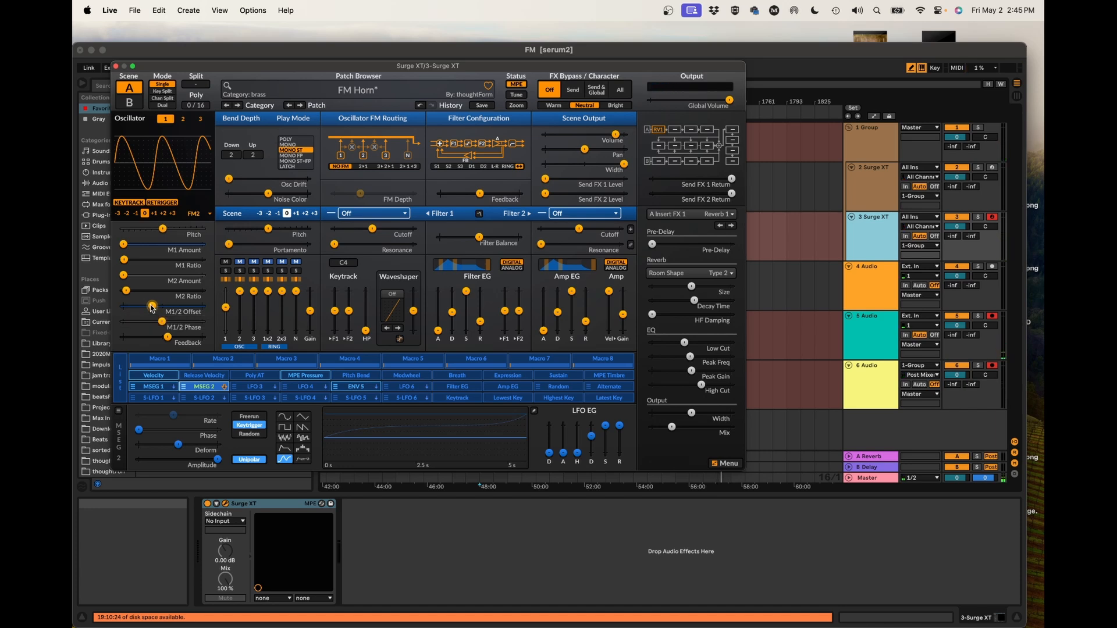
{"action": "left_click", "coordinate": [153, 310]}
{"action": "left_click_drag", "start_coordinate": [152, 311], "coordinate": [149, 310]}
Step: Lower oscillator 1's M1/2 Phase to its minimum and modulate it with Random at a small depth
{"action": "left_click", "coordinate": [163, 322]}
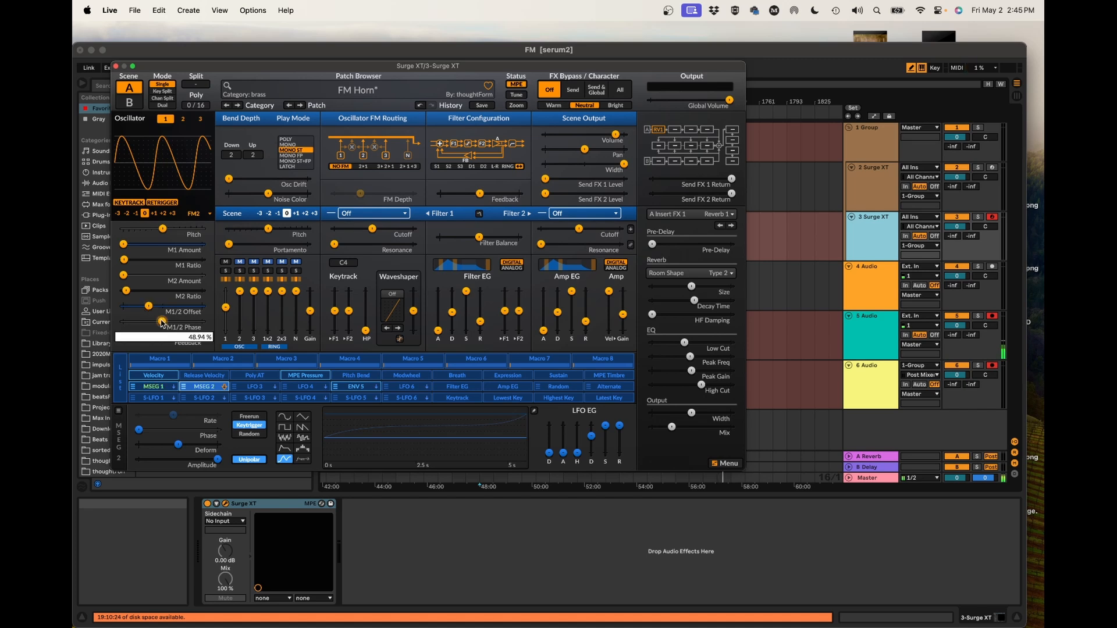
{"action": "left_click_drag", "start_coordinate": [162, 322], "coordinate": [124, 322]}
{"action": "left_click", "coordinate": [139, 321]}
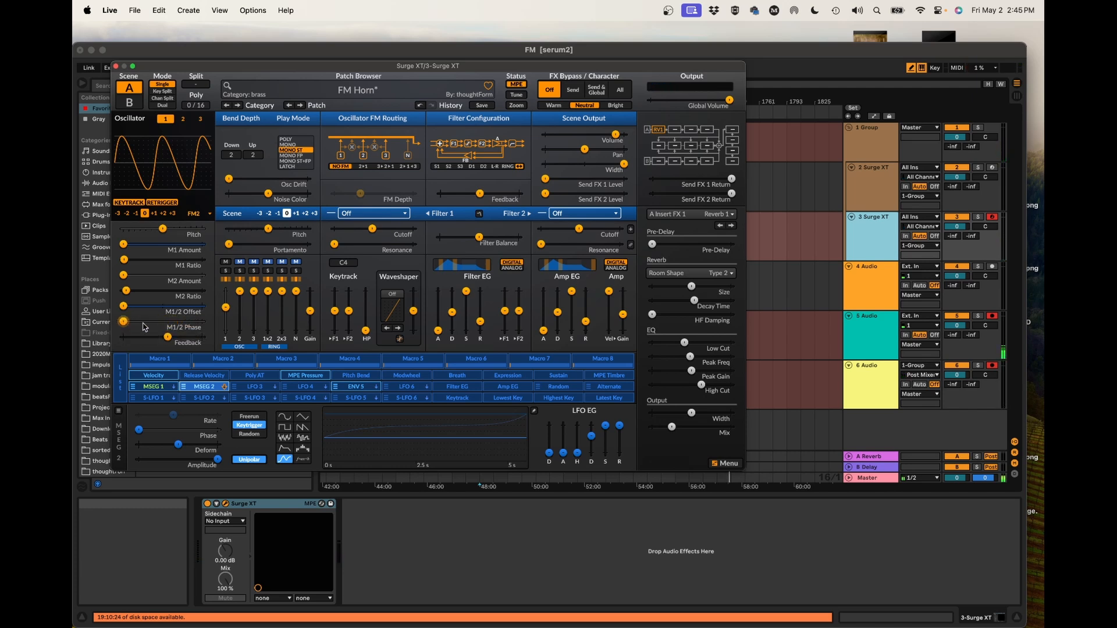
{"action": "left_click", "coordinate": [558, 387]}
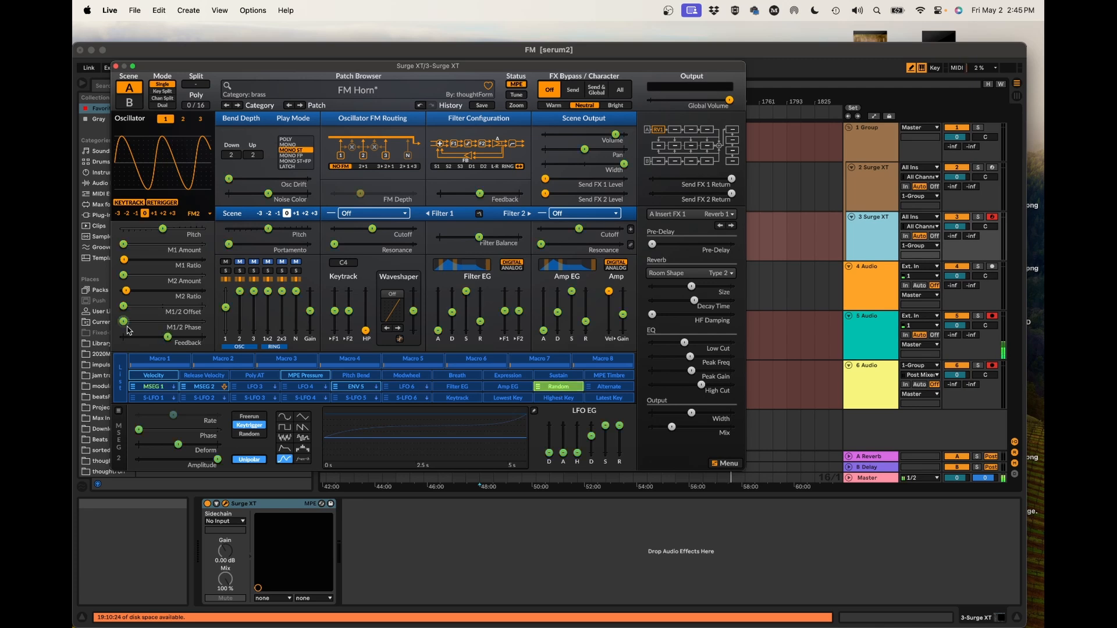
{"action": "left_click_drag", "start_coordinate": [124, 322], "coordinate": [139, 321]}
{"action": "left_click", "coordinate": [558, 387]}
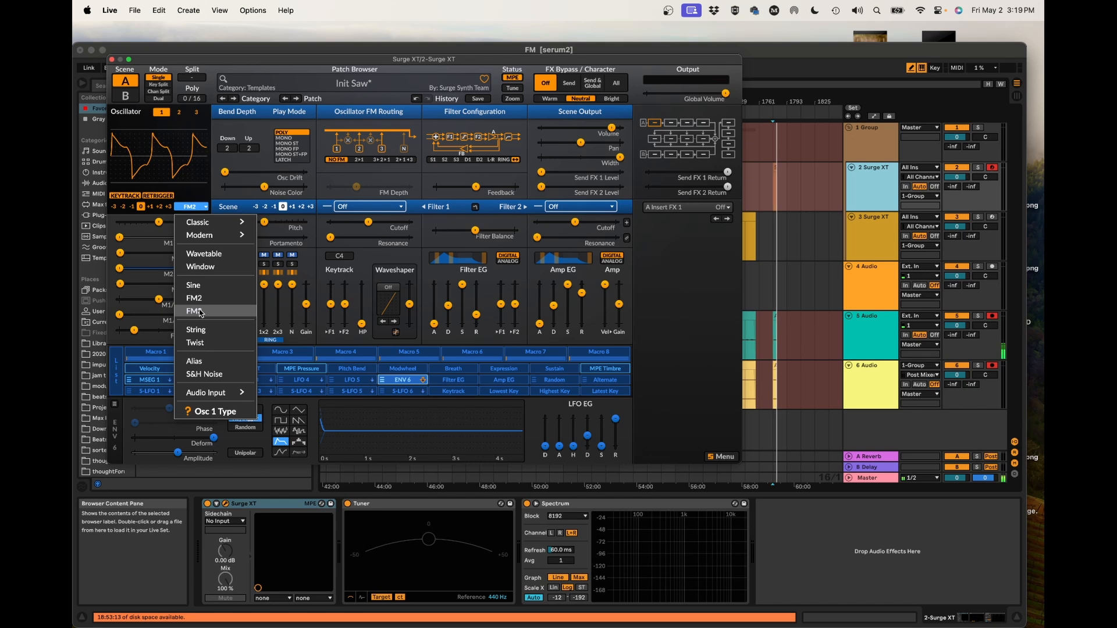
Step: Change oscillator 1 of the Init Saw patch to the FM3 type and check its M3 Amount
{"action": "left_click", "coordinate": [198, 311]}
{"action": "mouse_move", "coordinate": [216, 296]}
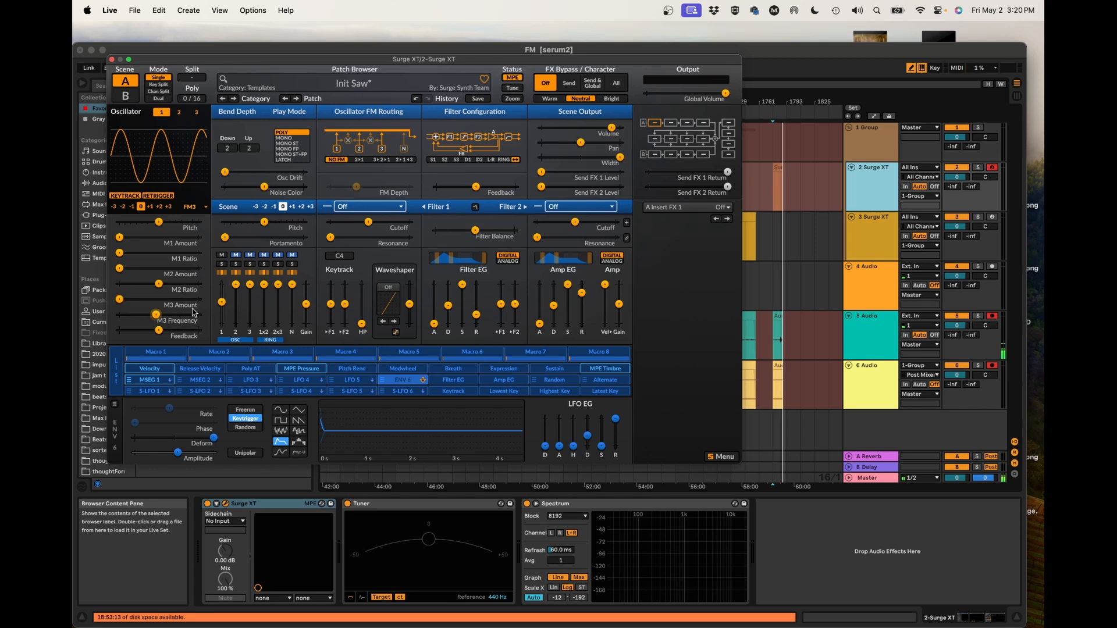
{"action": "double_click", "coordinate": [194, 308]}
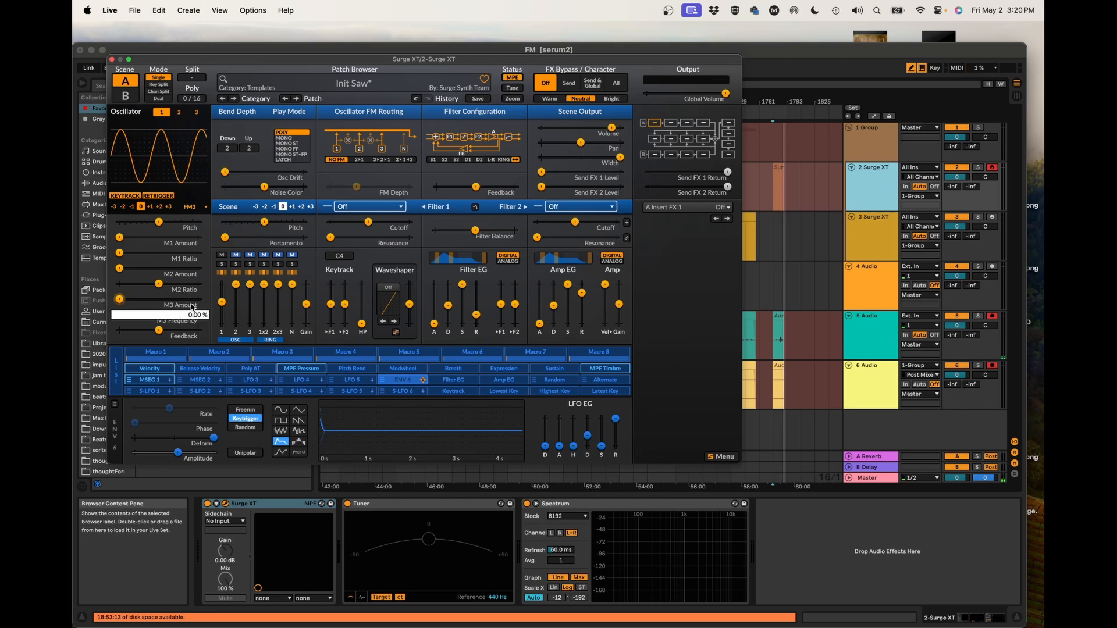
{"action": "key", "text": "Escape"}
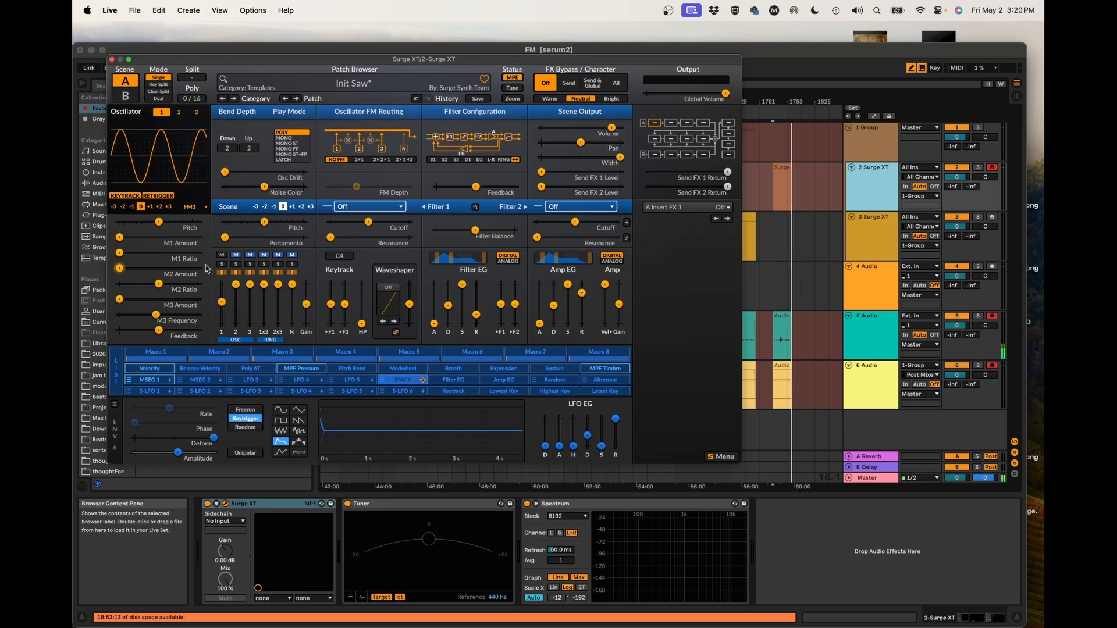
Step: Examine oscillator 1's M1, M2 and M3 amount and ratio parameters, and bring up MSEG 2's settings
{"action": "mouse_move", "coordinate": [204, 264]}
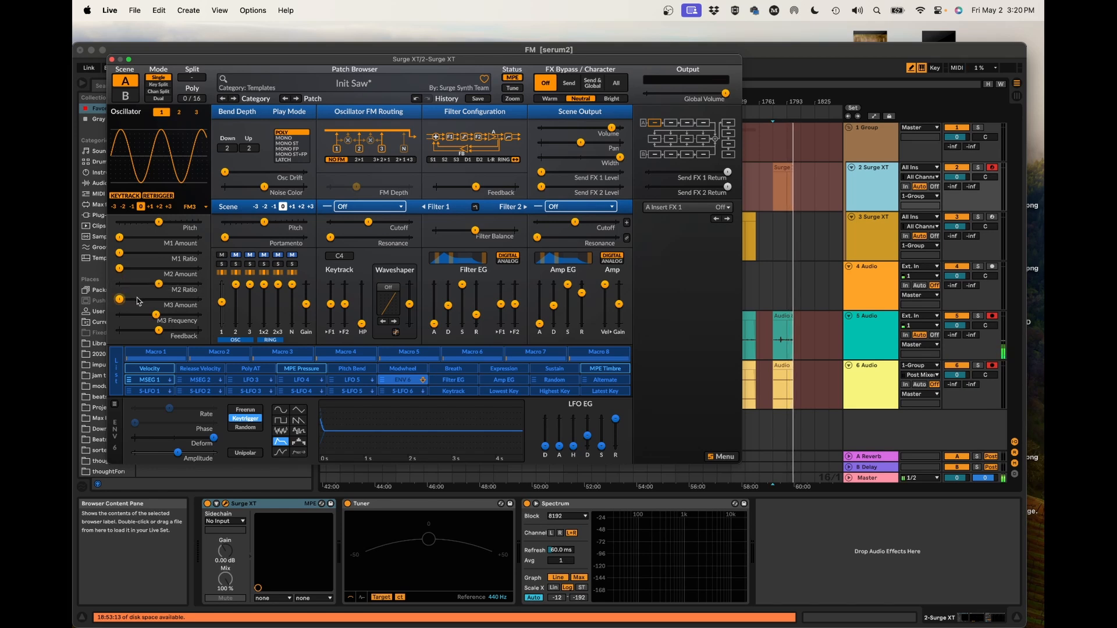
{"action": "mouse_move", "coordinate": [138, 301]}
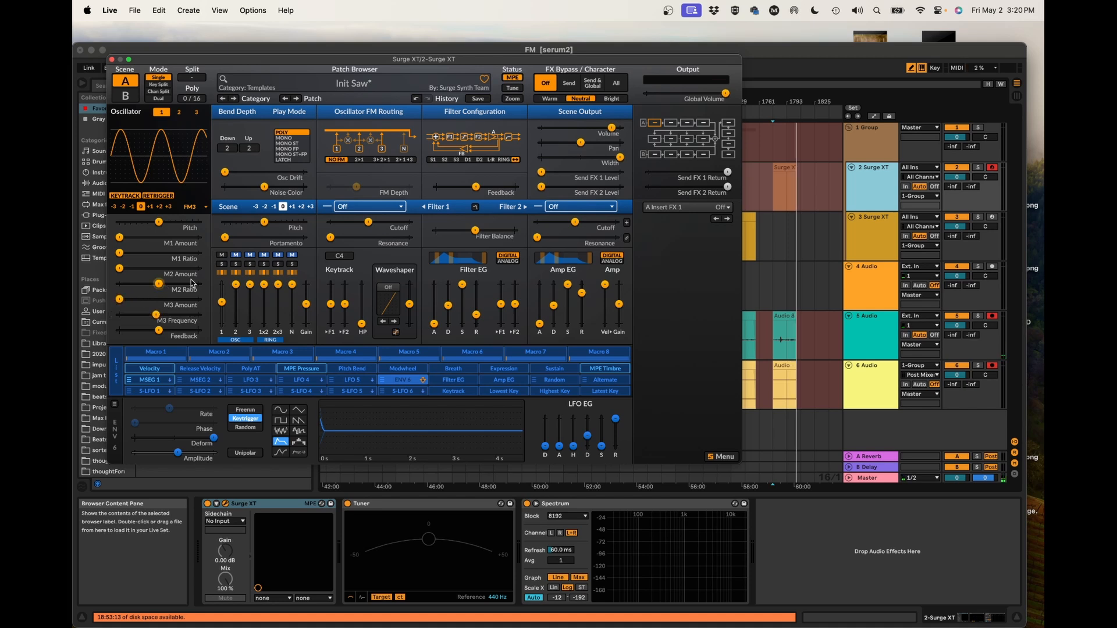
{"action": "mouse_move", "coordinate": [194, 282]}
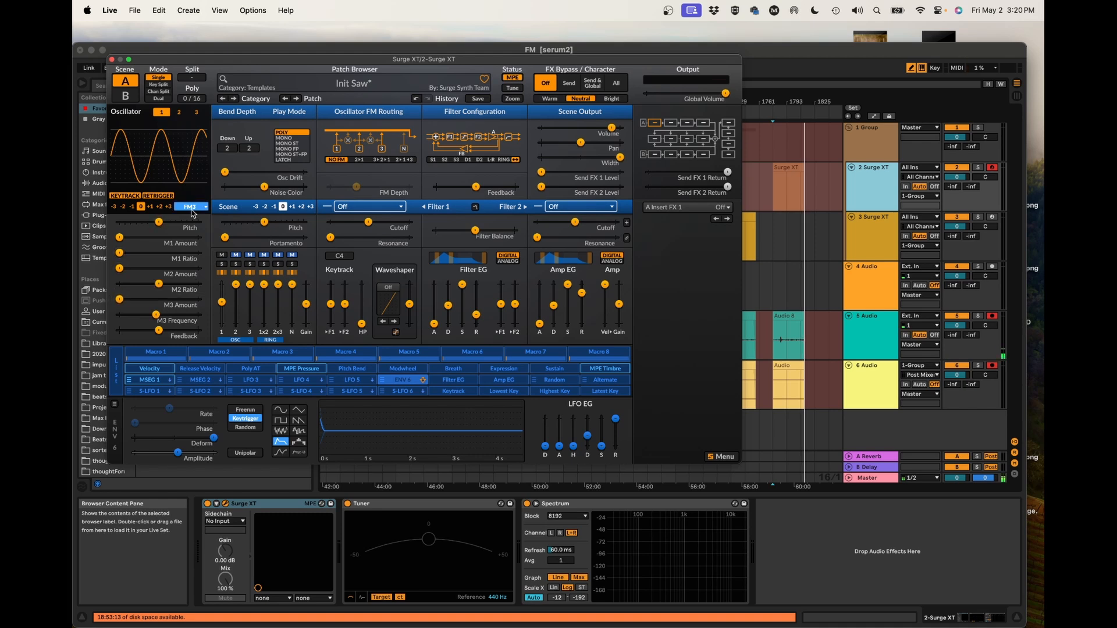
{"action": "left_click", "coordinate": [205, 379]}
{"action": "left_click", "coordinate": [205, 379]}
{"action": "left_click_drag", "start_coordinate": [159, 283], "coordinate": [172, 284]}
{"action": "left_click", "coordinate": [194, 381]}
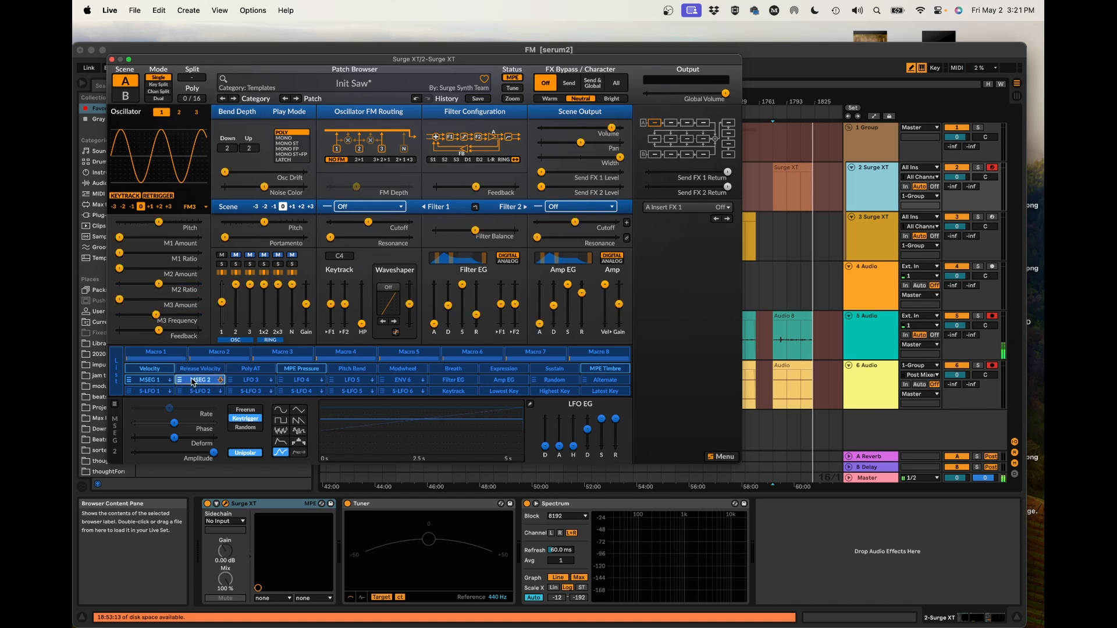
{"action": "left_click", "coordinate": [119, 240]}
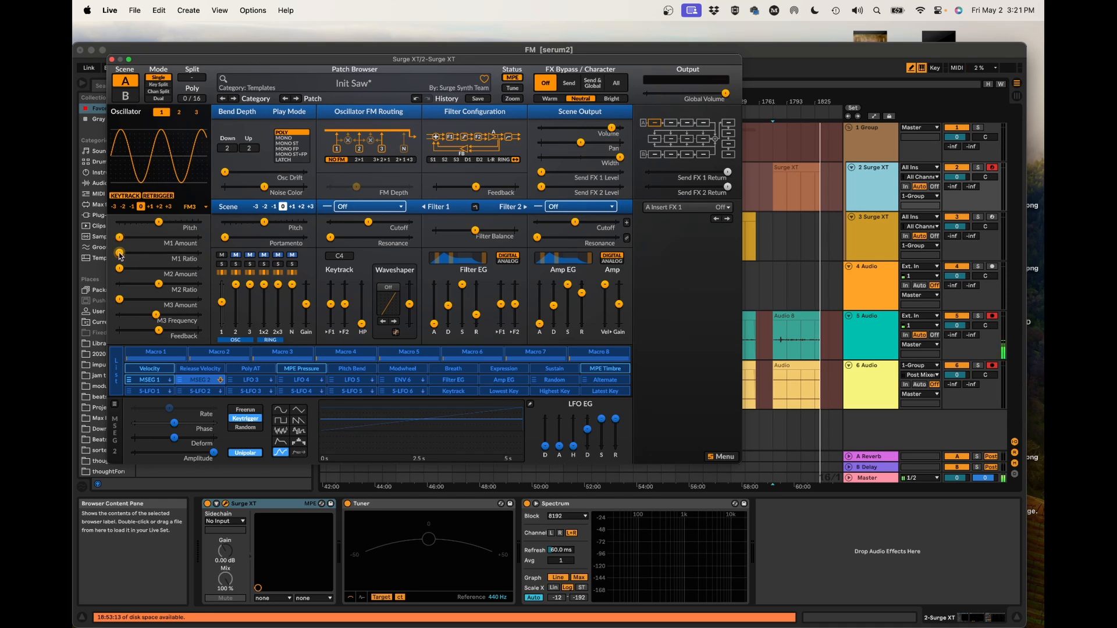
{"action": "mouse_move", "coordinate": [162, 258]}
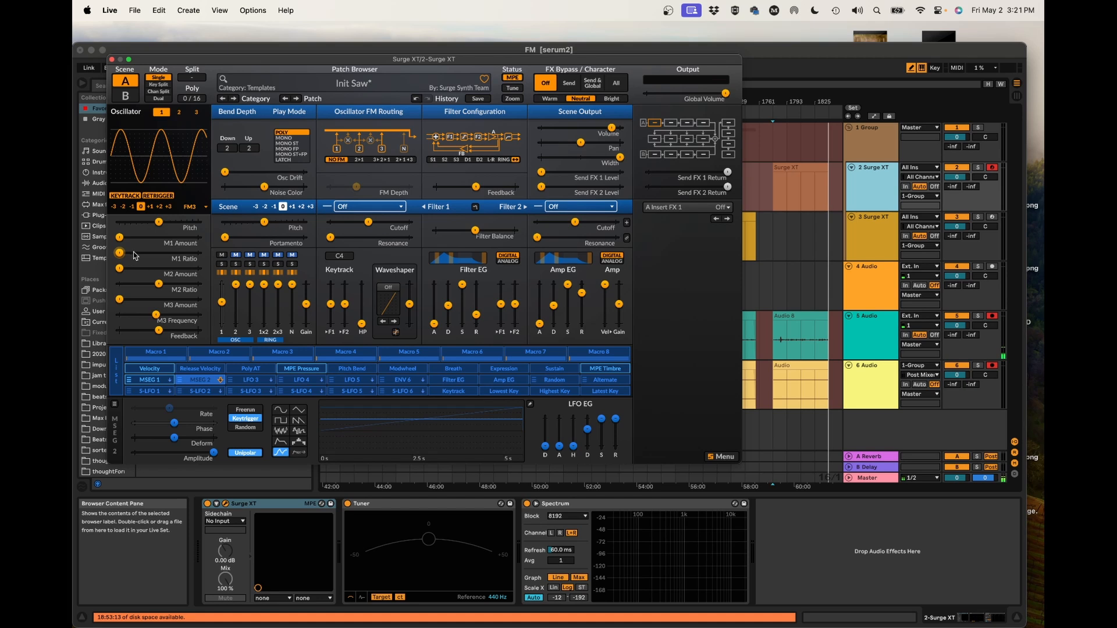
Step: Try oscillator 1's M1 Amount at 27.34 % while raising its M1 Ratio through 0.25 to slightly above the minimum
{"action": "left_click_drag", "start_coordinate": [120, 237], "coordinate": [133, 238]}
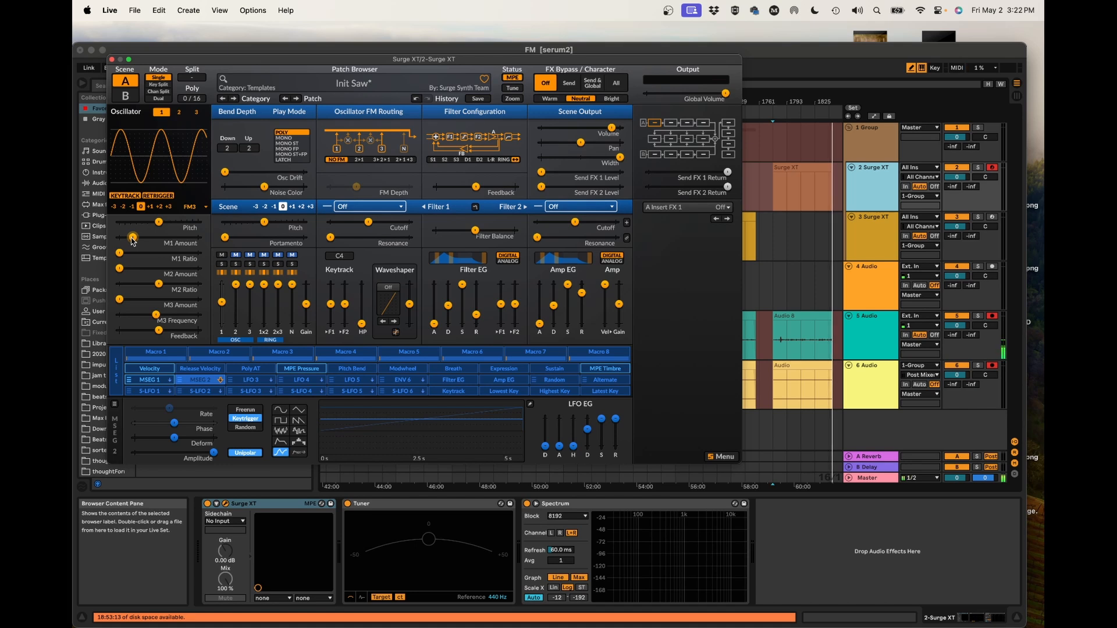
{"action": "left_click_drag", "start_coordinate": [132, 238], "coordinate": [120, 252]}
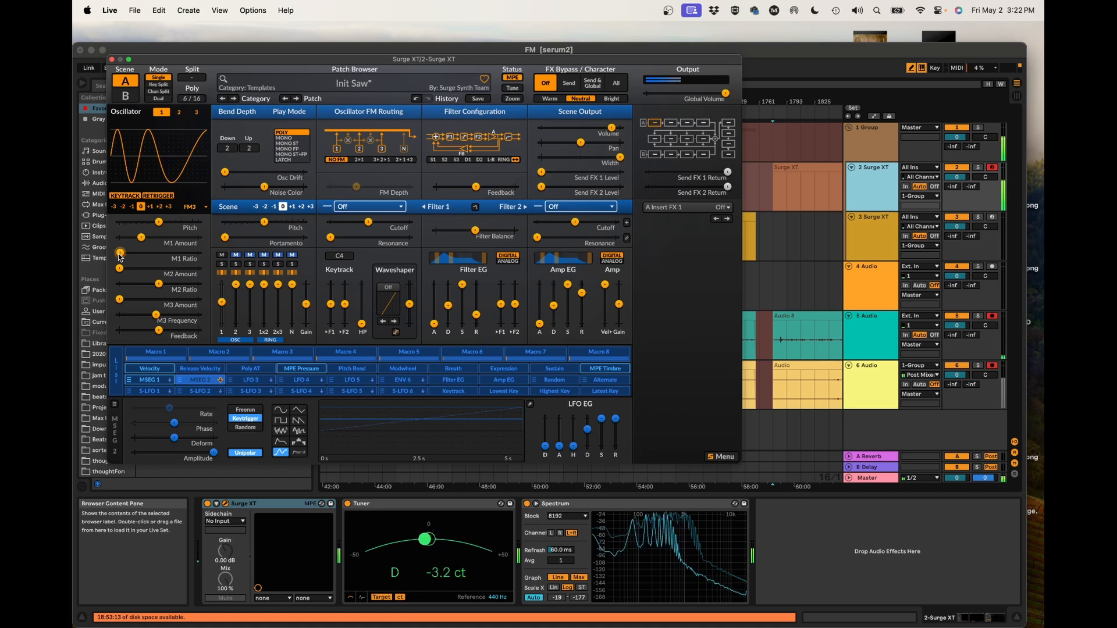
{"action": "mouse_move", "coordinate": [119, 256]}
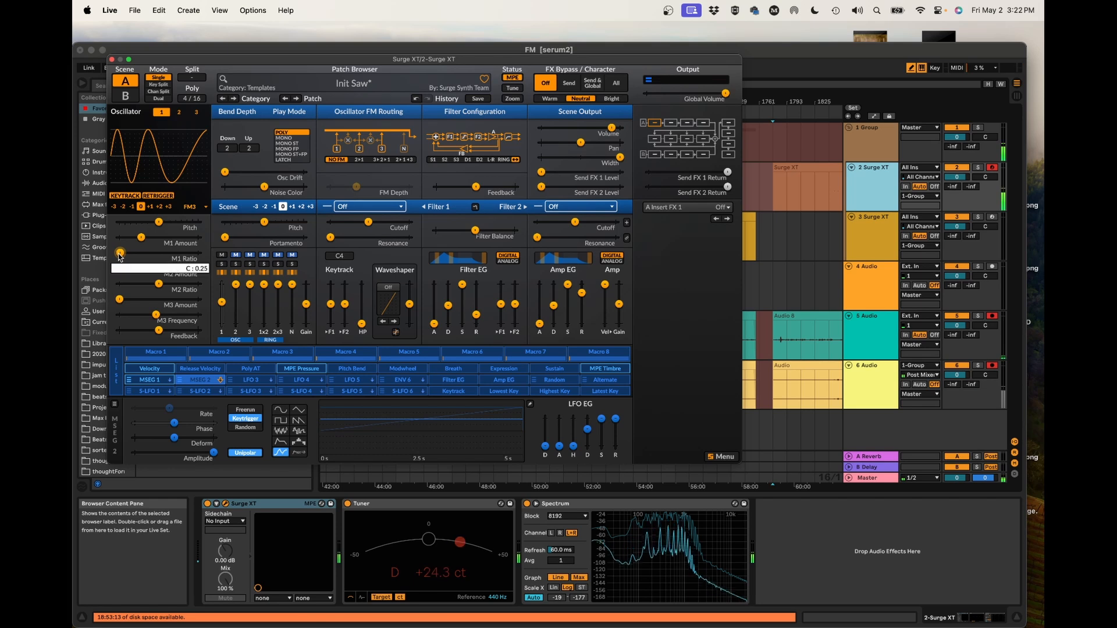
{"action": "left_click_drag", "start_coordinate": [120, 256], "coordinate": [121, 257]}
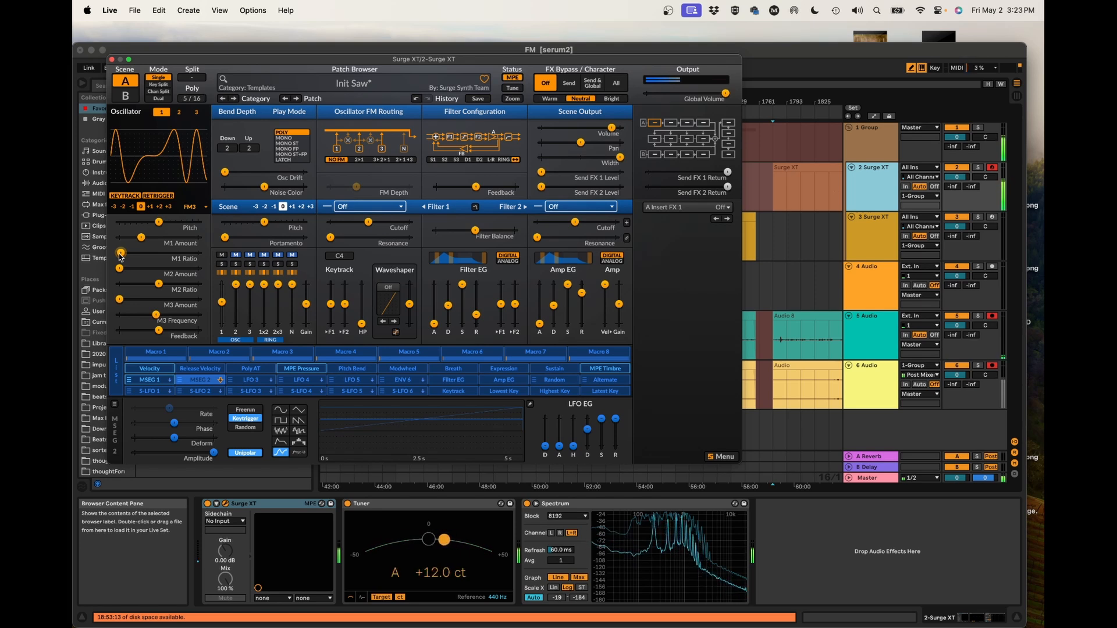
{"action": "left_click_drag", "start_coordinate": [120, 256], "coordinate": [123, 256]}
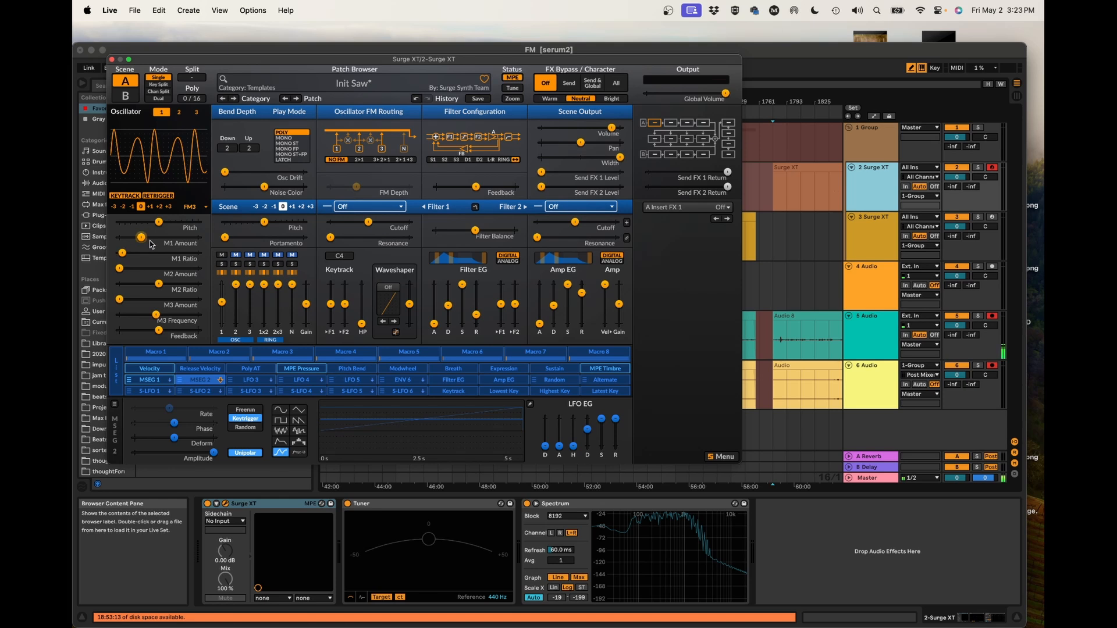
{"action": "mouse_move", "coordinate": [150, 240]}
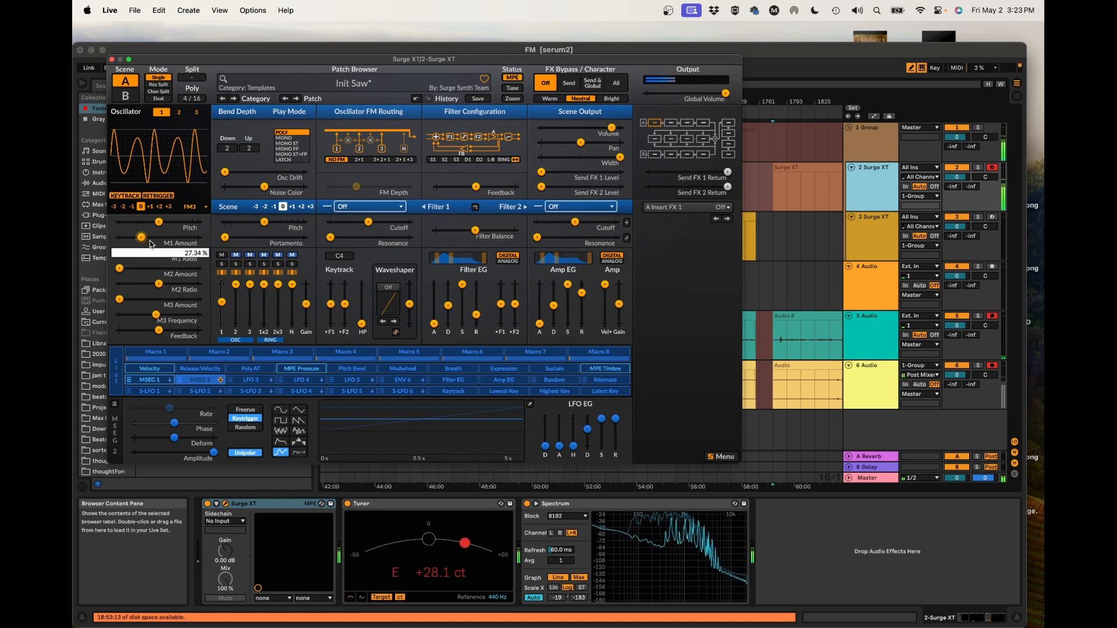
{"action": "left_click_drag", "start_coordinate": [122, 253], "coordinate": [122, 249]}
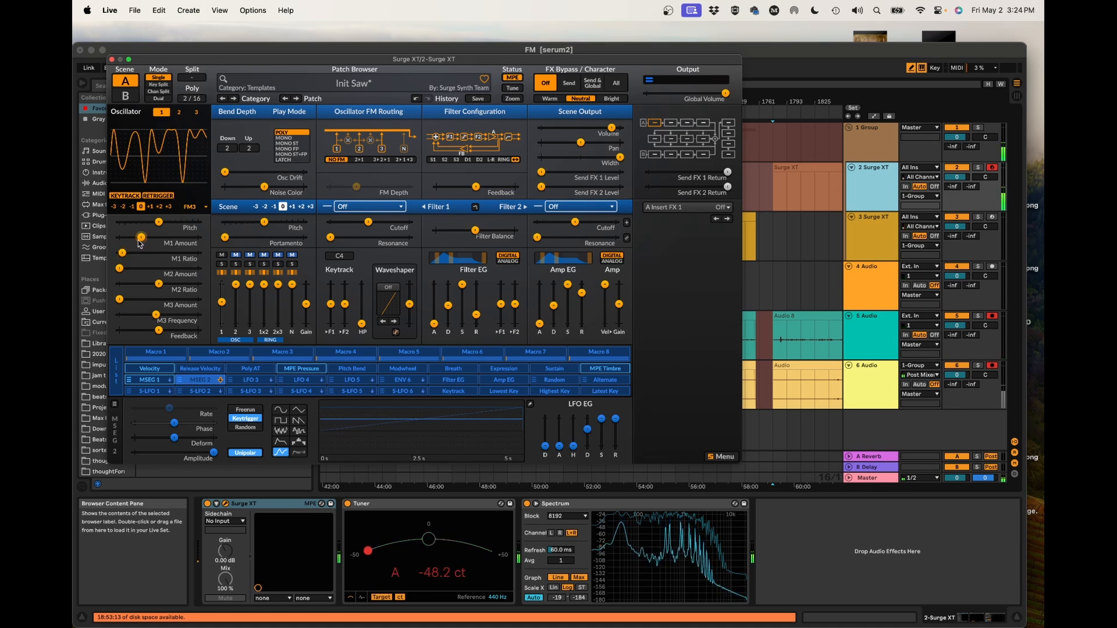
Step: Sweep oscillator 1's M1 Amount higher, down to the minimum and back up to 34.62 %, and set its M1 Ratio to 1.40
{"action": "left_click", "coordinate": [137, 244]}
{"action": "left_click_drag", "start_coordinate": [142, 237], "coordinate": [151, 238]}
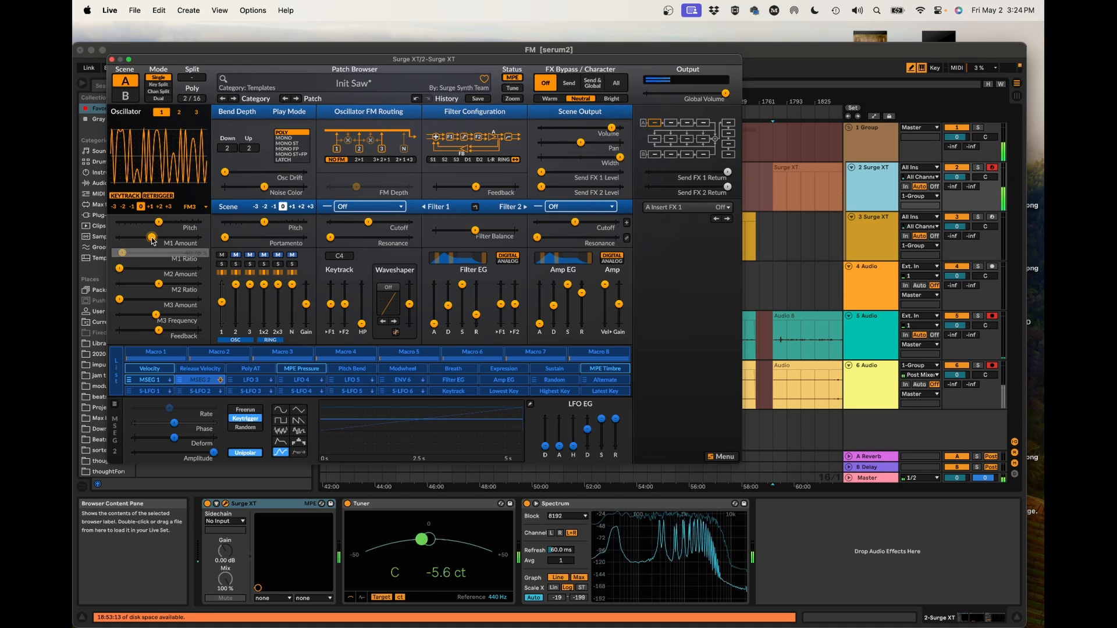
{"action": "left_click_drag", "start_coordinate": [153, 241], "coordinate": [120, 241]}
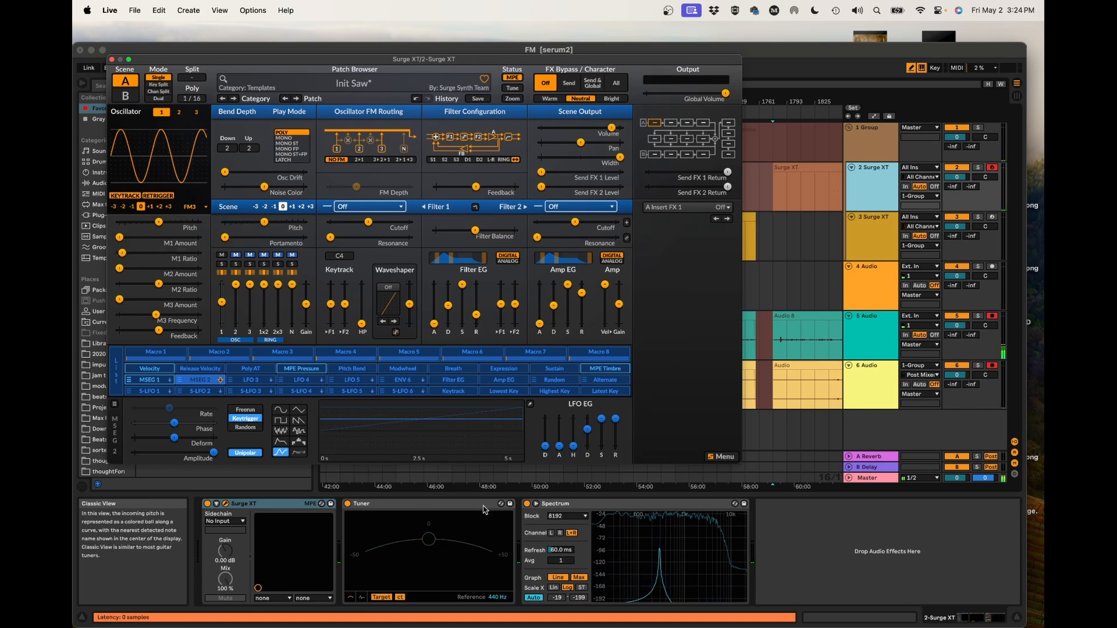
{"action": "left_click", "coordinate": [120, 238]}
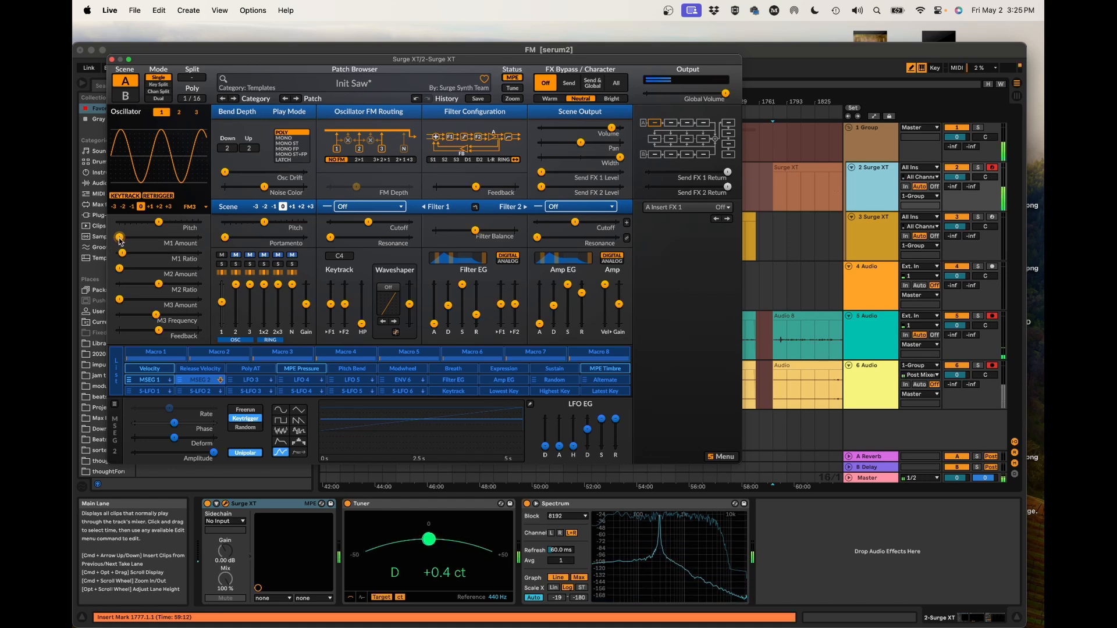
{"action": "left_click_drag", "start_coordinate": [120, 239], "coordinate": [146, 237]}
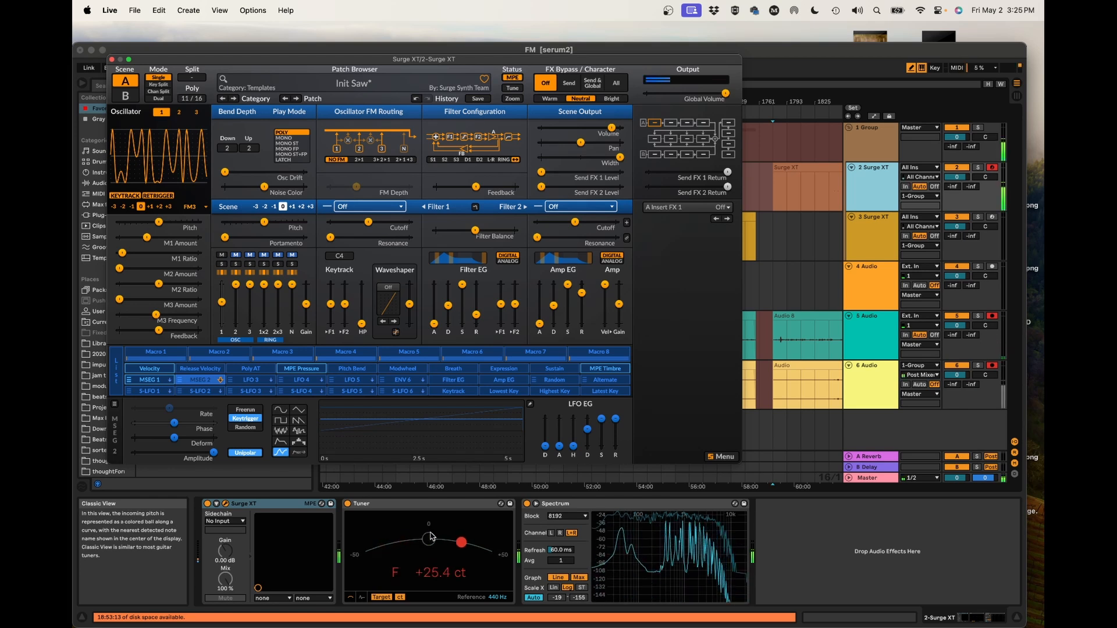
{"action": "left_click_drag", "start_coordinate": [123, 253], "coordinate": [123, 254]}
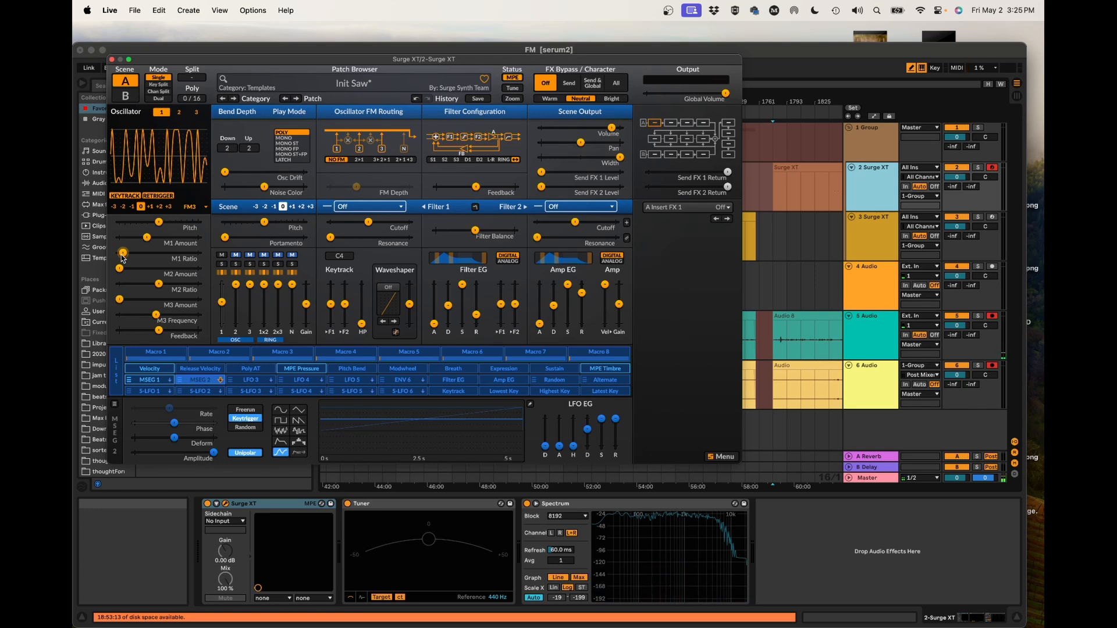
Step: Try oscillator 1's Pitch at -1.32 semitones and return it to 0.00 semitones
{"action": "left_click", "coordinate": [159, 225]}
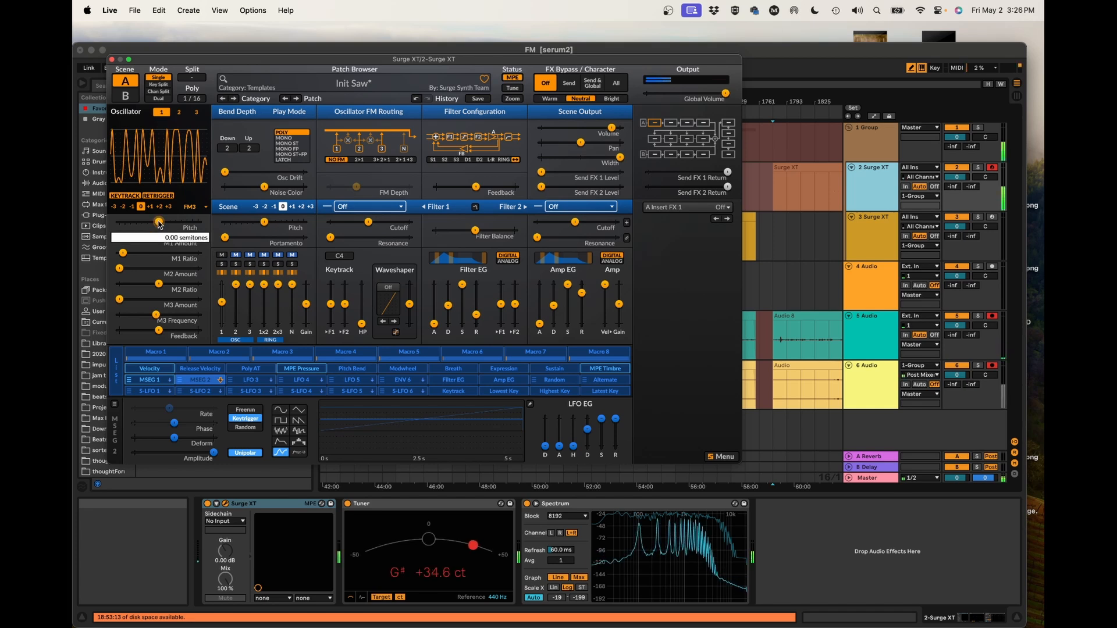
{"action": "left_click_drag", "start_coordinate": [159, 224], "coordinate": [151, 224]}
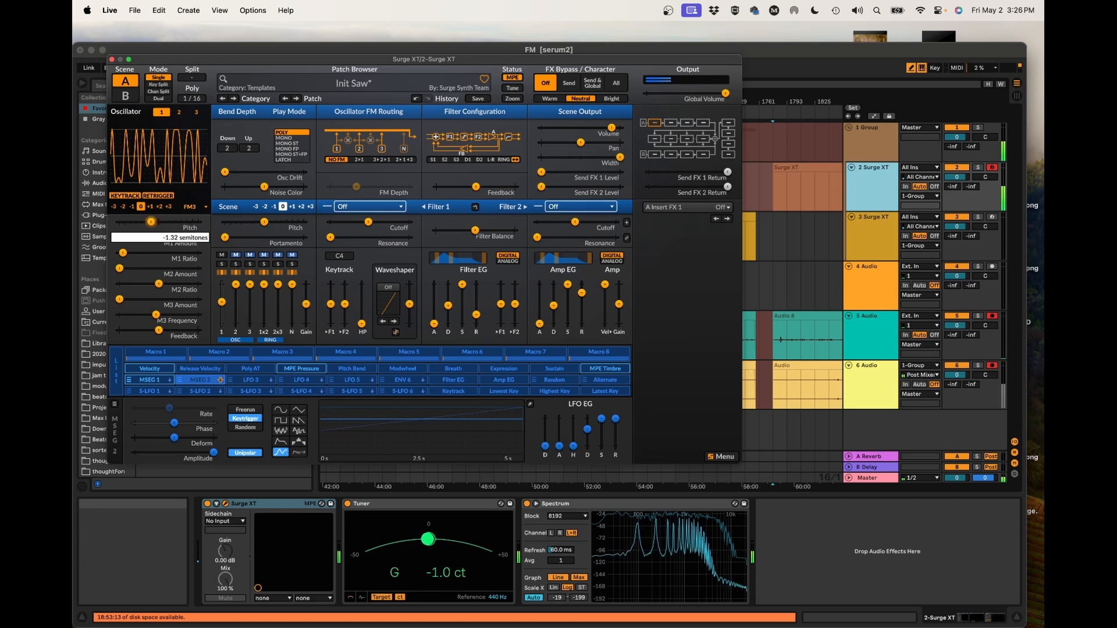
{"action": "left_click_drag", "start_coordinate": [150, 224], "coordinate": [151, 224]}
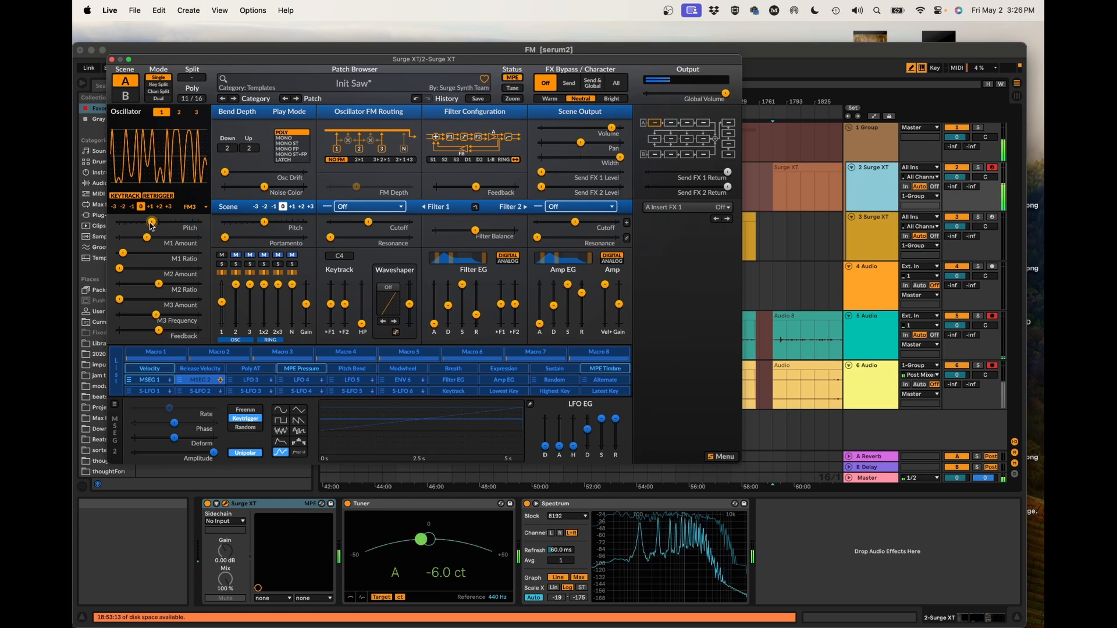
{"action": "left_click_drag", "start_coordinate": [150, 227], "coordinate": [151, 224]}
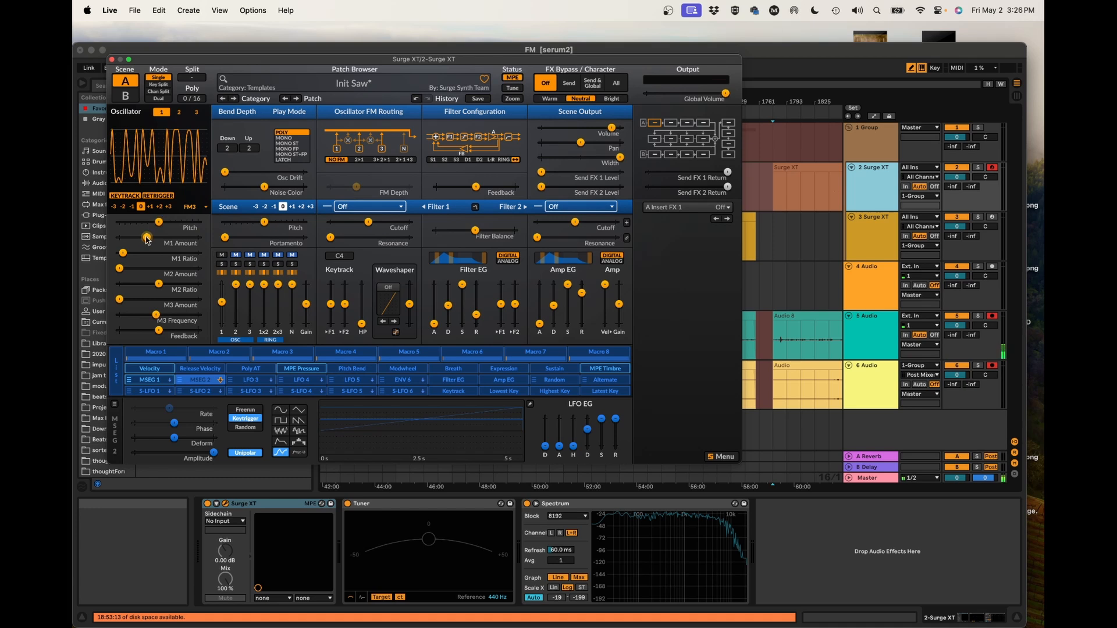
Step: Raise oscillator 1's M1 Ratio in small increments to about one eighth of its range
{"action": "mouse_move", "coordinate": [147, 238]}
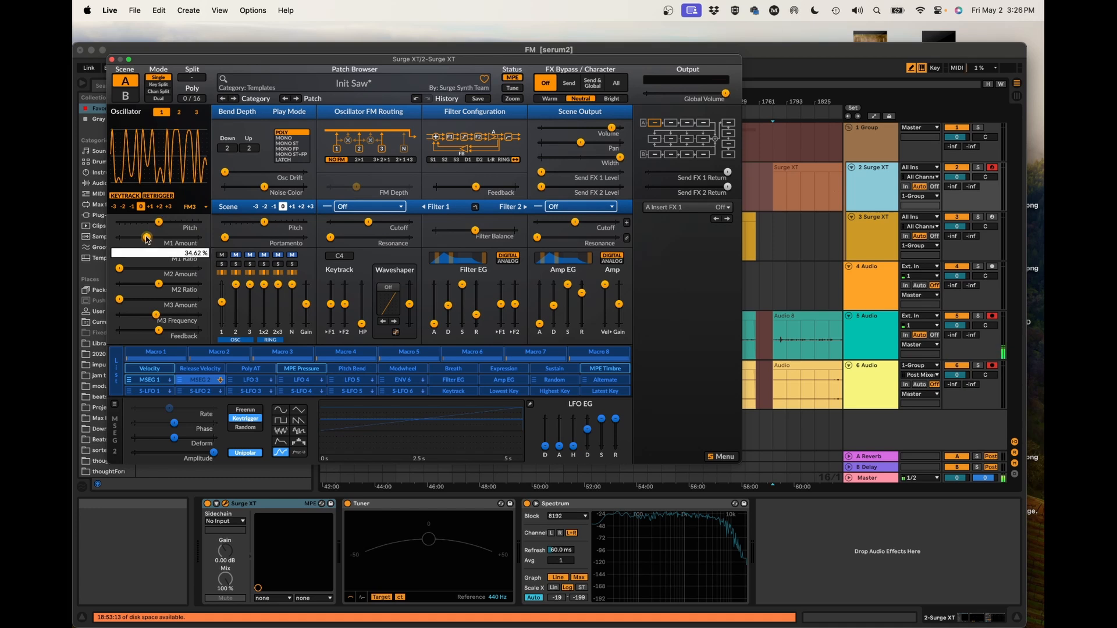
{"action": "mouse_move", "coordinate": [124, 254]}
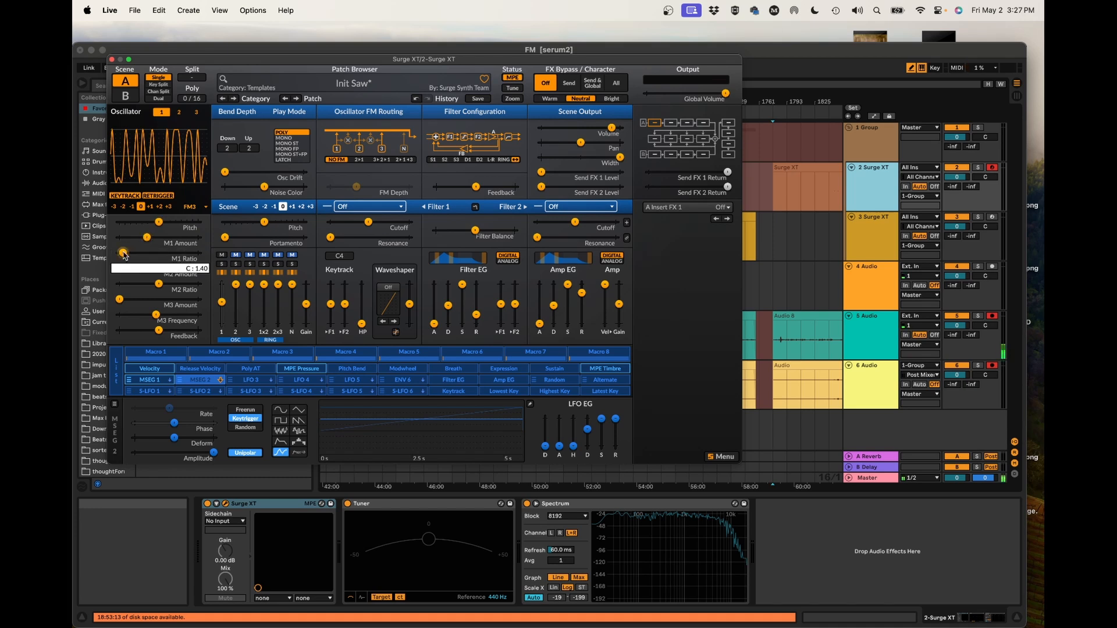
{"action": "left_click_drag", "start_coordinate": [124, 255], "coordinate": [124, 255]}
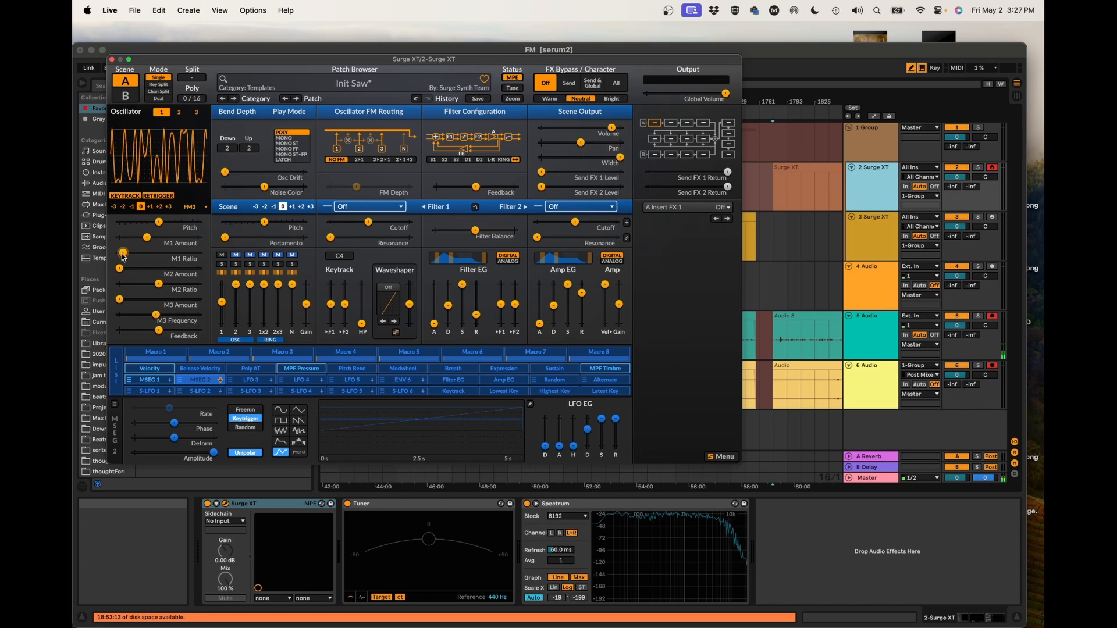
{"action": "left_click", "coordinate": [124, 254]}
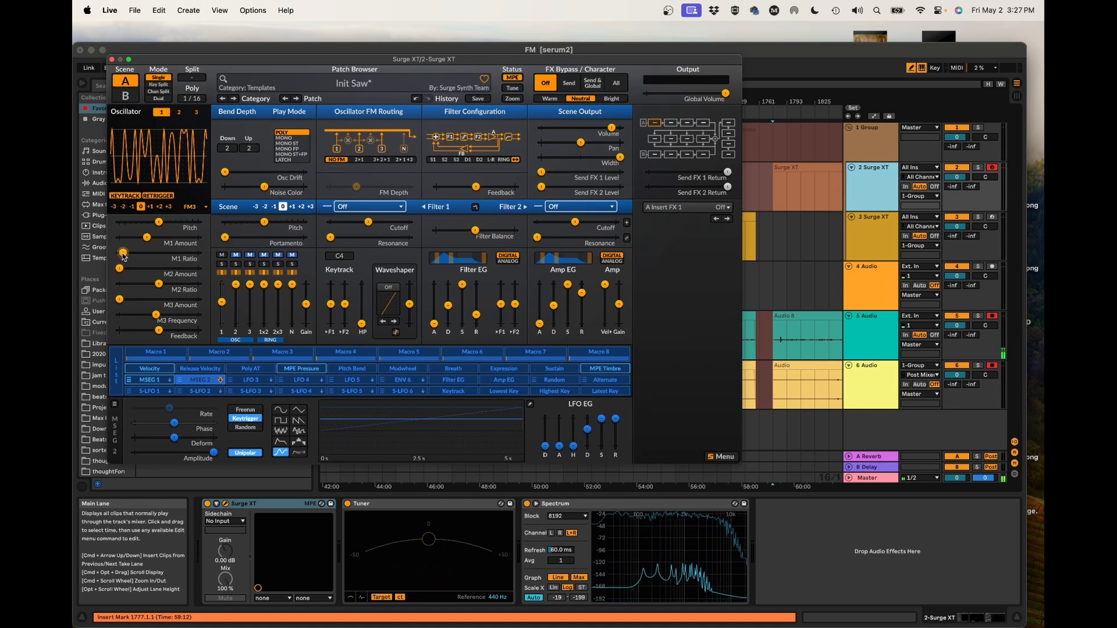
{"action": "mouse_move", "coordinate": [124, 254]}
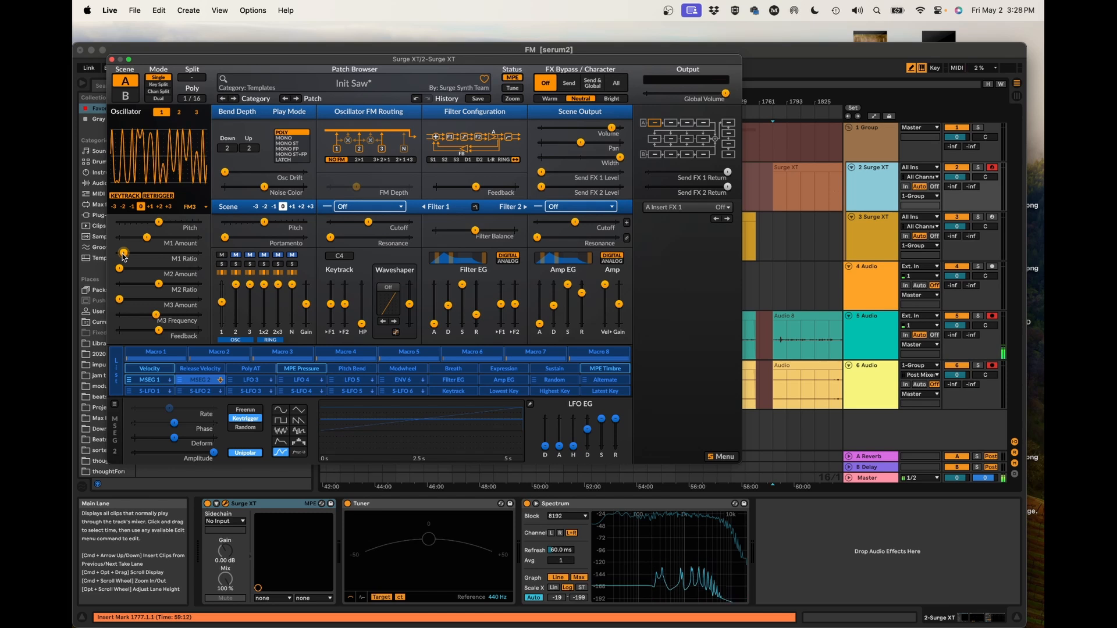
{"action": "left_click_drag", "start_coordinate": [123, 257], "coordinate": [124, 252]}
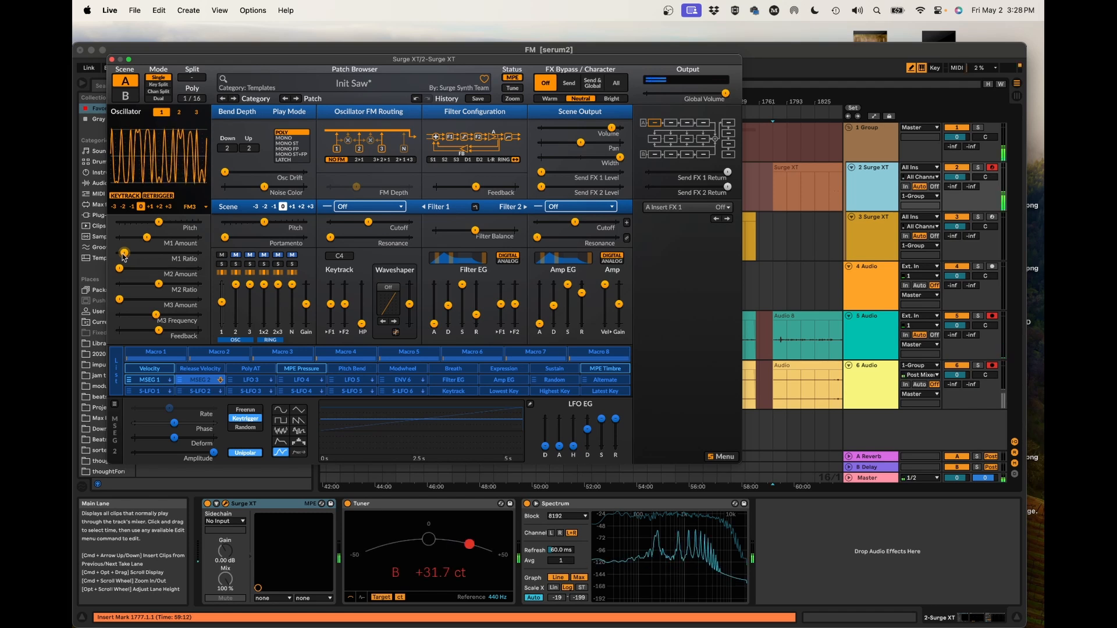
{"action": "left_click_drag", "start_coordinate": [124, 256], "coordinate": [124, 253]}
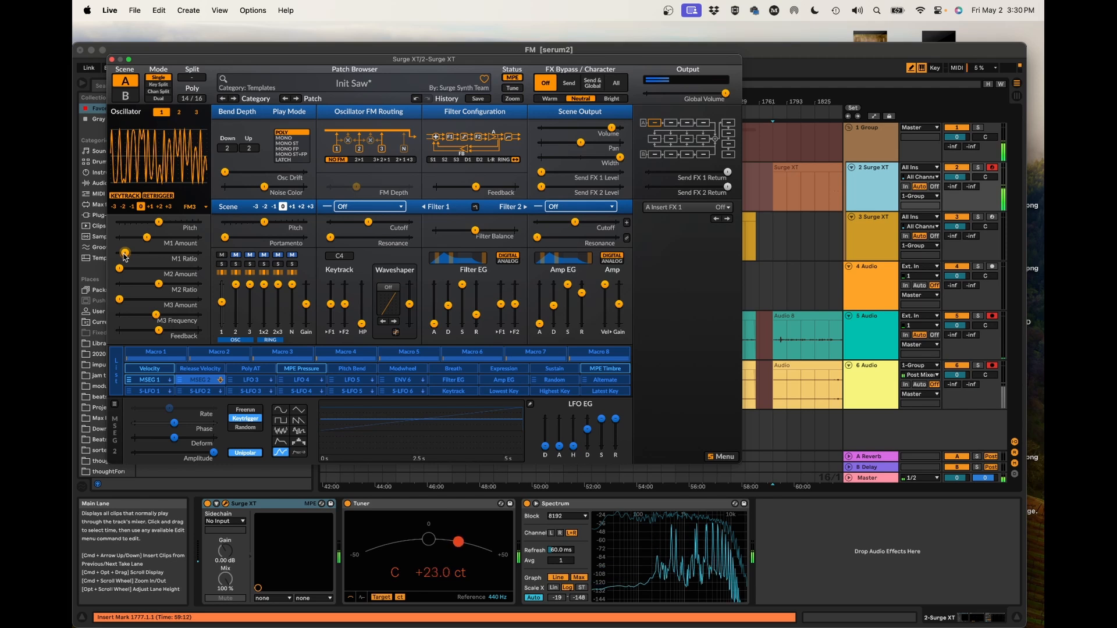
{"action": "left_click_drag", "start_coordinate": [125, 257], "coordinate": [130, 253]}
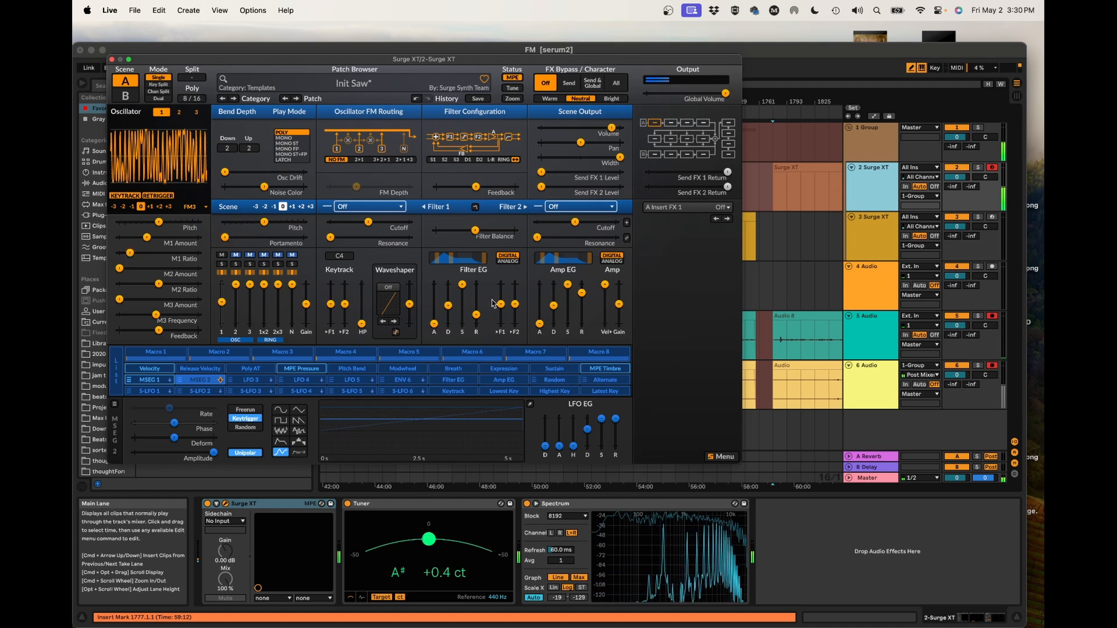
Step: Raise oscillator 1's mixer level slightly and lower its M1 Amount to the minimum
{"action": "mouse_move", "coordinate": [583, 297]}
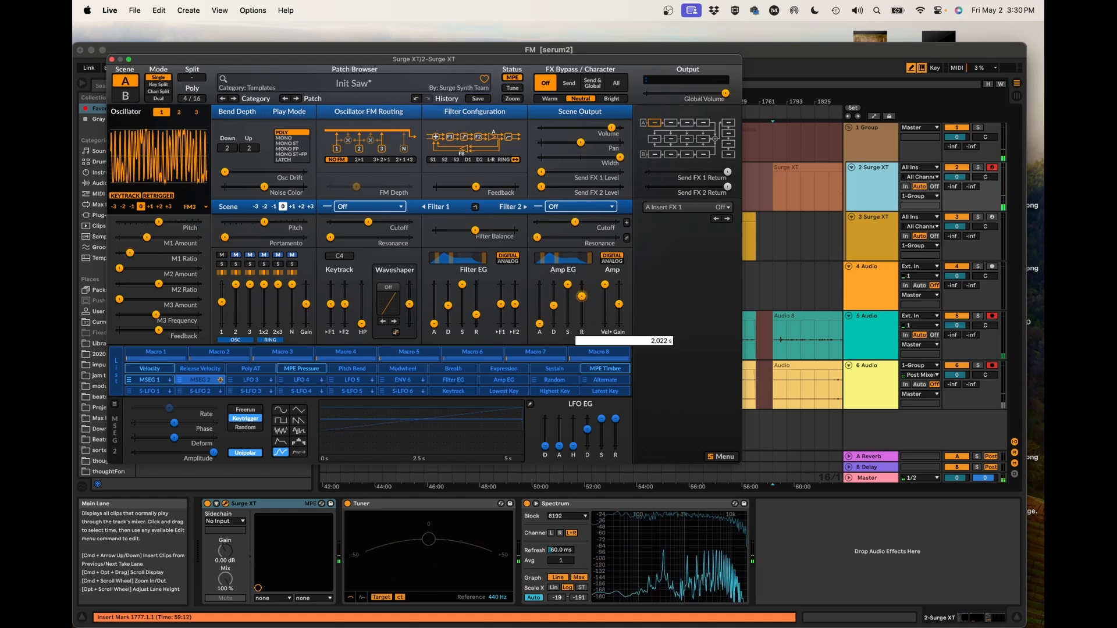
{"action": "left_click_drag", "start_coordinate": [582, 297], "coordinate": [583, 294]}
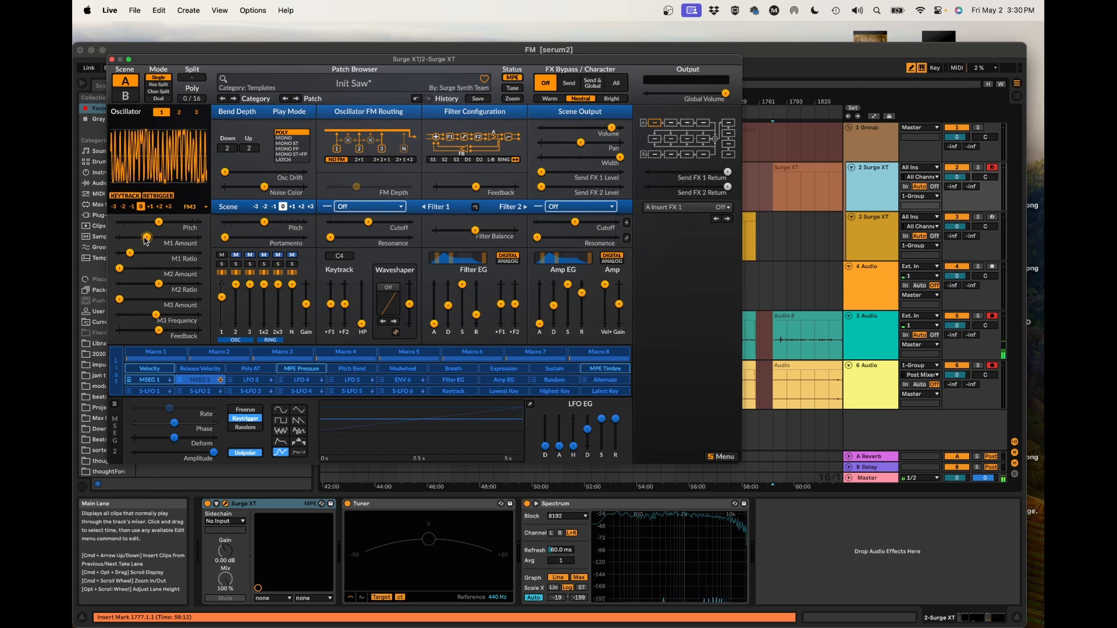
{"action": "left_click_drag", "start_coordinate": [146, 238], "coordinate": [119, 237]}
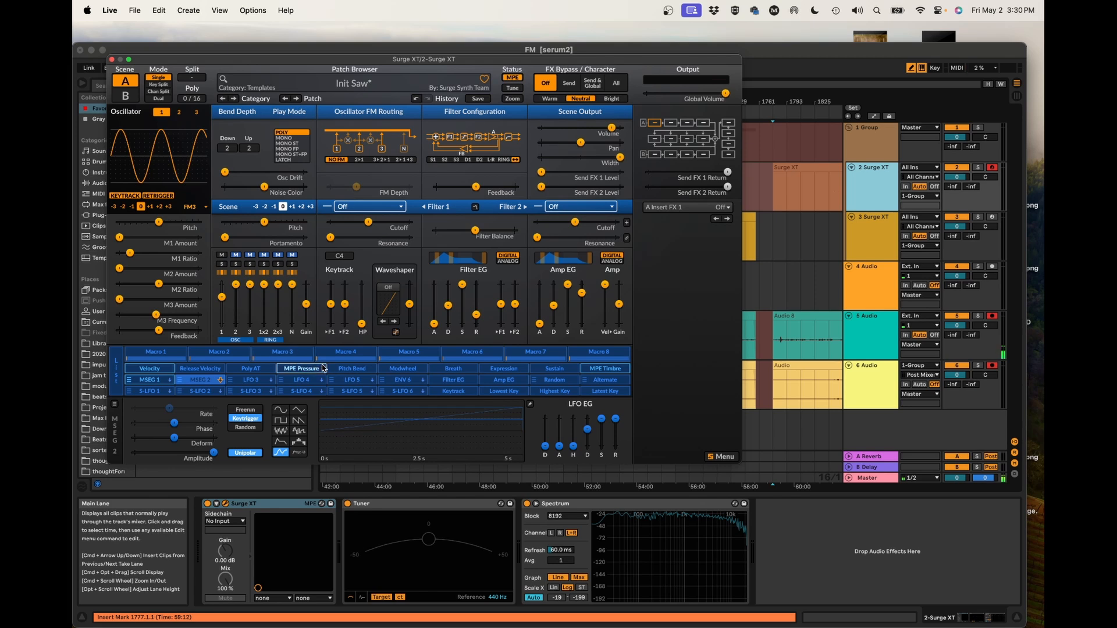
Step: Lengthen ENV 6's decay and modulate oscillator 1's M1 Amount with it up to about the middle of the range
{"action": "left_click", "coordinate": [395, 381]}
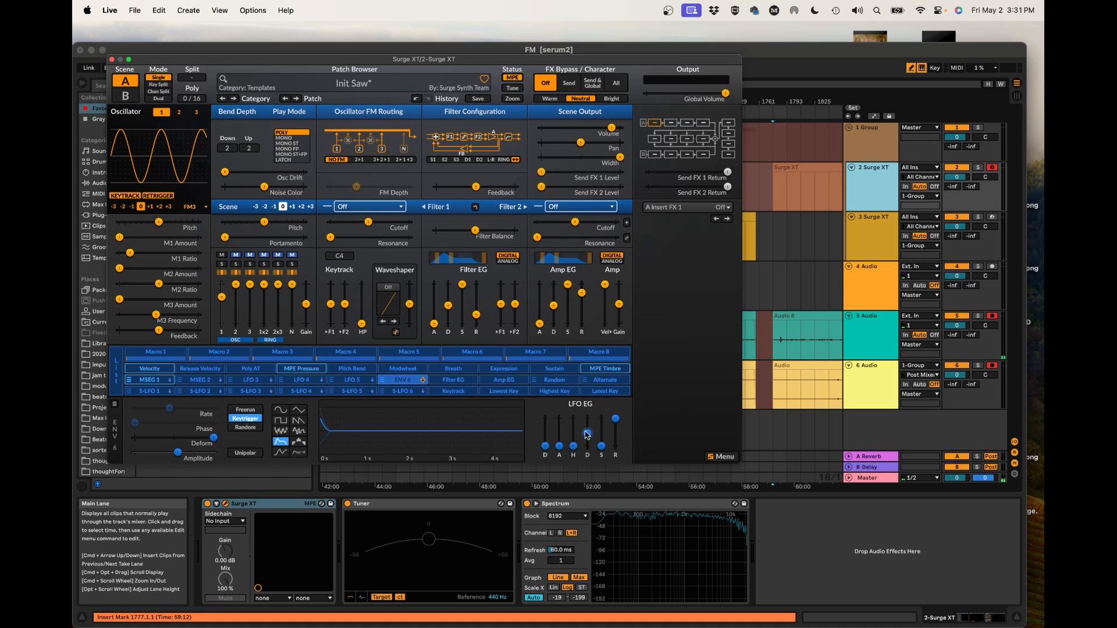
{"action": "left_click", "coordinate": [396, 381]}
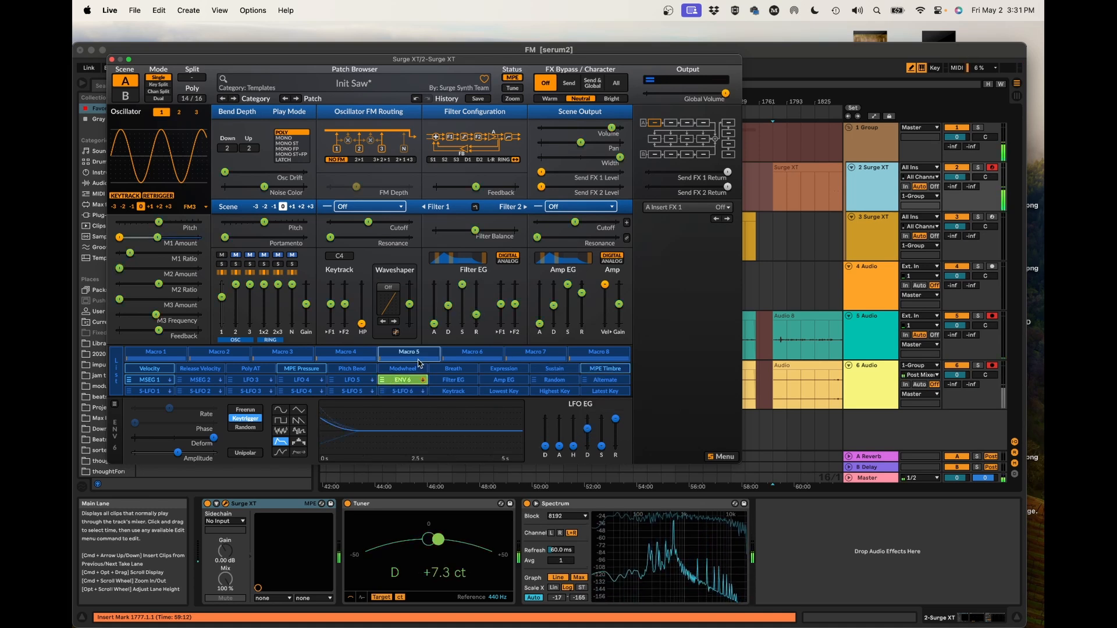
Step: Raise oscillator 1's mixer level to match the other mixer channels and shorten ENV 6's decay slightly
{"action": "left_click", "coordinate": [402, 380]}
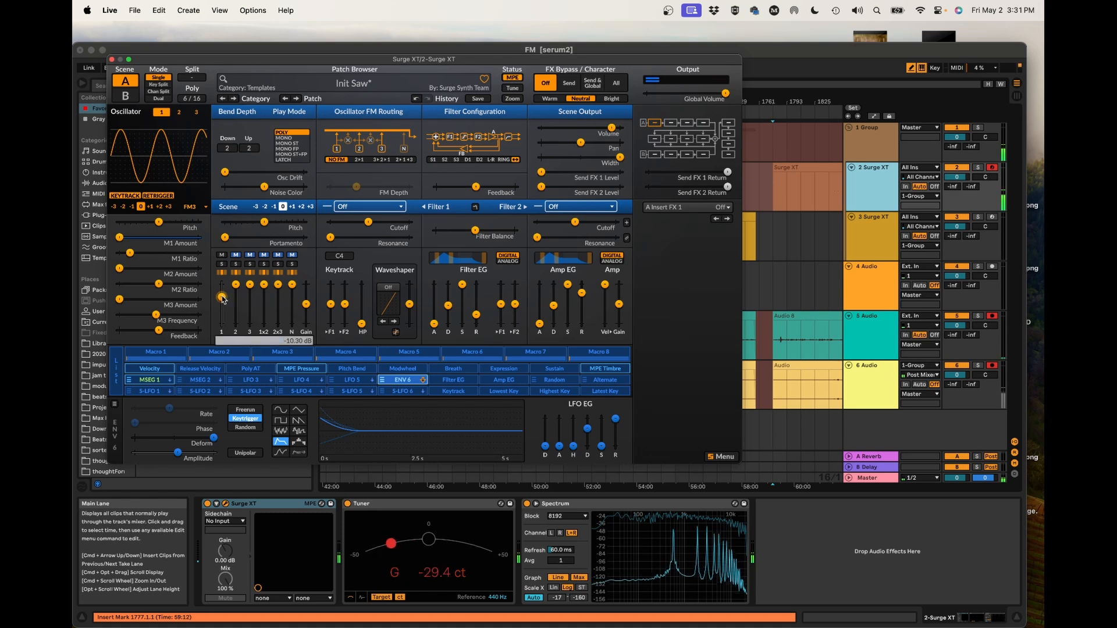
{"action": "left_click_drag", "start_coordinate": [223, 299], "coordinate": [221, 286]}
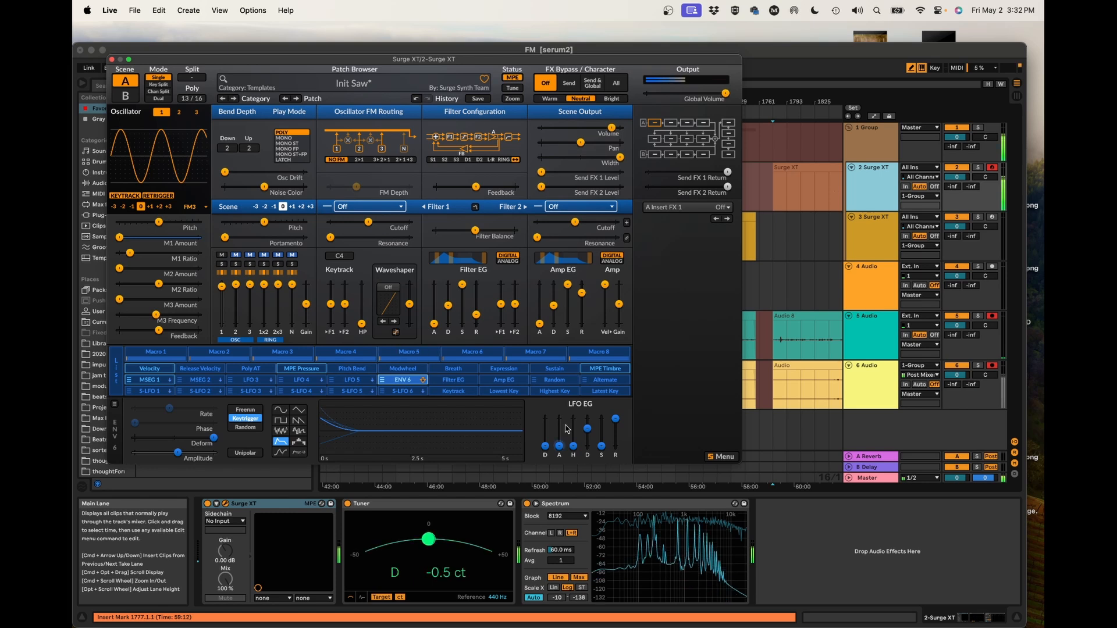
{"action": "left_click_drag", "start_coordinate": [587, 428], "coordinate": [587, 434]}
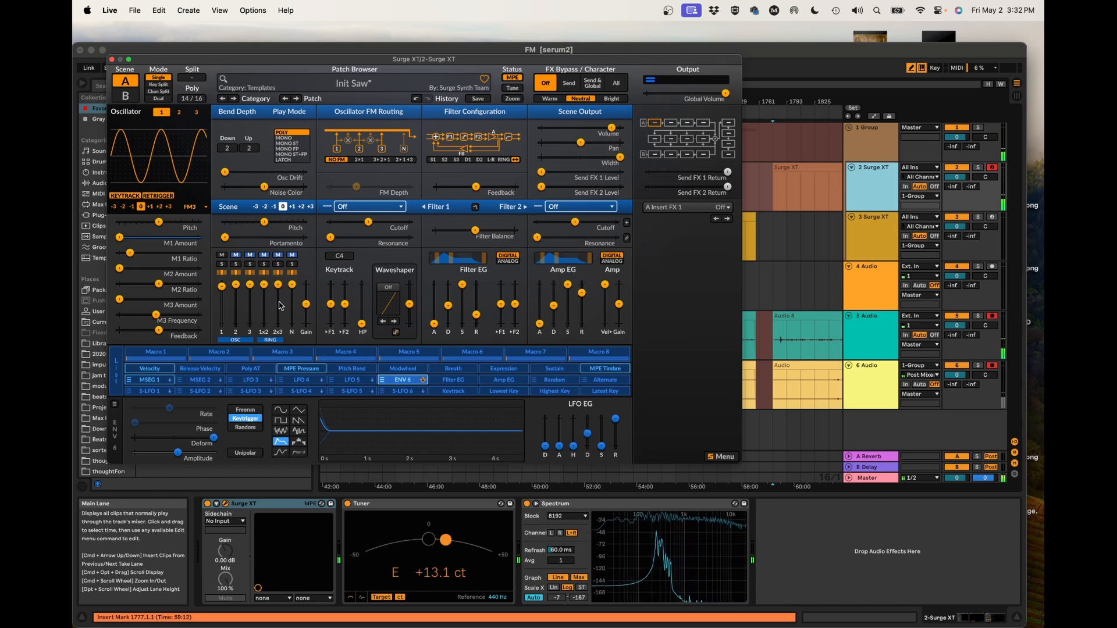
Step: Raise M1 Ratio and ENV 6's decay slightly, and bring M1 Amount up to about one eighth of its range
{"action": "left_click_drag", "start_coordinate": [130, 252], "coordinate": [133, 253]}
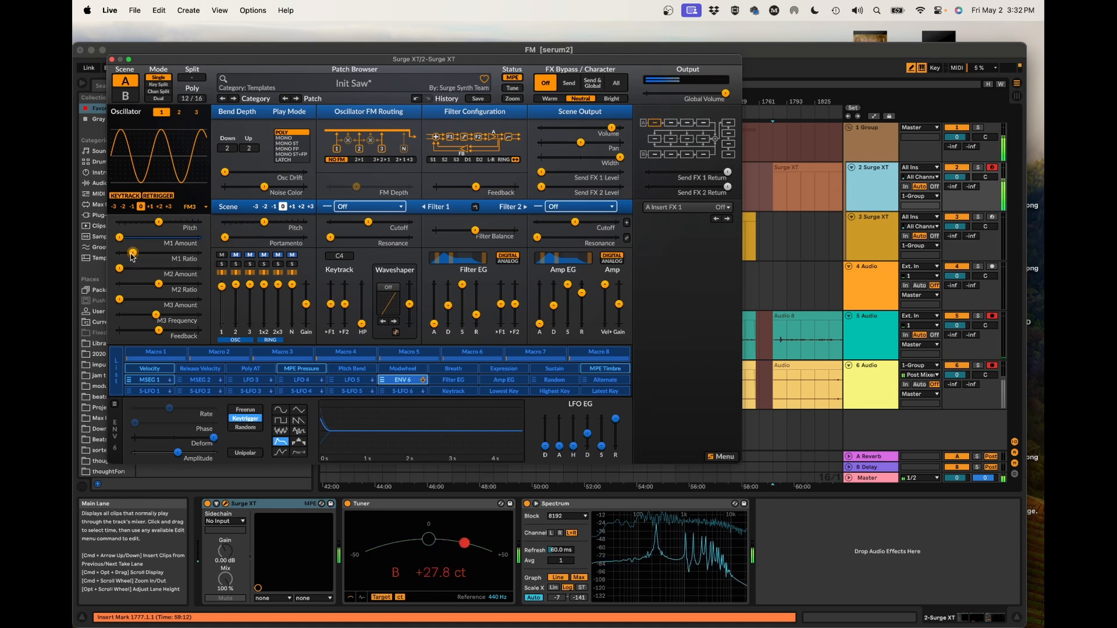
{"action": "left_click_drag", "start_coordinate": [588, 433], "coordinate": [587, 431]}
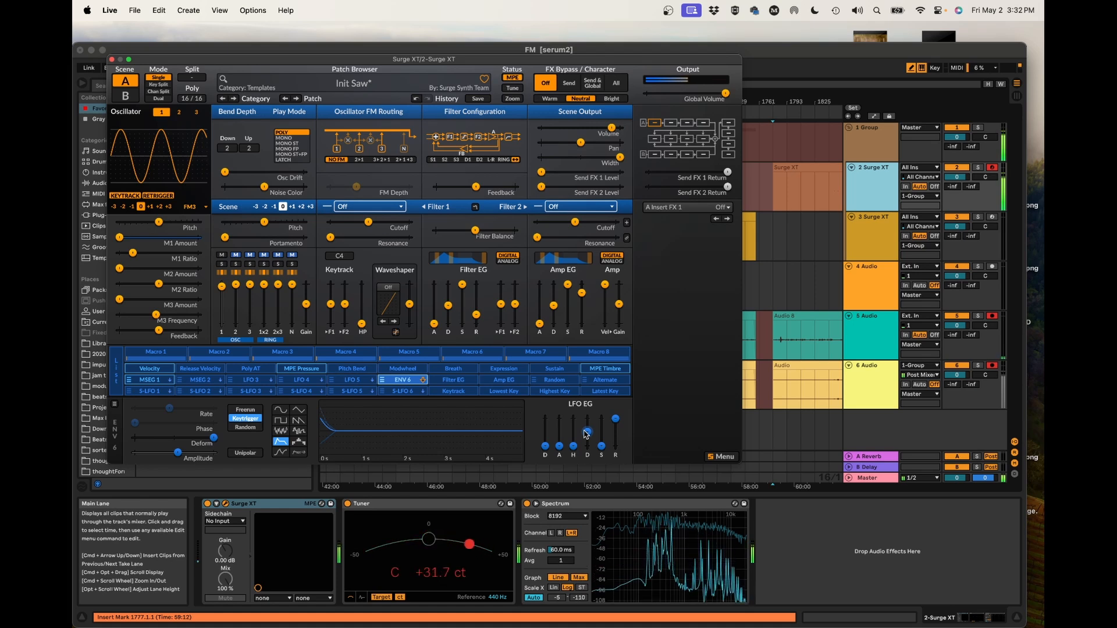
{"action": "left_click", "coordinate": [120, 238]}
{"action": "left_click_drag", "start_coordinate": [120, 238], "coordinate": [128, 238]}
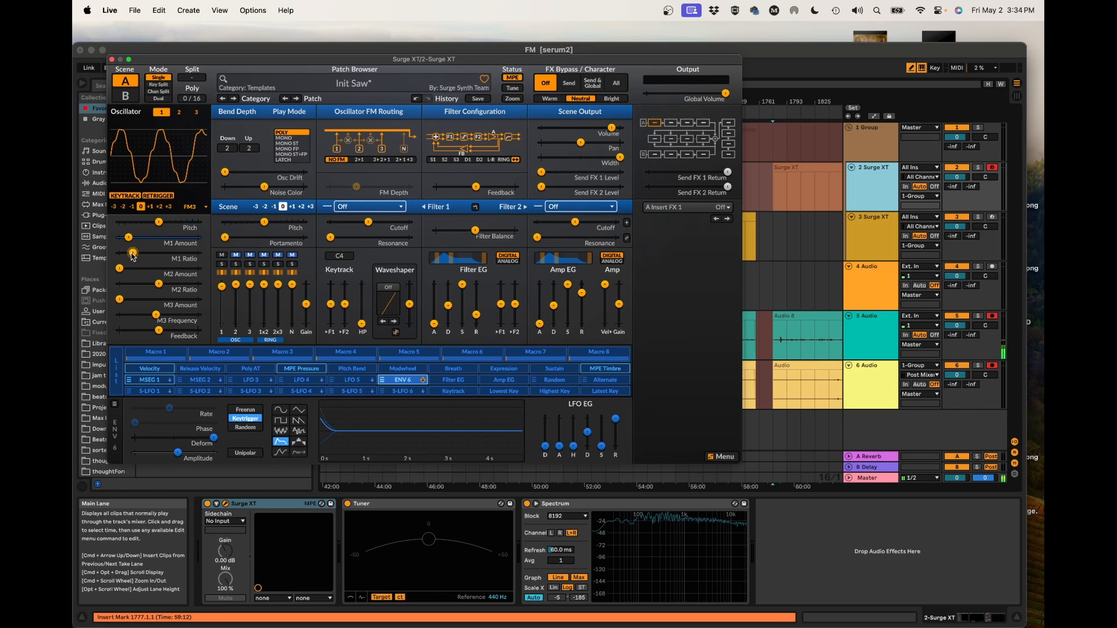
Step: Lower oscillator 1's M1 Ratio to just above its minimum and its M2 Ratio to 11.01
{"action": "left_click_drag", "start_coordinate": [133, 256], "coordinate": [126, 254]}
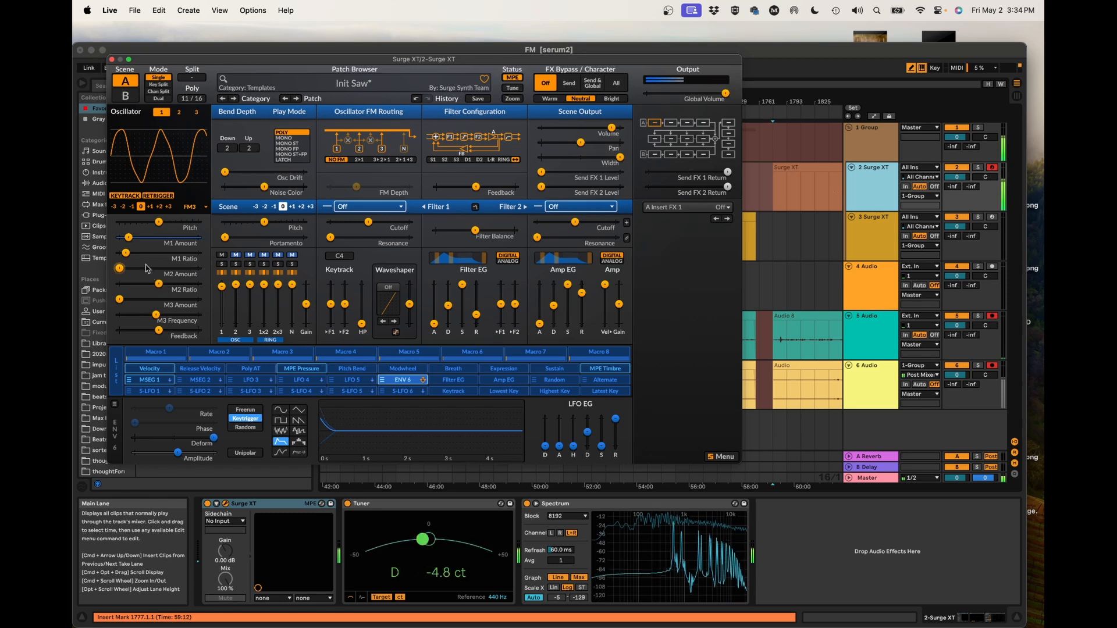
{"action": "left_click_drag", "start_coordinate": [128, 255], "coordinate": [125, 256]}
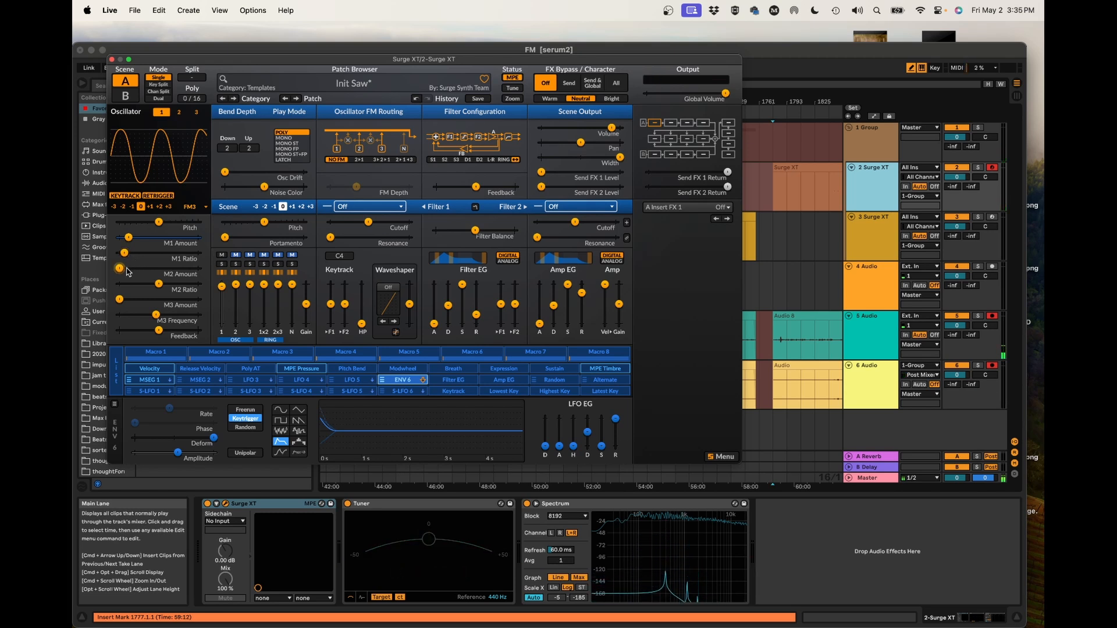
{"action": "left_click_drag", "start_coordinate": [157, 285], "coordinate": [146, 285]}
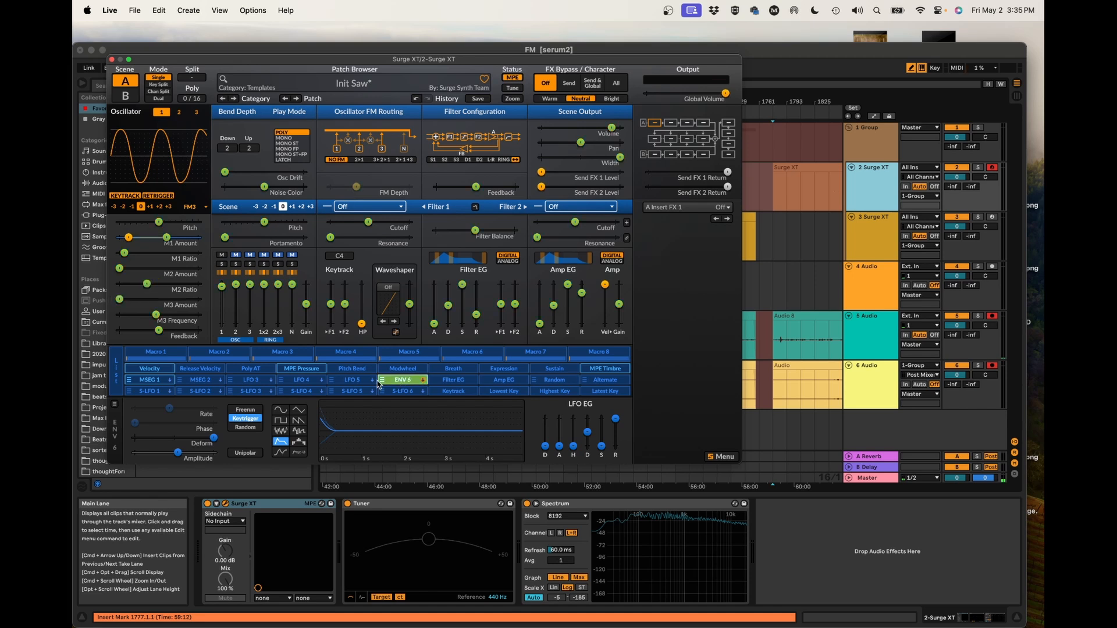
Step: Turn LFO 5 into an envelope with minimum sustain and modulate M2 Amount with it up to about one sixth of the range
{"action": "left_click", "coordinate": [350, 381]}
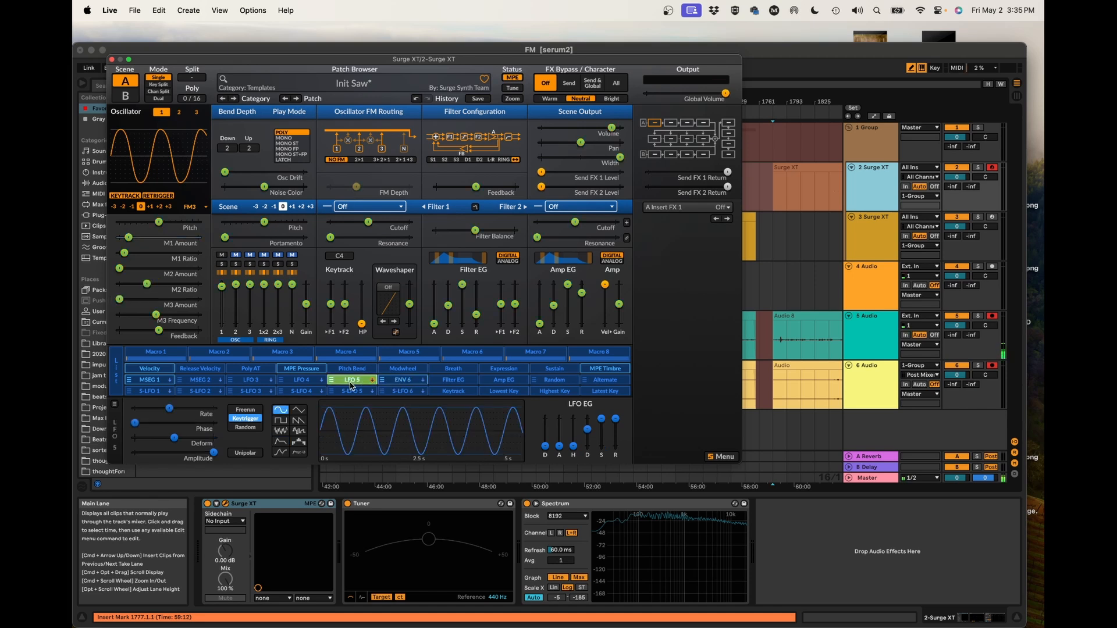
{"action": "left_click", "coordinate": [281, 442]}
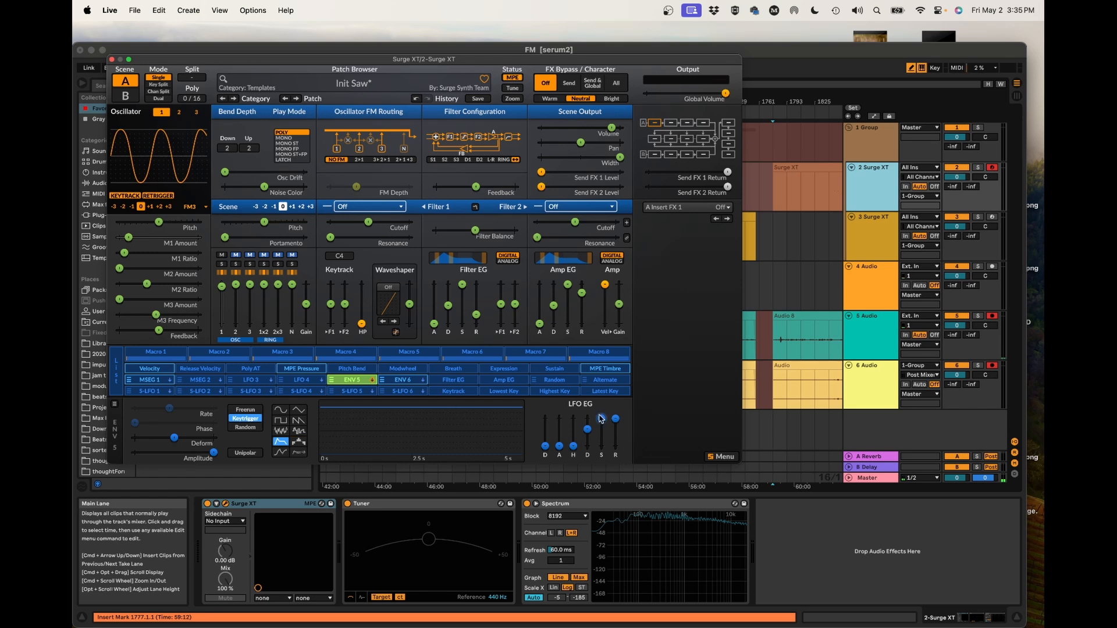
{"action": "mouse_move", "coordinate": [601, 418]}
{"action": "left_mouse_down"}
{"action": "mouse_move", "coordinate": [601, 446]}
{"action": "mouse_move", "coordinate": [588, 427]}
{"action": "left_mouse_up"}
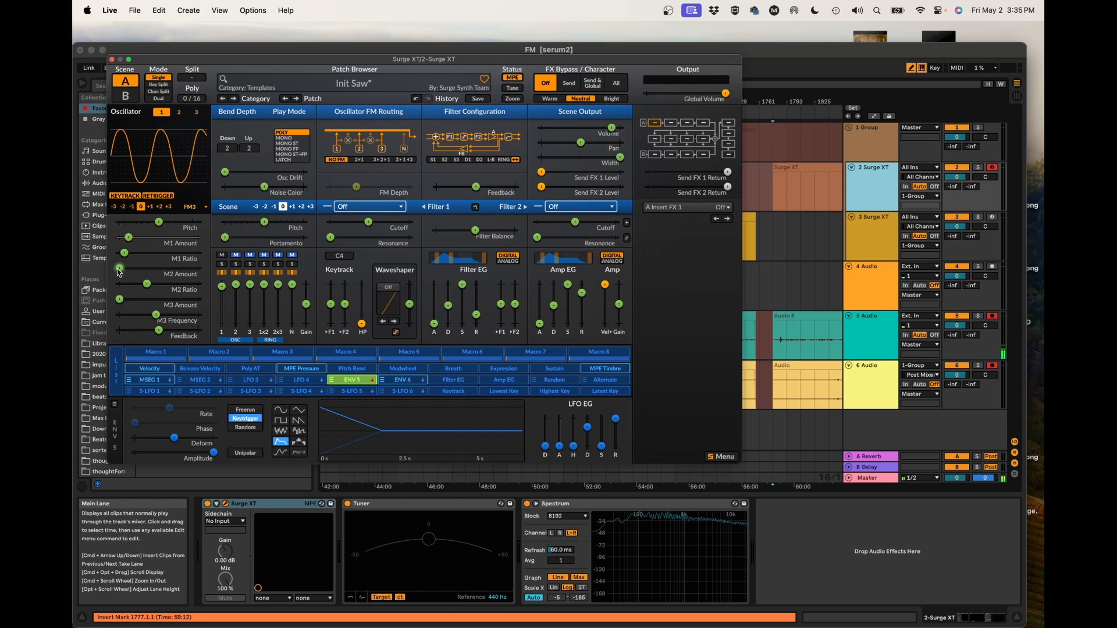
{"action": "left_click_drag", "start_coordinate": [119, 268], "coordinate": [132, 269]}
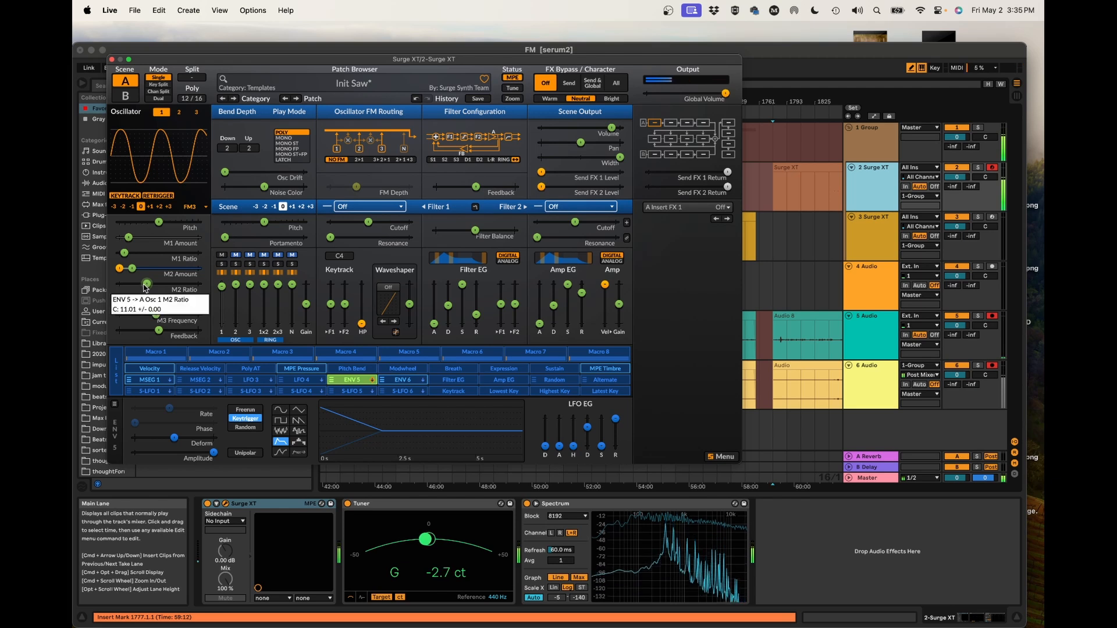
{"action": "left_click", "coordinate": [352, 379]}
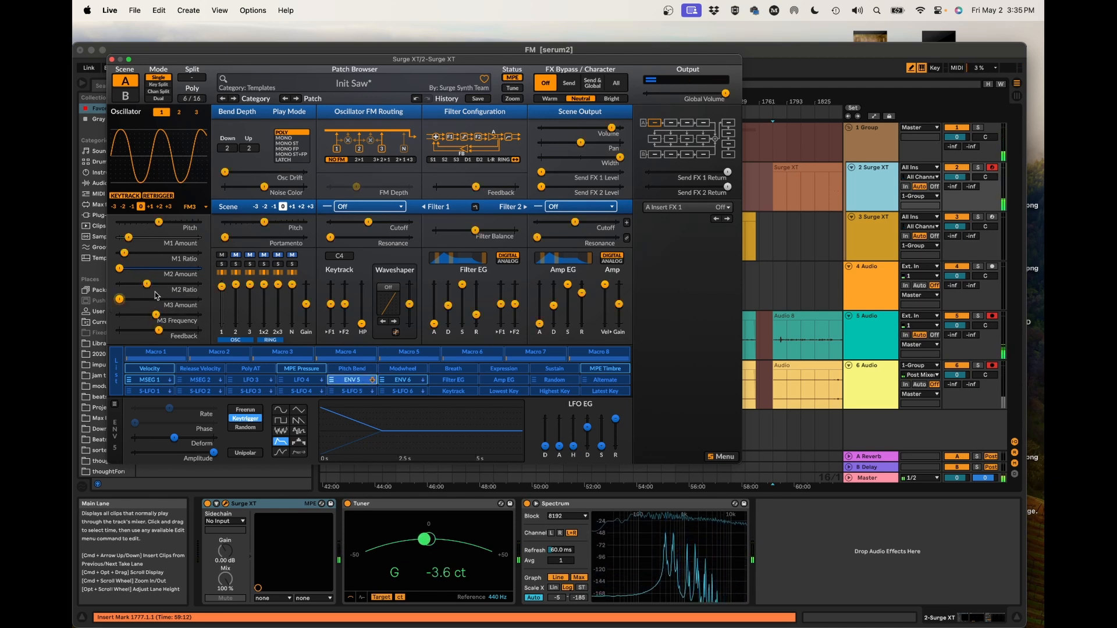
Step: Lower M2 Ratio to about one eighth of its range and raise M2 Amount to about one seventh
{"action": "left_click_drag", "start_coordinate": [148, 285], "coordinate": [133, 285]}
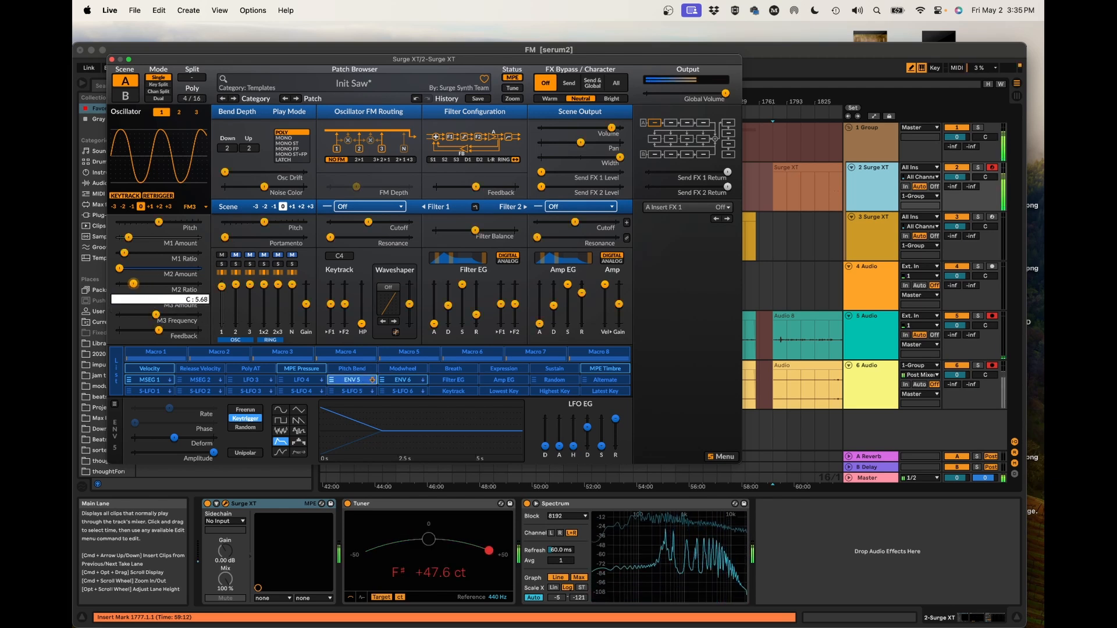
{"action": "left_click_drag", "start_coordinate": [131, 284], "coordinate": [129, 287]}
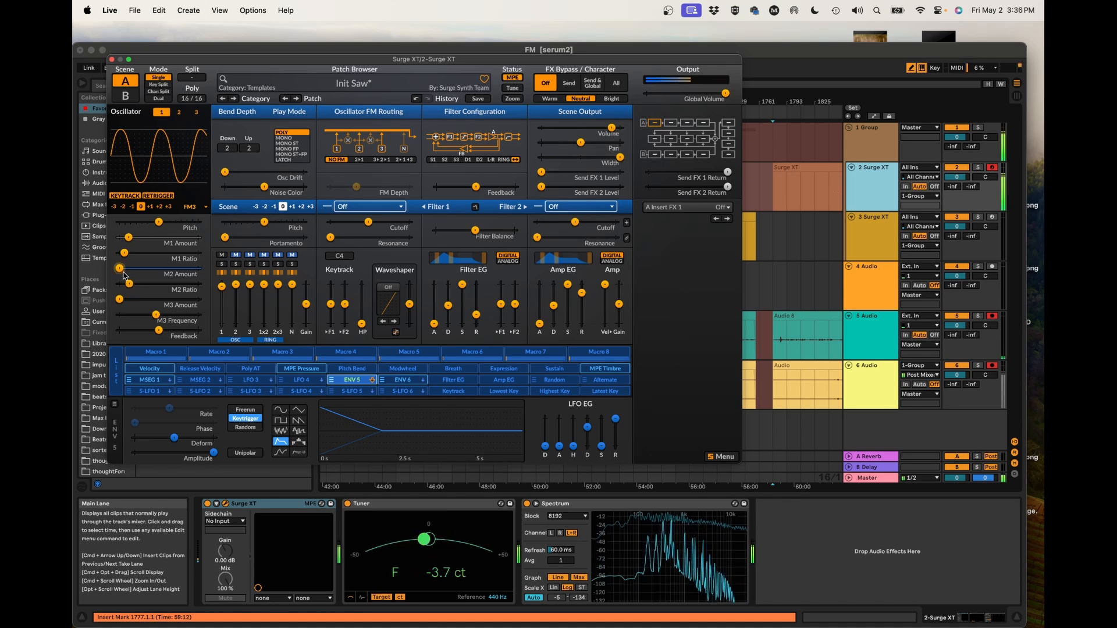
{"action": "left_click_drag", "start_coordinate": [120, 268], "coordinate": [131, 268]}
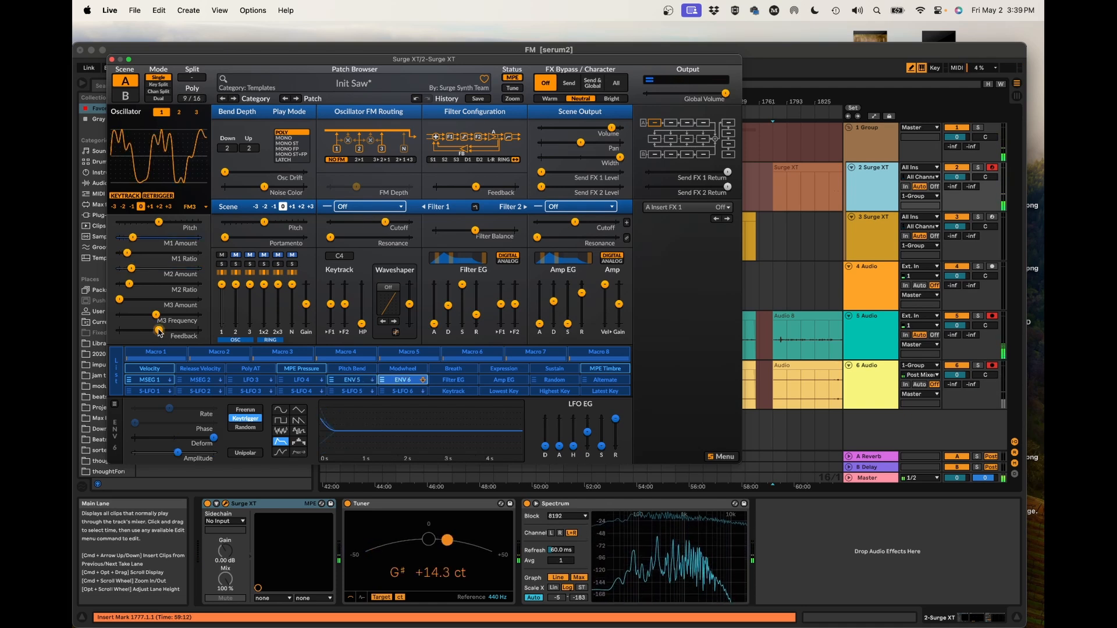
Step: Lower oscillator 1's Feedback well below its centre and shorten the Amp EG's release to the minimum
{"action": "left_click", "coordinate": [160, 332]}
{"action": "left_click_drag", "start_coordinate": [159, 332], "coordinate": [136, 331]}
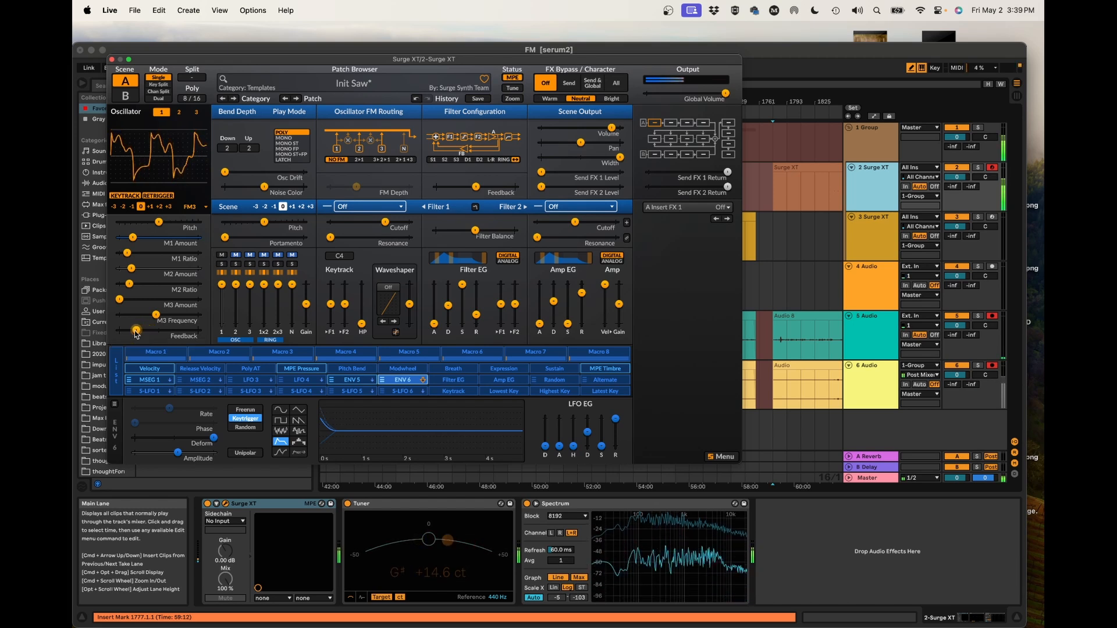
{"action": "mouse_move", "coordinate": [568, 324]}
{"action": "left_mouse_down"}
{"action": "mouse_move", "coordinate": [568, 285]}
{"action": "mouse_move", "coordinate": [582, 324]}
{"action": "left_mouse_up"}
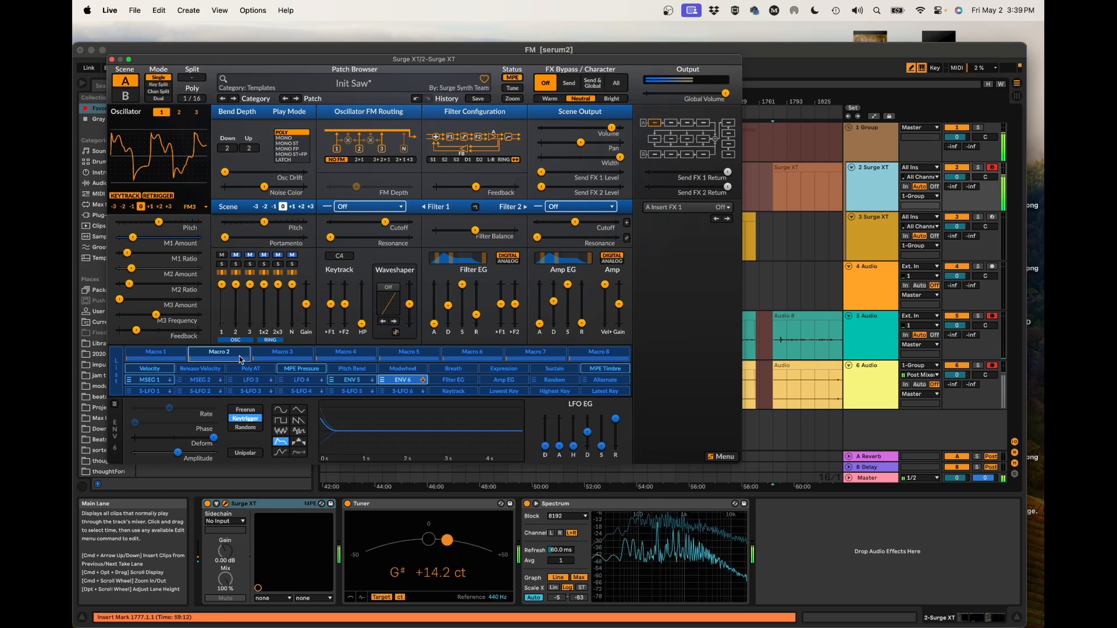
Step: Set oscillator 1's M1 Ratio to 3.50 and raise its M2 Ratio slightly
{"action": "left_click", "coordinate": [399, 382]}
{"action": "left_click", "coordinate": [400, 382]}
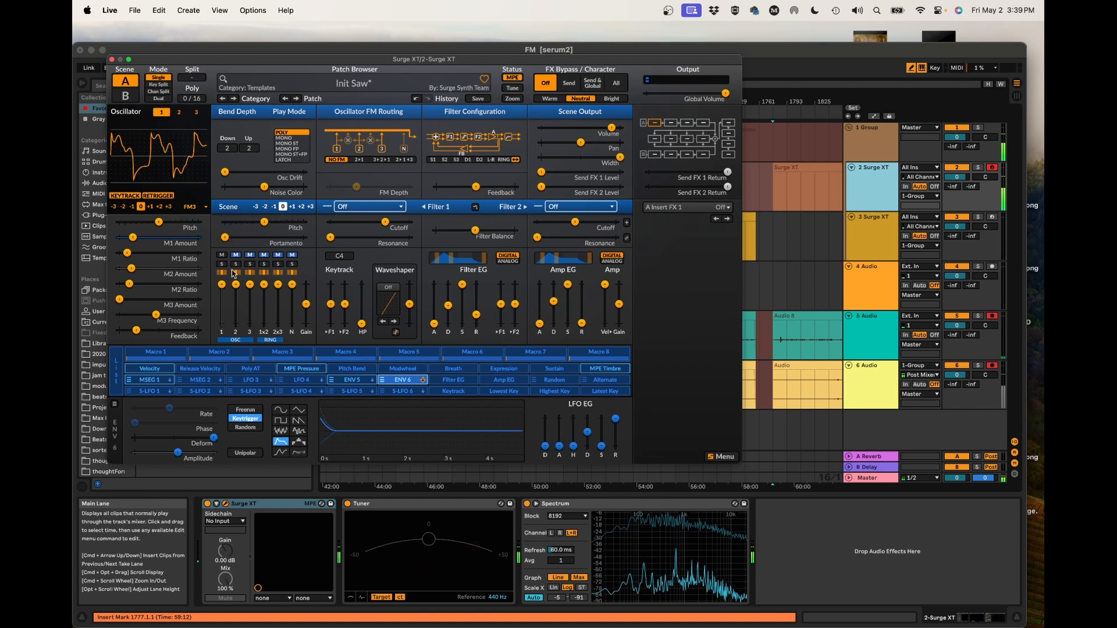
{"action": "mouse_move", "coordinate": [127, 254]}
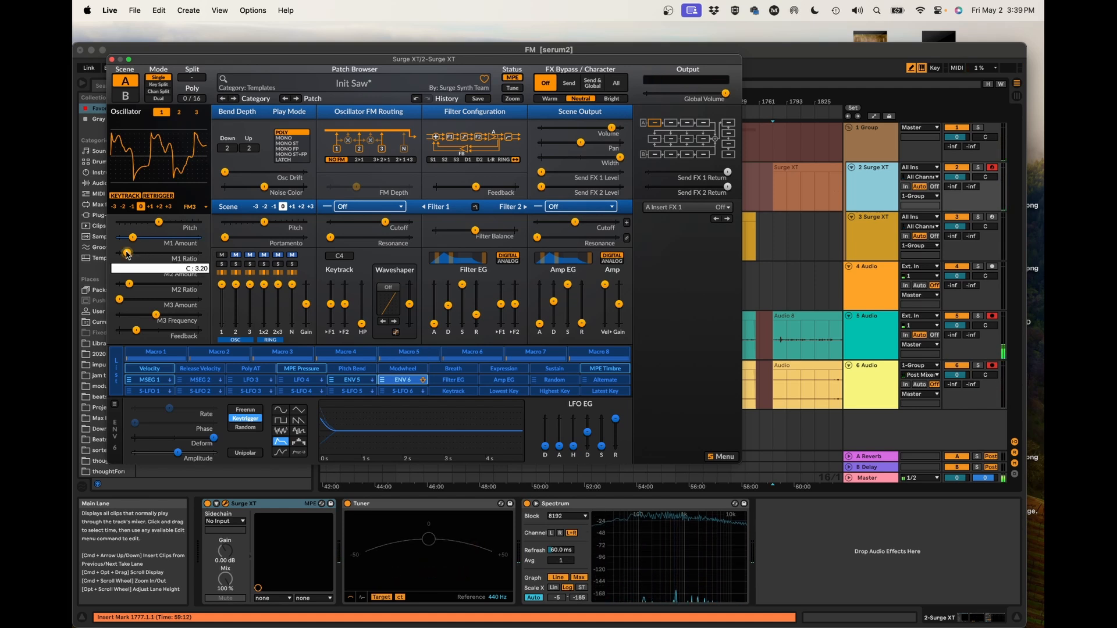
{"action": "left_click_drag", "start_coordinate": [127, 254], "coordinate": [137, 285]}
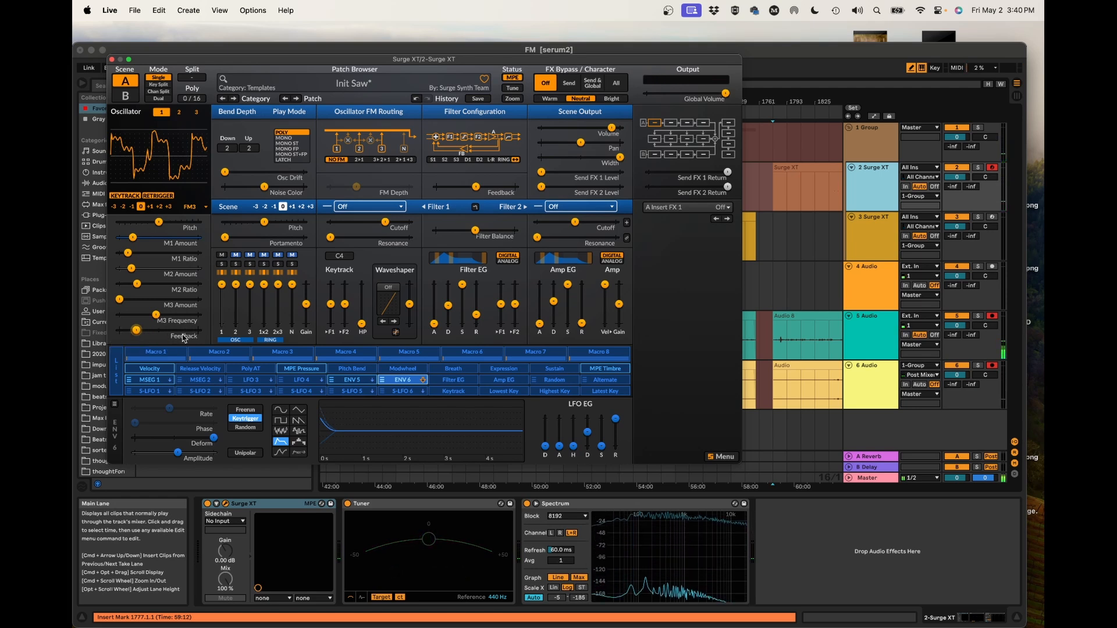
Step: Reset oscillator 1's Feedback to its centre default and lower its mixer level to -8.80 dB
{"action": "left_click_drag", "start_coordinate": [138, 330], "coordinate": [154, 331]}
{"action": "double_click", "coordinate": [153, 331]}
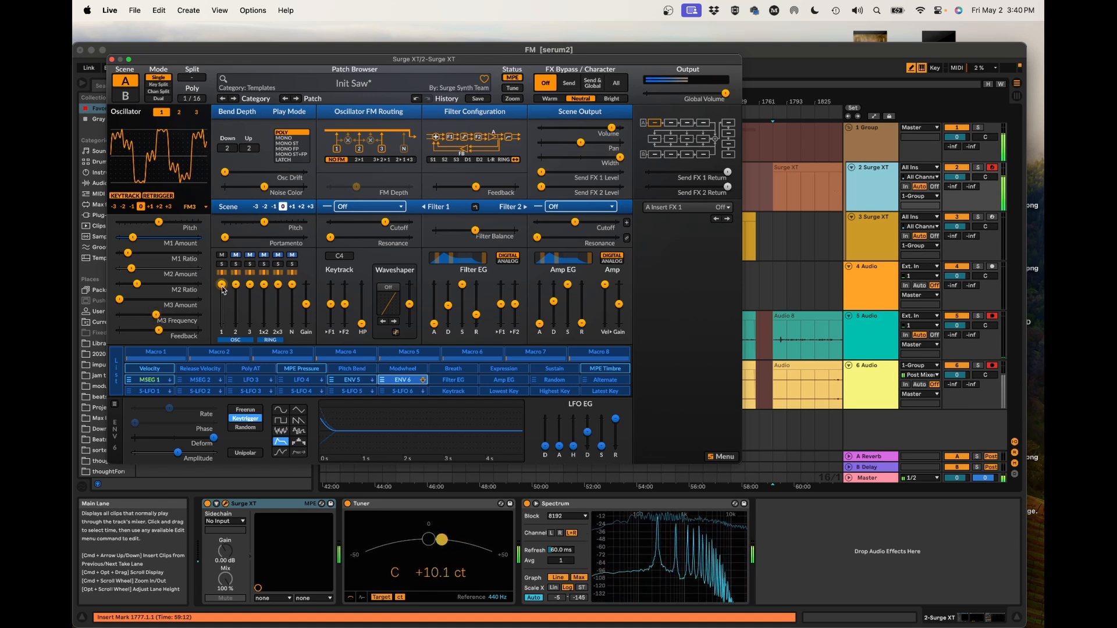
{"action": "left_click_drag", "start_coordinate": [222, 285], "coordinate": [221, 295]}
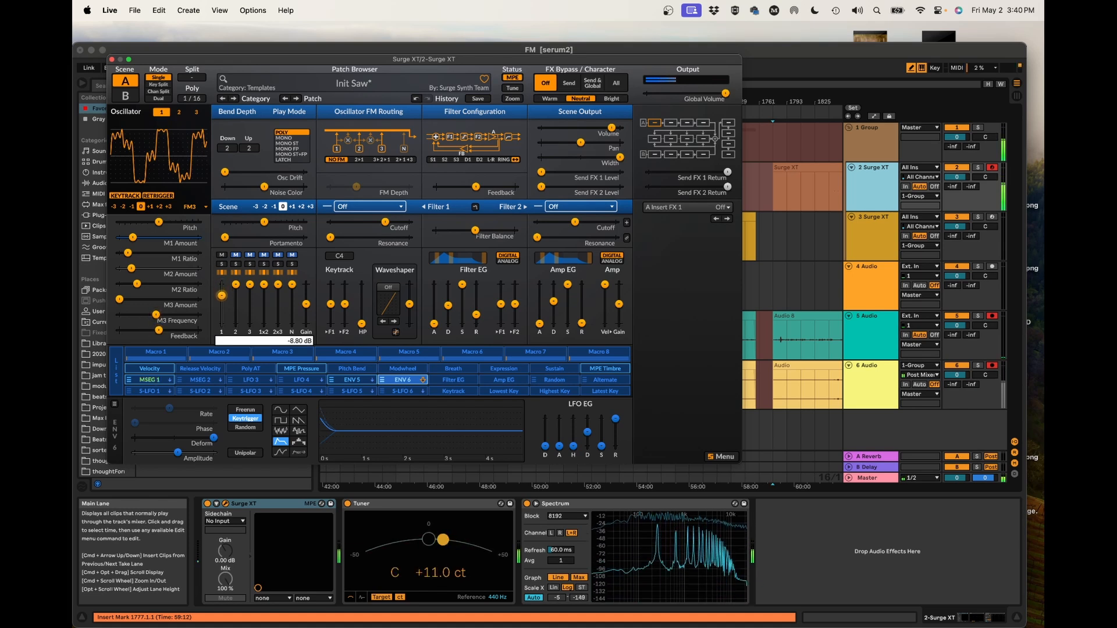
{"action": "left_click", "coordinate": [162, 380]}
{"action": "left_click", "coordinate": [162, 379]}
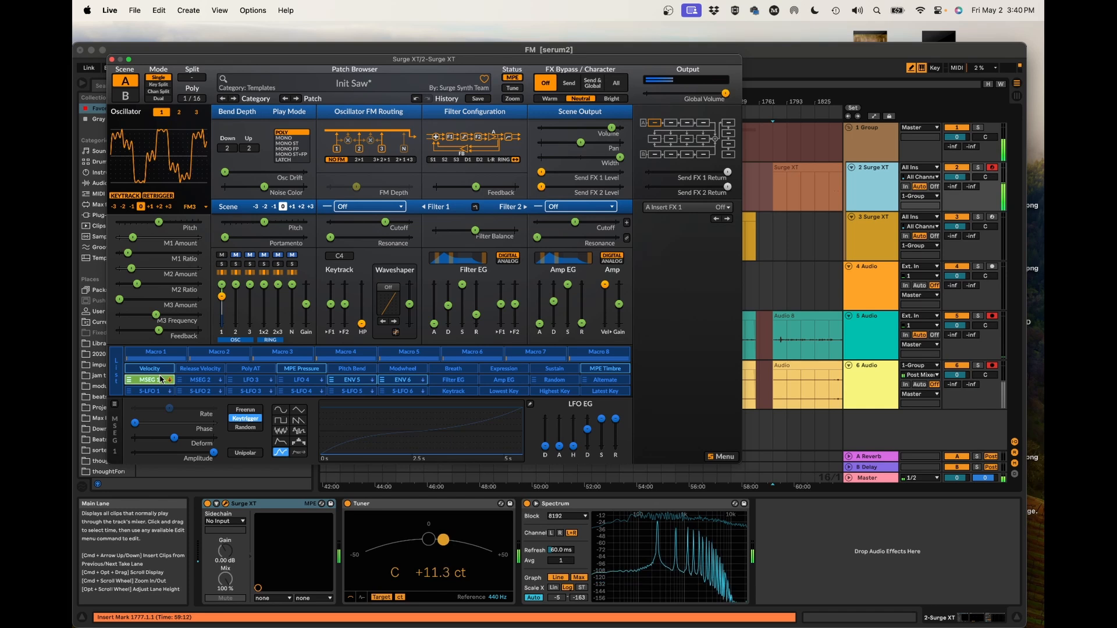
{"action": "left_click", "coordinate": [163, 380]}
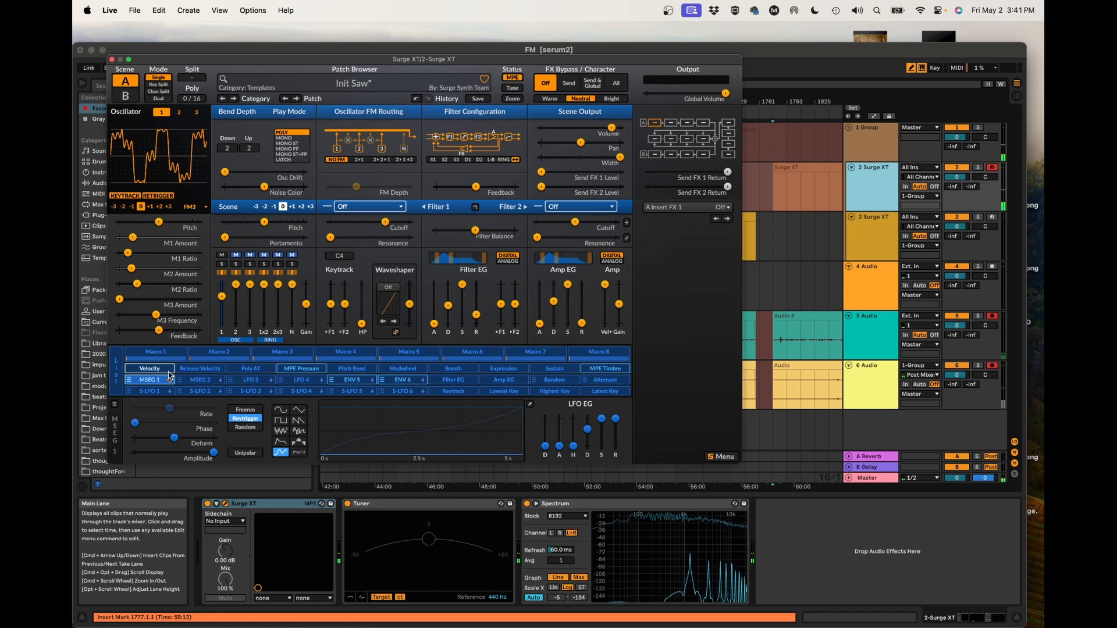
Step: Try modulating oscillator 1's M1 Ratio slightly upward with MSEG 2
{"action": "left_click", "coordinate": [197, 380]}
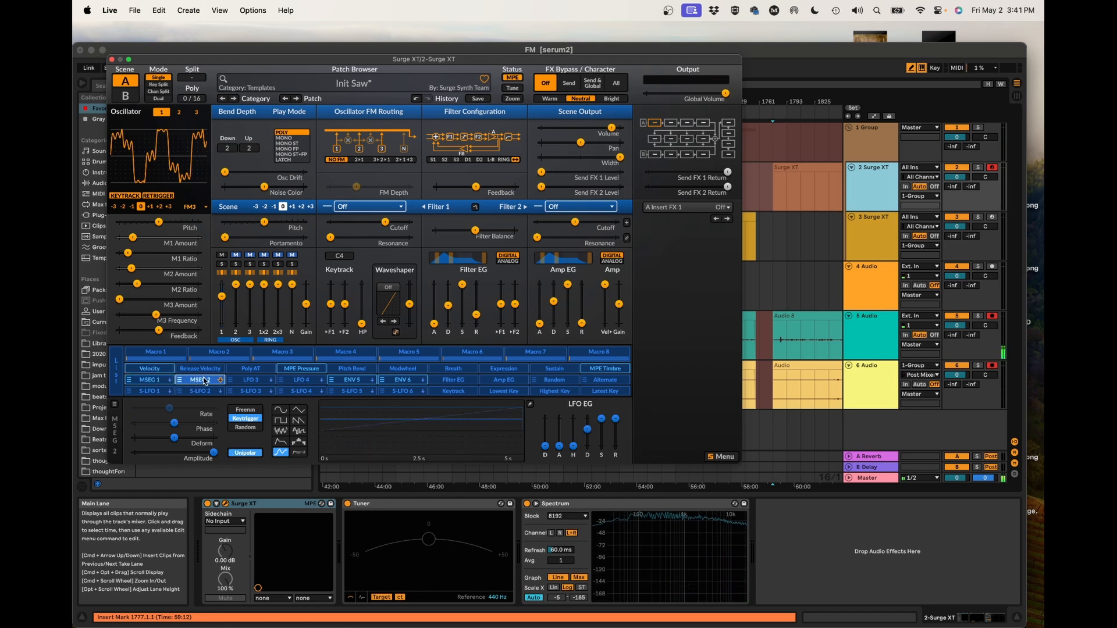
{"action": "left_click", "coordinate": [205, 381]}
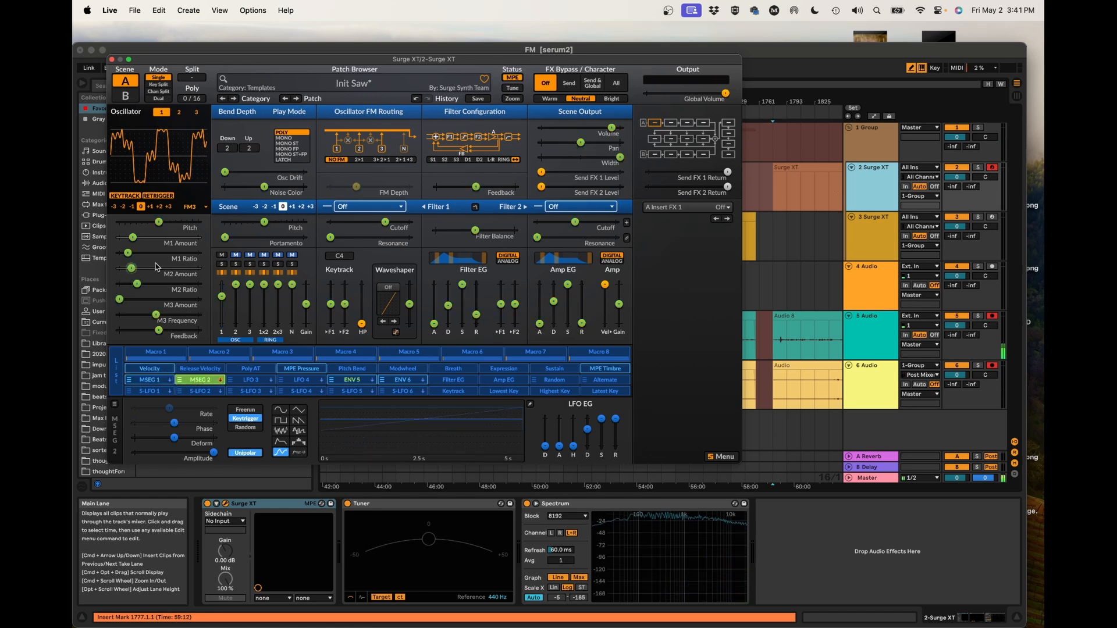
{"action": "mouse_move", "coordinate": [129, 256]}
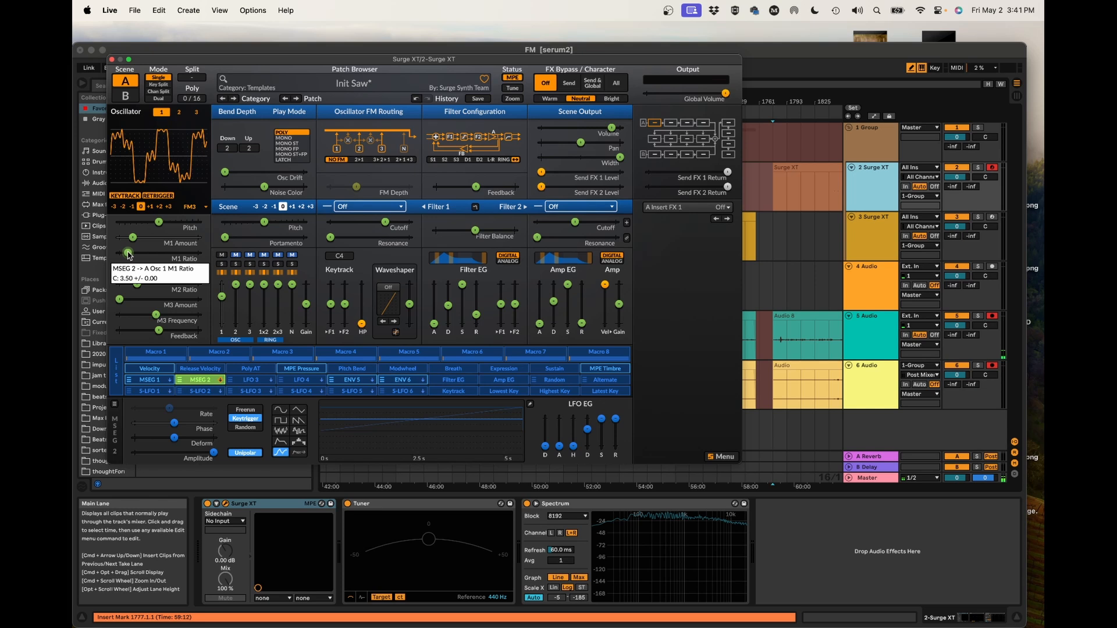
{"action": "left_click_drag", "start_coordinate": [129, 256], "coordinate": [130, 252]}
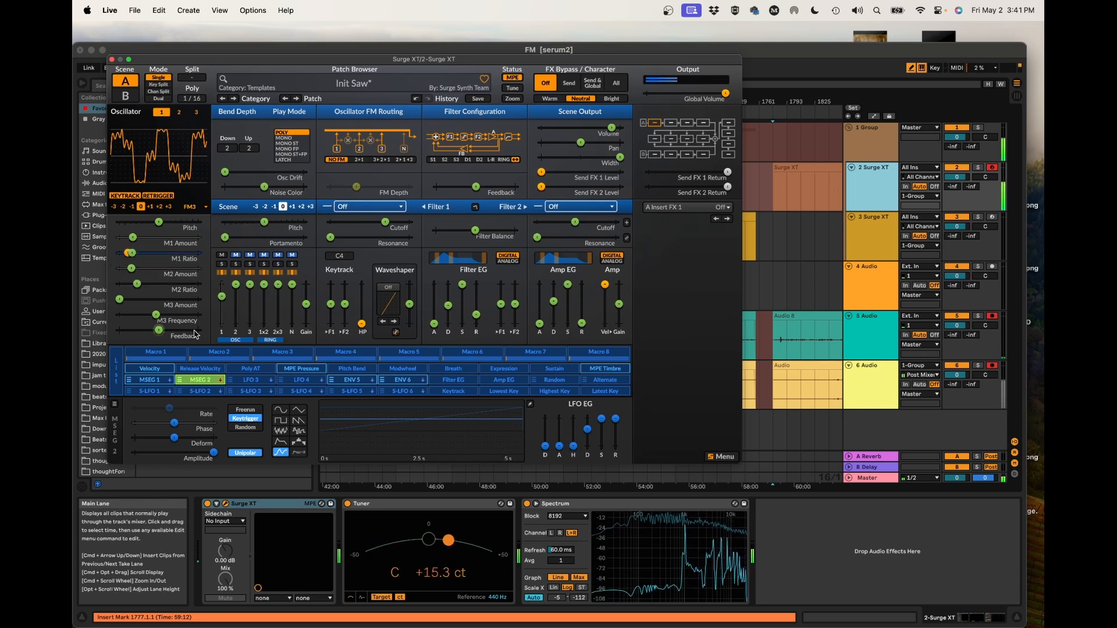
{"action": "left_click", "coordinate": [196, 381]}
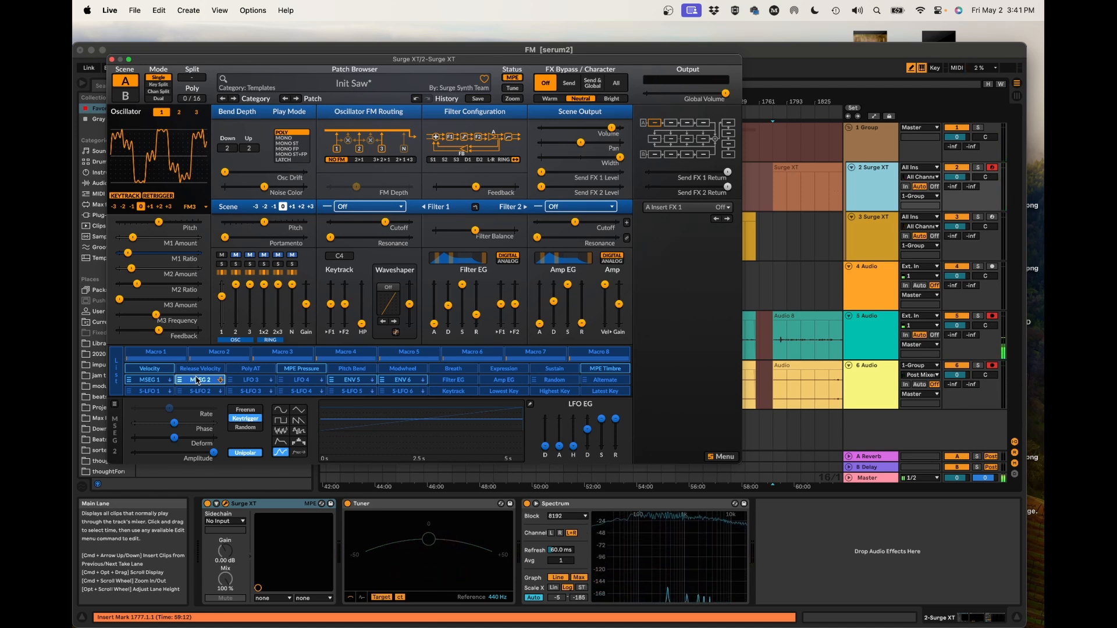
{"action": "left_click", "coordinate": [195, 381]}
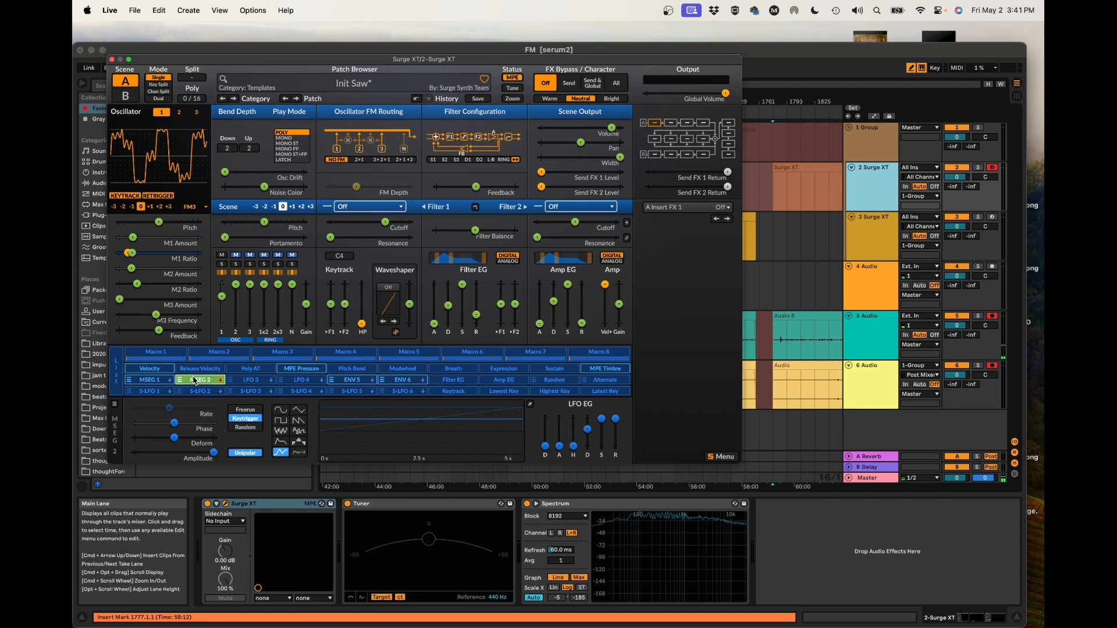
Step: Lower oscillator 1's M1 Ratio slightly and modulate it upward by a small amount with ENV 5
{"action": "left_click", "coordinate": [361, 380]}
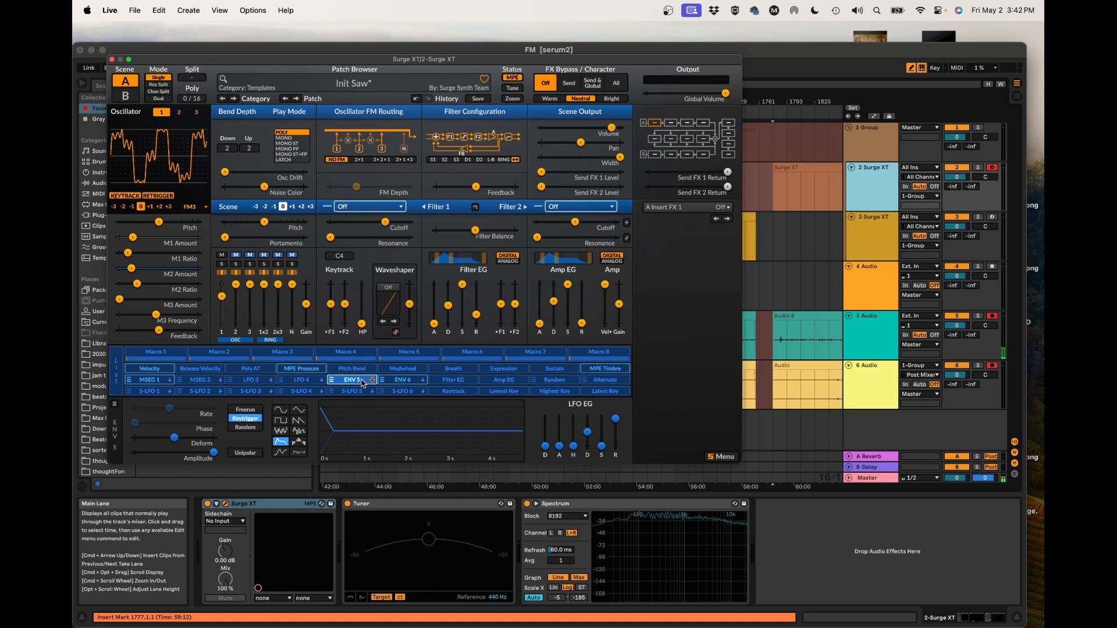
{"action": "left_click", "coordinate": [359, 383]}
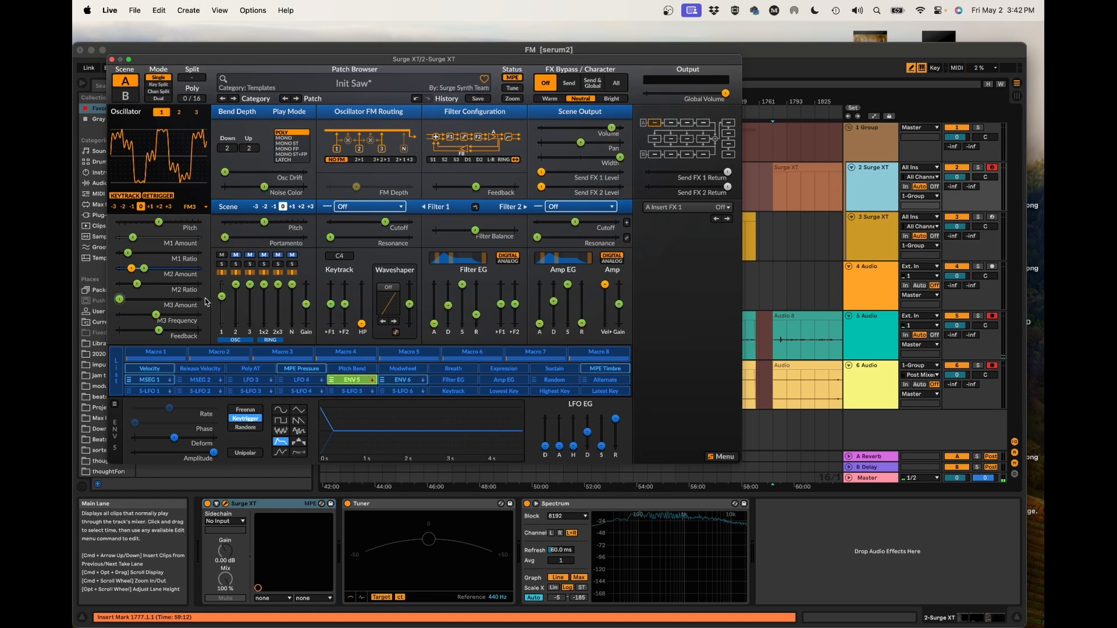
{"action": "left_click_drag", "start_coordinate": [127, 252], "coordinate": [123, 252]}
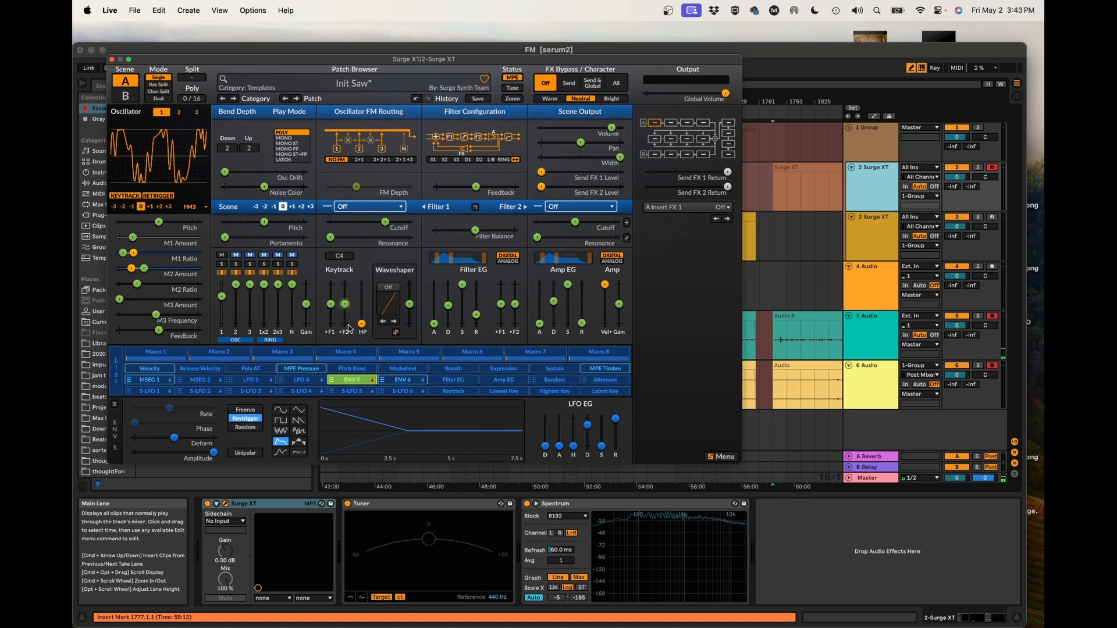
Step: Leave ENV 5 modulation editing and reset oscillator 1's M1 Amount and M2 Amount to their zero defaults
{"action": "left_click", "coordinate": [359, 382]}
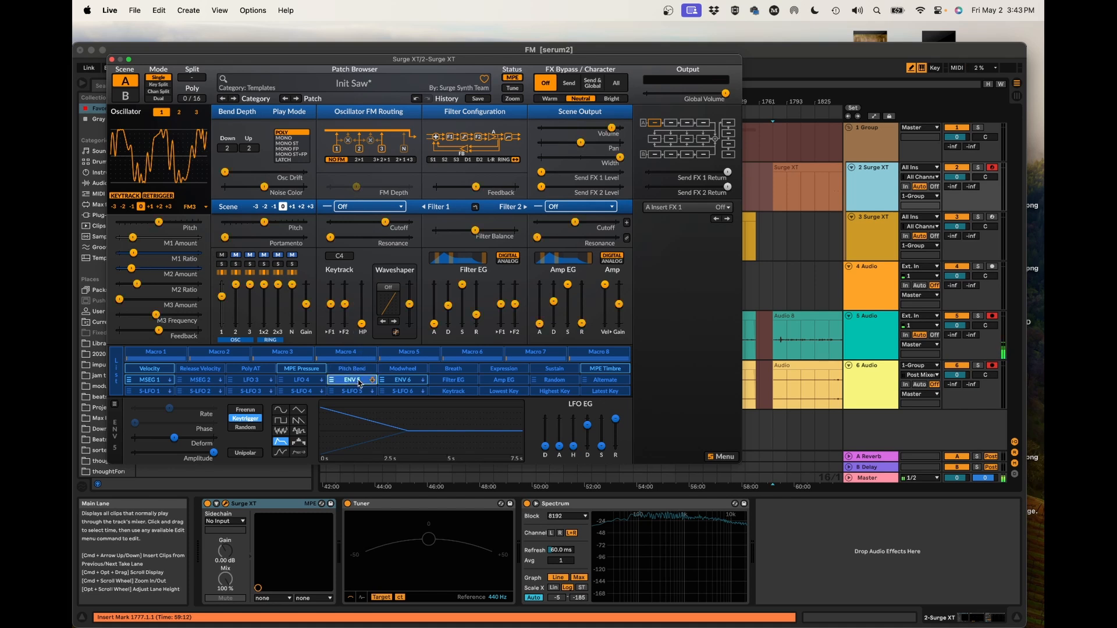
{"action": "left_click", "coordinate": [347, 381]}
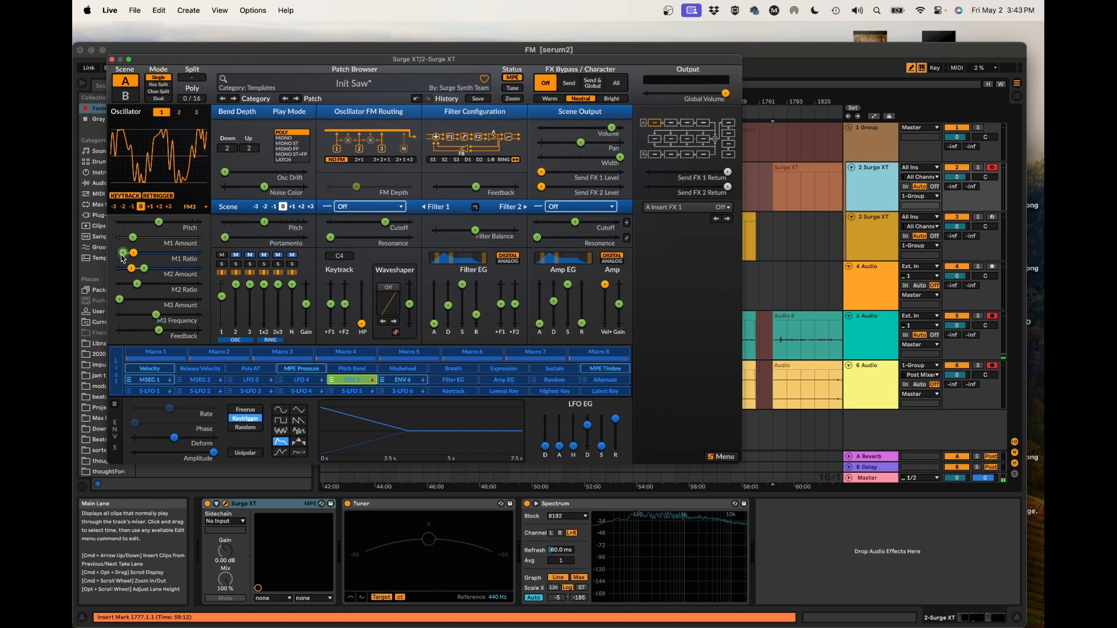
{"action": "left_click", "coordinate": [350, 382]}
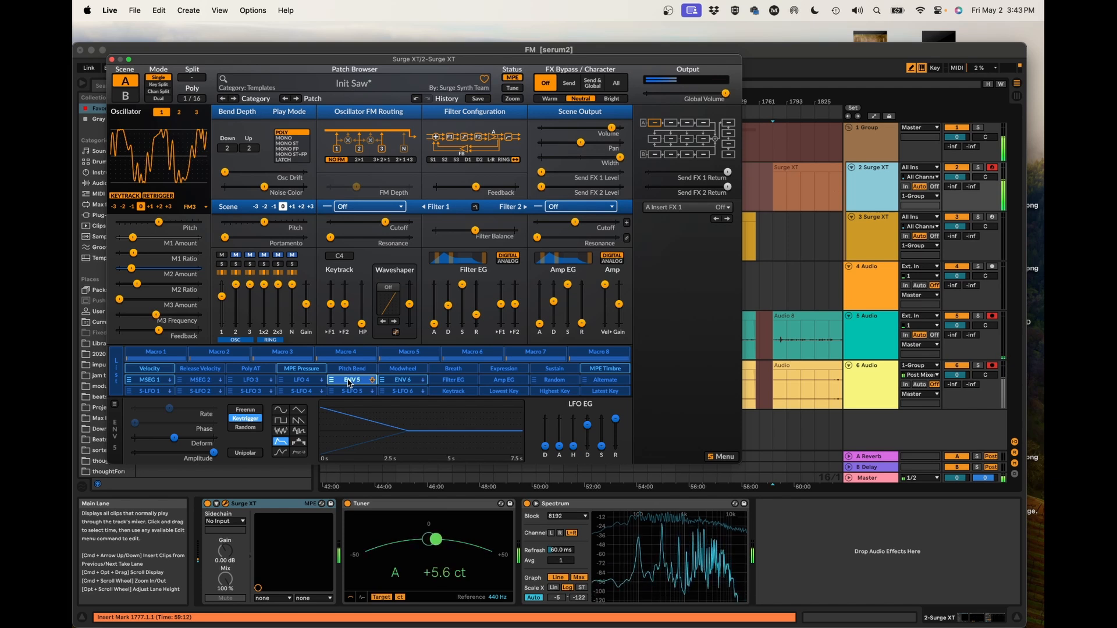
{"action": "double_click", "coordinate": [132, 238]}
{"action": "double_click", "coordinate": [131, 268]}
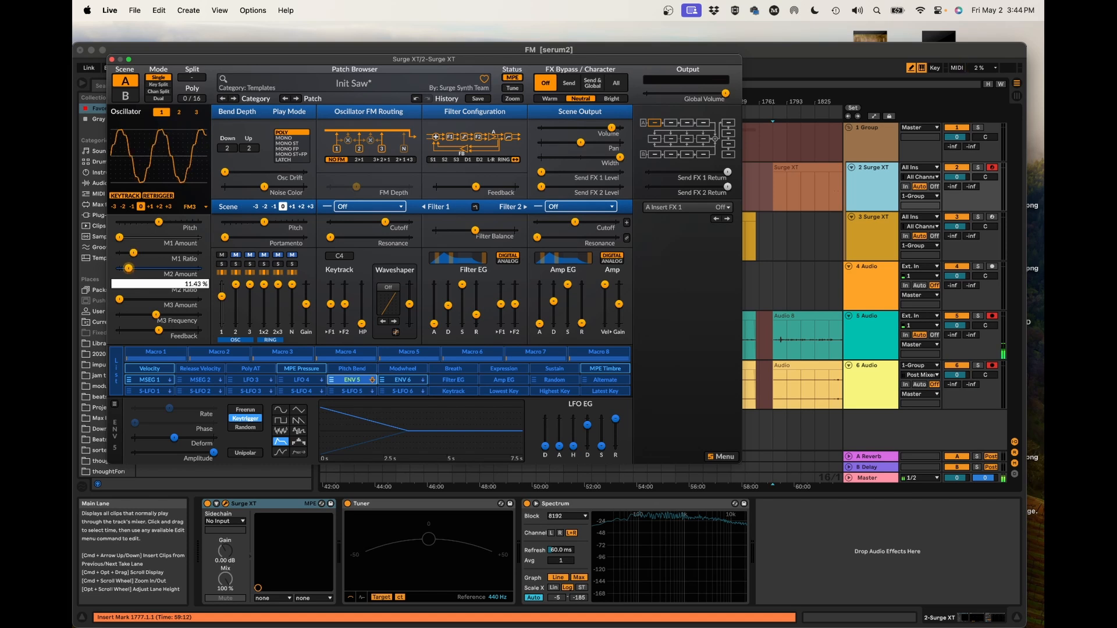
Step: Increase ENV 6's modulation of oscillator 1's M1 Amount and shorten the ENV 6 decay slightly
{"action": "left_click", "coordinate": [355, 384]}
{"action": "left_click", "coordinate": [354, 384]}
{"action": "left_click", "coordinate": [354, 384]}
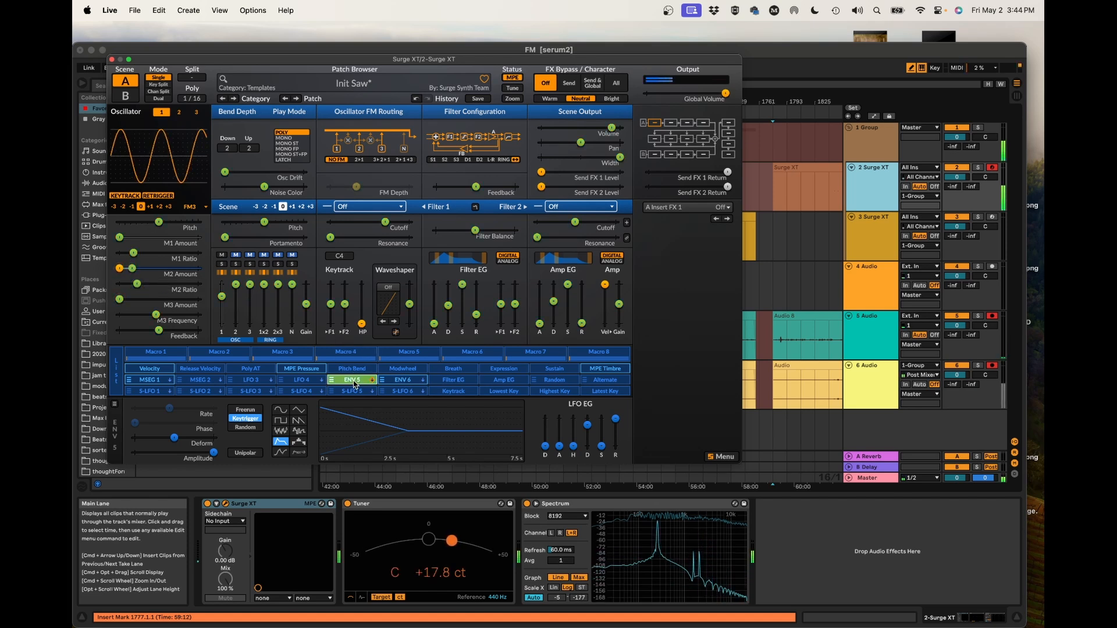
{"action": "left_click", "coordinate": [403, 382]}
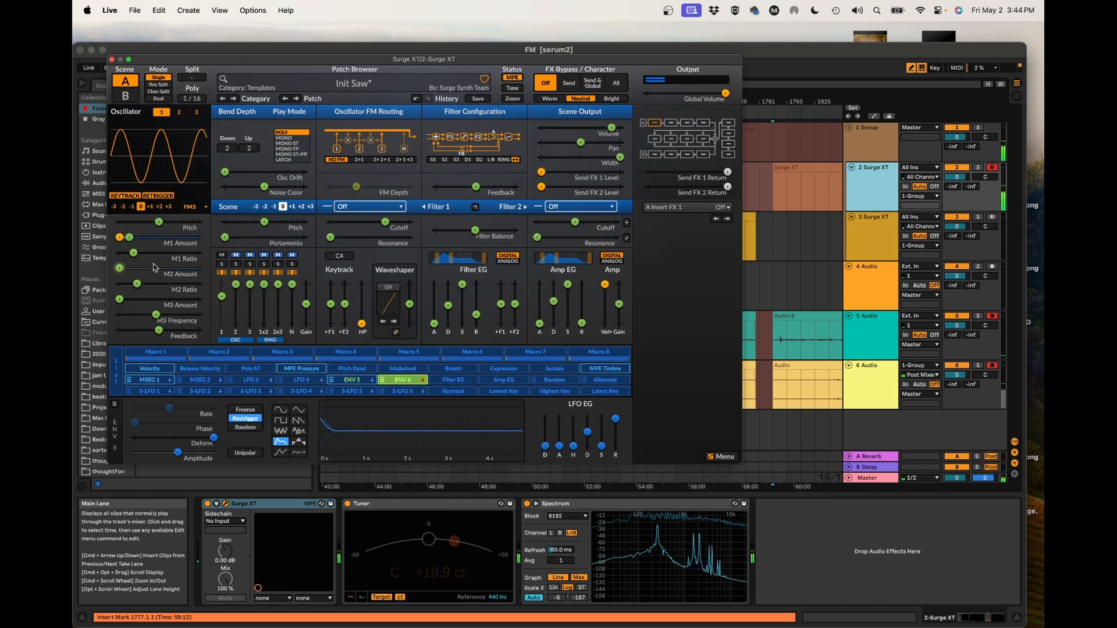
{"action": "left_click_drag", "start_coordinate": [129, 237], "coordinate": [136, 237]}
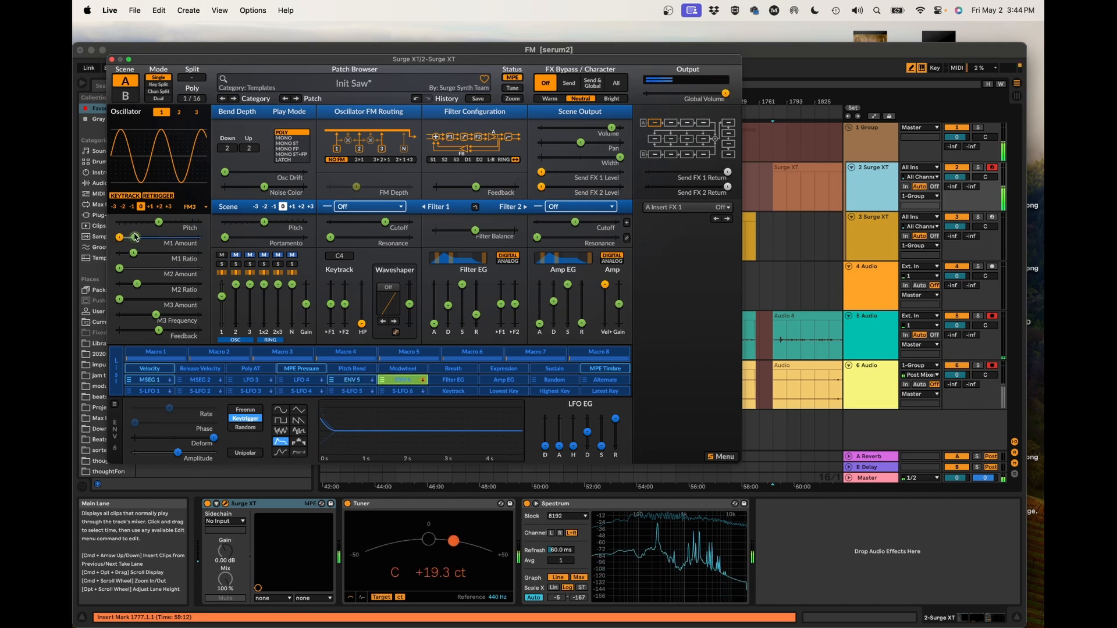
{"action": "left_click_drag", "start_coordinate": [587, 432], "coordinate": [587, 435]}
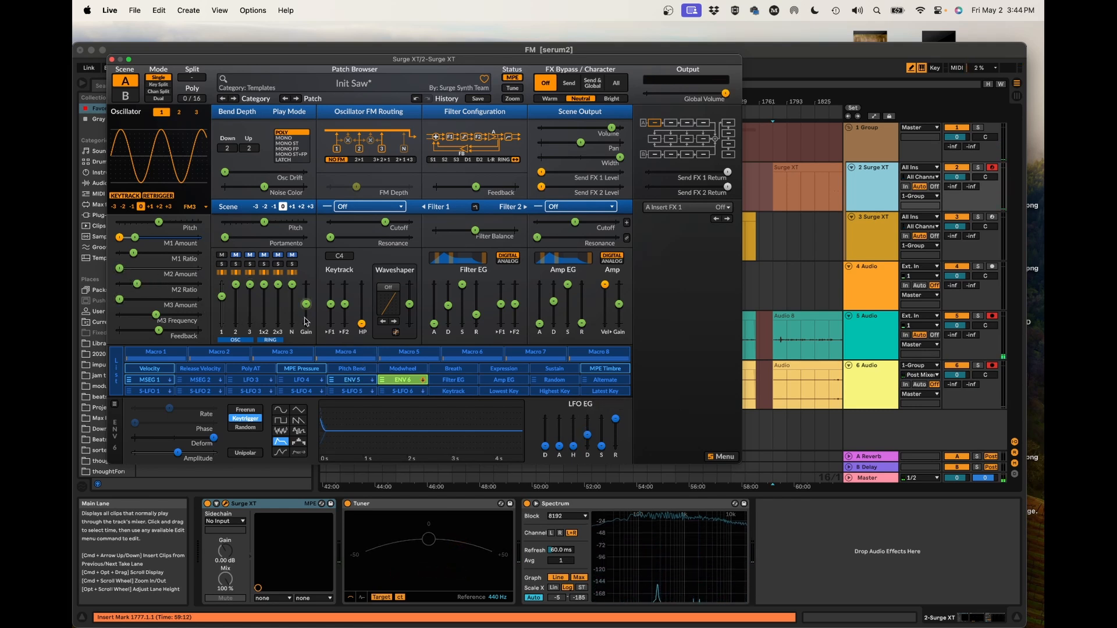
Step: Increase ENV 5's modulation of oscillator 1's M2 Amount and shorten the ENV 5 decay
{"action": "left_click", "coordinate": [356, 380]}
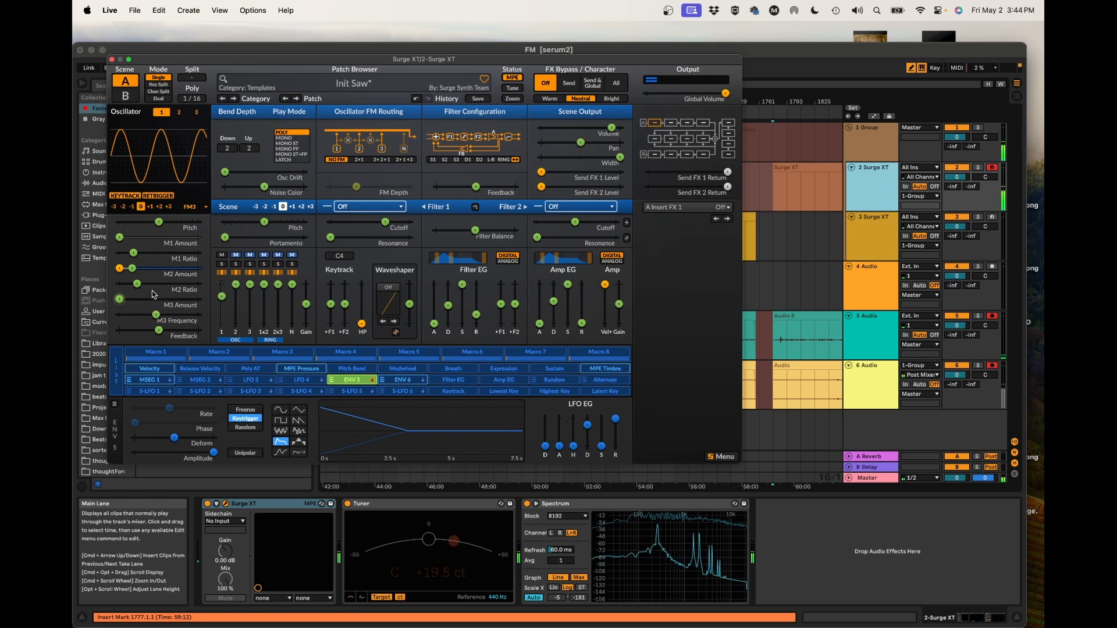
{"action": "left_click_drag", "start_coordinate": [133, 271], "coordinate": [137, 271]}
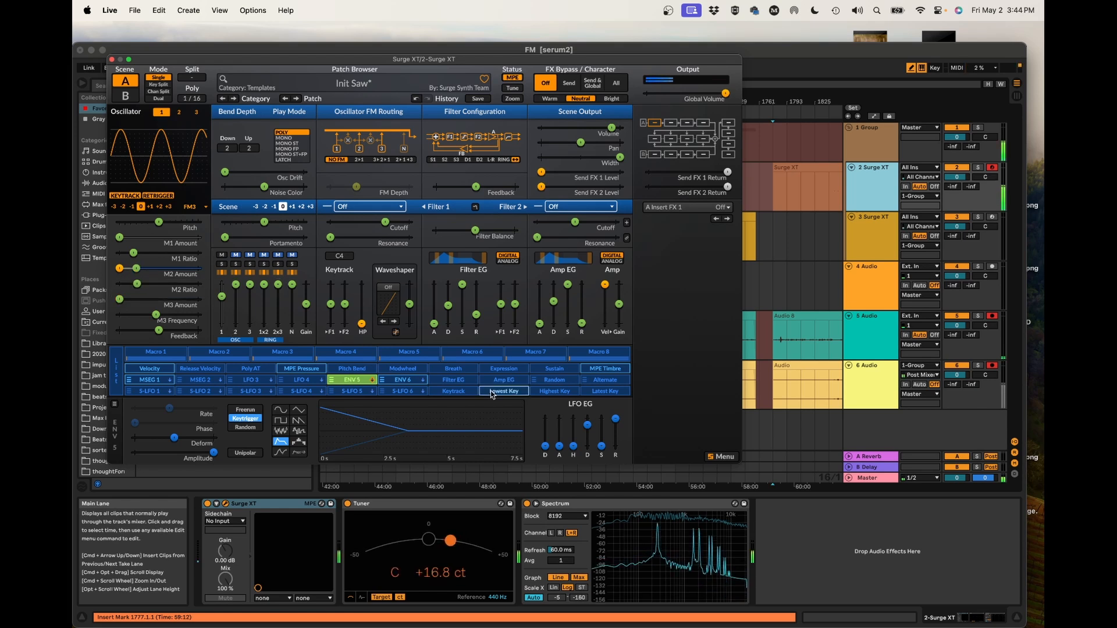
{"action": "left_click_drag", "start_coordinate": [587, 425], "coordinate": [587, 432]}
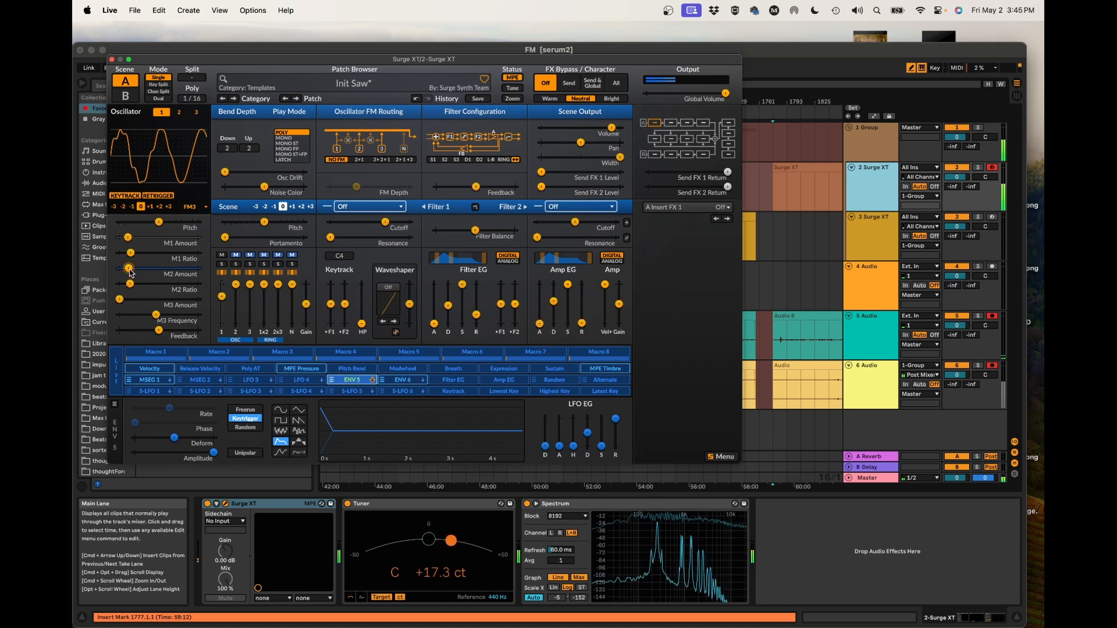
Step: Try higher M3 Amount settings on oscillator 1, bring it down to a low level and lower M3 Frequency to its minimum
{"action": "mouse_move", "coordinate": [131, 272]}
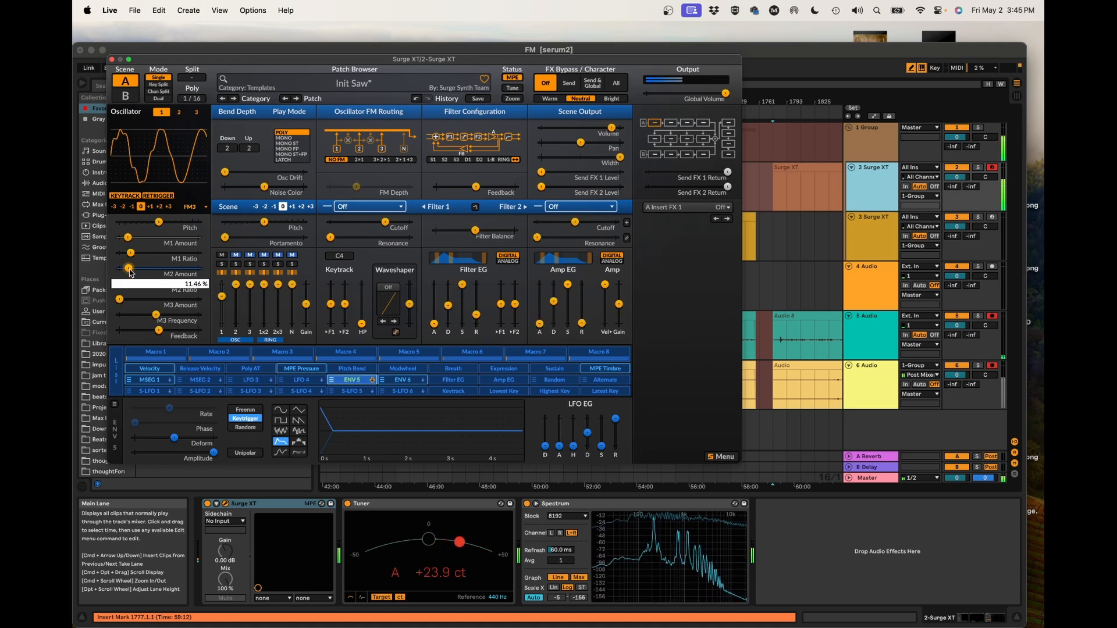
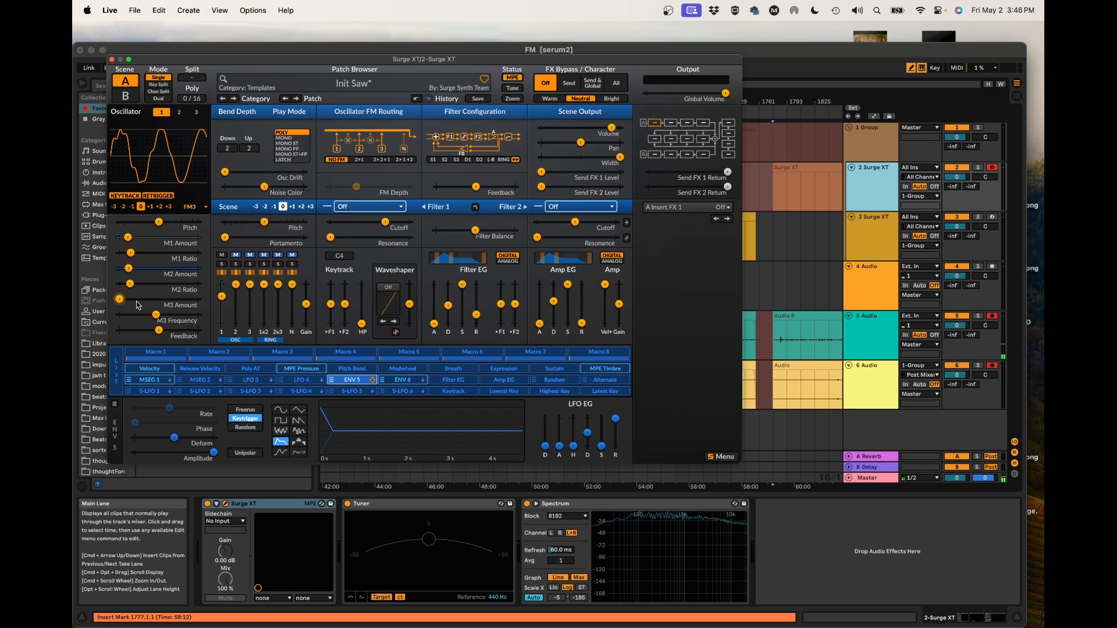
{"action": "mouse_move", "coordinate": [156, 315]}
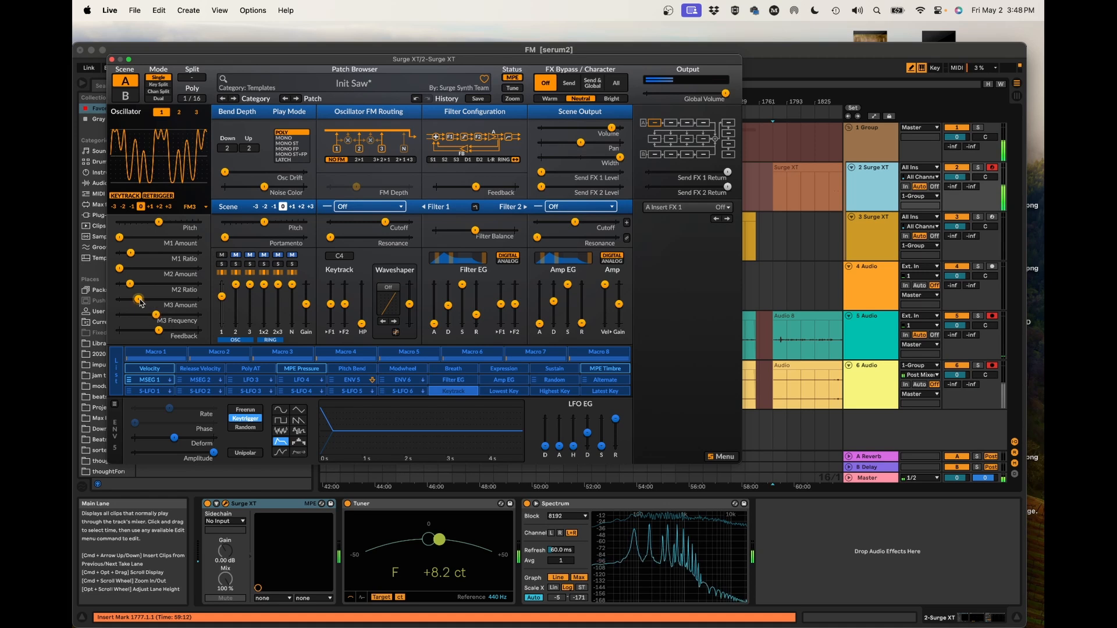
{"action": "left_click_drag", "start_coordinate": [138, 299], "coordinate": [149, 302]}
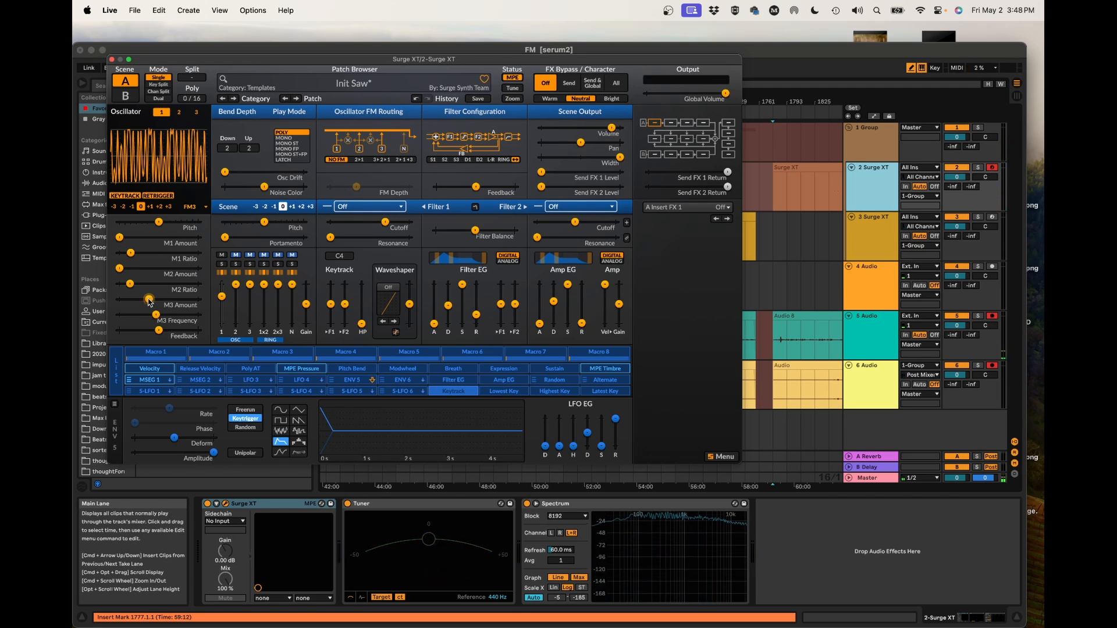
{"action": "left_click_drag", "start_coordinate": [150, 300], "coordinate": [135, 299]}
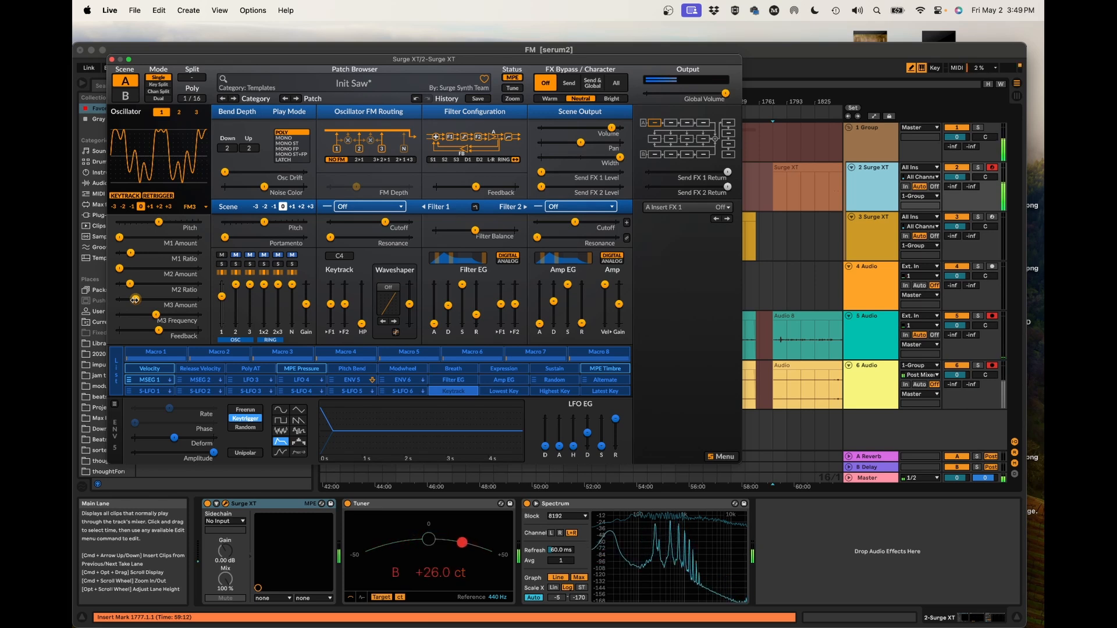
{"action": "left_click_drag", "start_coordinate": [135, 299], "coordinate": [126, 299]}
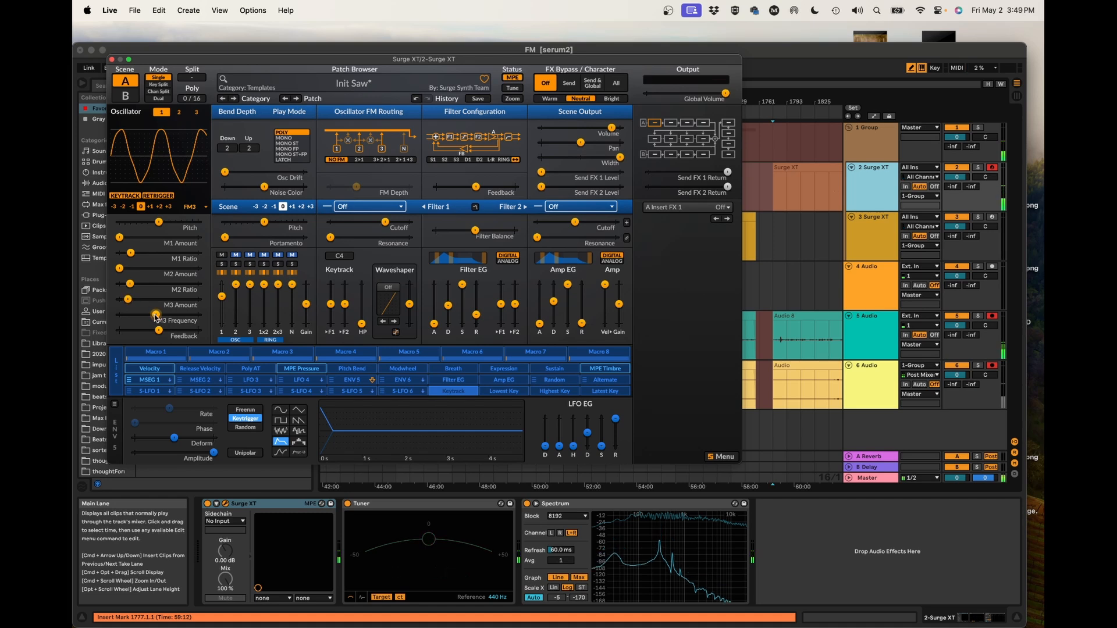
{"action": "left_click_drag", "start_coordinate": [156, 315], "coordinate": [119, 315]}
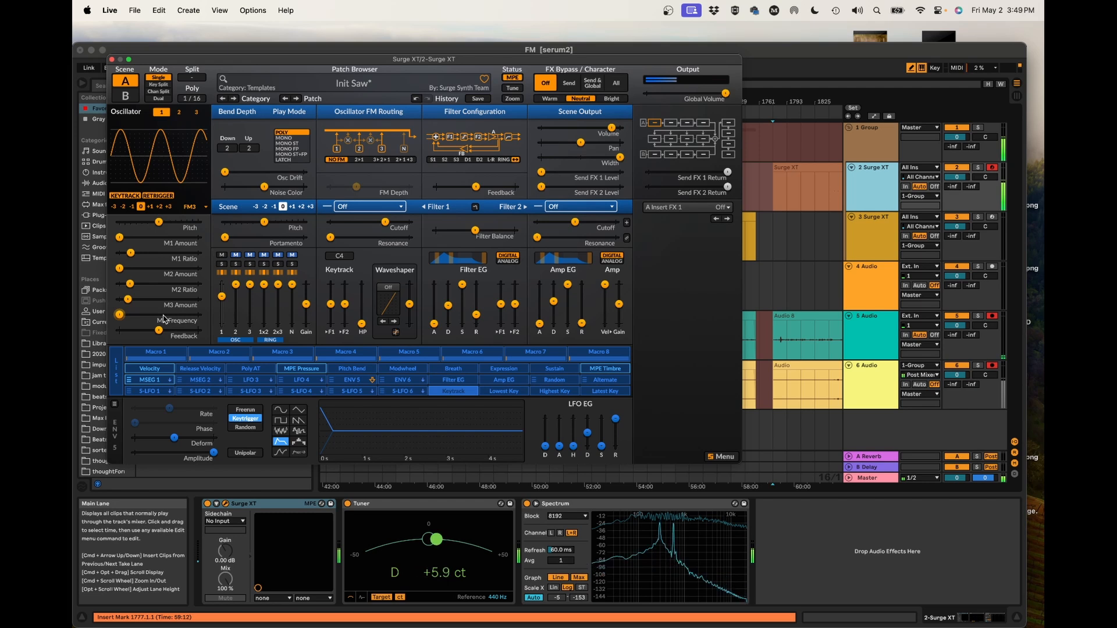
Step: Raise oscillator 1's M3 Amount to a moderate level and bring its M1 and M2 Amounts slightly above zero
{"action": "left_click_drag", "start_coordinate": [127, 300], "coordinate": [142, 301]}
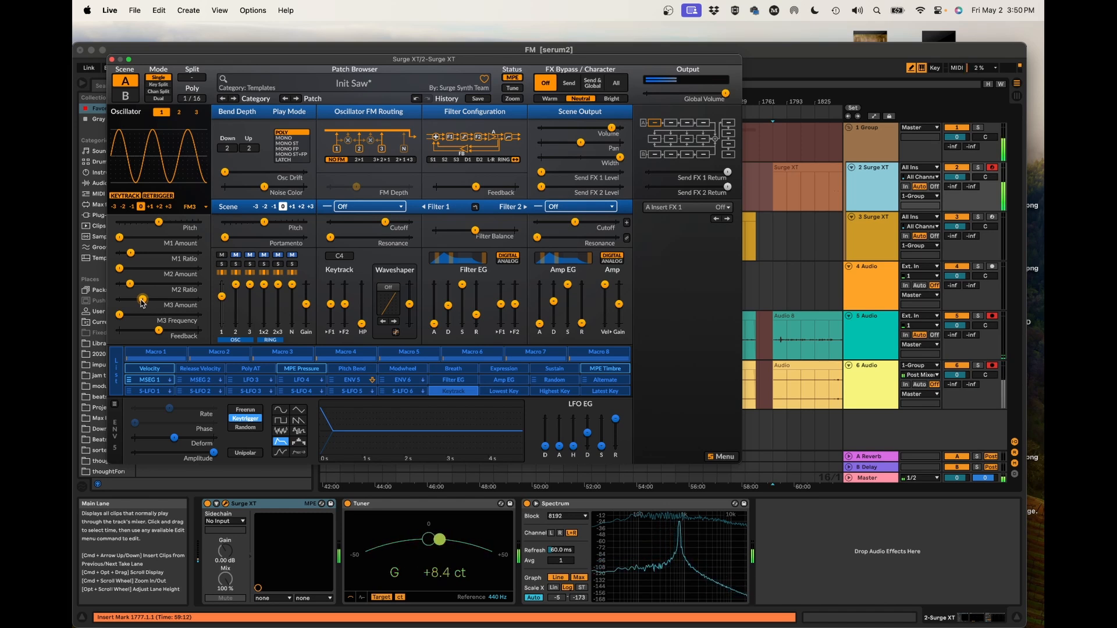
{"action": "left_click_drag", "start_coordinate": [119, 237], "coordinate": [132, 268]}
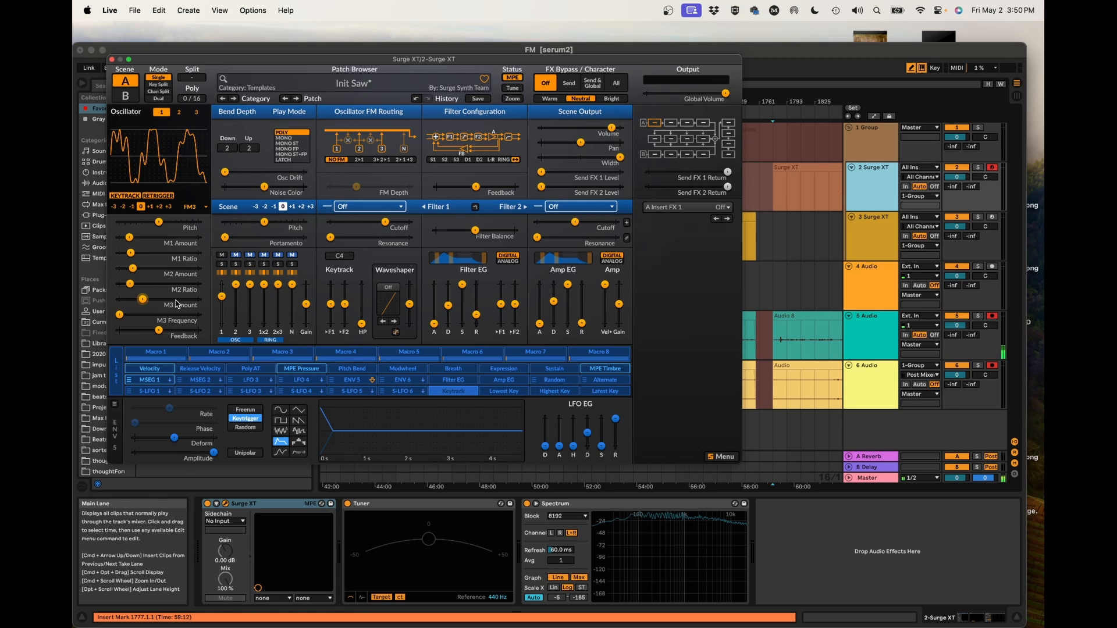
{"action": "mouse_move", "coordinate": [177, 304]}
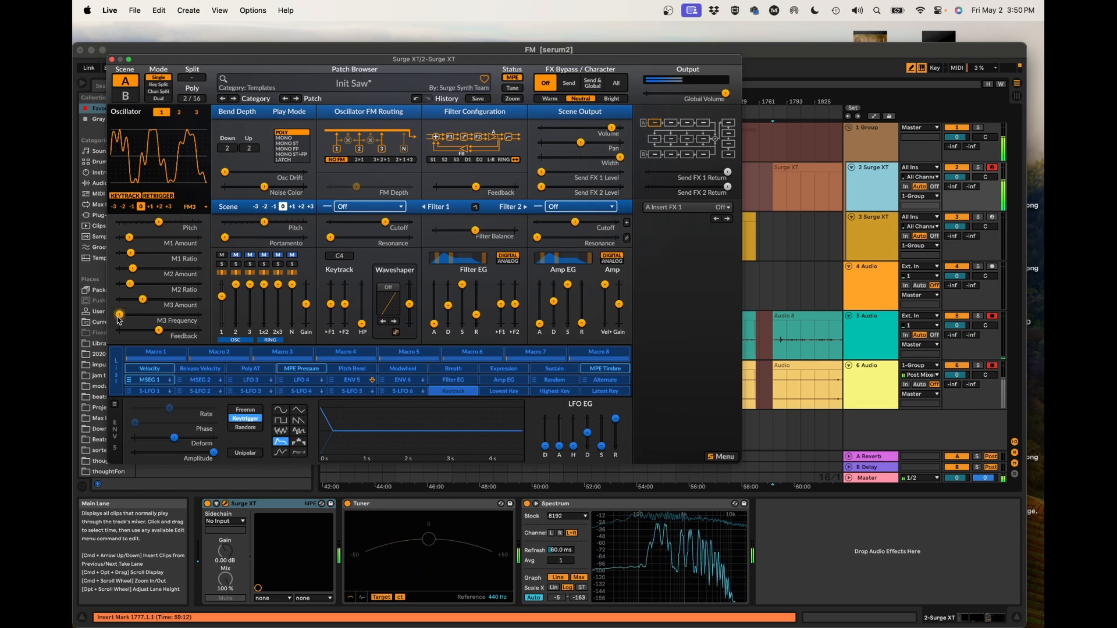
Step: Raise oscillator 1's M3 Frequency in stages to a lower-middle setting and nudge its M2 Ratio up slightly
{"action": "left_click_drag", "start_coordinate": [119, 314], "coordinate": [134, 315]}
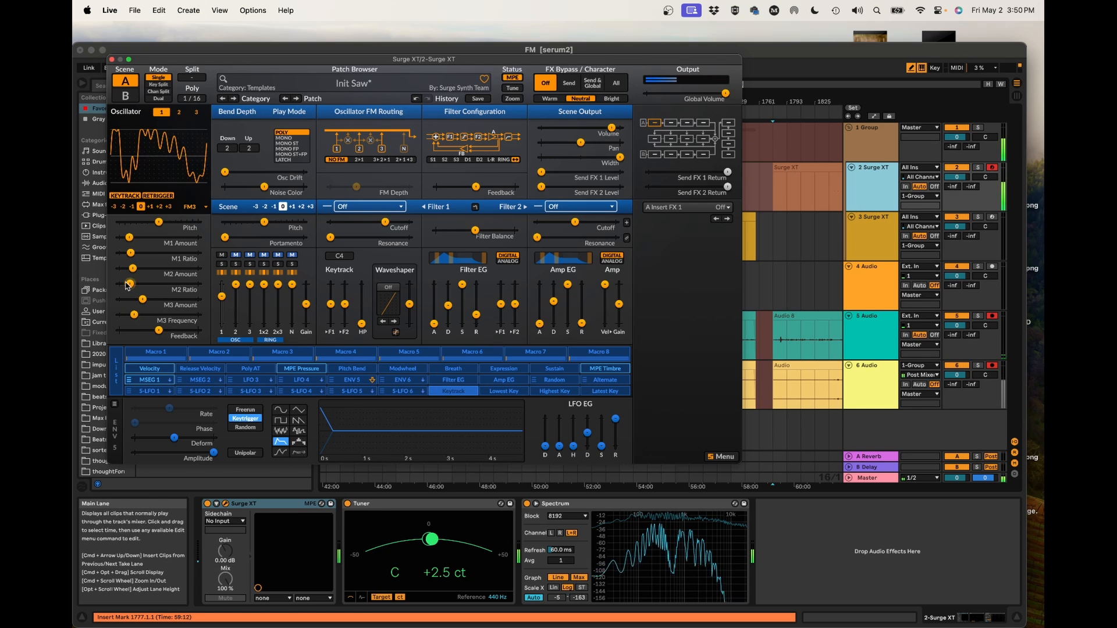
{"action": "left_click_drag", "start_coordinate": [130, 283], "coordinate": [131, 287]}
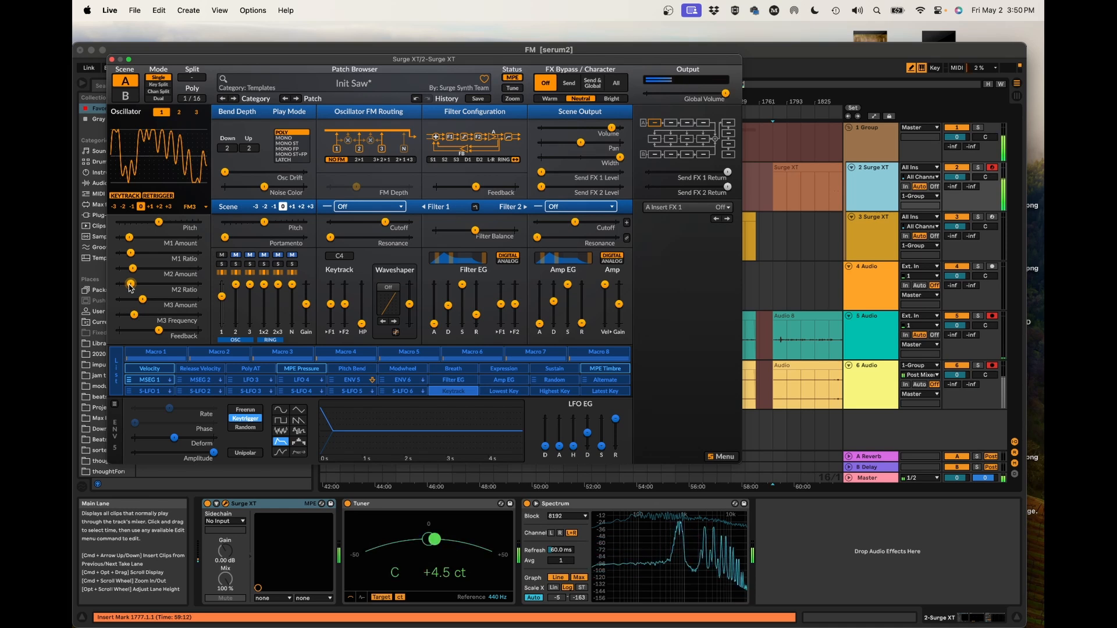
{"action": "left_click_drag", "start_coordinate": [135, 313], "coordinate": [145, 314]}
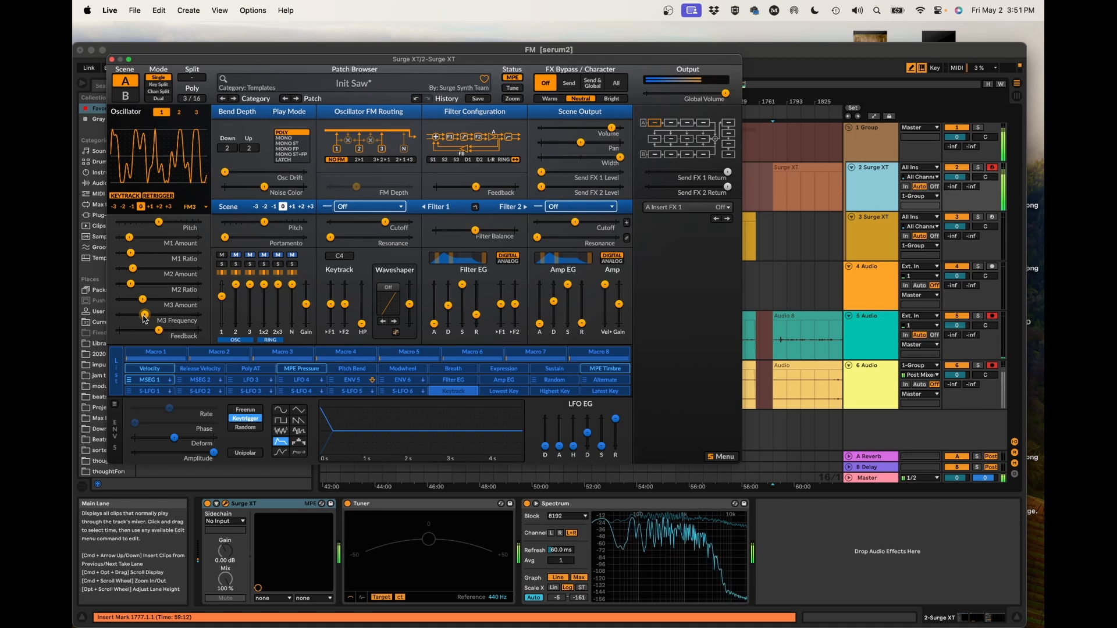
Step: Modulate oscillator 1's M3 Frequency upward with LFO 4 and slow down the LFO 4 rate
{"action": "left_click", "coordinate": [300, 379]}
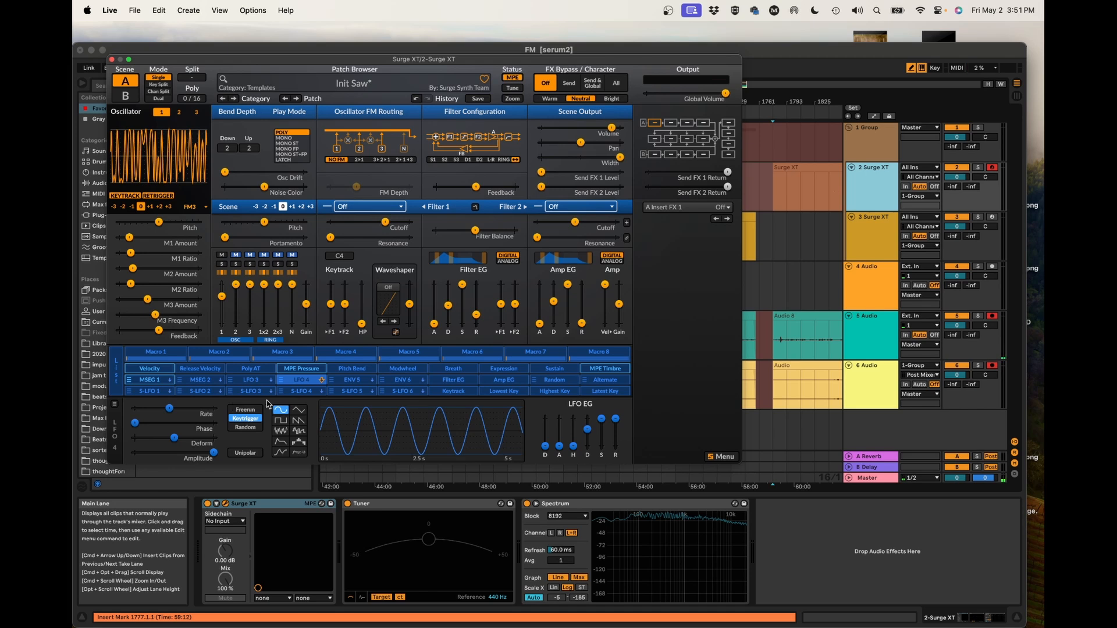
{"action": "left_click", "coordinate": [301, 379]}
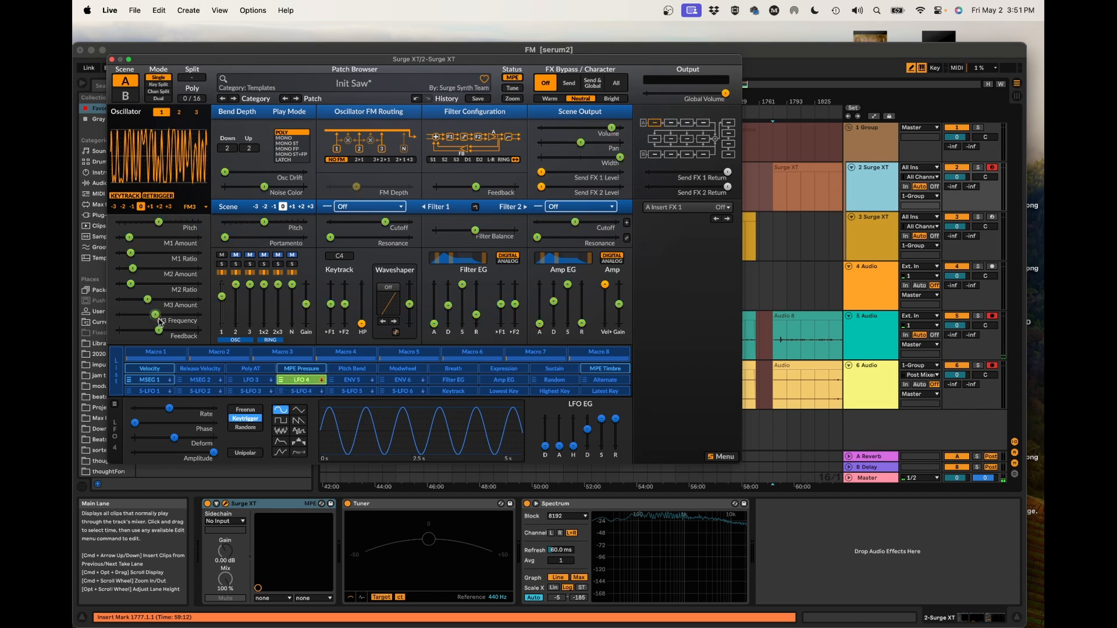
{"action": "left_click_drag", "start_coordinate": [155, 315], "coordinate": [172, 314]}
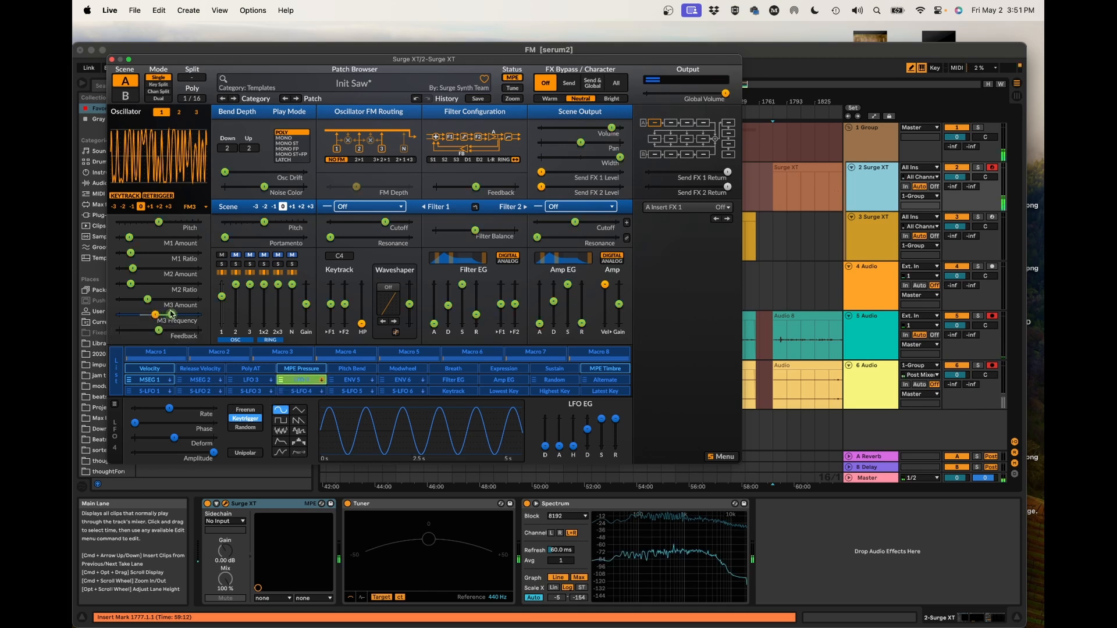
{"action": "left_click", "coordinate": [300, 380]}
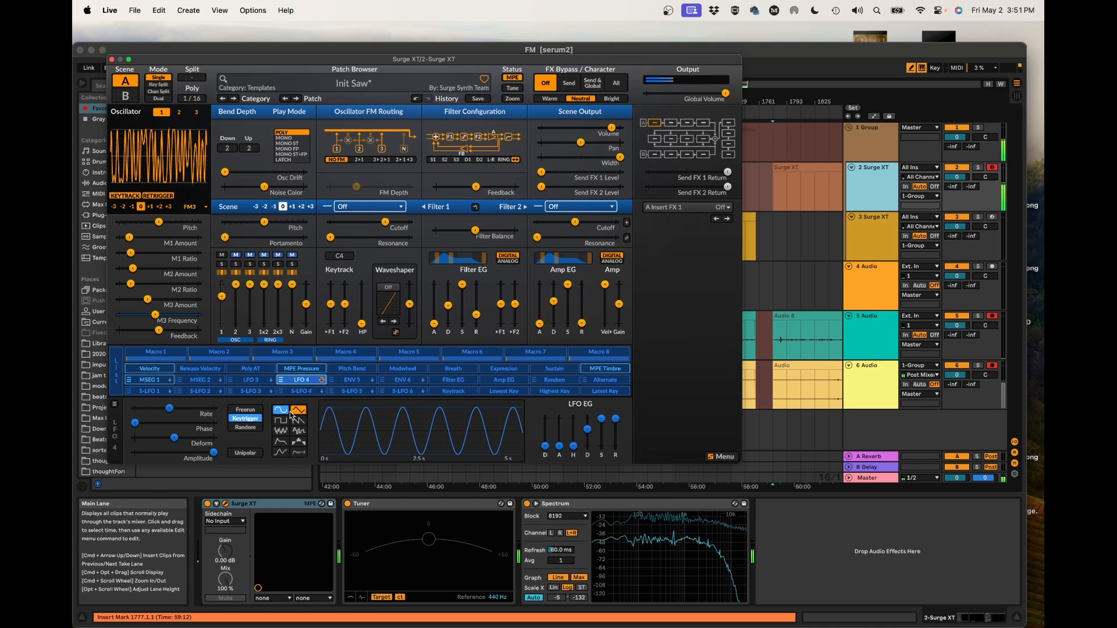
{"action": "left_click_drag", "start_coordinate": [169, 408], "coordinate": [157, 408]}
{"action": "key", "text": "Return"}
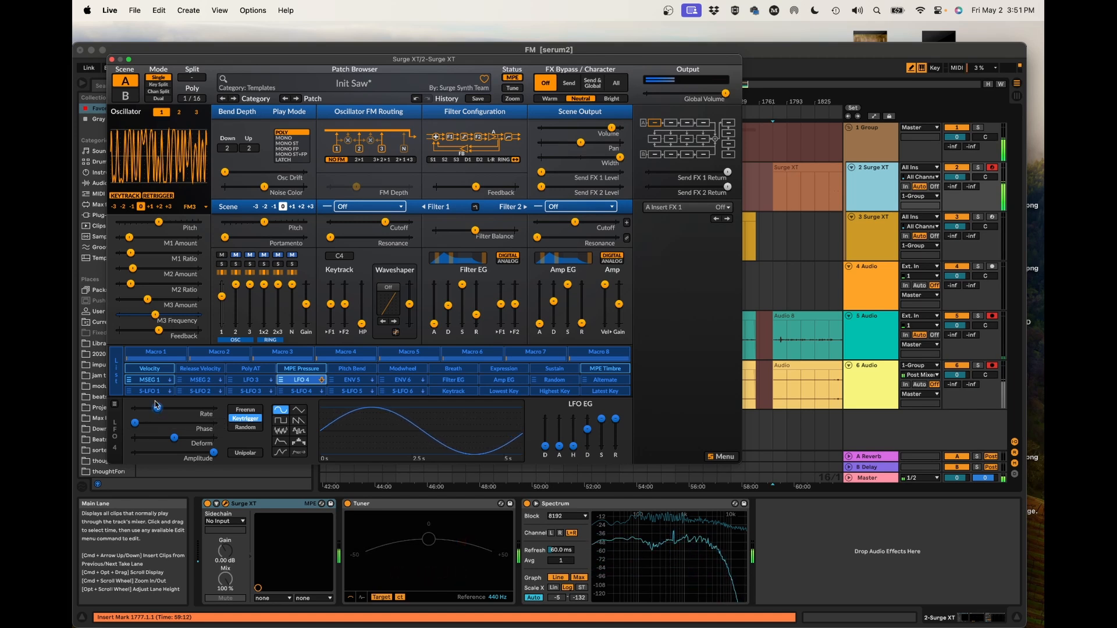
Step: Lower oscillator 1's M3 Amount to a small level and raise its Feedback slightly above centre
{"action": "left_click_drag", "start_coordinate": [148, 299], "coordinate": [134, 299]}
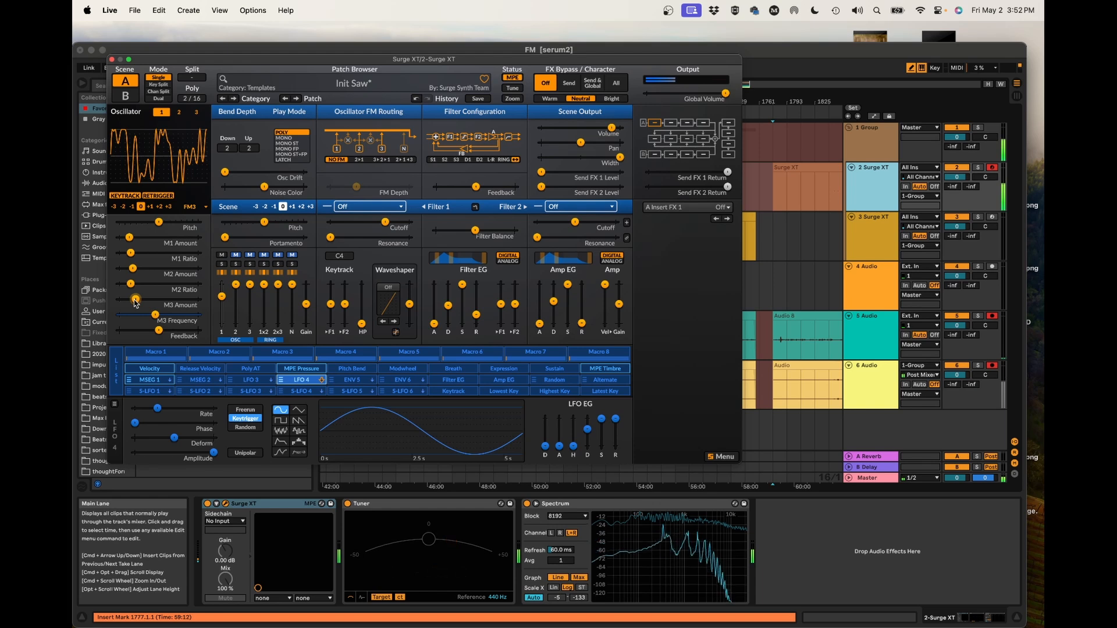
{"action": "left_click_drag", "start_coordinate": [159, 331], "coordinate": [167, 331]}
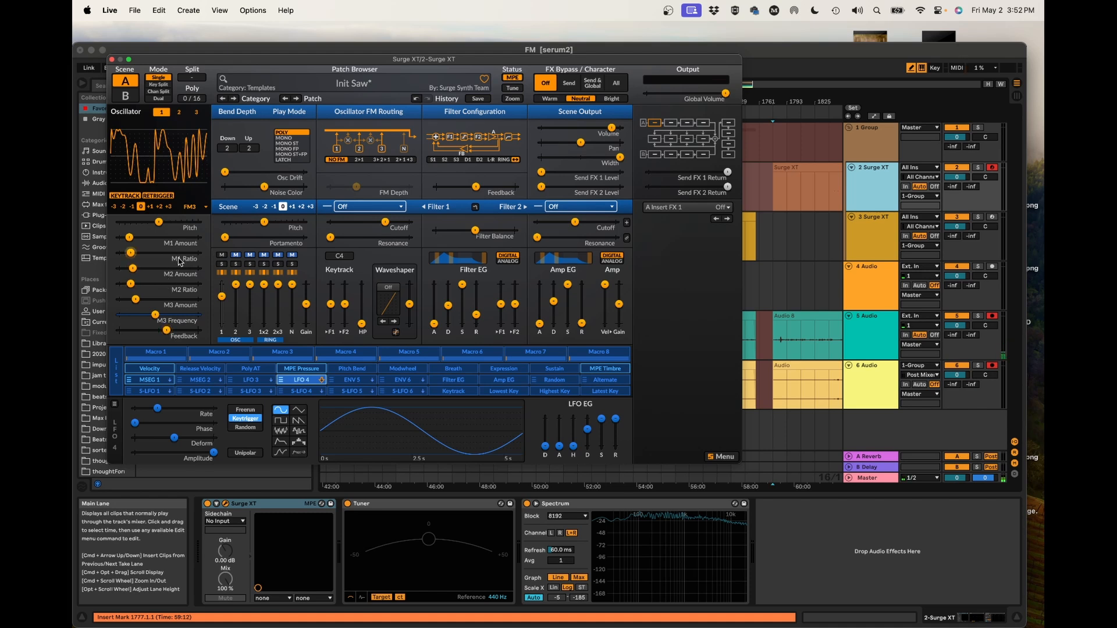
{"action": "left_click_drag", "start_coordinate": [157, 312], "coordinate": [126, 302]}
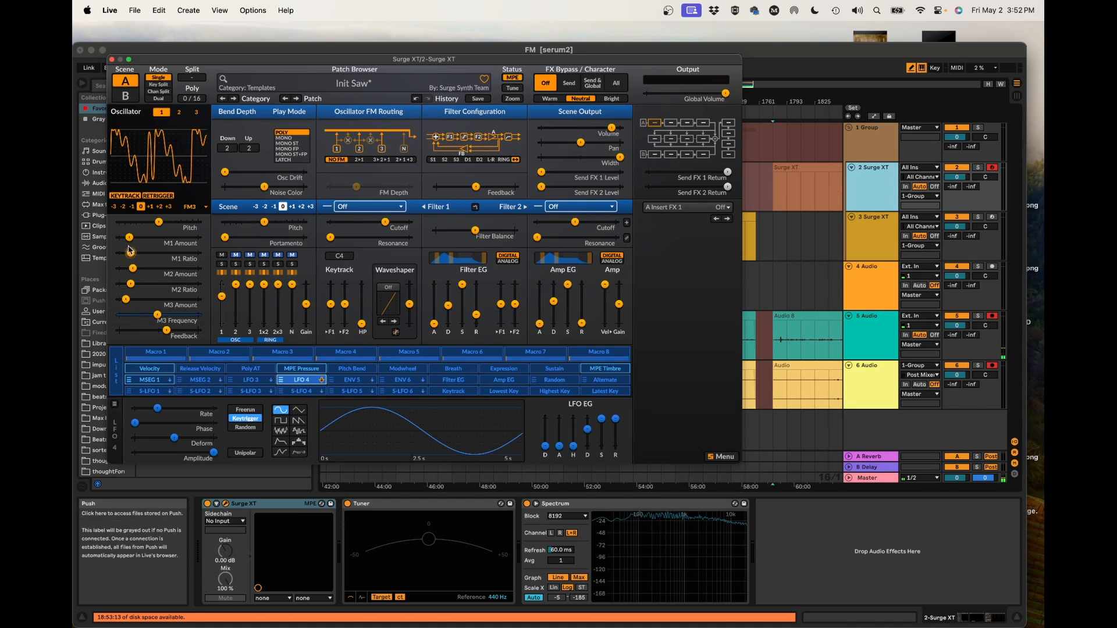
Step: Lower oscillator 1's M1 and M2 Amounts slightly and reset its Feedback to the centre default
{"action": "left_click_drag", "start_coordinate": [129, 238], "coordinate": [128, 268]}
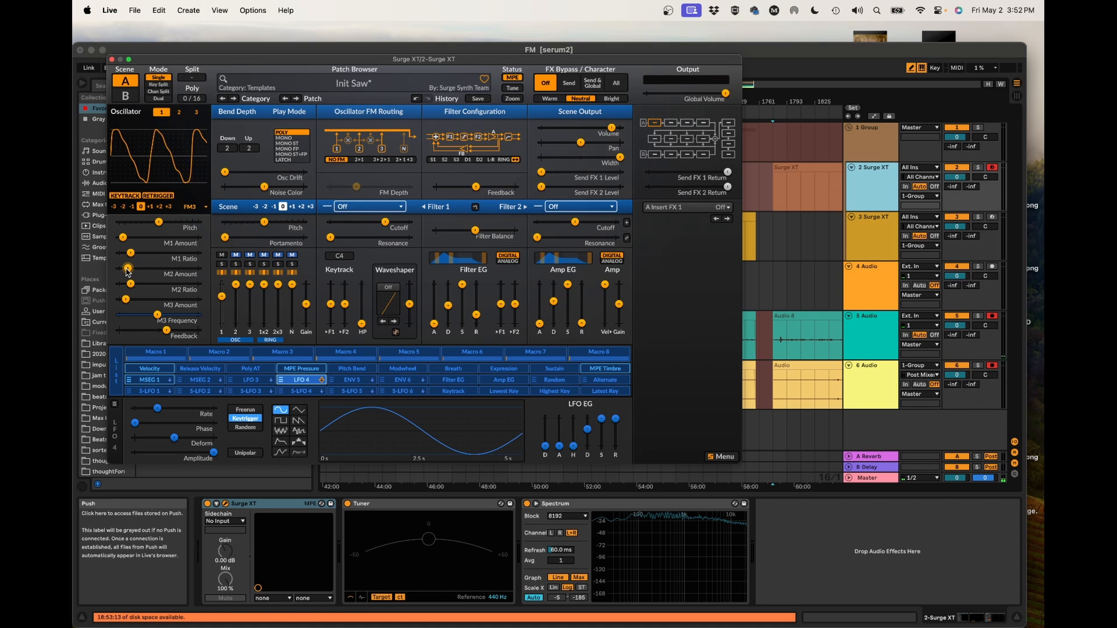
{"action": "double_click", "coordinate": [166, 330]}
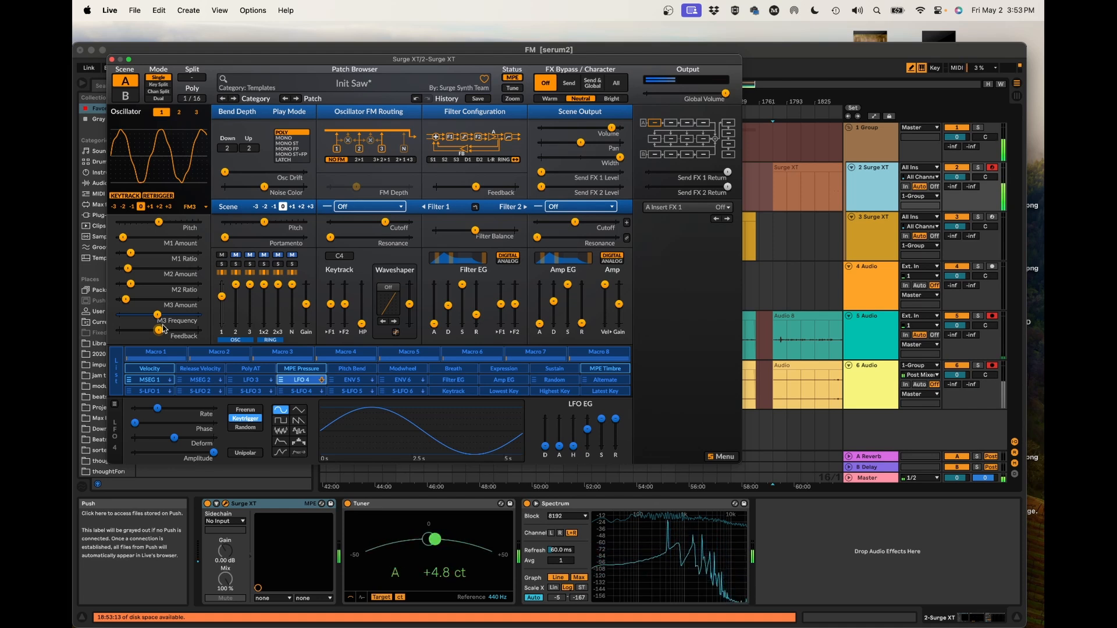
{"action": "left_click_drag", "start_coordinate": [163, 329], "coordinate": [136, 299]}
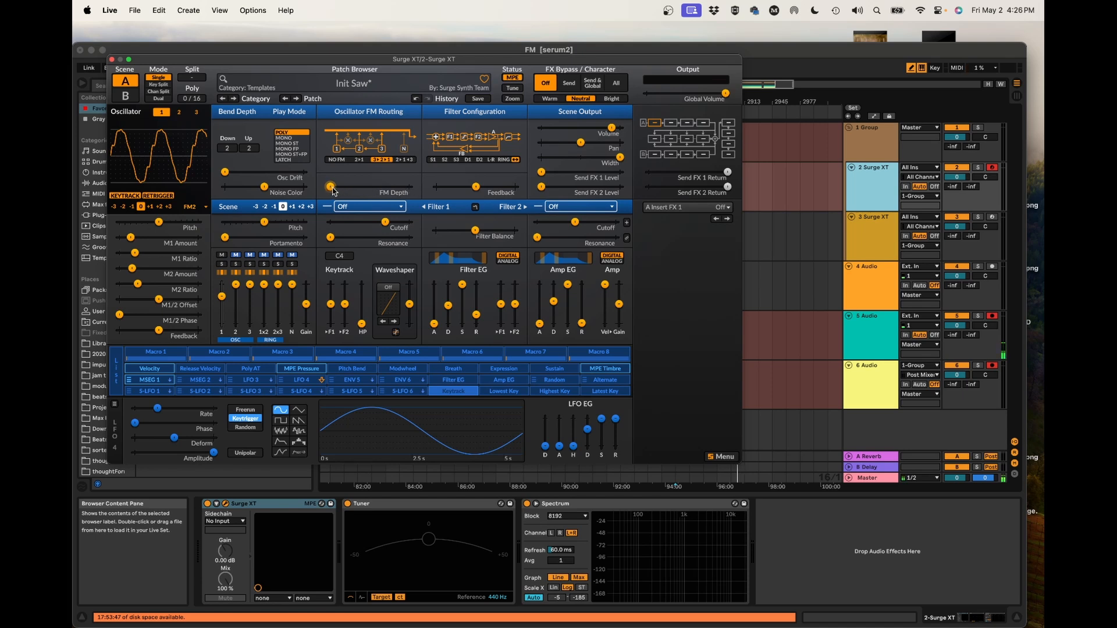
Step: Set the oscillator FM routing to 3 > 2 > 1 and change oscillators 1, 2 and 3 to the FM2 type
{"action": "left_click", "coordinate": [382, 164]}
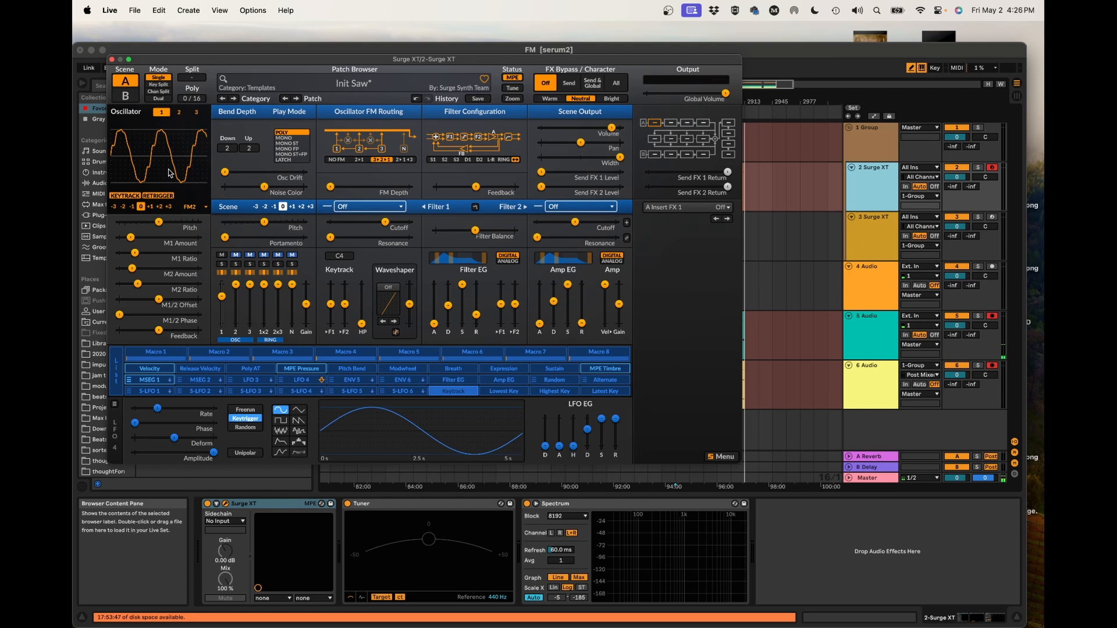
{"action": "left_click", "coordinate": [192, 207]}
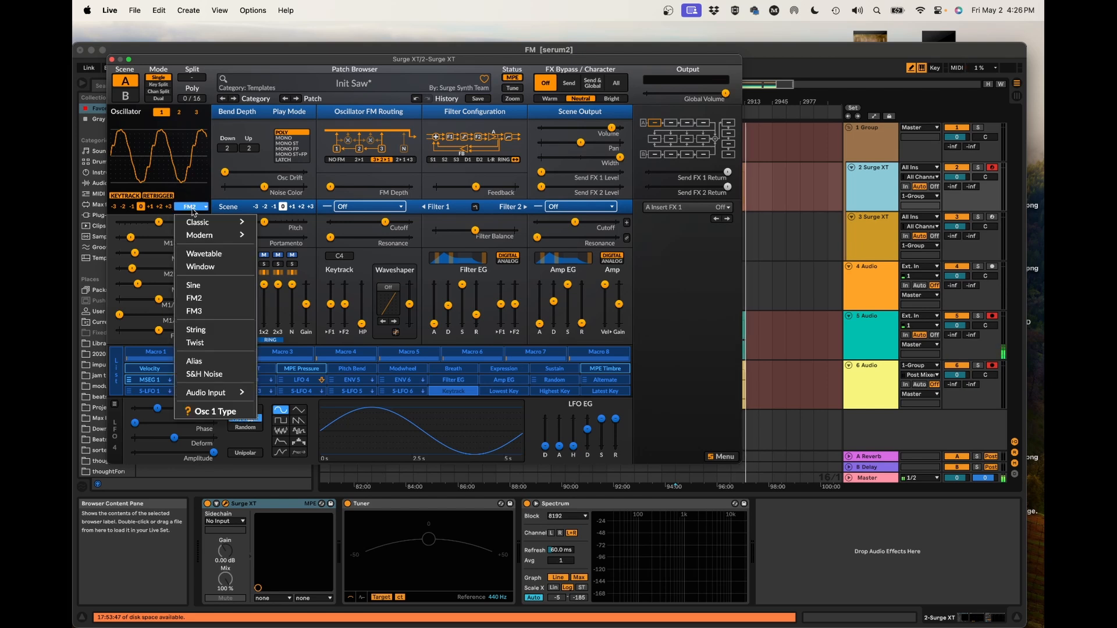
{"action": "left_click", "coordinate": [199, 299]}
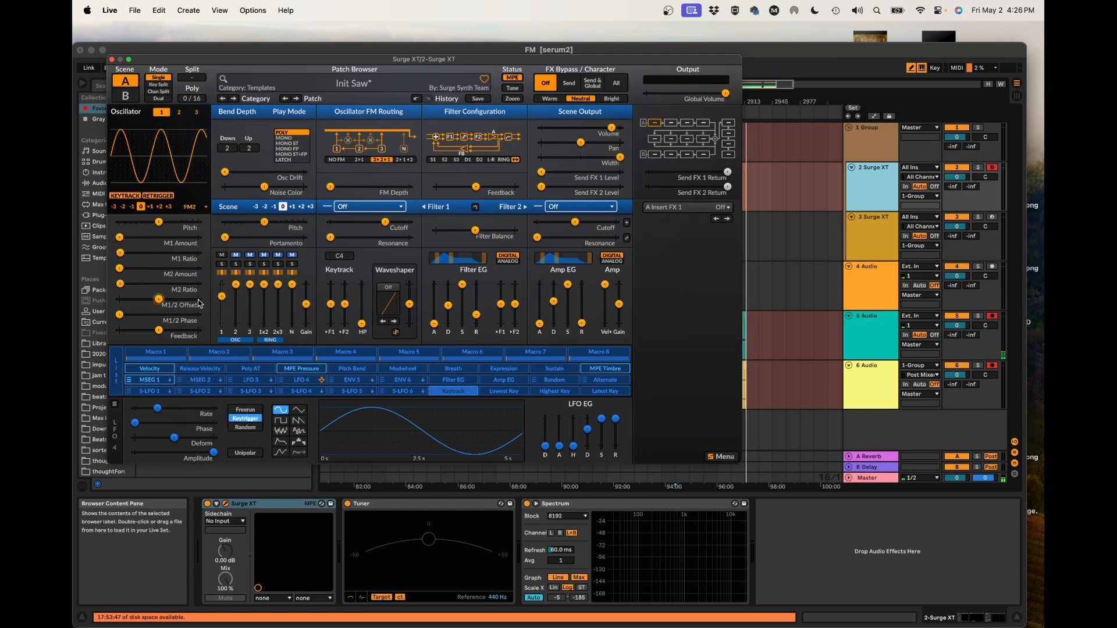
{"action": "left_click", "coordinate": [180, 113]}
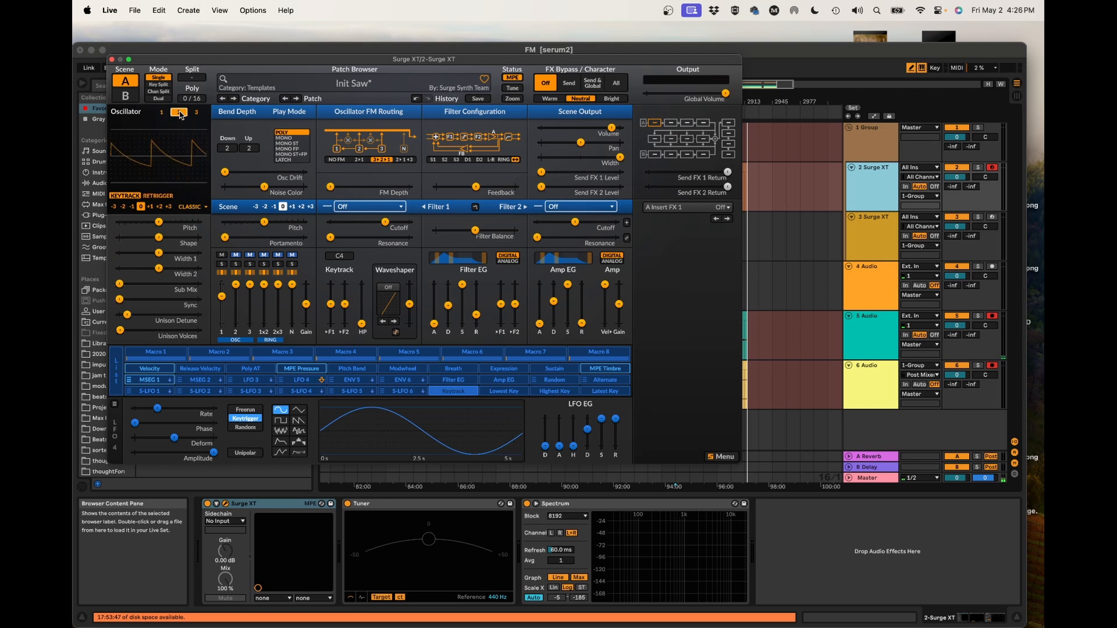
{"action": "left_click", "coordinate": [196, 207]}
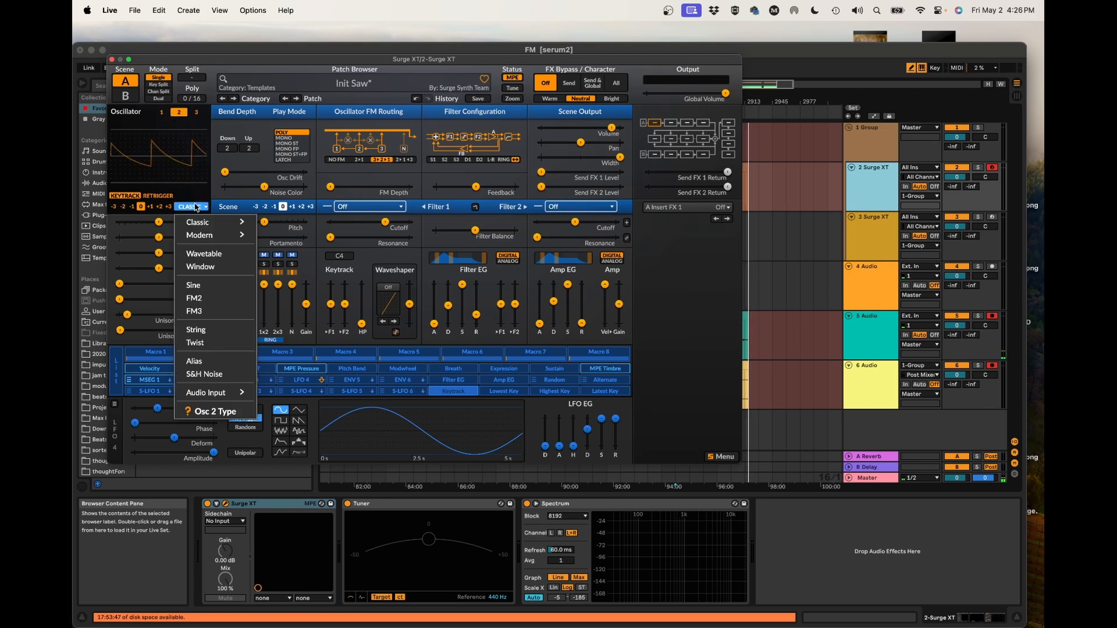
{"action": "left_click", "coordinate": [197, 298]}
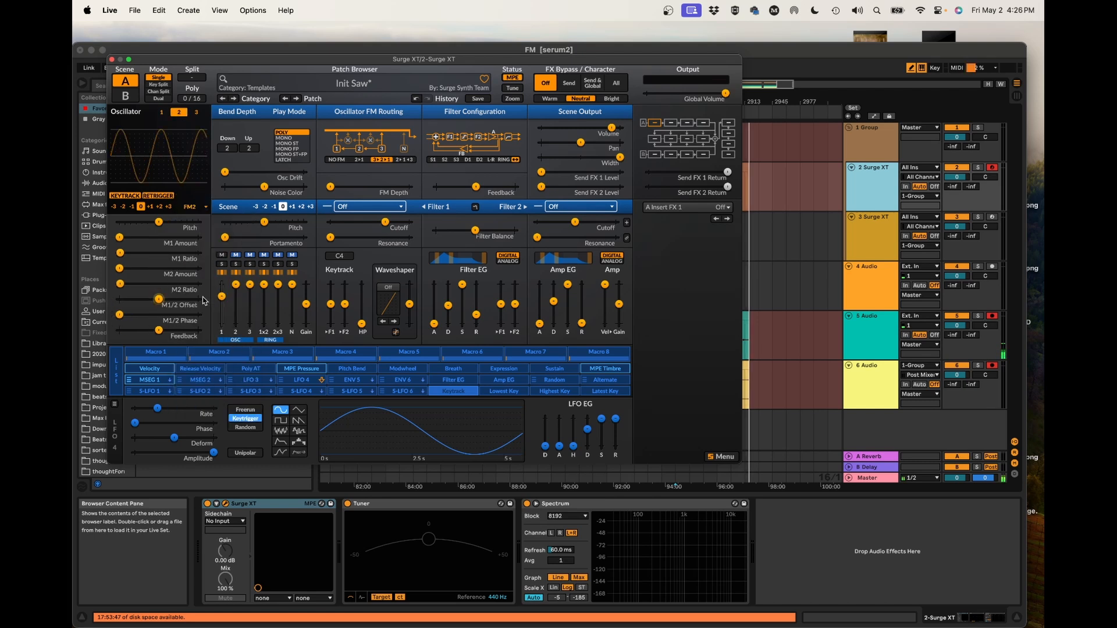
{"action": "left_click", "coordinate": [196, 112]}
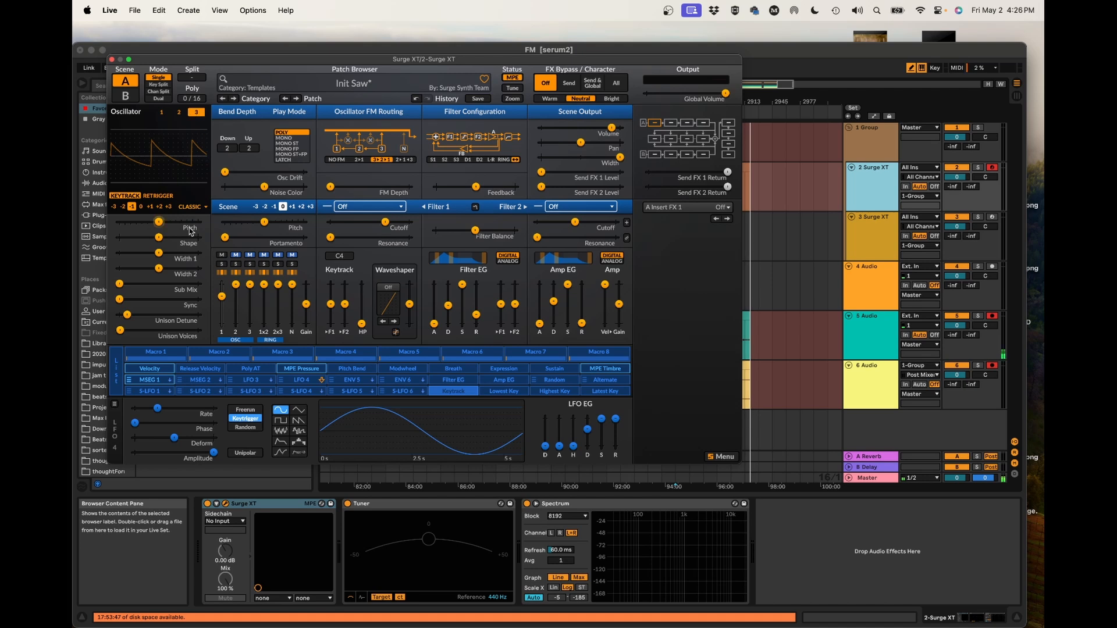
{"action": "left_click", "coordinate": [189, 207]}
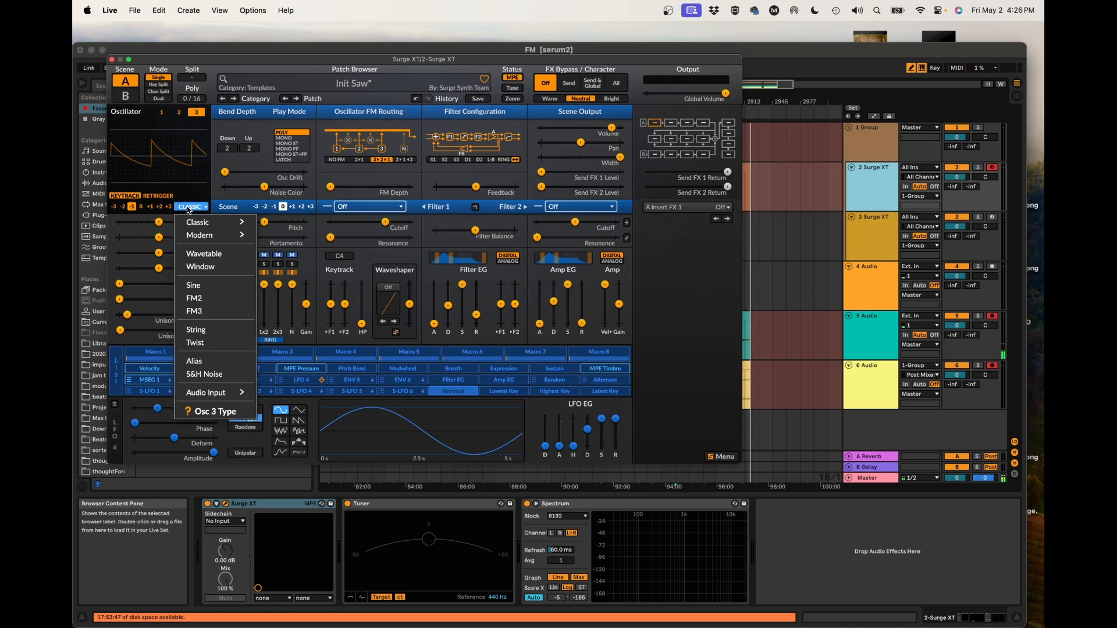
{"action": "left_click", "coordinate": [204, 297]}
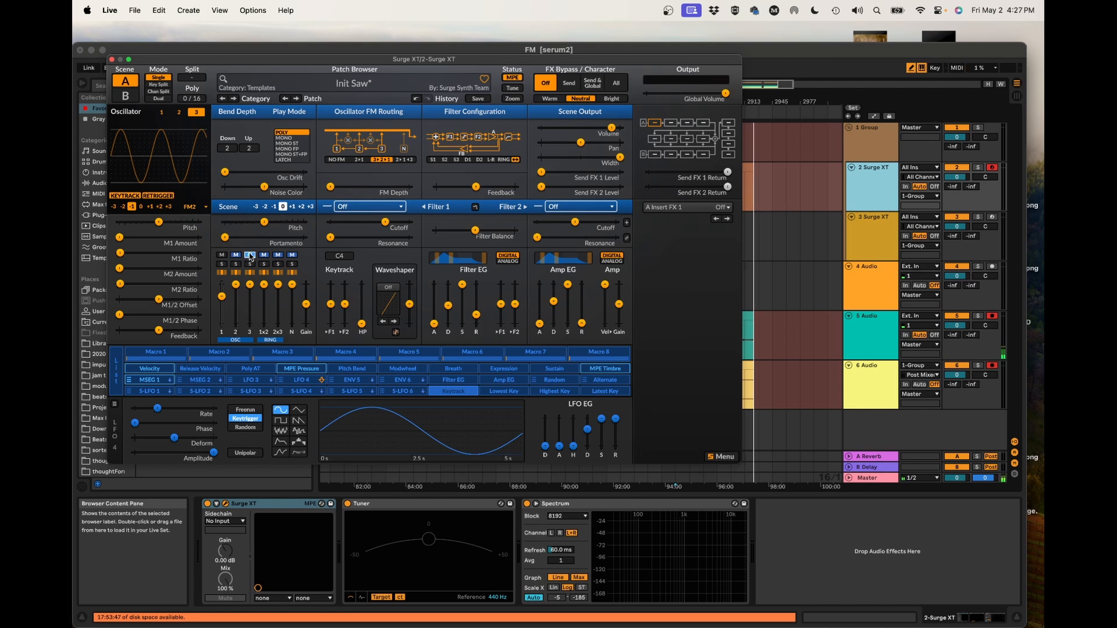
Step: Raise the M1 and M2 Amounts and Ratios slightly on oscillators 1 and 2, setting oscillator 1's M2 Ratio to C:3
{"action": "left_click", "coordinate": [163, 118]}
{"action": "left_click_drag", "start_coordinate": [119, 237], "coordinate": [127, 285]}
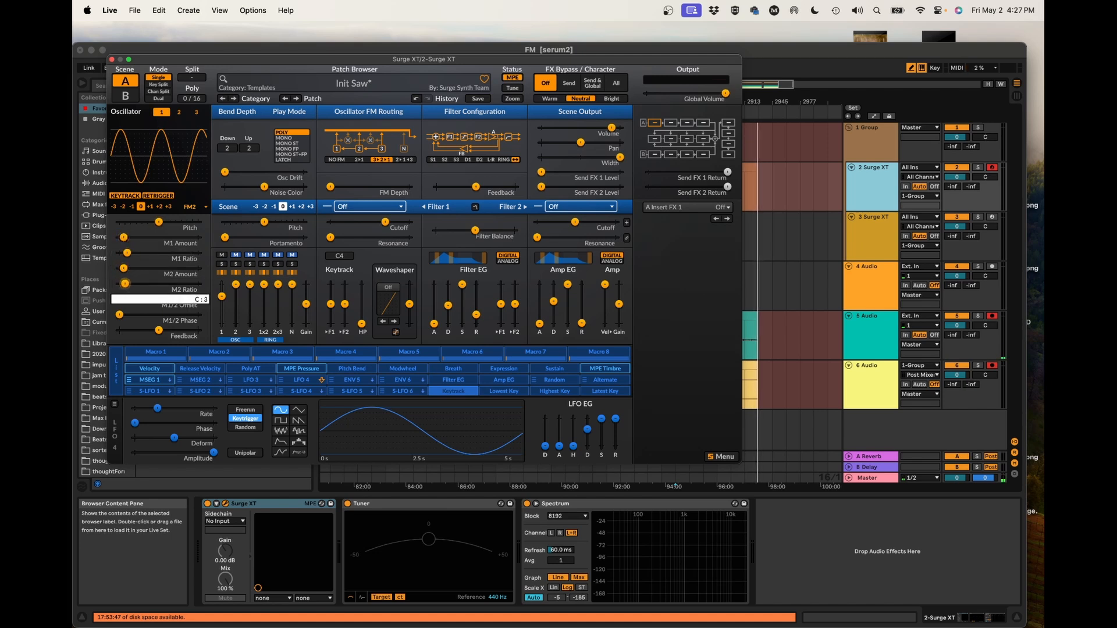
{"action": "left_click", "coordinate": [179, 112]}
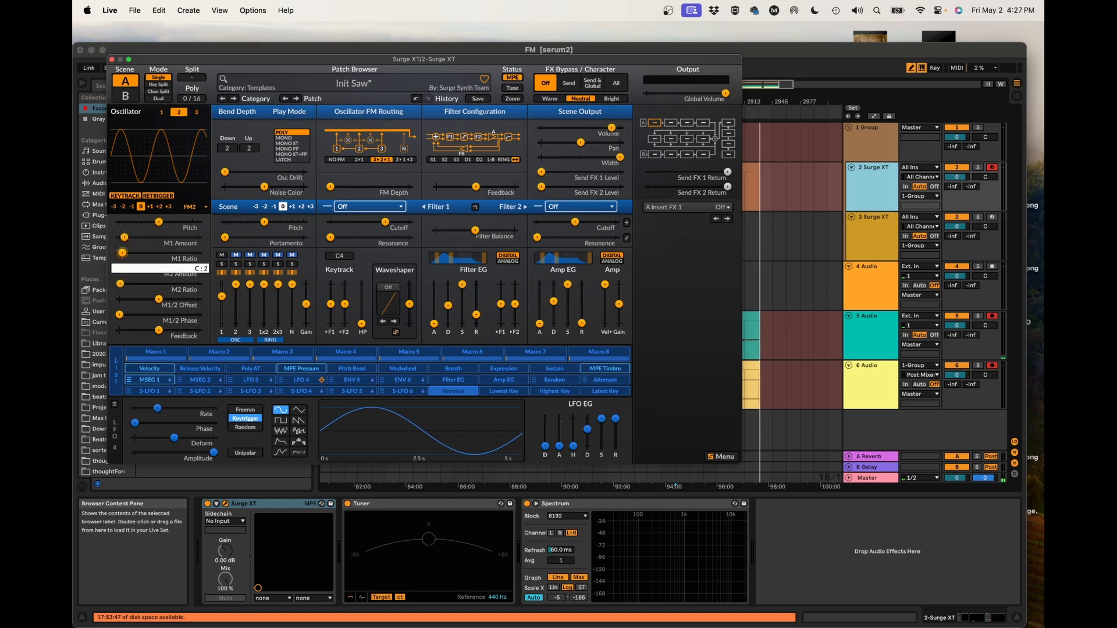
{"action": "left_click_drag", "start_coordinate": [121, 254], "coordinate": [143, 284]}
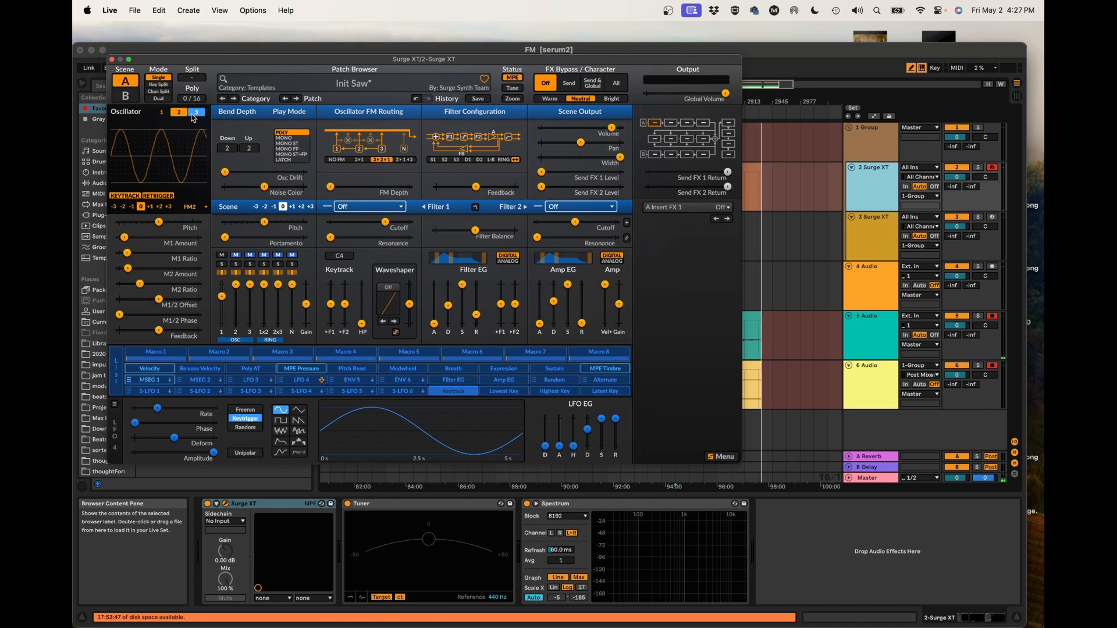
Step: Raise oscillator 3's M1 and M2 Amounts slightly, set its M2 Ratio to C:3 and increase its M1 Ratio
{"action": "left_click", "coordinate": [196, 112]}
{"action": "left_click_drag", "start_coordinate": [120, 237], "coordinate": [126, 284]}
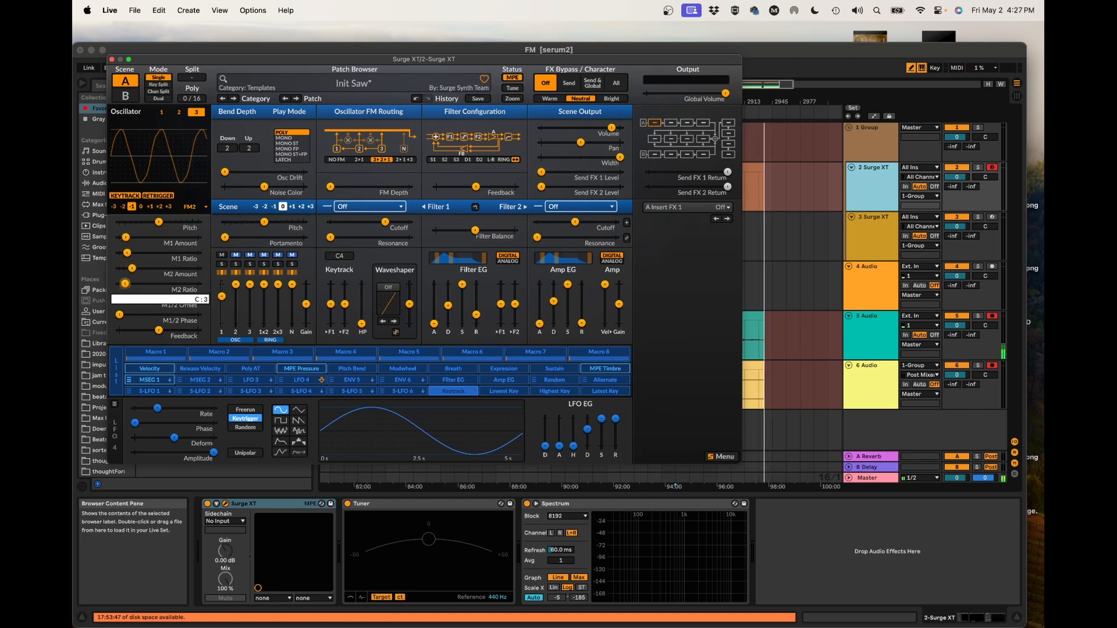
{"action": "right_click", "coordinate": [122, 253]}
{"action": "left_click", "coordinate": [119, 252]}
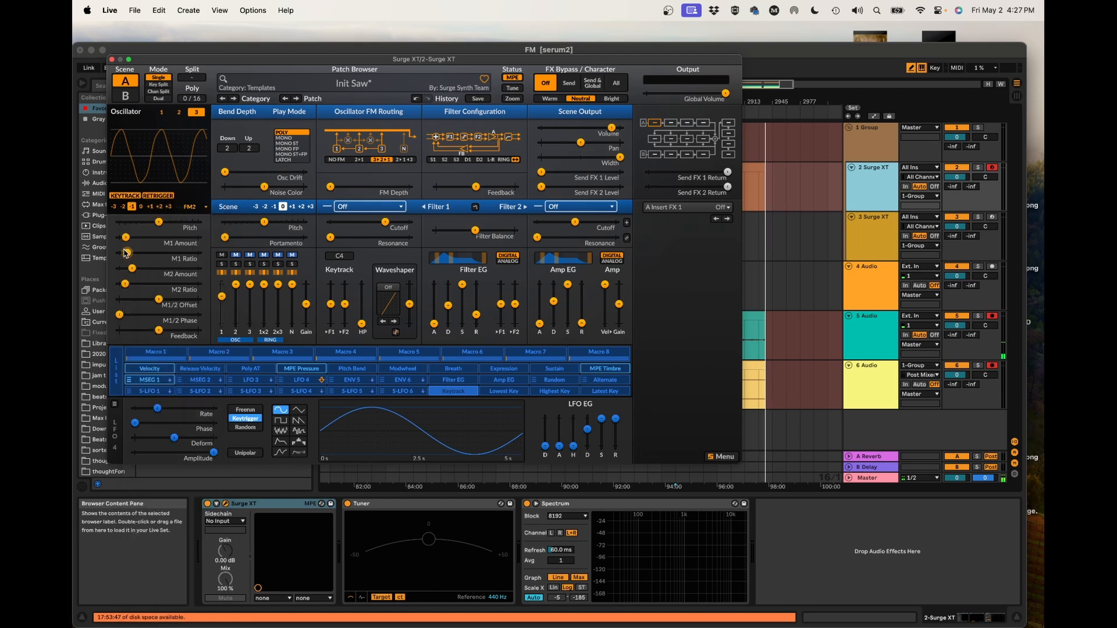
{"action": "left_click", "coordinate": [122, 253]}
{"action": "left_click_drag", "start_coordinate": [123, 253], "coordinate": [135, 253]}
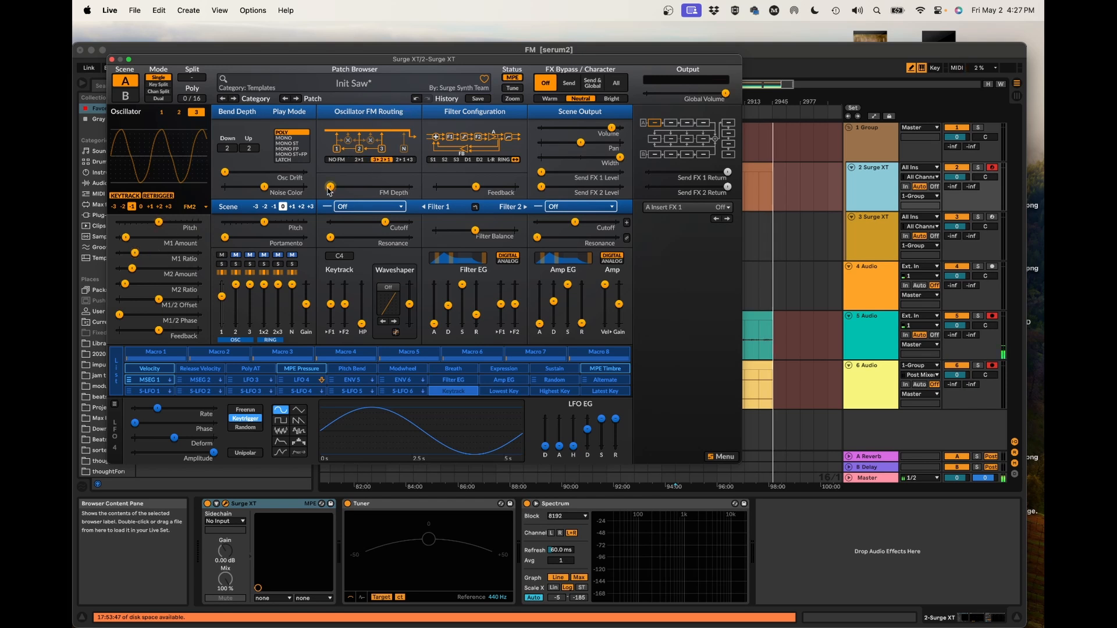
Step: Raise the FM Depth to a little under halfway
{"action": "mouse_move", "coordinate": [329, 191]}
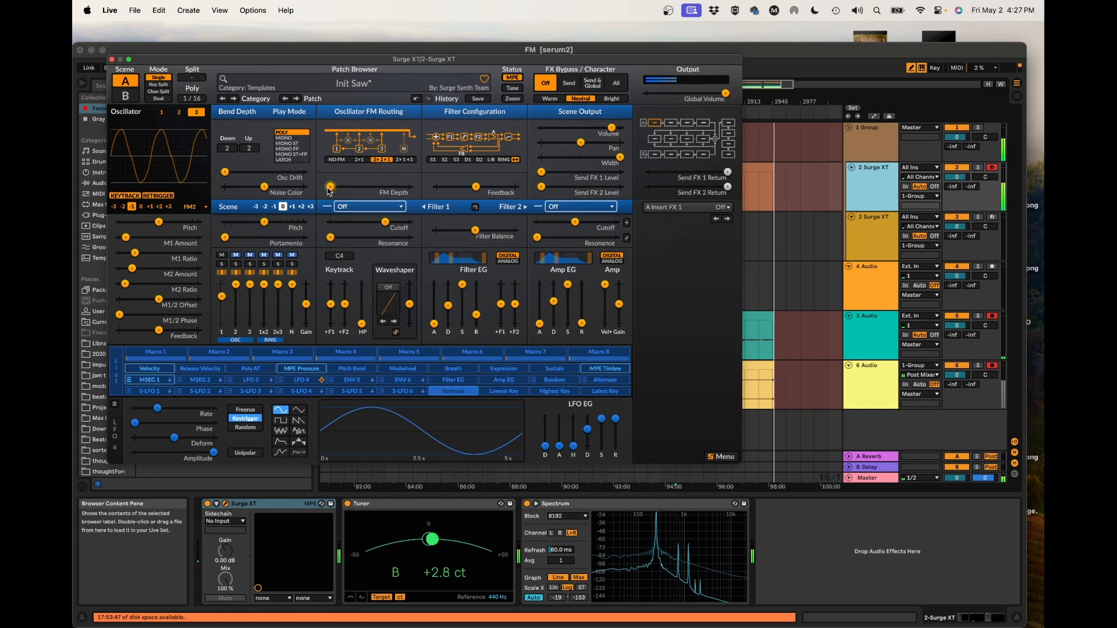
{"action": "left_click_drag", "start_coordinate": [329, 191], "coordinate": [367, 187]}
{"action": "mouse_move", "coordinate": [367, 190]}
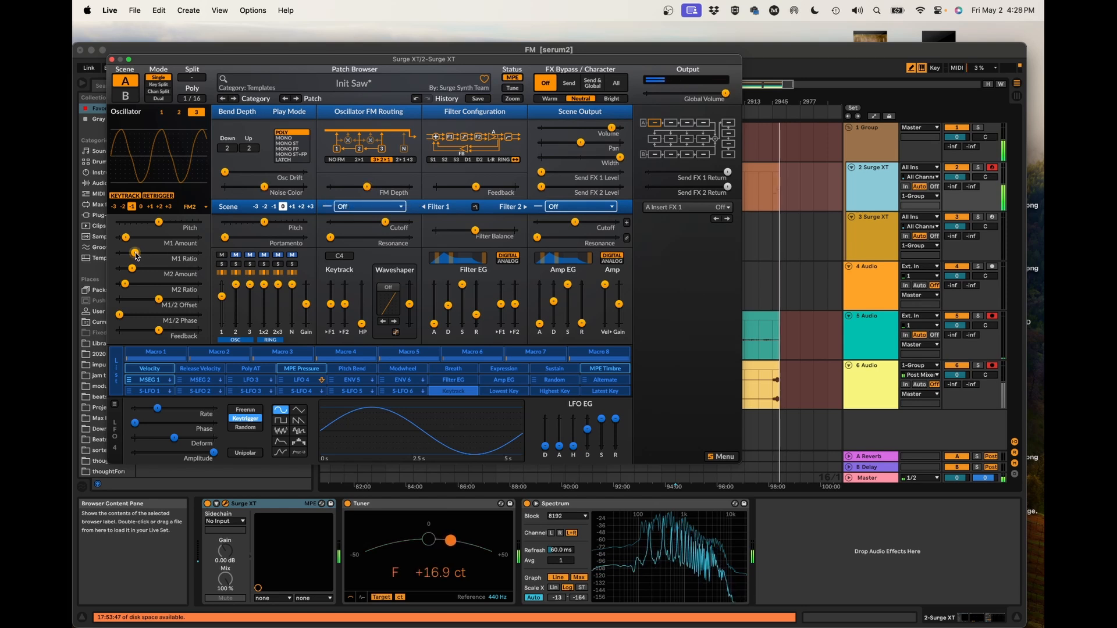
Step: Increase oscillator 3's M1 and M2 Amounts and Ratios, then oscillator 2's M1 Amount and M1 Ratio
{"action": "left_click_drag", "start_coordinate": [134, 253], "coordinate": [135, 283]}
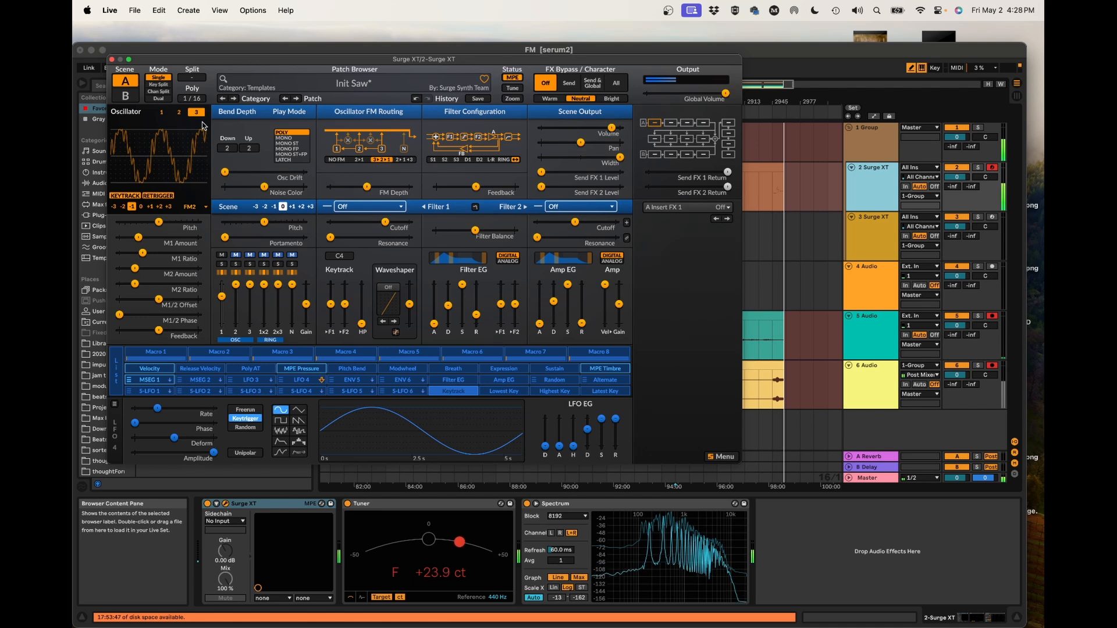
{"action": "left_click", "coordinate": [179, 112]}
{"action": "mouse_move", "coordinate": [127, 253]}
{"action": "left_mouse_down"}
{"action": "mouse_move", "coordinate": [152, 253]}
{"action": "mouse_move", "coordinate": [130, 237]}
{"action": "mouse_move", "coordinate": [142, 257]}
{"action": "left_mouse_up"}
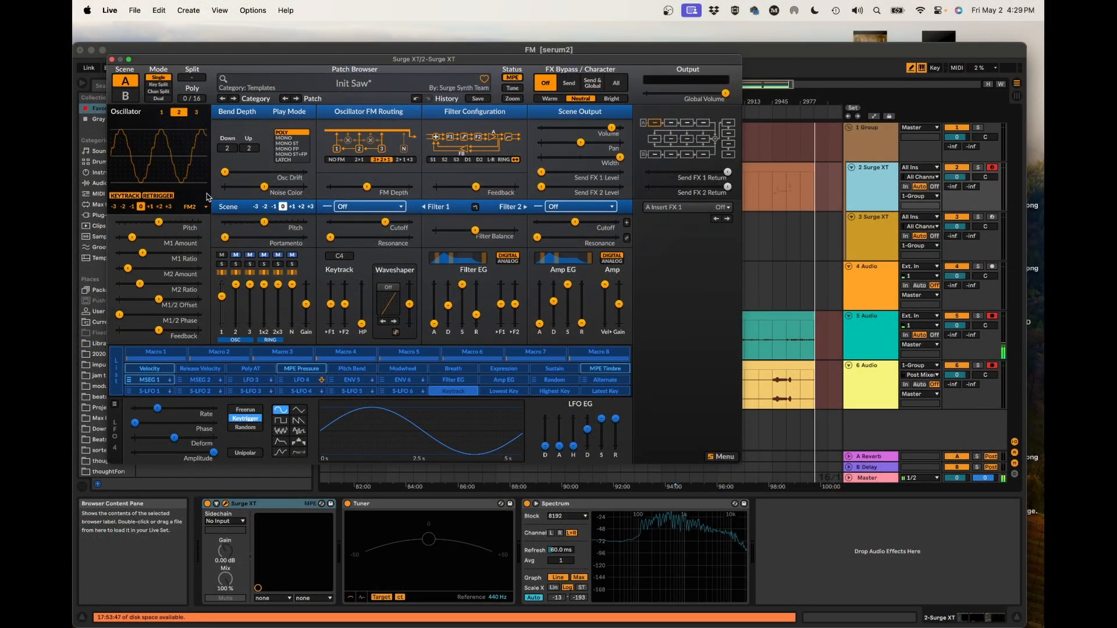
Step: Return the FM Depth to its minimum and change oscillator 1 to the Sine type
{"action": "left_click_drag", "start_coordinate": [366, 187], "coordinate": [330, 186]}
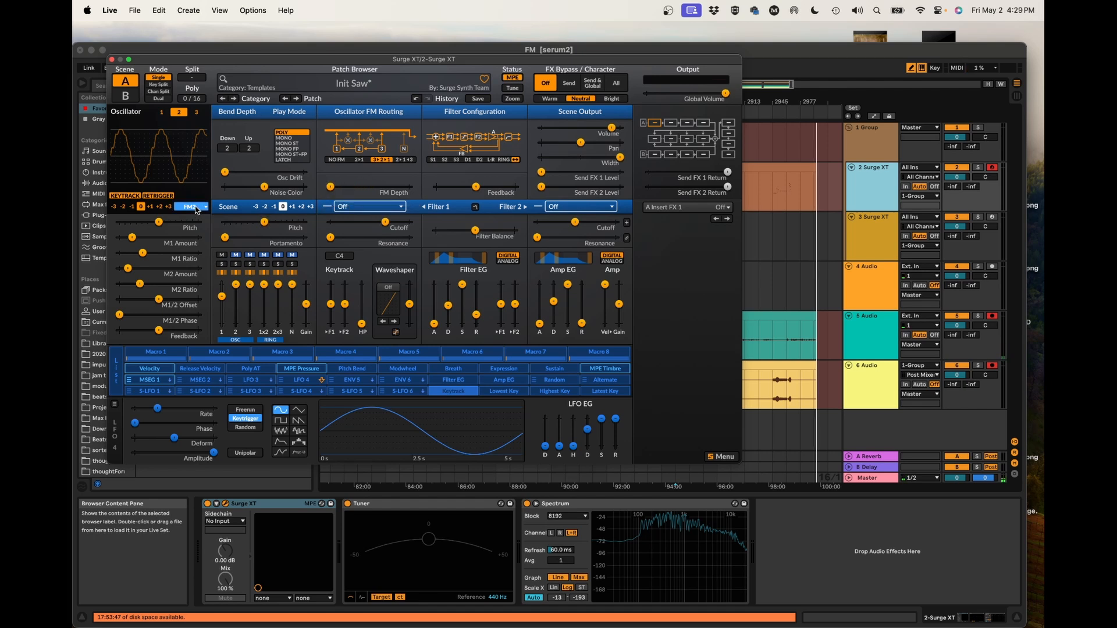
{"action": "left_click", "coordinate": [161, 112]}
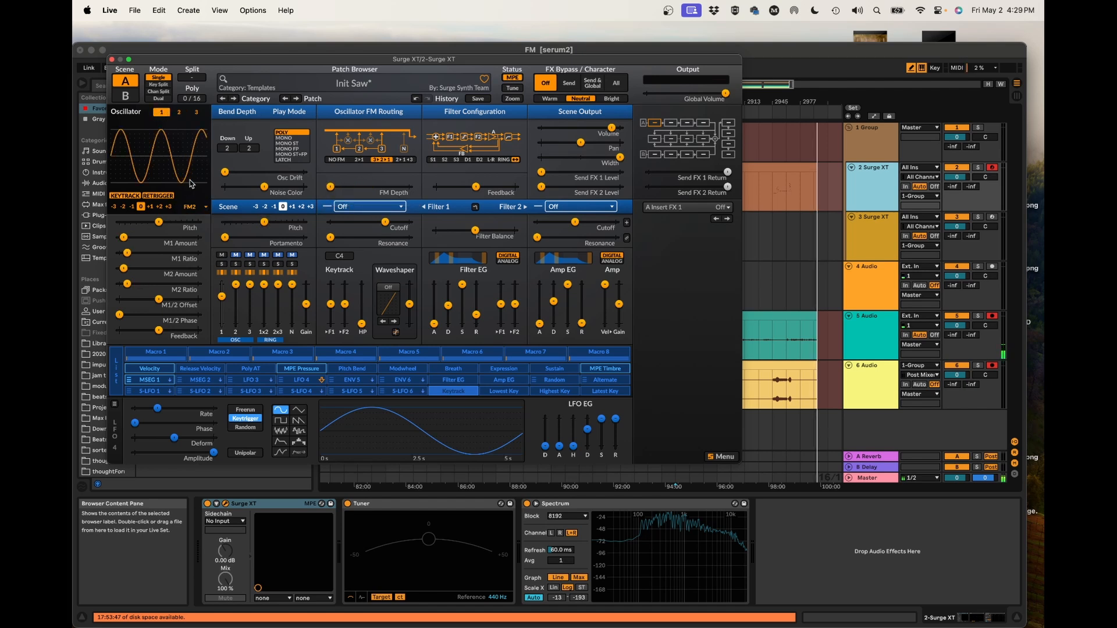
{"action": "left_click", "coordinate": [192, 207]}
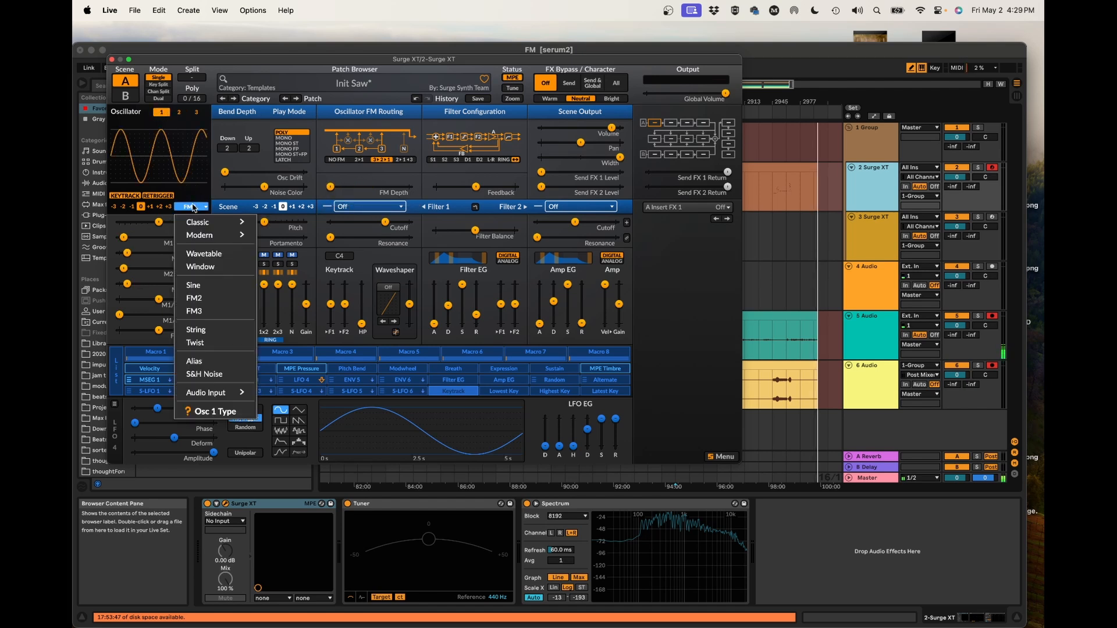
{"action": "left_click", "coordinate": [205, 285]}
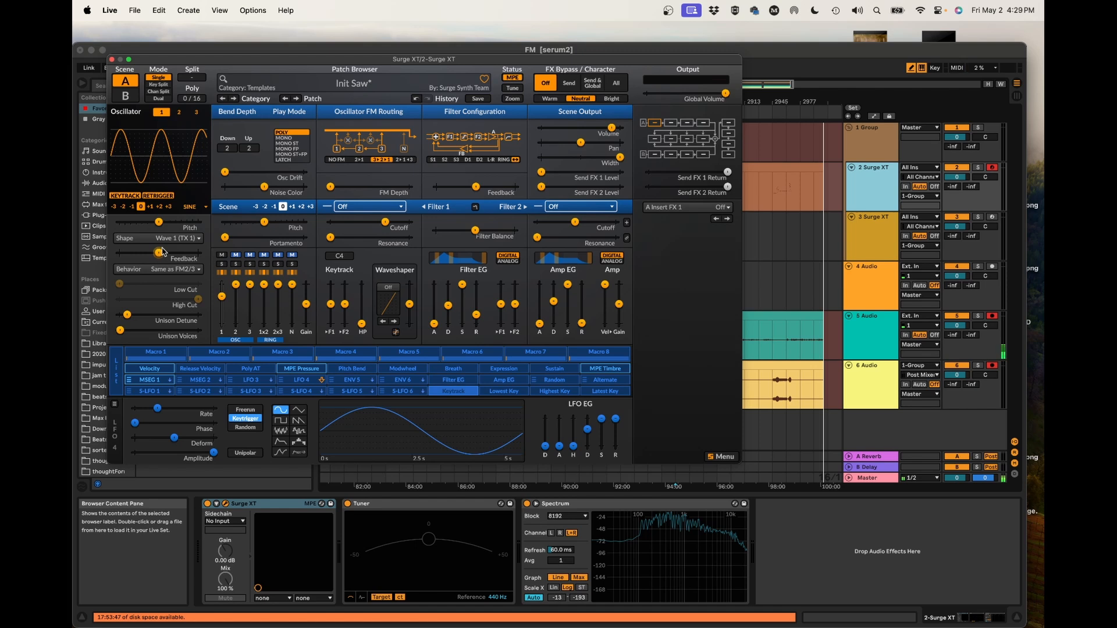
Step: Sweep oscillator 1's Feedback to slightly above centre and give it 13 unison voices with wider detune
{"action": "mouse_move", "coordinate": [162, 252]}
{"action": "left_mouse_down"}
{"action": "mouse_move", "coordinate": [173, 251]}
{"action": "mouse_move", "coordinate": [140, 253]}
{"action": "mouse_move", "coordinate": [173, 252]}
{"action": "mouse_move", "coordinate": [145, 252]}
{"action": "mouse_move", "coordinate": [157, 252]}
{"action": "left_mouse_up"}
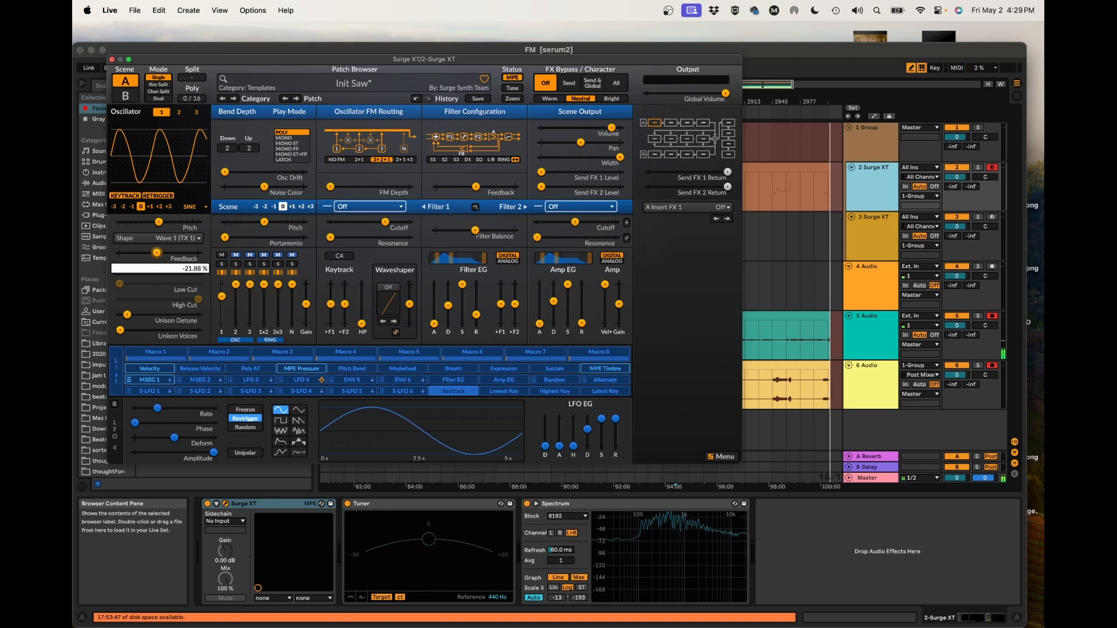
{"action": "mouse_move", "coordinate": [156, 252]}
{"action": "left_mouse_down"}
{"action": "mouse_move", "coordinate": [171, 253]}
{"action": "mouse_move", "coordinate": [141, 252]}
{"action": "mouse_move", "coordinate": [171, 253]}
{"action": "mouse_move", "coordinate": [146, 252]}
{"action": "mouse_move", "coordinate": [161, 255]}
{"action": "left_mouse_up"}
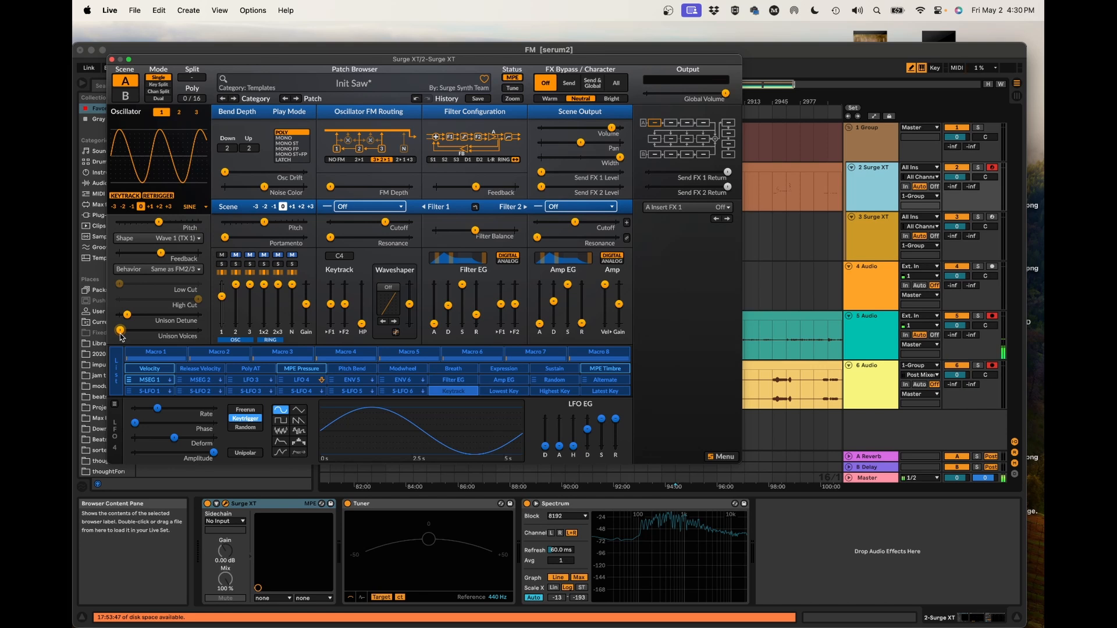
{"action": "left_click_drag", "start_coordinate": [121, 334], "coordinate": [140, 319]}
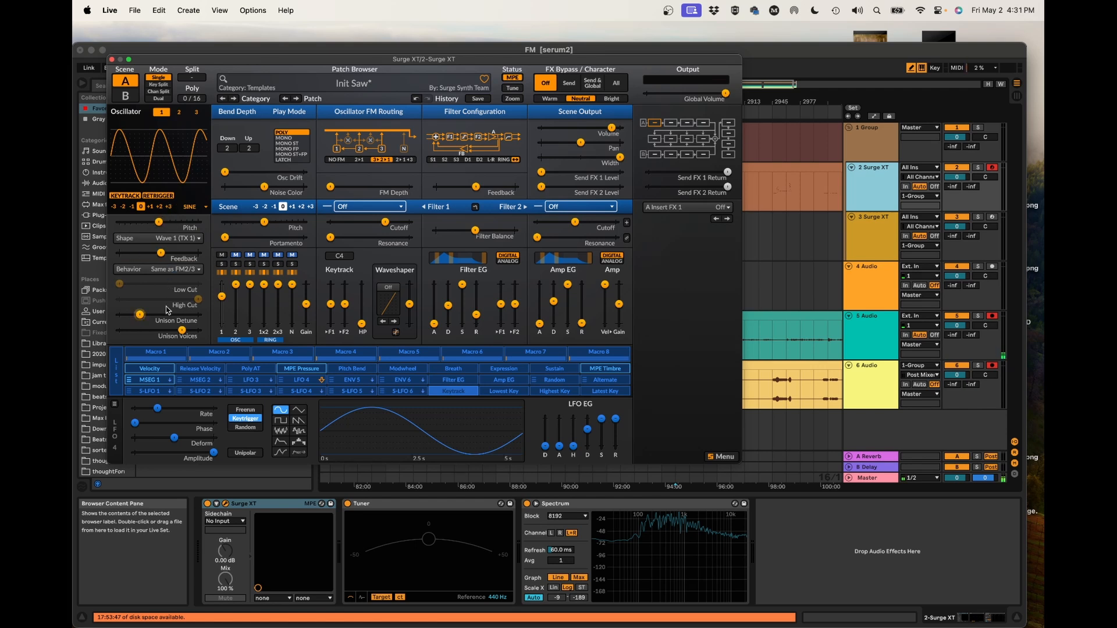
{"action": "mouse_move", "coordinate": [171, 259]}
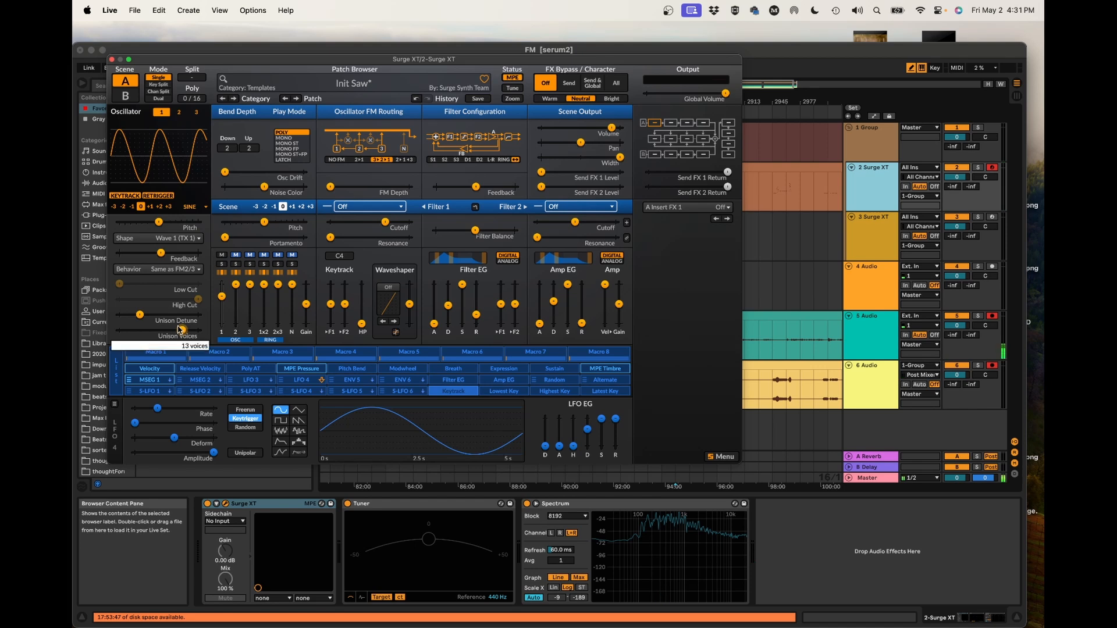
{"action": "mouse_move", "coordinate": [192, 312]}
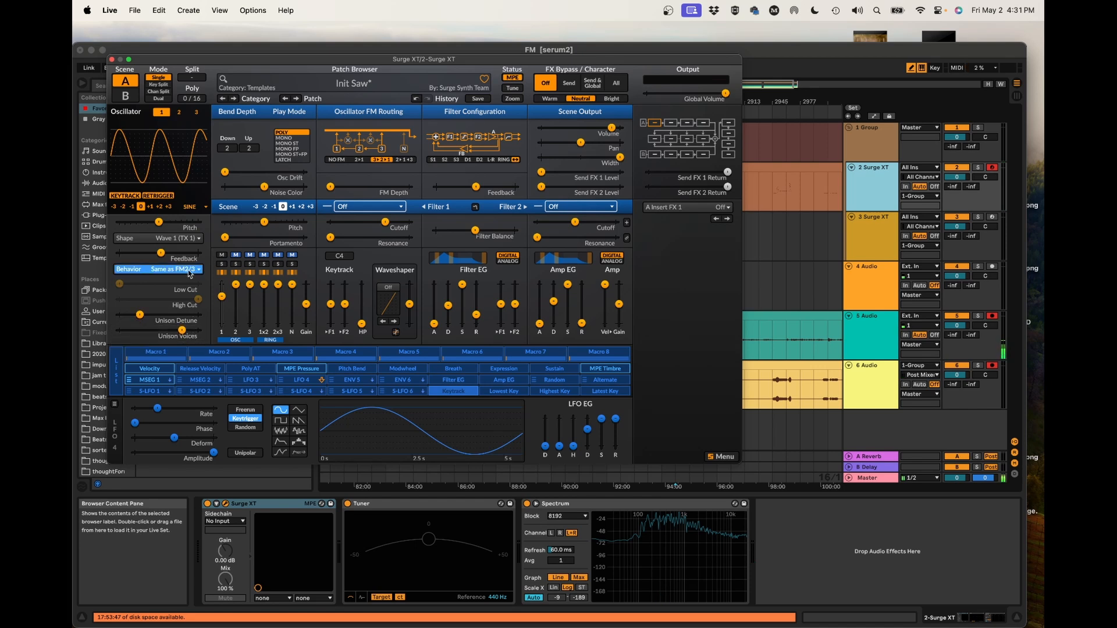
Step: Audition the Sine oscillator's shapes Wave 2 (TX 2), Wave 3 (TX 3) and Wave 4 (TX 4) on oscillator 1
{"action": "left_click", "coordinate": [184, 241]}
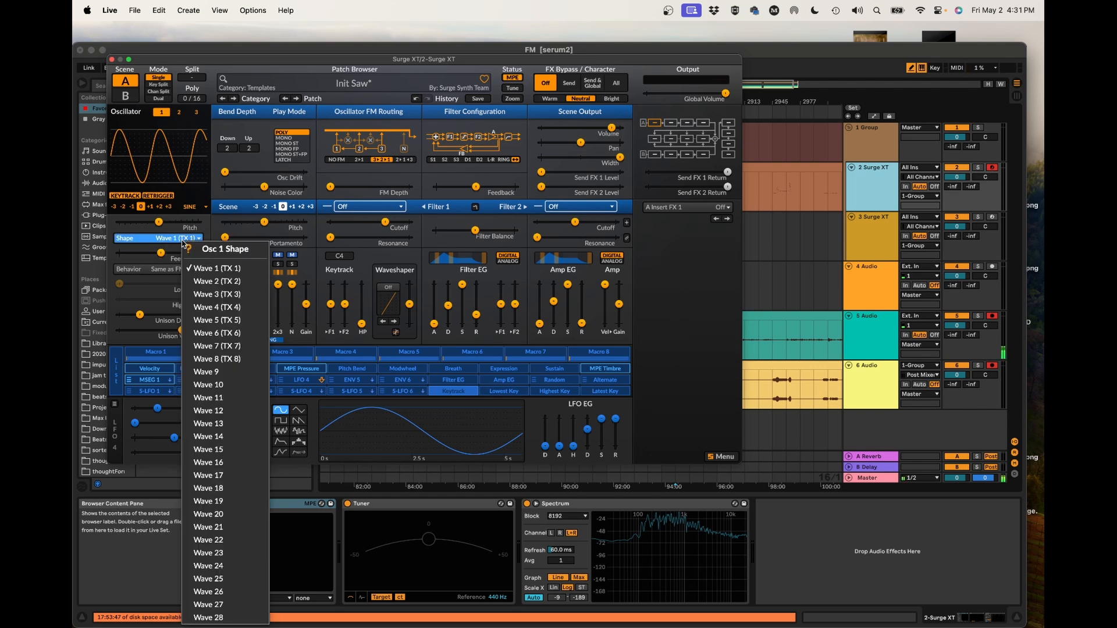
{"action": "left_click", "coordinate": [211, 283]}
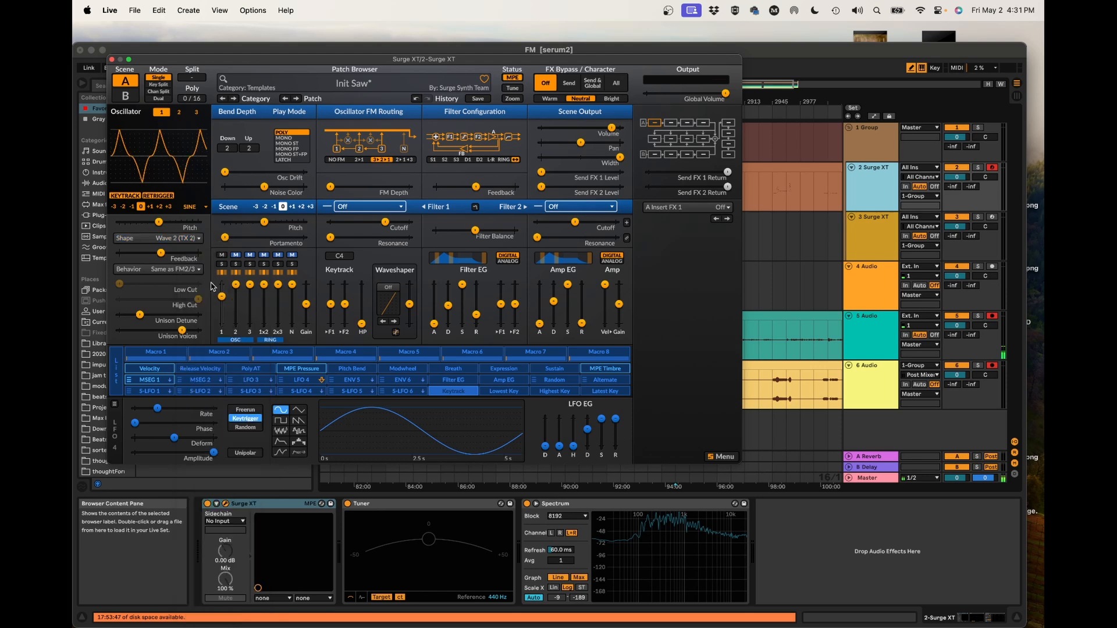
{"action": "left_click", "coordinate": [186, 238]}
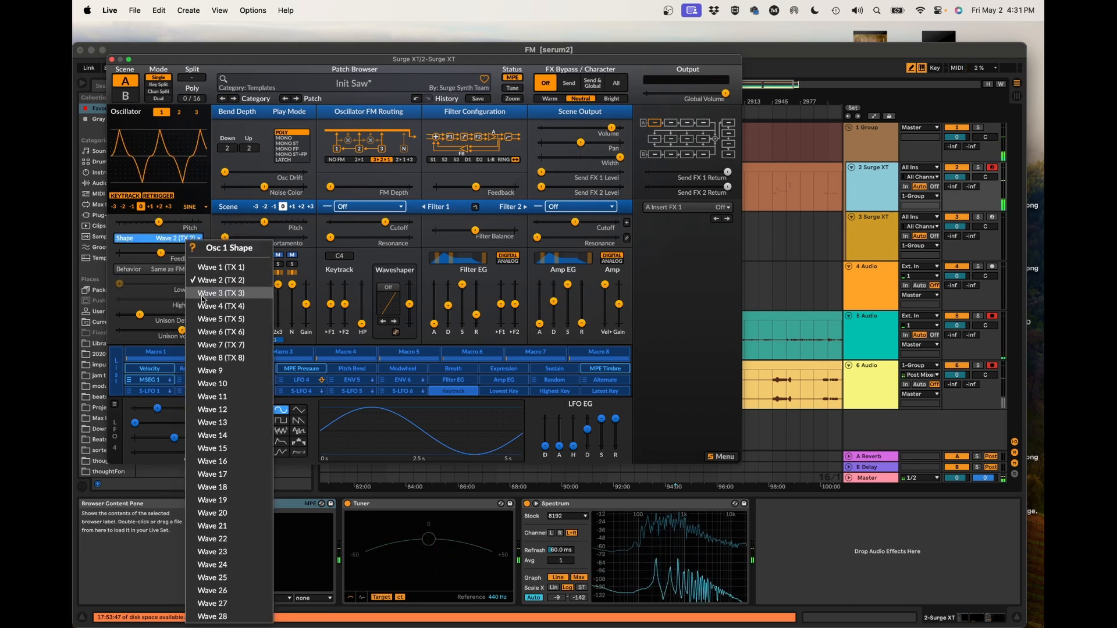
{"action": "left_click", "coordinate": [203, 294]}
{"action": "left_click", "coordinate": [175, 239]}
{"action": "left_click", "coordinate": [198, 306]}
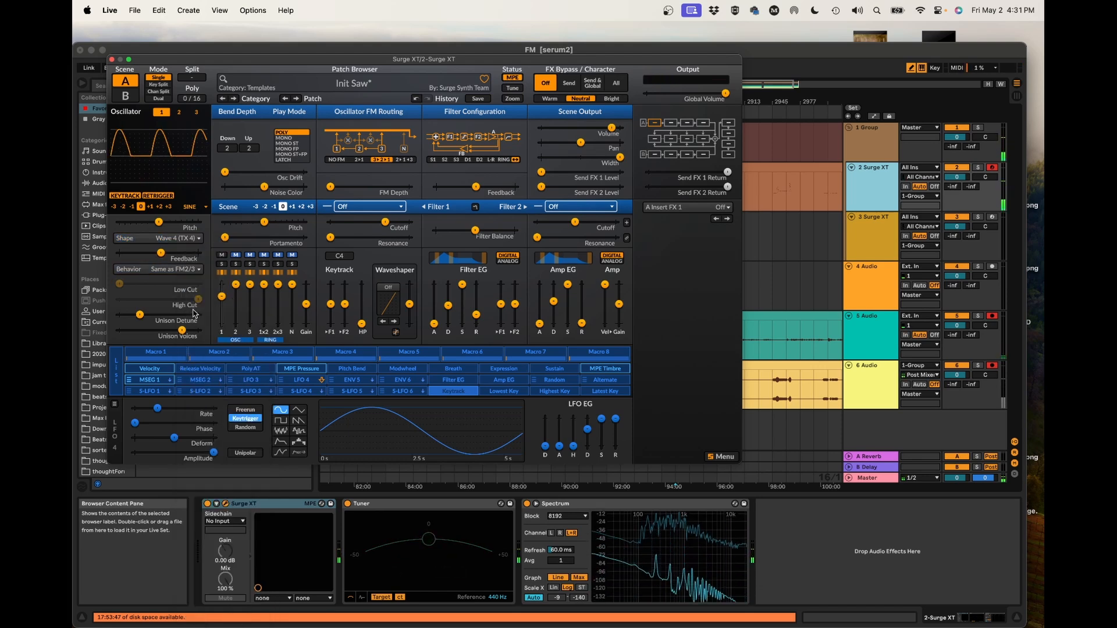
Step: Audition oscillator 1's shapes Wave 5 (TX 5), Wave 6 (TX 6) and Wave 14
{"action": "left_click", "coordinate": [186, 238]}
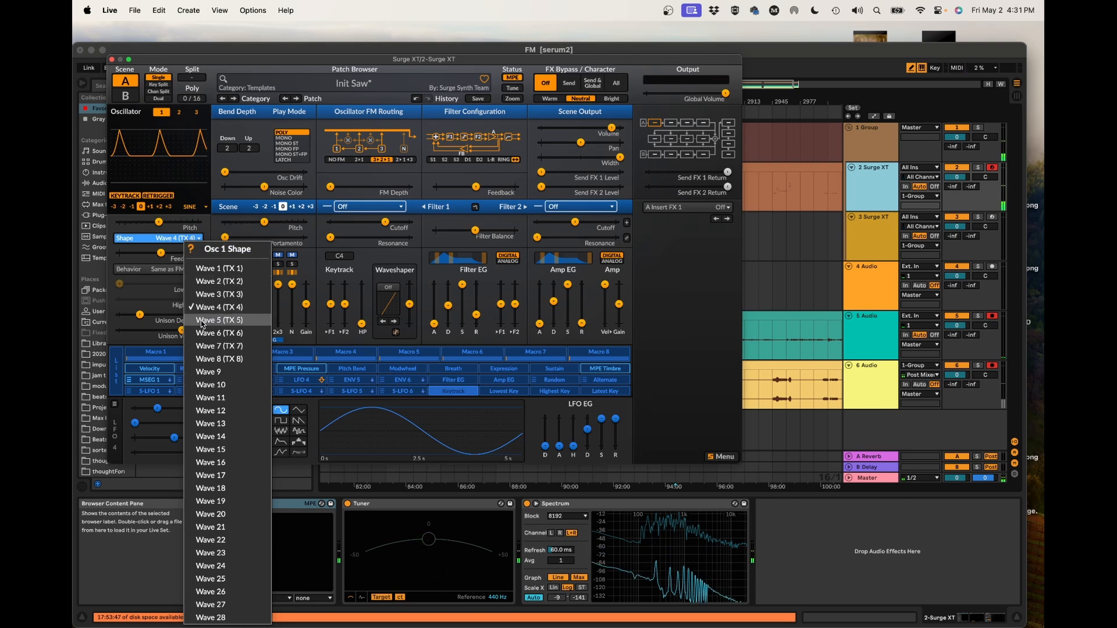
{"action": "left_click", "coordinate": [203, 320]}
{"action": "left_click", "coordinate": [175, 239]}
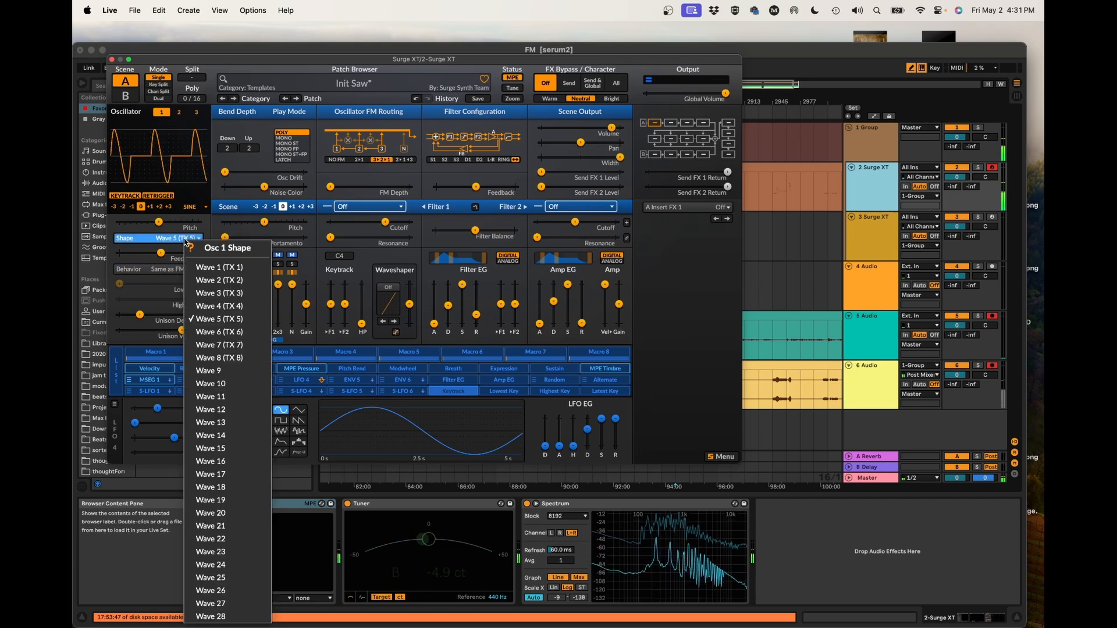
{"action": "left_click", "coordinate": [203, 333]}
{"action": "left_click", "coordinate": [175, 238]}
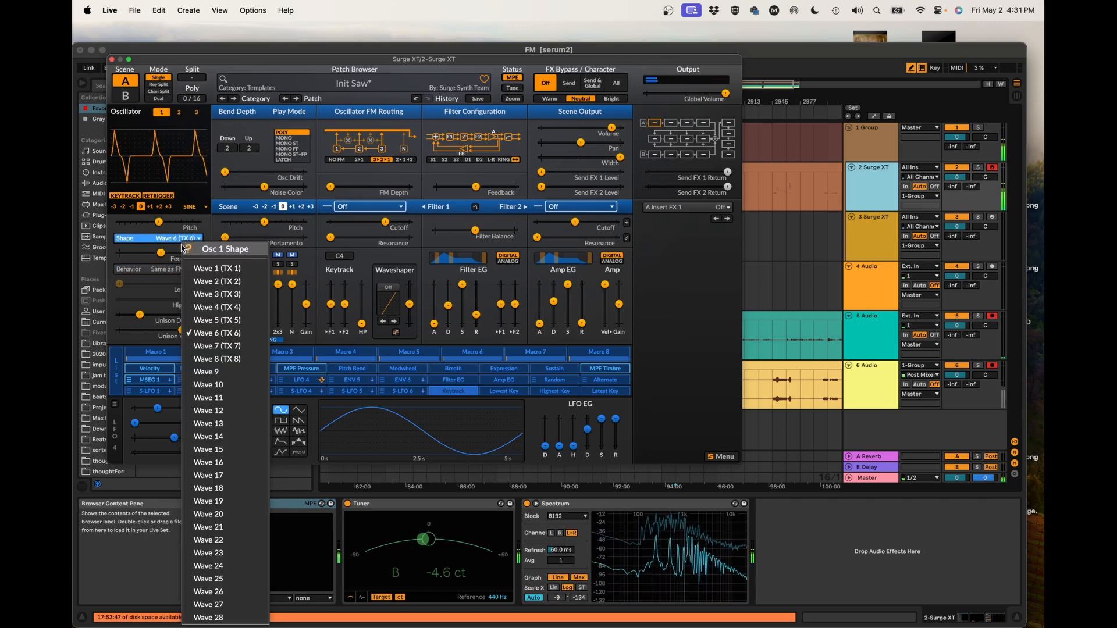
{"action": "left_click", "coordinate": [200, 436]}
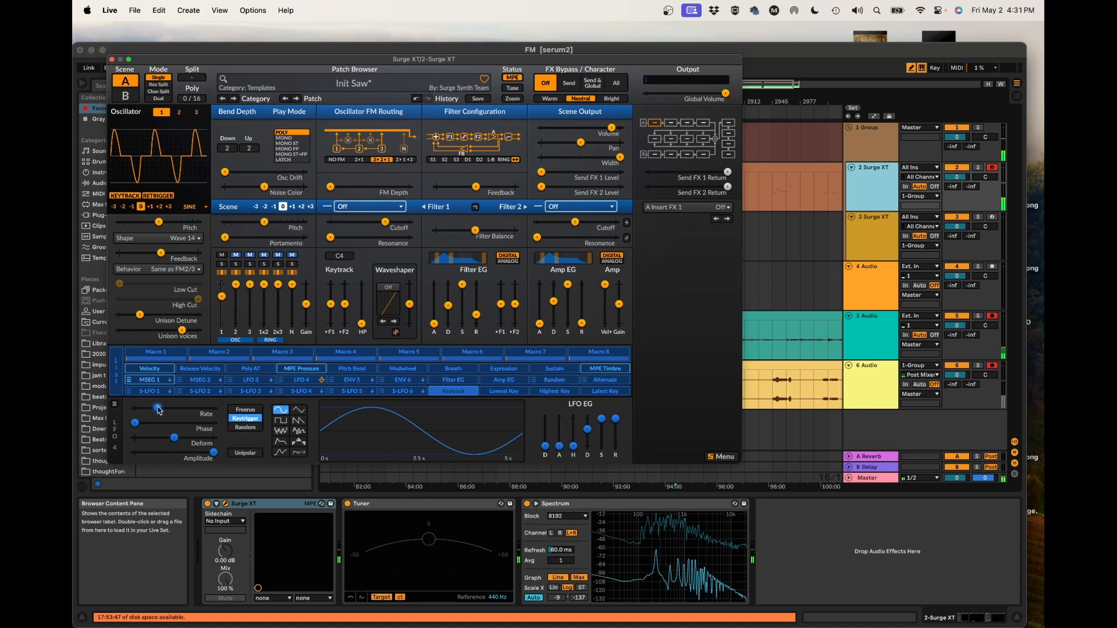
Step: Set oscillator 1's Shape to Wave 19
{"action": "mouse_move", "coordinate": [158, 411]}
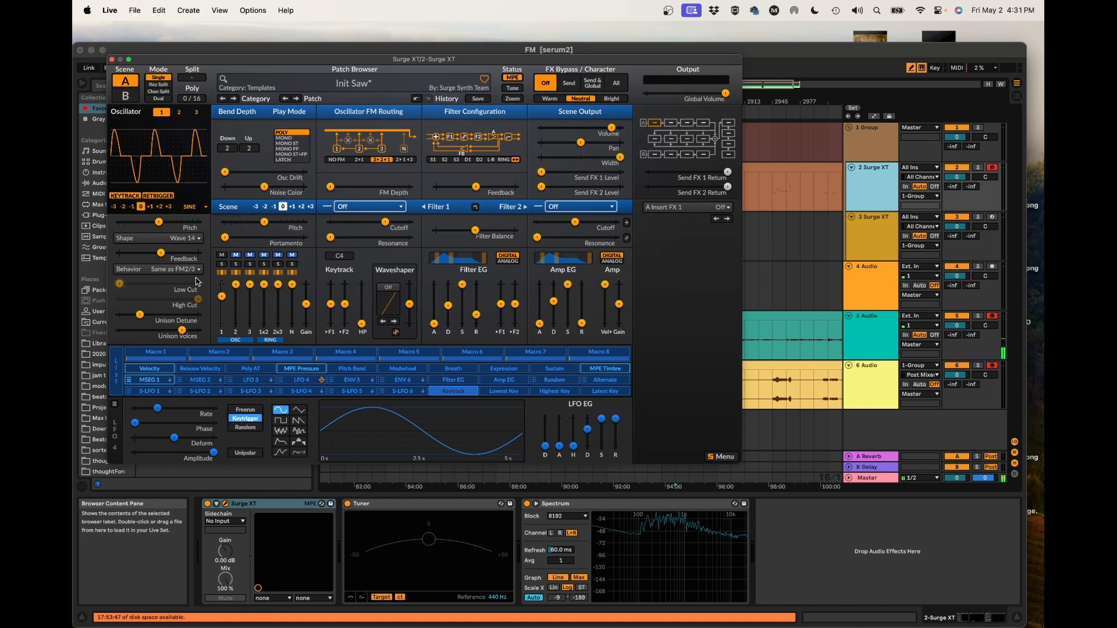
{"action": "mouse_move", "coordinate": [197, 281]}
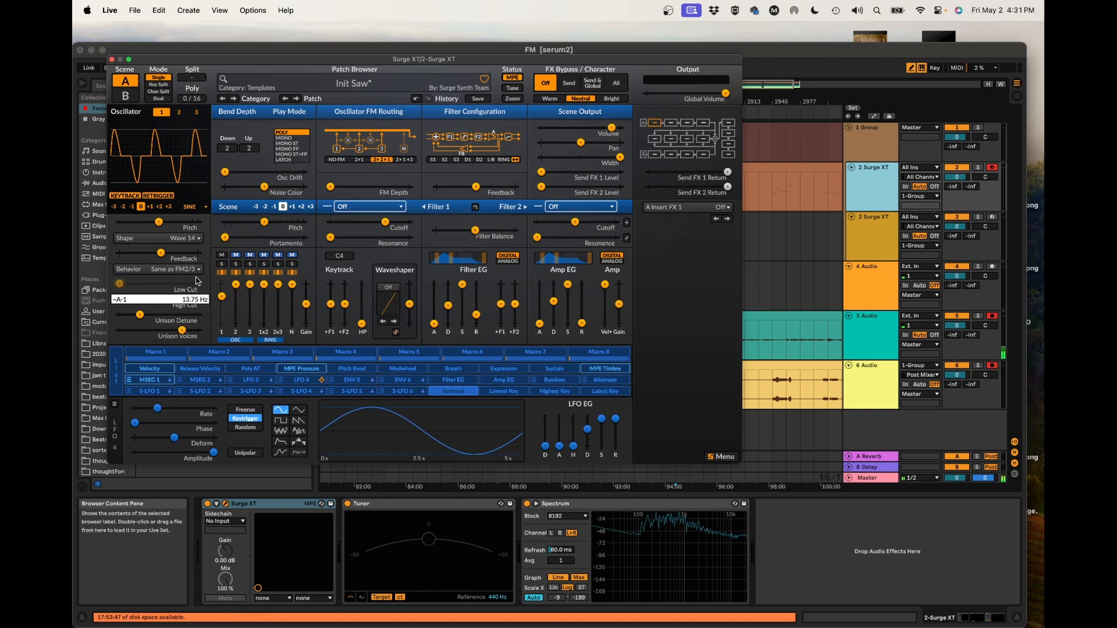
{"action": "left_click", "coordinate": [186, 240]}
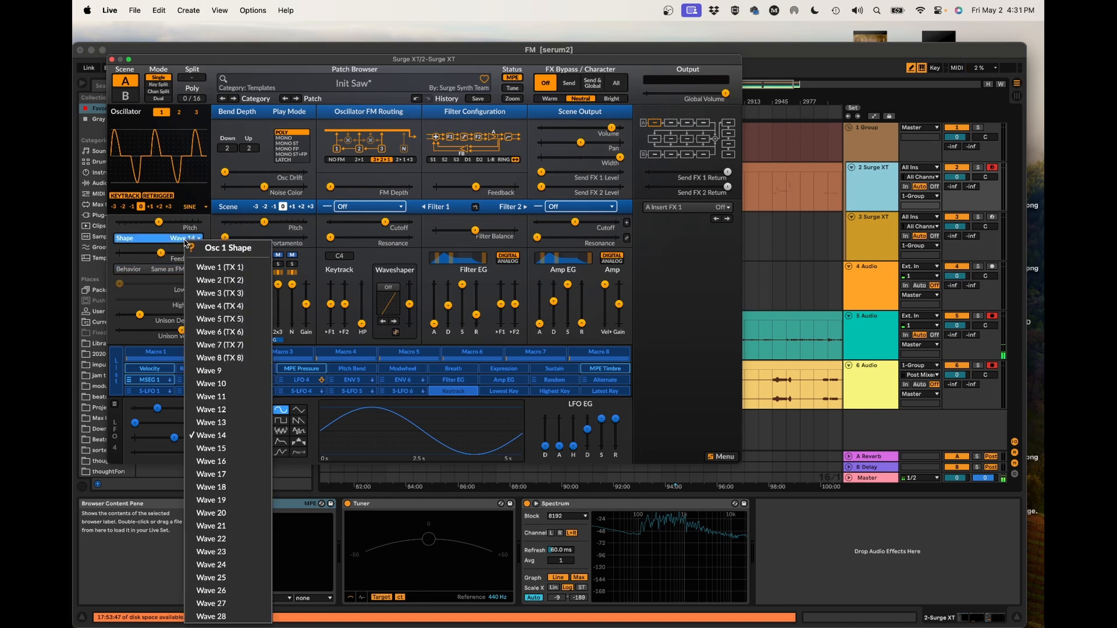
{"action": "left_click", "coordinate": [210, 500]}
{"action": "left_click", "coordinate": [185, 240]}
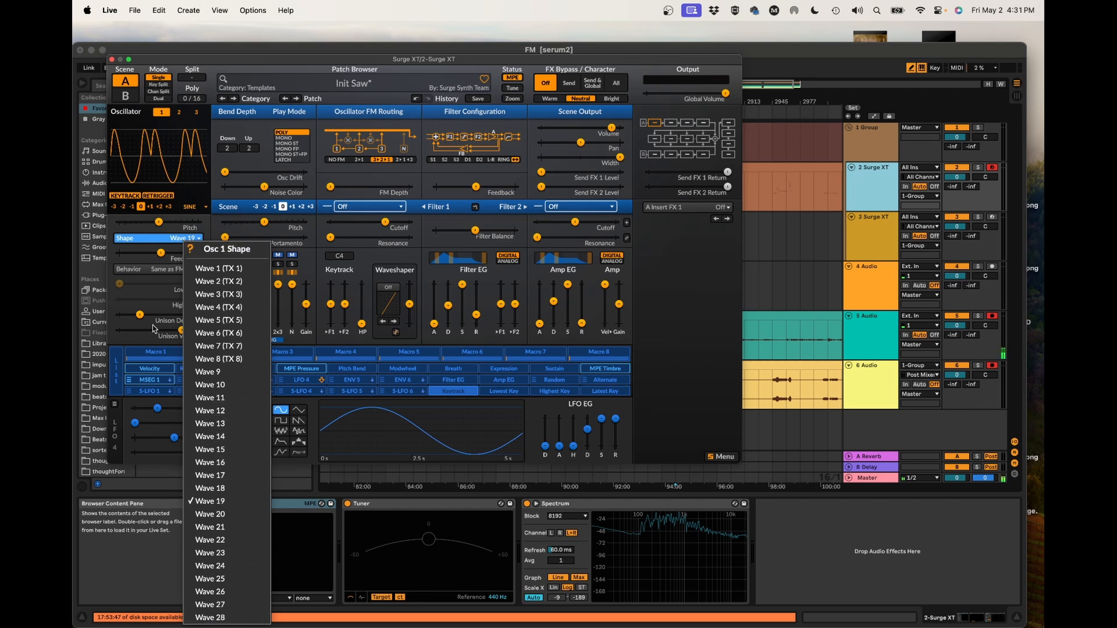
{"action": "left_click", "coordinate": [135, 300]}
Step: Lower oscillator 1's Unison Voices to slightly above the middle of the range and close the synth's plugin window
{"action": "left_click_drag", "start_coordinate": [180, 330], "coordinate": [162, 331]}
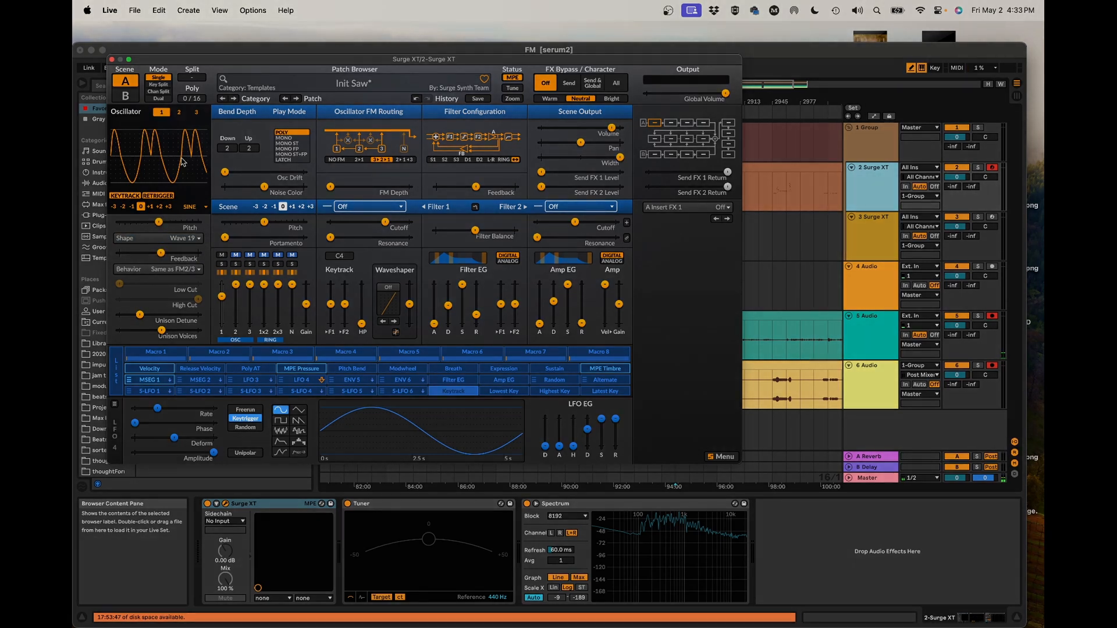
{"action": "left_click", "coordinate": [113, 60]}
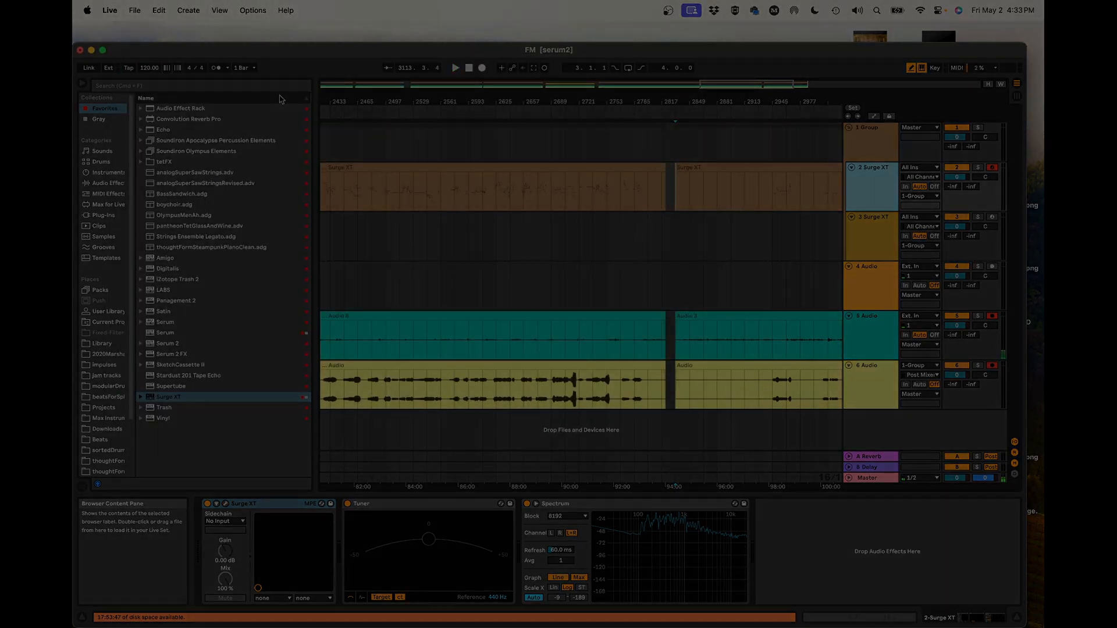
{"action": "mouse_move", "coordinate": [440, 624]}
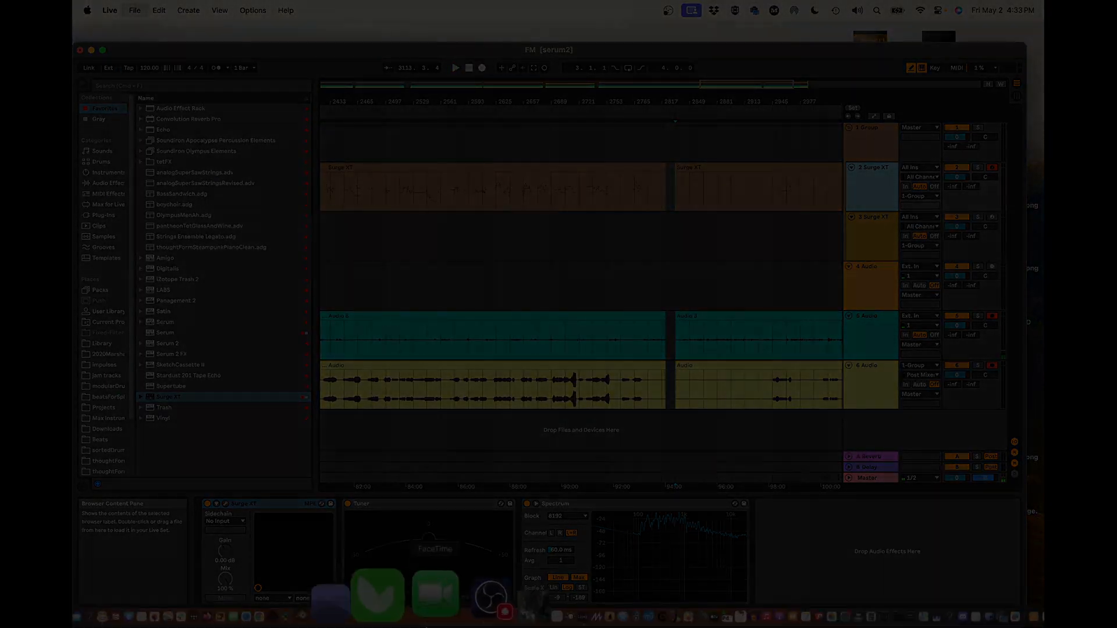